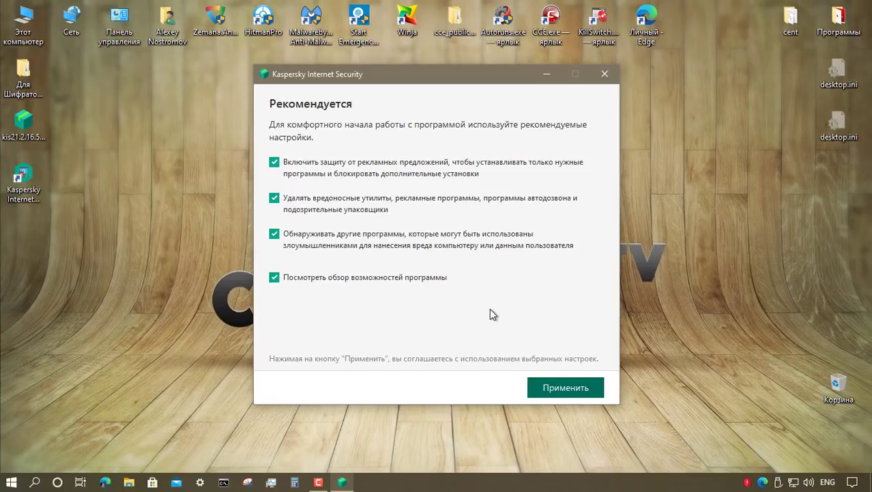
Apply the recommended protection settings with every option enabled and go through the feature overview to its end.
left_click(561, 395)
left_click(450, 318)
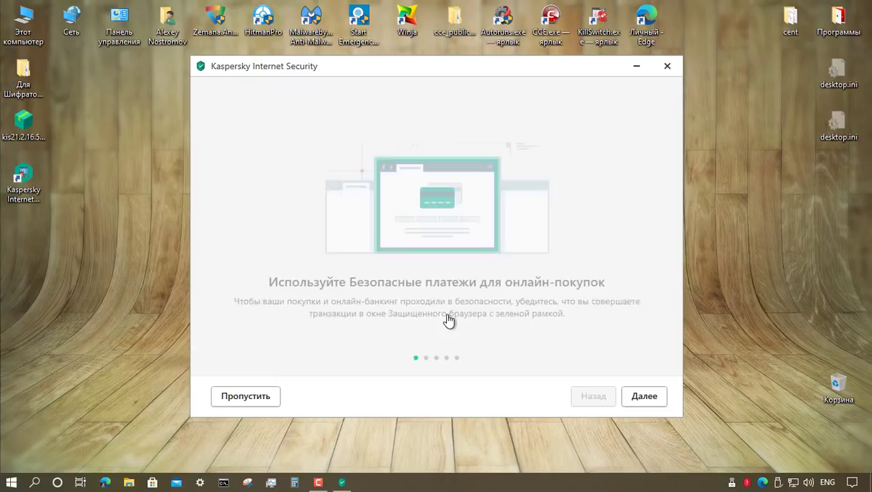
left_click(647, 399)
left_click(647, 399)
left_click(648, 399)
left_click(649, 399)
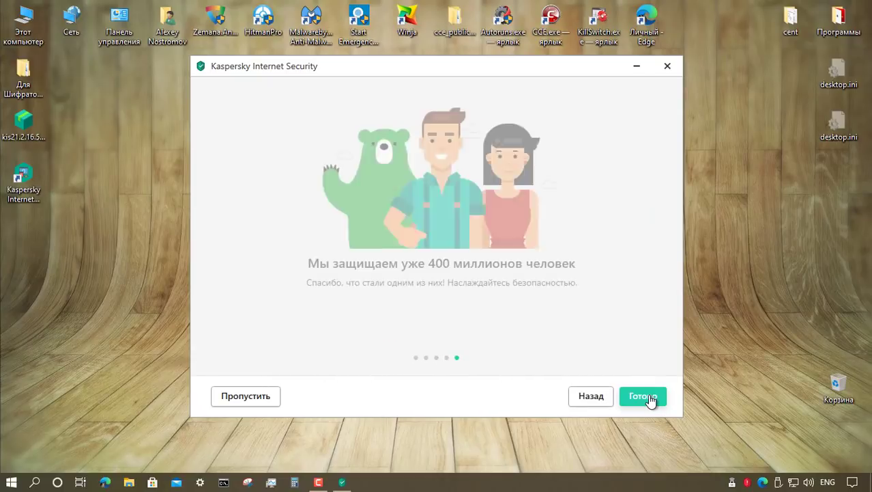
left_click(649, 399)
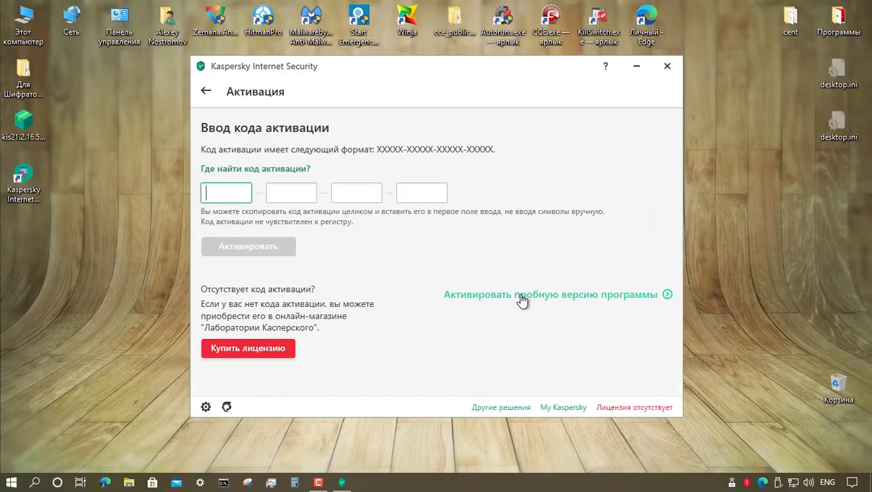
Activate the trial version of Kaspersky Internet Security and skip signing in to My Kaspersky.
left_click(521, 296)
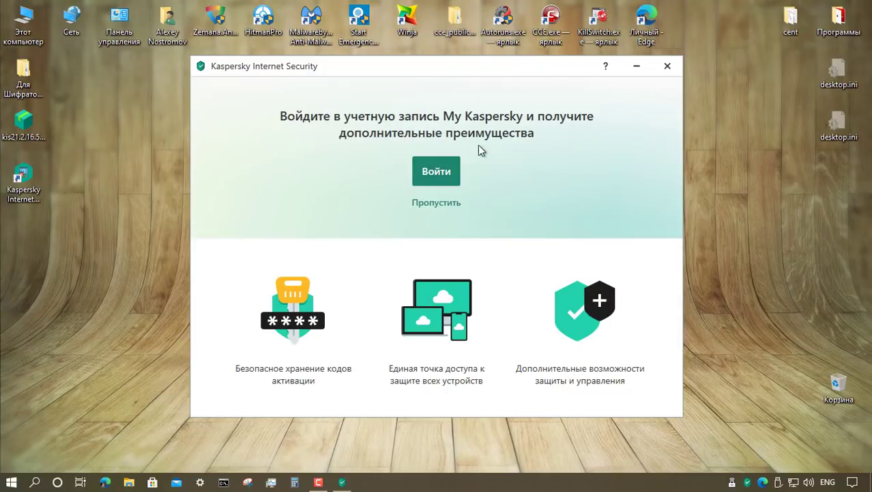
left_click(436, 201)
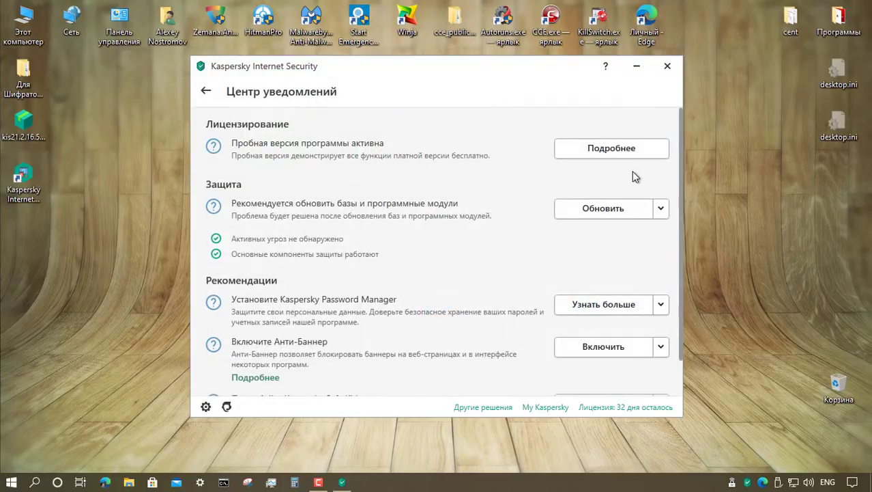
Start updating the databases and program modules, and ignore the Kaspersky Safe Kids recommendation in the notification center.
left_click(598, 215)
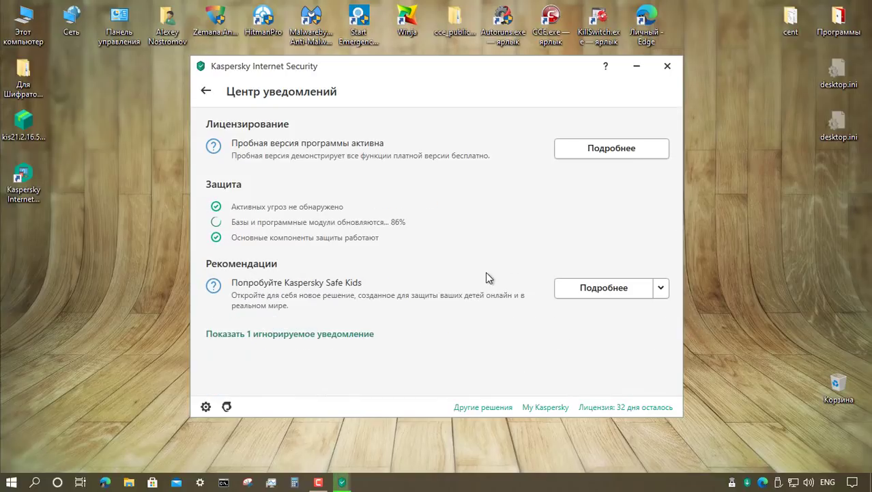
left_click(661, 287)
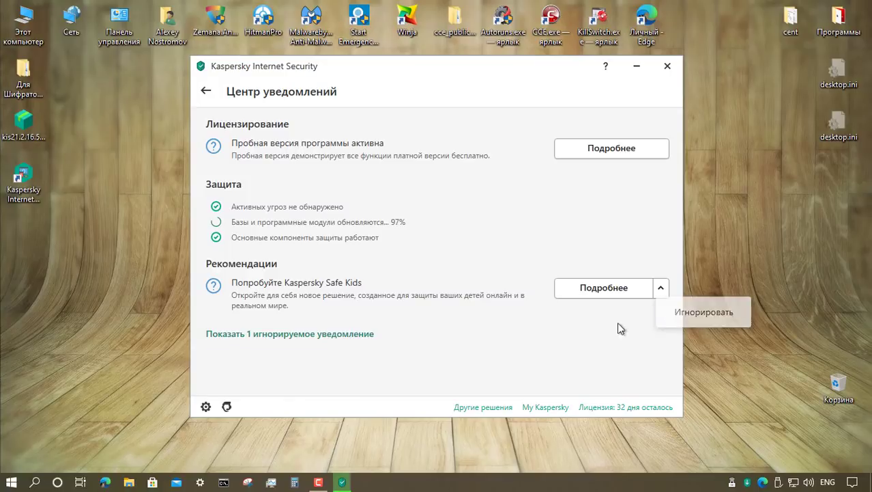
left_click(703, 312)
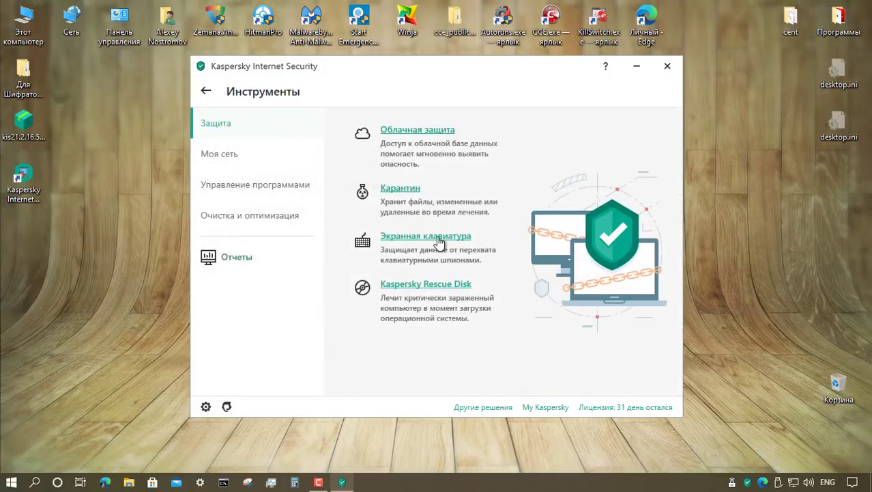
Try to launch the protected on-screen keyboard and decline the computer restart.
left_click(440, 240)
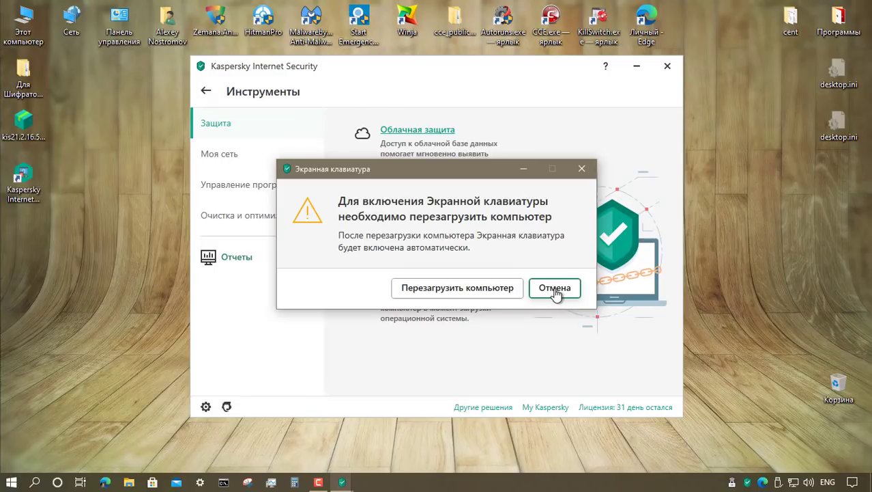
left_click(555, 288)
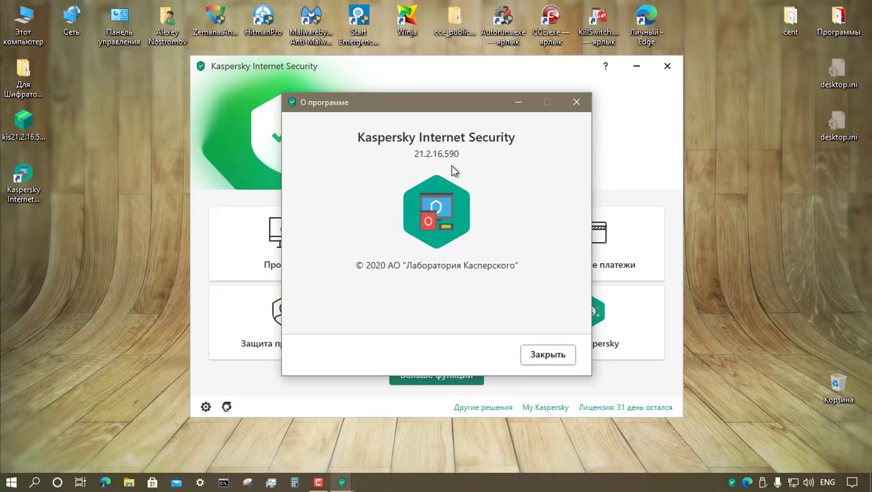
Close the program version information and run a manual database update.
key("Escape")
left_click(437, 246)
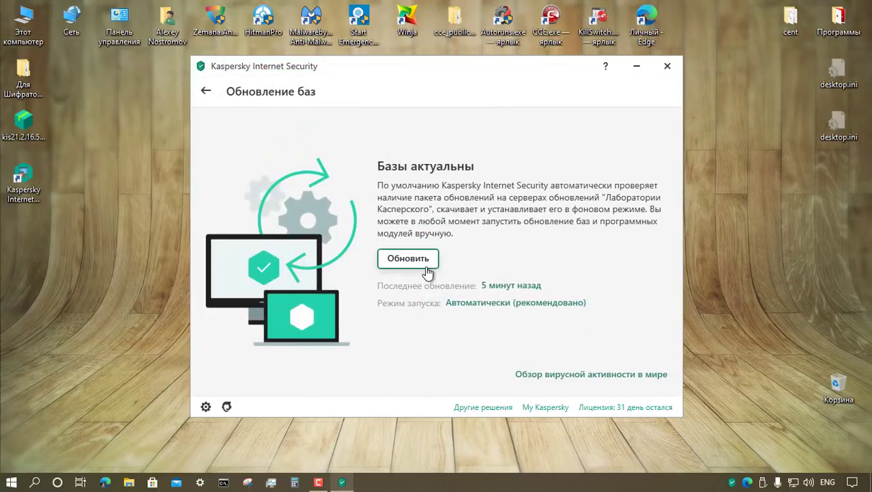
left_click(407, 260)
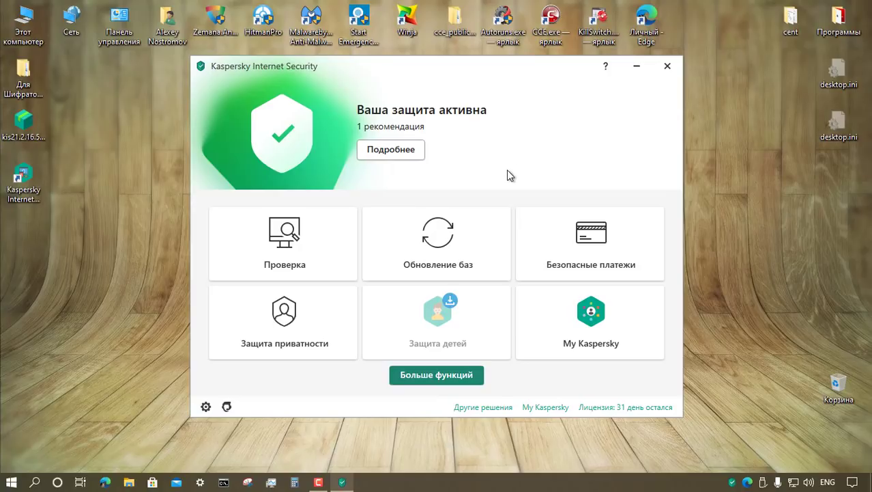
Examine the File Anti-Virus settings and the list of basic protection components in the program settings.
left_click(207, 409)
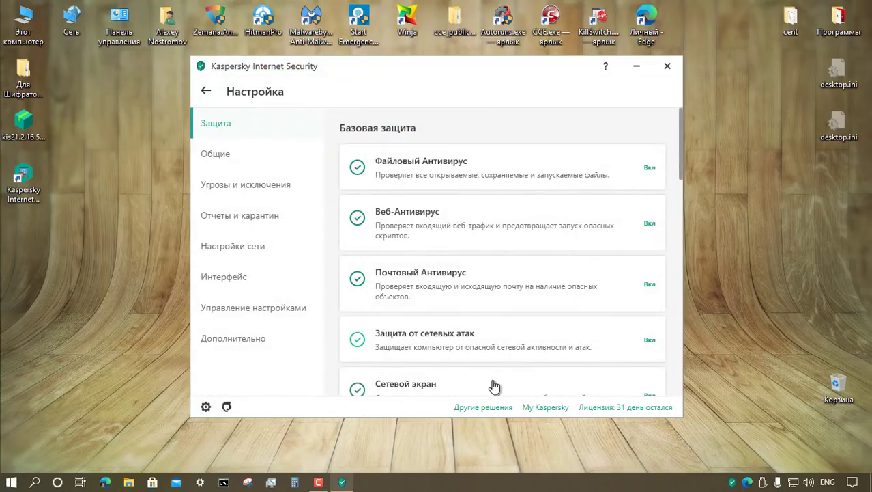
left_click(462, 164)
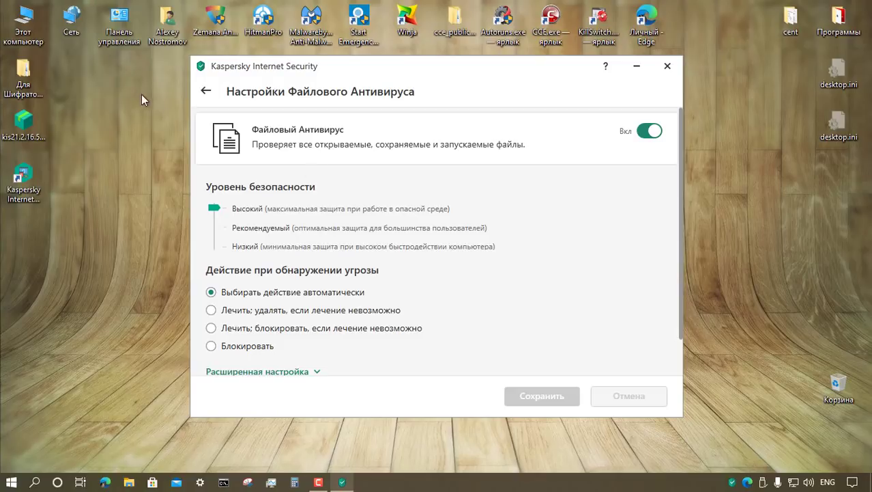
left_click(205, 91)
scroll(519, 267, "down", 2)
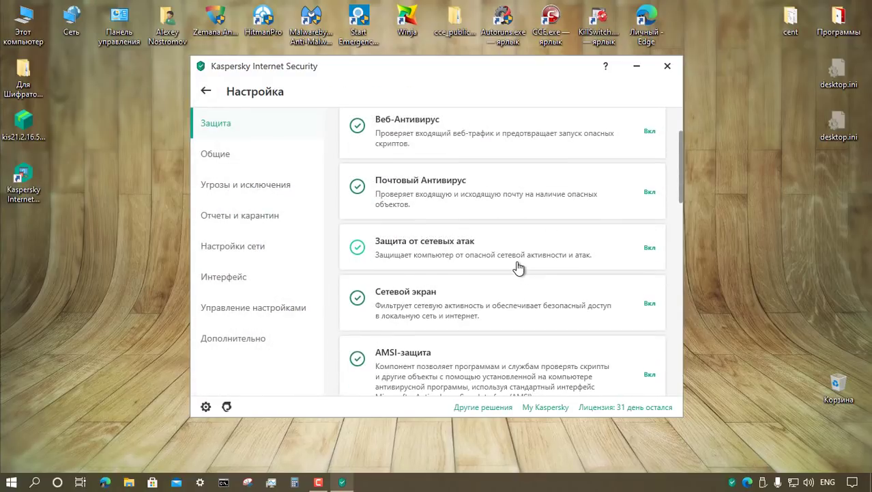
scroll(519, 268, "down", 1)
scroll(516, 282, "up", 3)
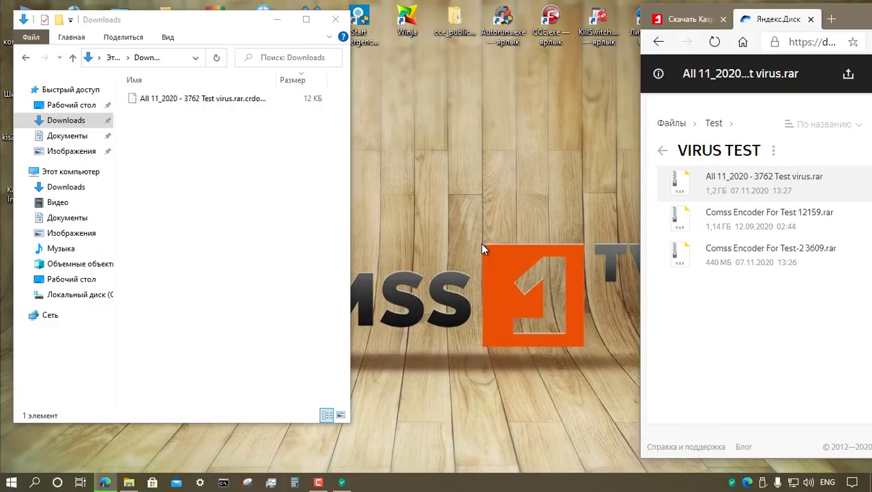
Download Comss Encoder For Test 12159.rar and Comss Encoder For Test-2 3609.rar from the VIRUS TEST folder on Yandex.Disk.
left_click(742, 219)
right_click(742, 219)
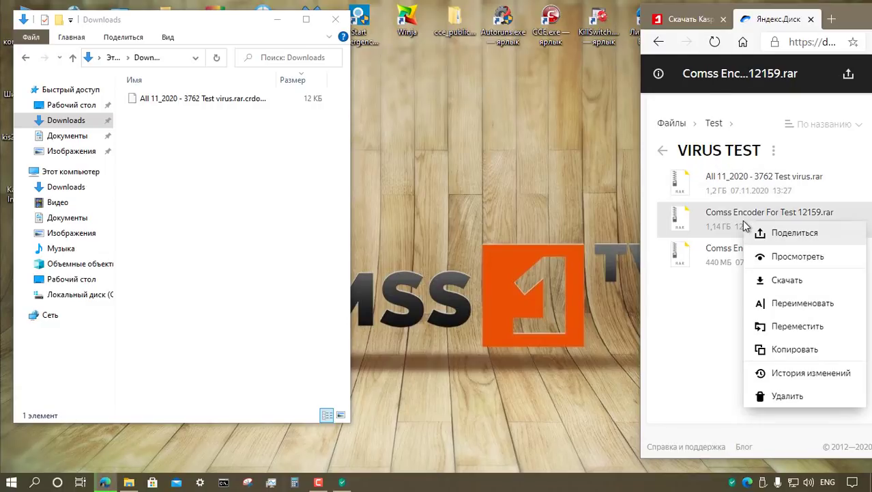
key("Return")
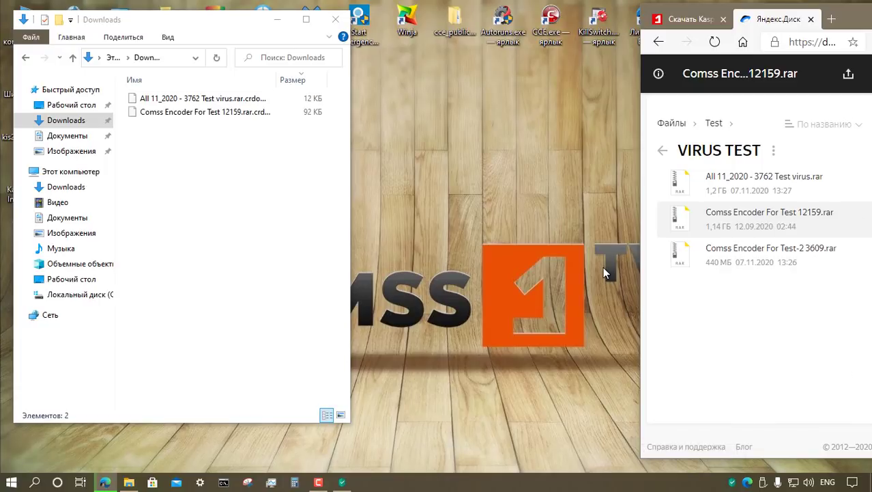
left_click(760, 259)
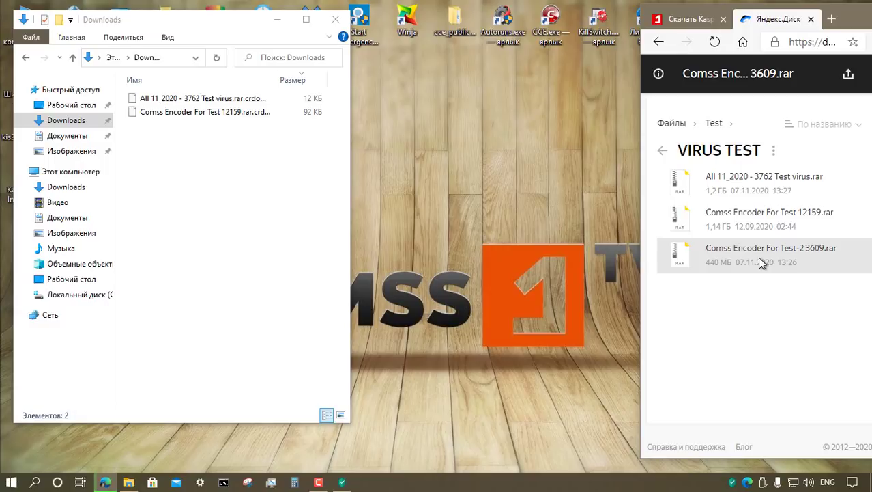
right_click(760, 258)
left_click(802, 319)
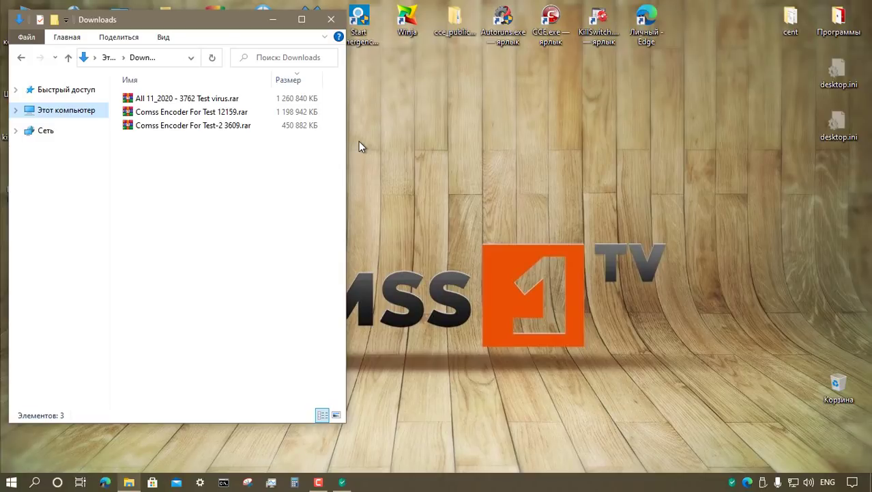
Extract All 11_2020 - 3762 Test virus.rar in Downloads with WinRAR into a folder of the same name.
left_click(232, 101)
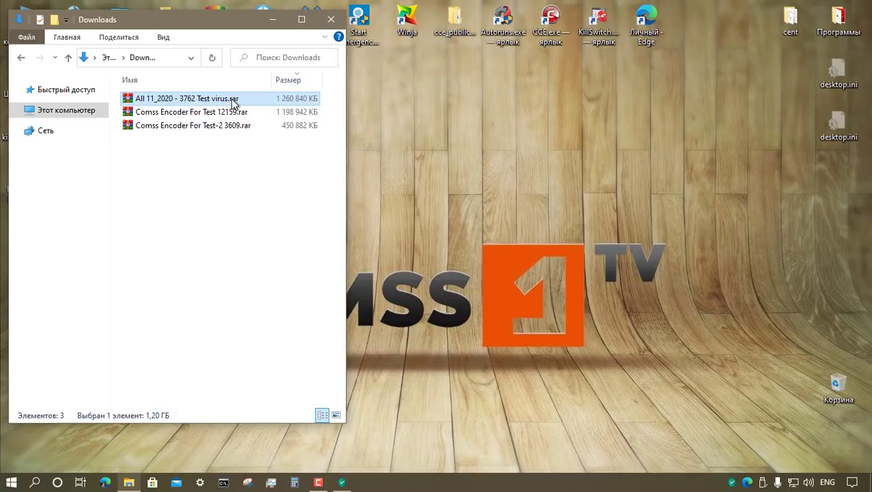
right_click(233, 101)
mouse_move(273, 134)
left_click(506, 181)
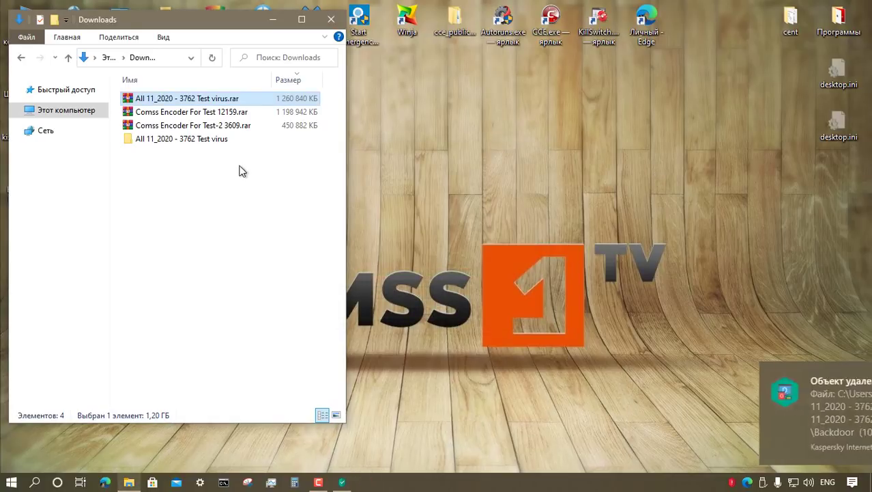
Extract Comss Encoder For Test 12159.rar with WinRAR into its own folder in Downloads.
left_click(227, 114)
right_click(227, 113)
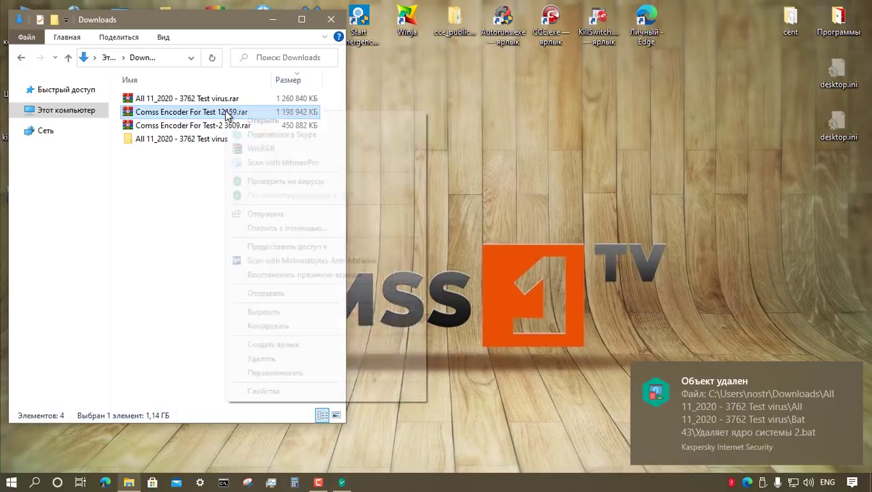
mouse_move(382, 149)
left_click(490, 193)
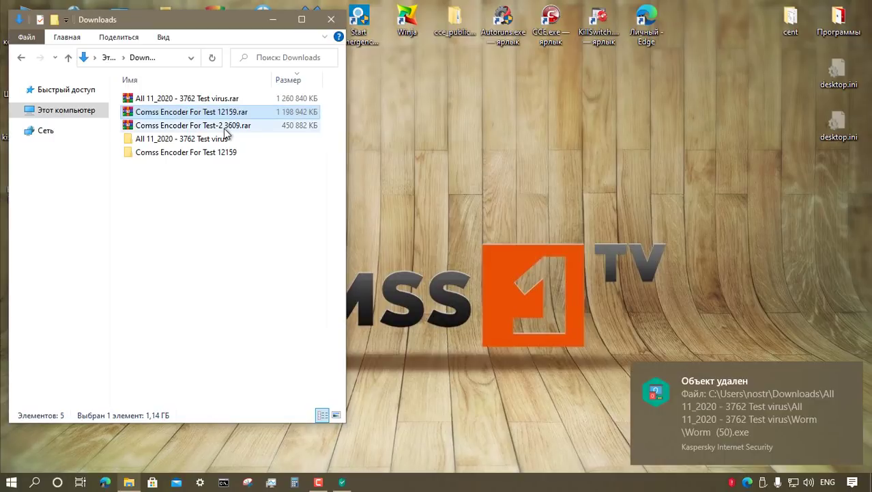
Extract Comss Encoder For Test-2 3609.rar with WinRAR into its own folder in Downloads.
left_click(220, 126)
right_click(175, 127)
mouse_move(235, 167)
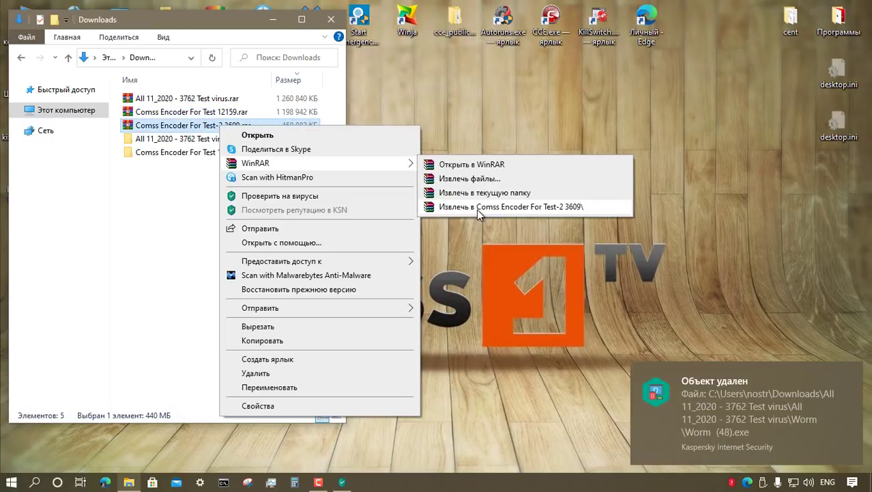
left_click(477, 203)
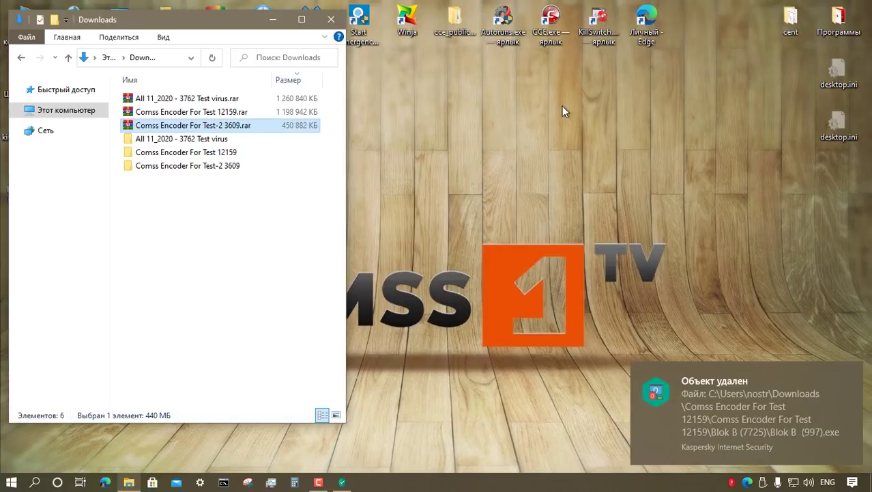
Move the three RAR archives in Downloads to the recycle bin, keeping the extracted folders.
left_click(217, 100)
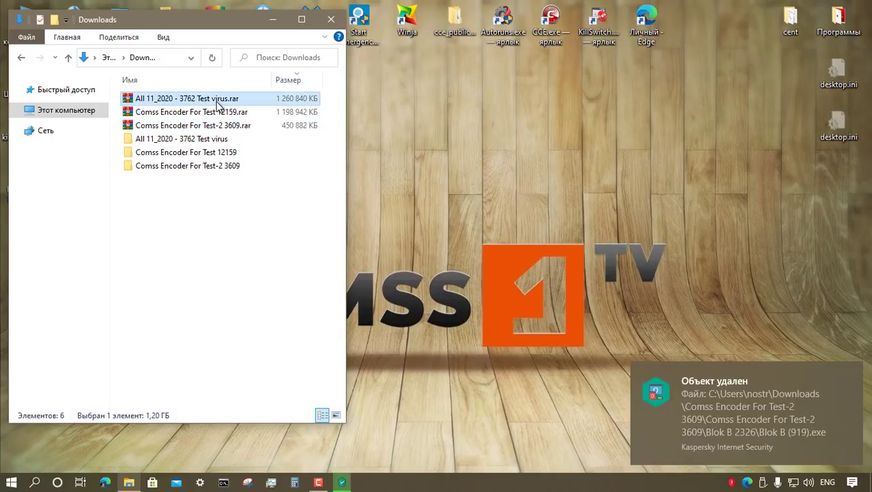
key("shift+Down")
key("shift+Down")
key("Delete")
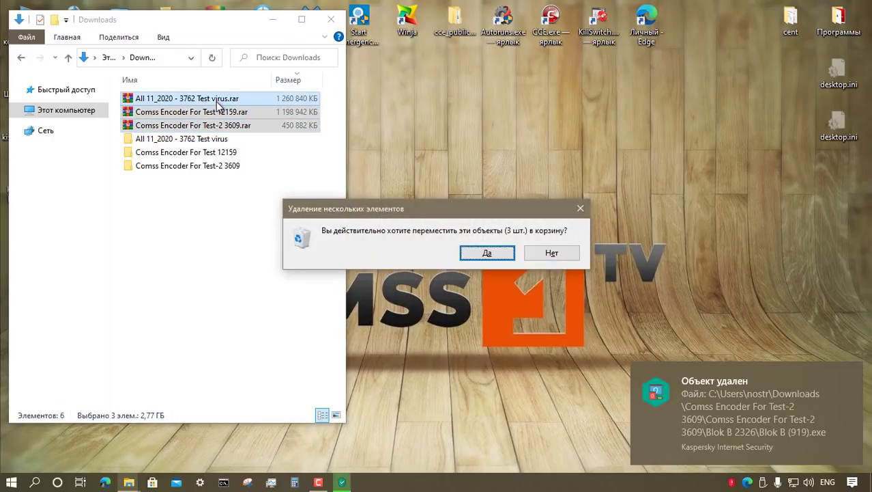
key("Return")
key("Return")
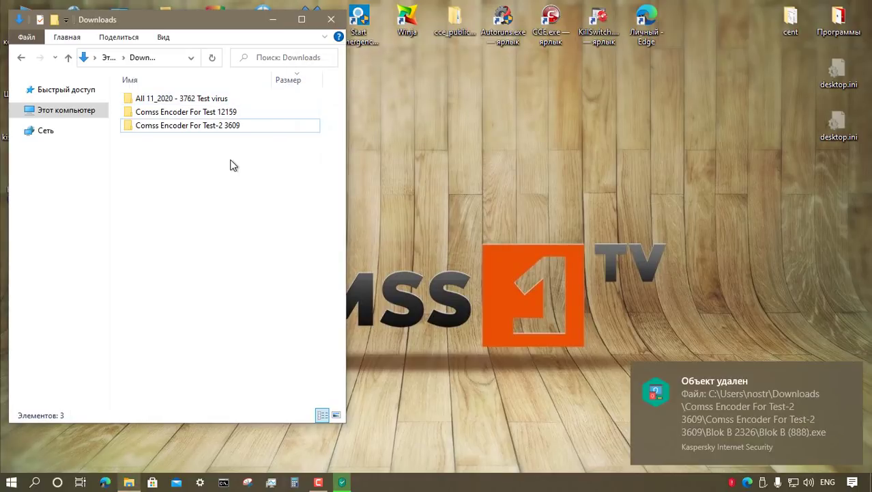
Scan all three extracted folders in Downloads for viruses with Kaspersky.
key("ctrl+a")
right_click(200, 112)
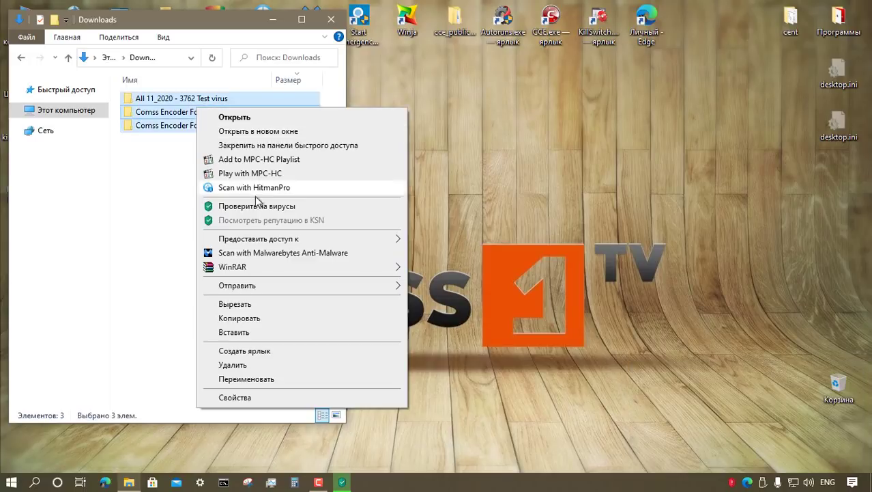
left_click(253, 200)
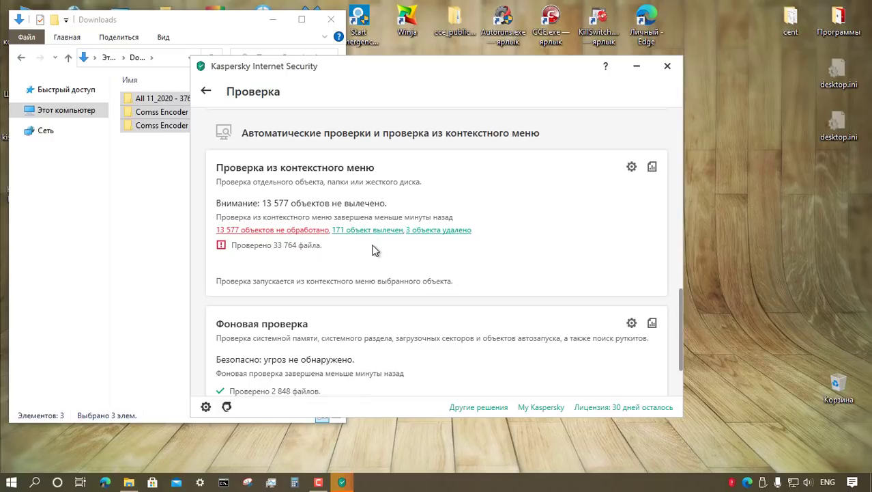
Process the scan's unhandled threats by deleting the infected archives and files for all objects of each type, and open the detected objects list.
left_click(273, 231)
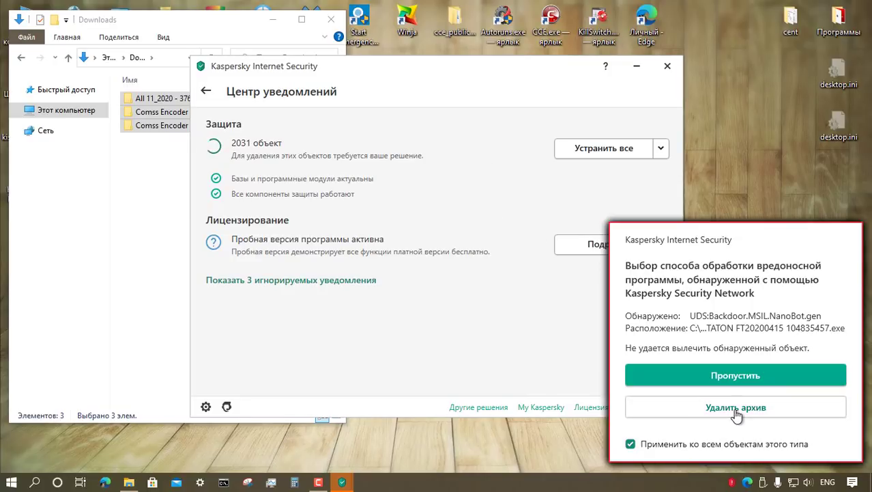
left_click(736, 410)
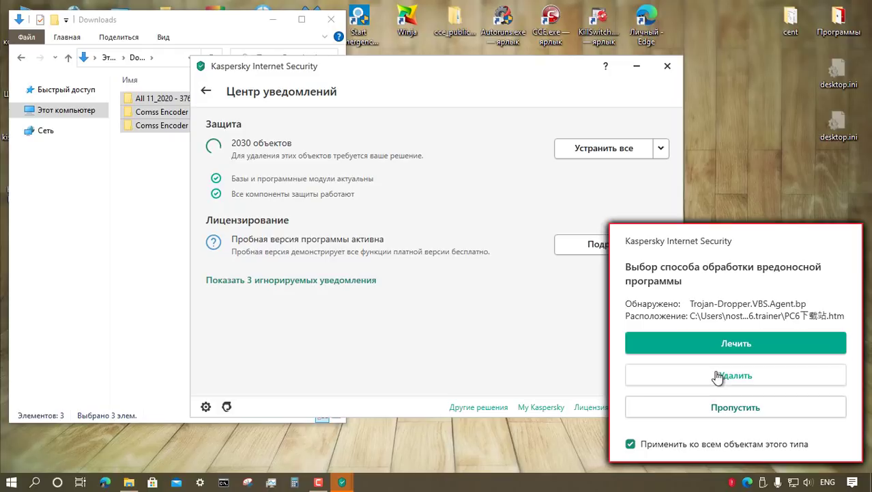
left_click(716, 380)
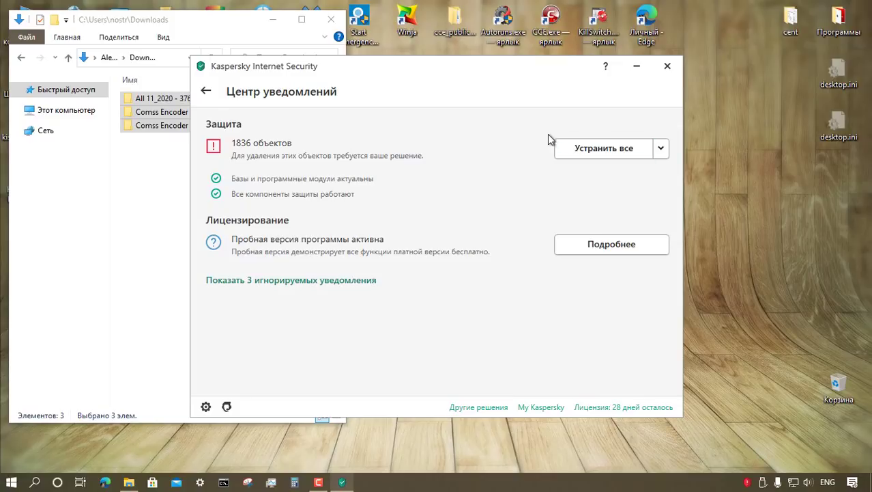
left_click(430, 167)
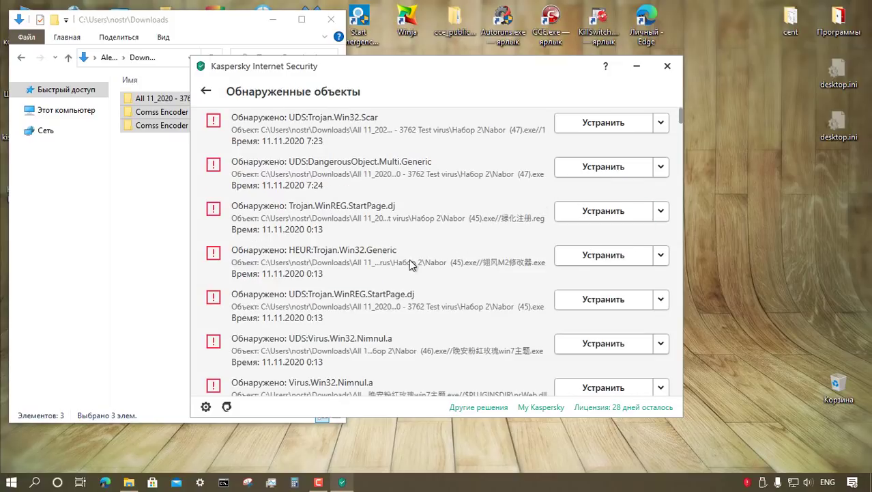
Resolve the adware entries at the end of the detected objects list by deleting them, applying the action to all adware programs.
scroll(464, 294, "down", 10)
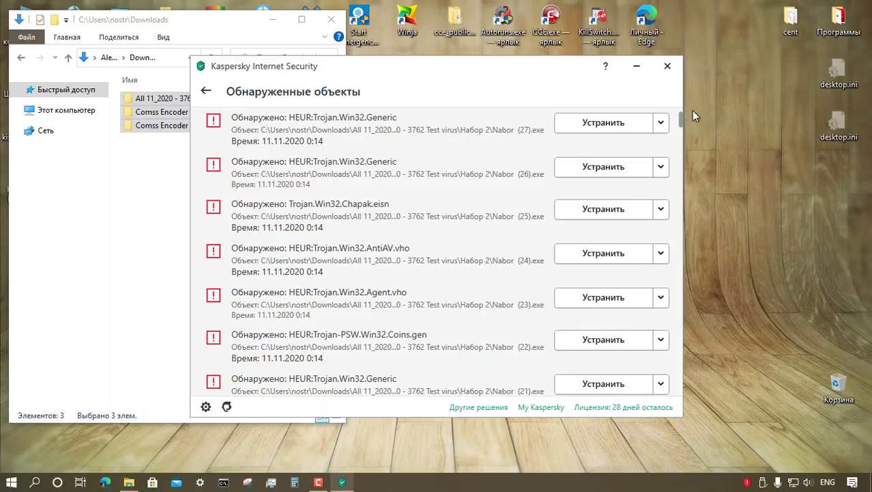
left_click_drag(680, 121, 680, 387)
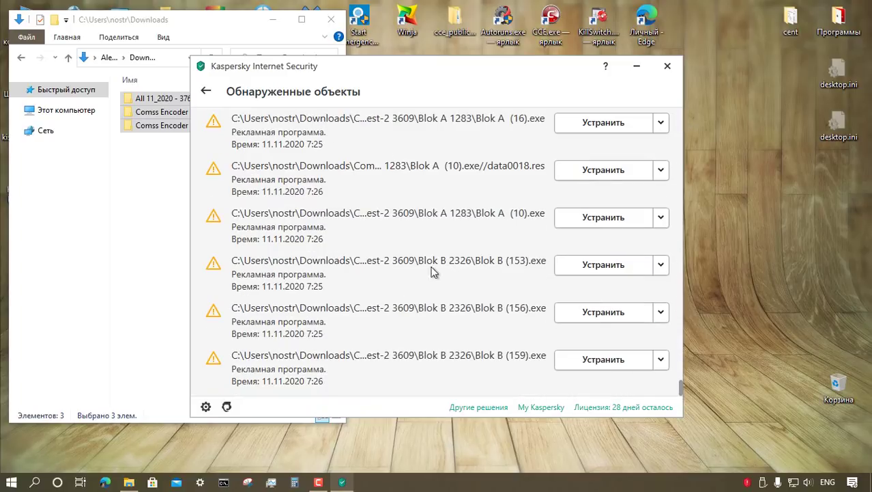
left_click(605, 359)
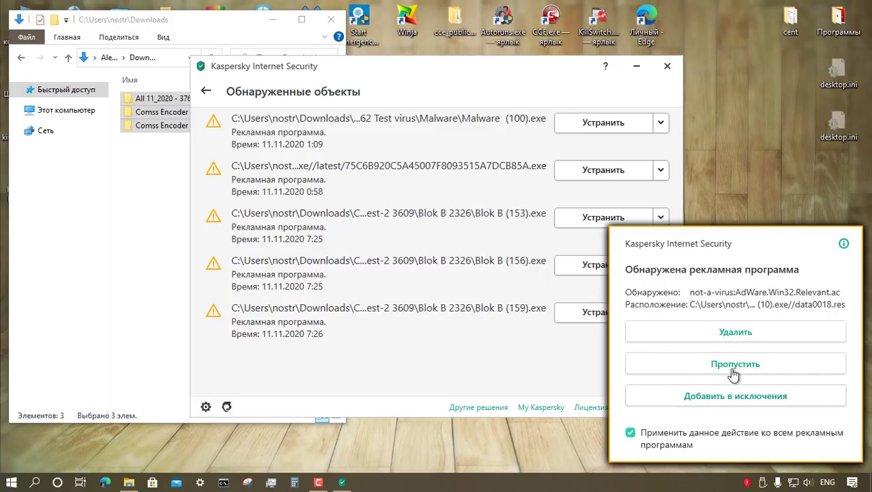
left_click(747, 334)
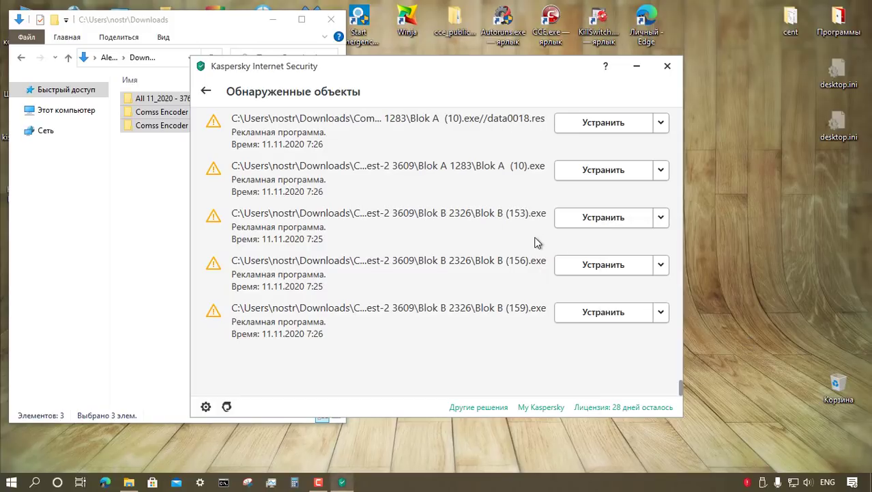
left_click(604, 316)
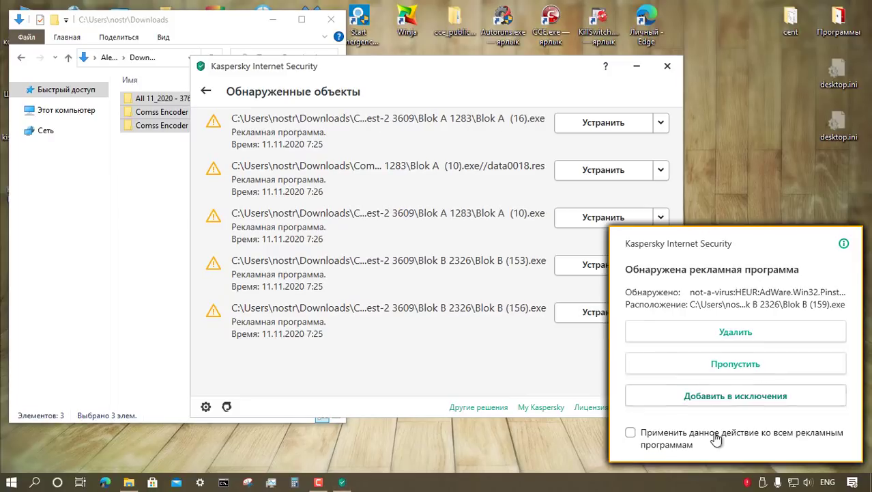
left_click(747, 335)
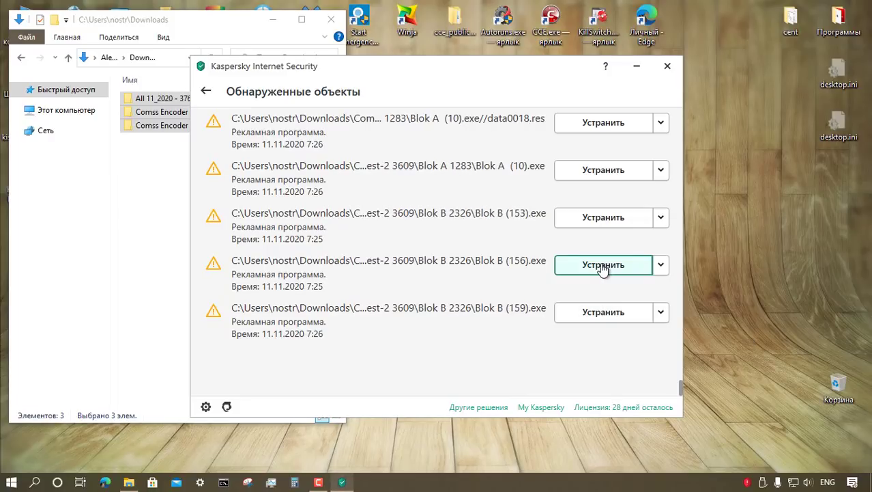
left_click(644, 441)
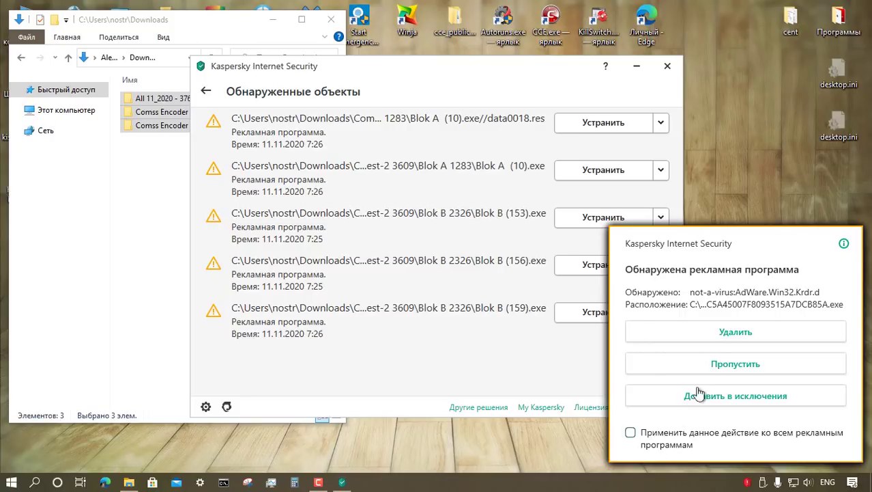
left_click(708, 336)
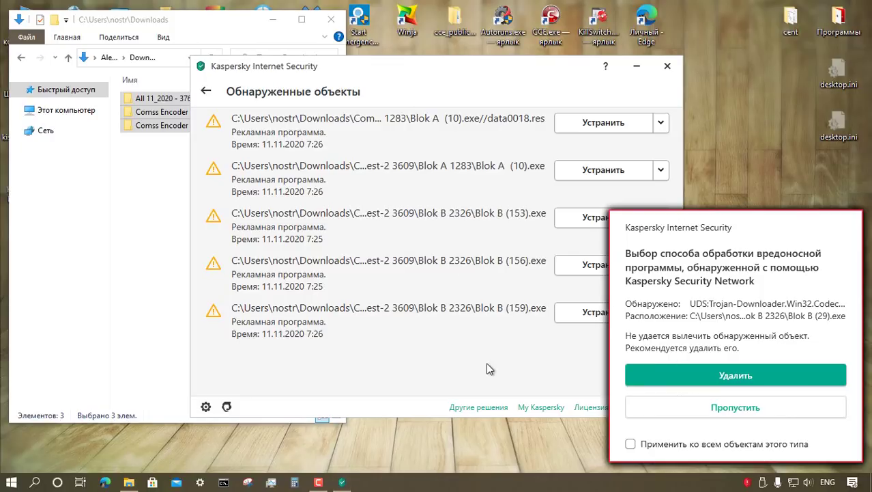
Delete the remaining malware and adware for all objects of each type, and resolve all outstanding objects in the notification centre.
left_click(691, 451)
left_click(685, 378)
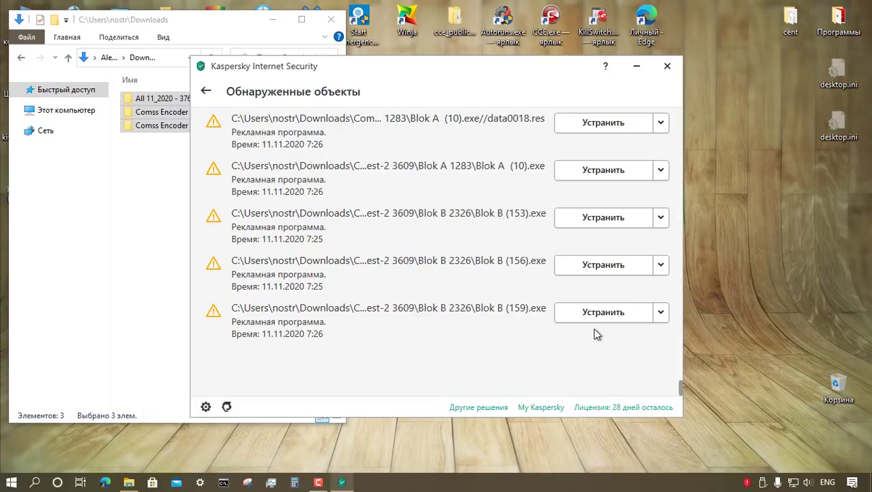
left_click(655, 445)
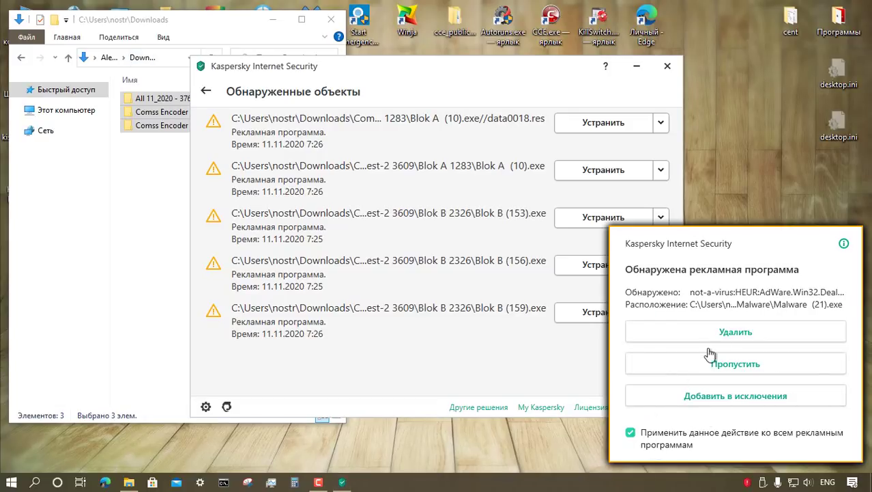
left_click(721, 333)
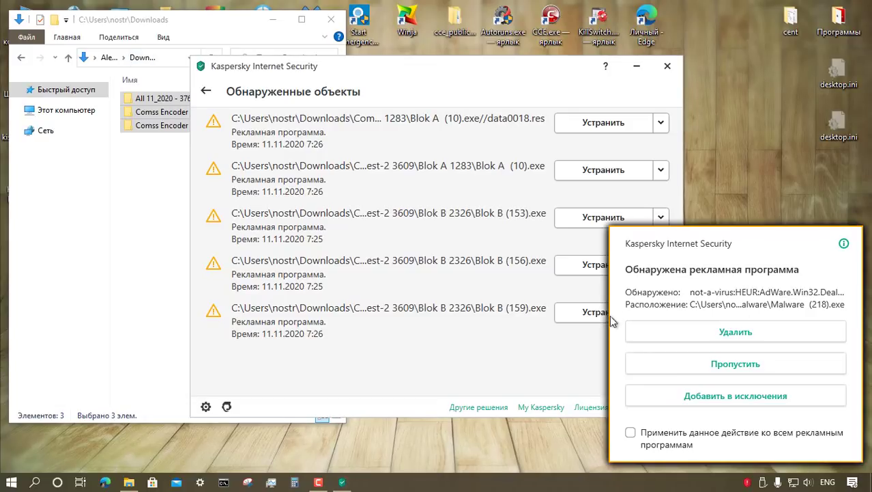
left_click(649, 435)
left_click(713, 335)
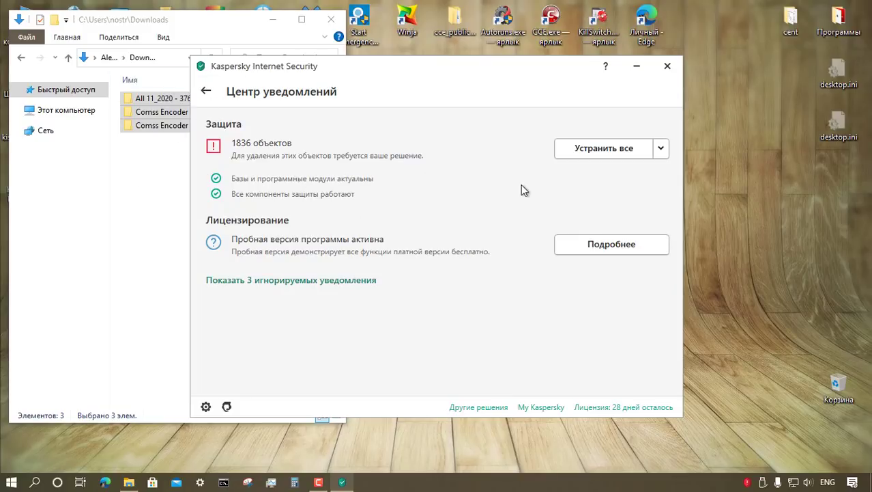
left_click(600, 152)
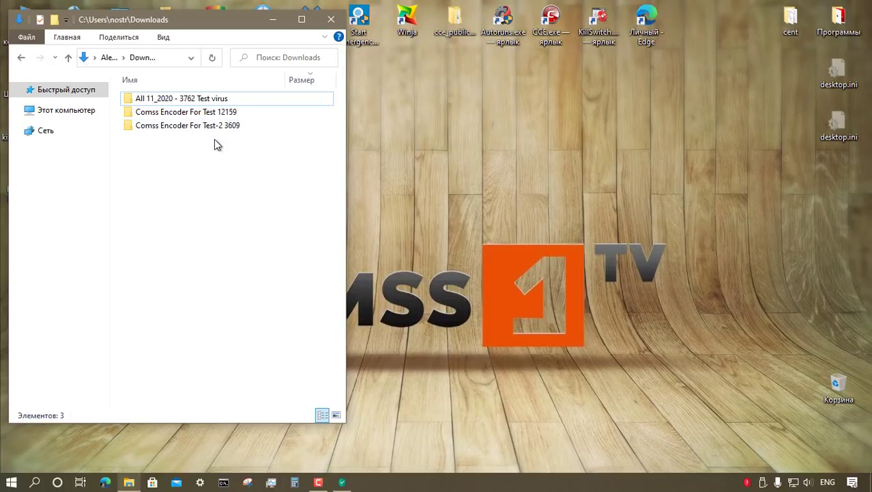
Examine which samples remain in the Blok A 1283 folder of Comss Encoder For Test-2 3609 in Downloads.
left_click(181, 97)
left_click(182, 127)
double_click(182, 127)
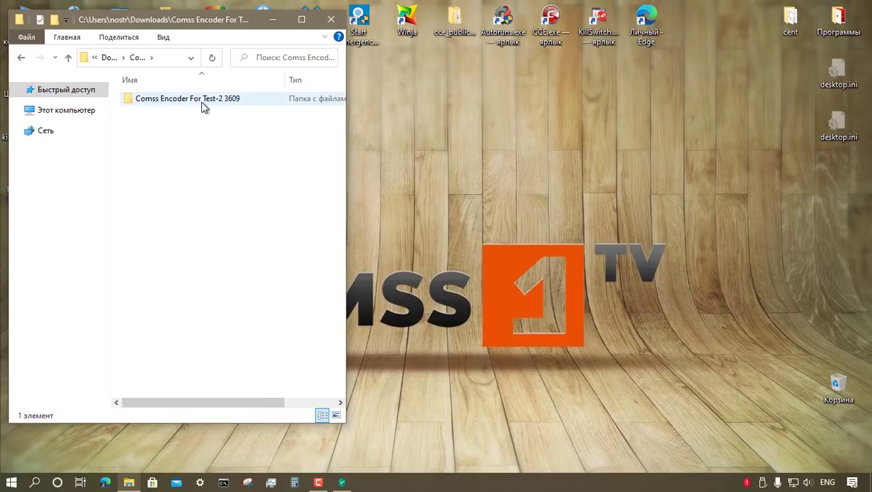
double_click(201, 102)
double_click(214, 99)
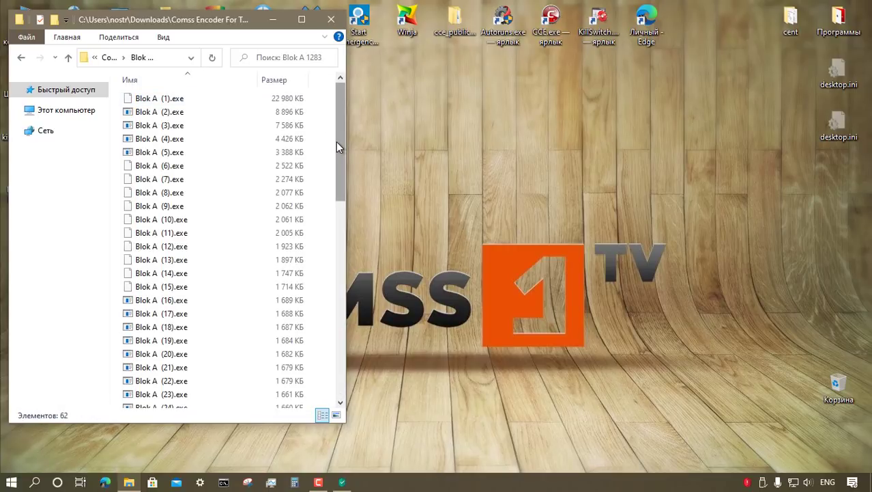
Examine the samples left in the Blok A (4434) and Blok B (7725) folders of Comss Encoder For Test 12159.
key("alt+Left")
double_click(167, 113)
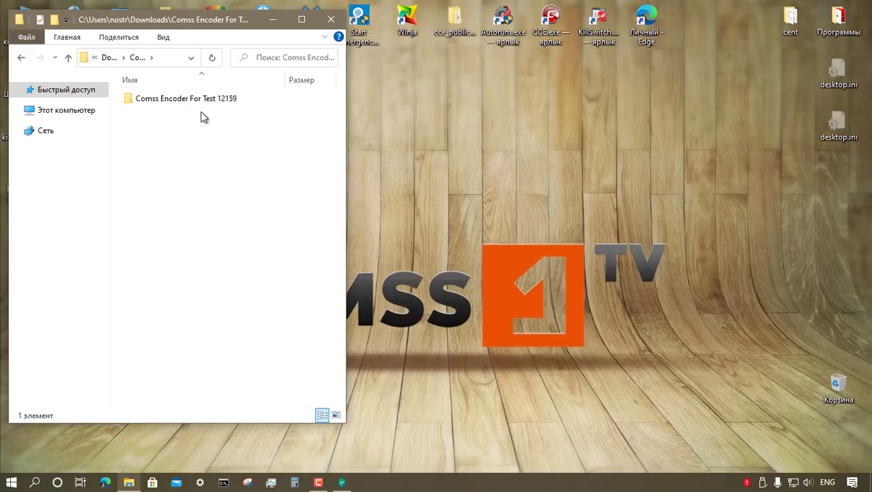
double_click(210, 102)
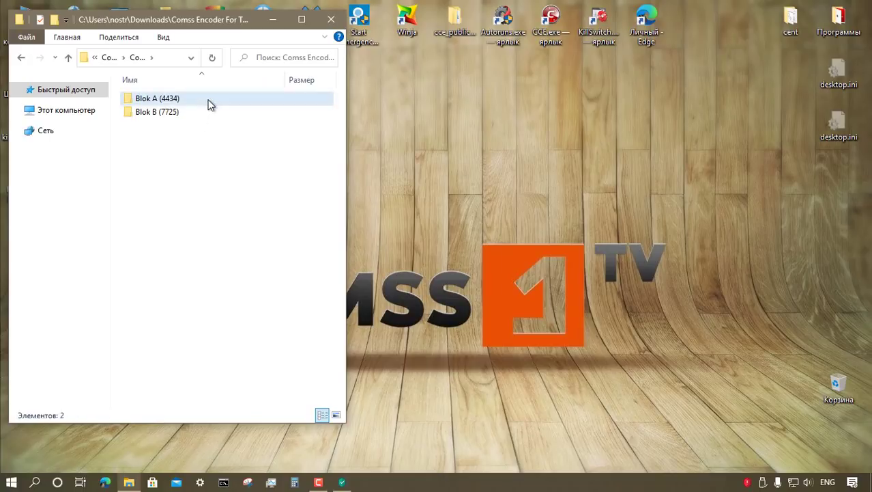
double_click(209, 101)
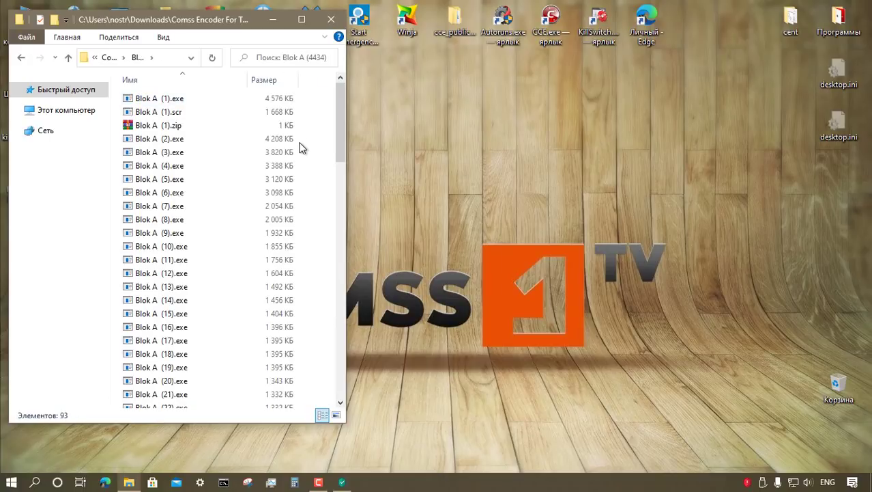
scroll(307, 179, "down", 3)
scroll(309, 180, "down", 15)
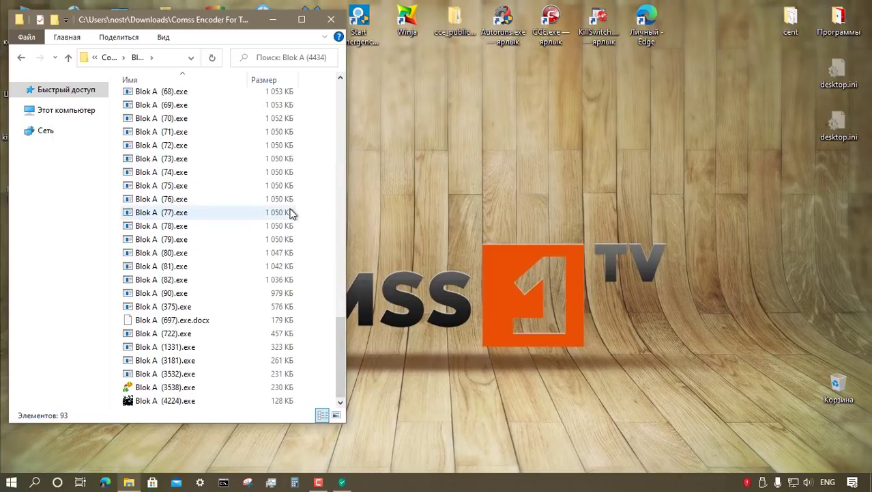
key("alt+Up")
double_click(172, 114)
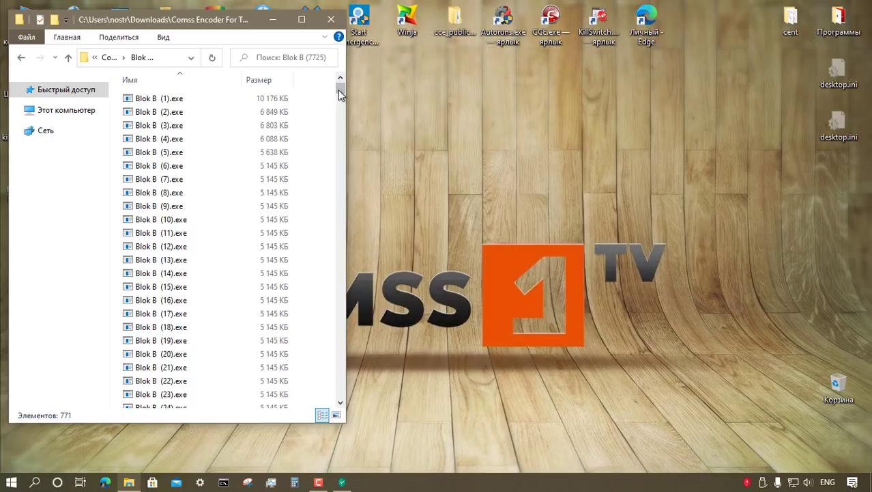
left_click_drag(338, 90, 336, 230)
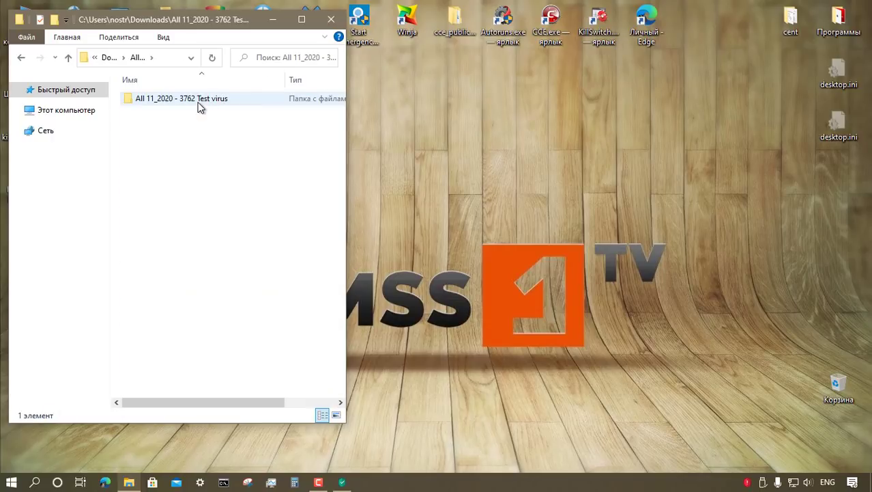
Examine the remaining files in the Backdoor, Bat 43 and Malware folders of All 11_2020 - 3762 Test virus.
double_click(198, 103)
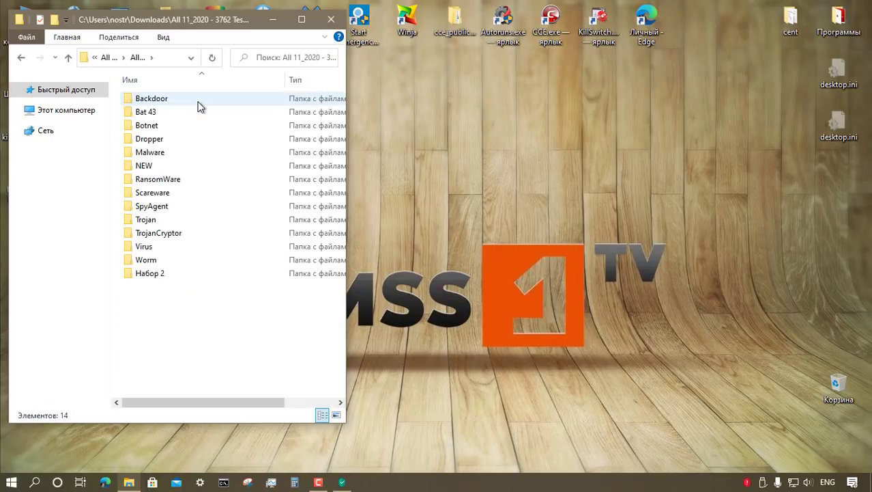
double_click(198, 102)
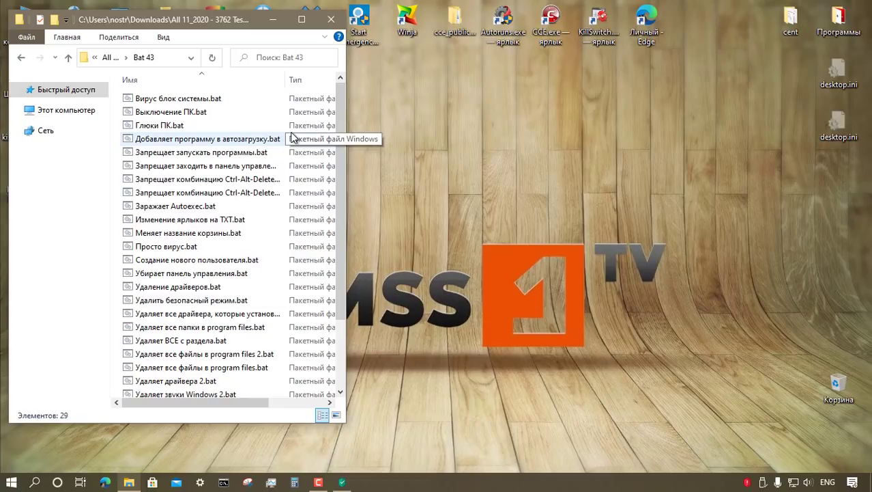
key("BackSpace")
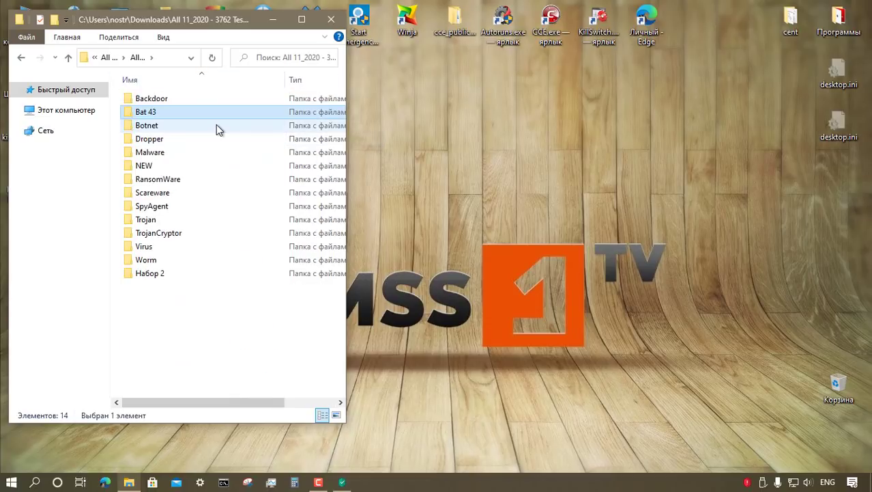
double_click(217, 125)
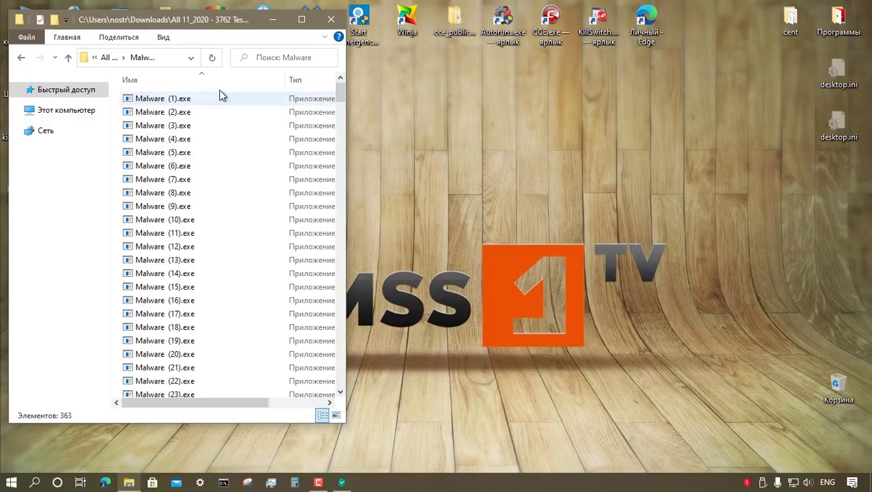
scroll(254, 161, "down", 7)
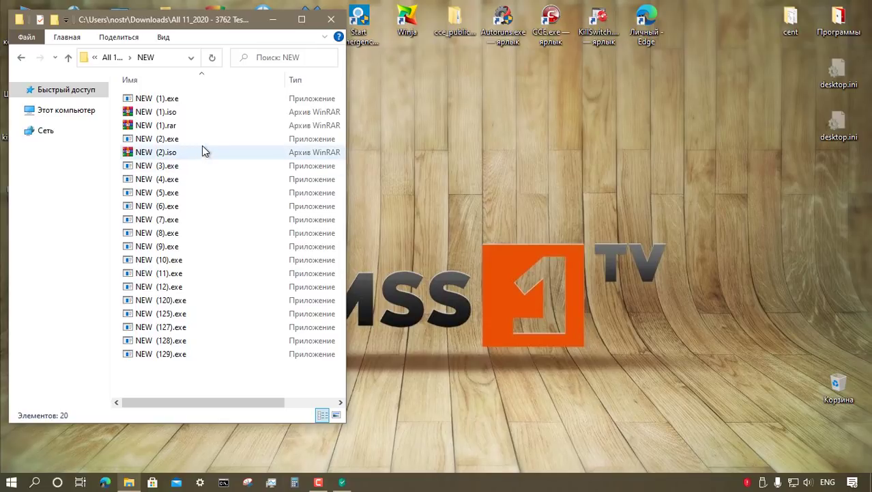
Examine the remaining files in the RansomWare, Scareware and SpyAgent folders of the All 11_2020 collection.
key("alt+Up")
double_click(202, 145)
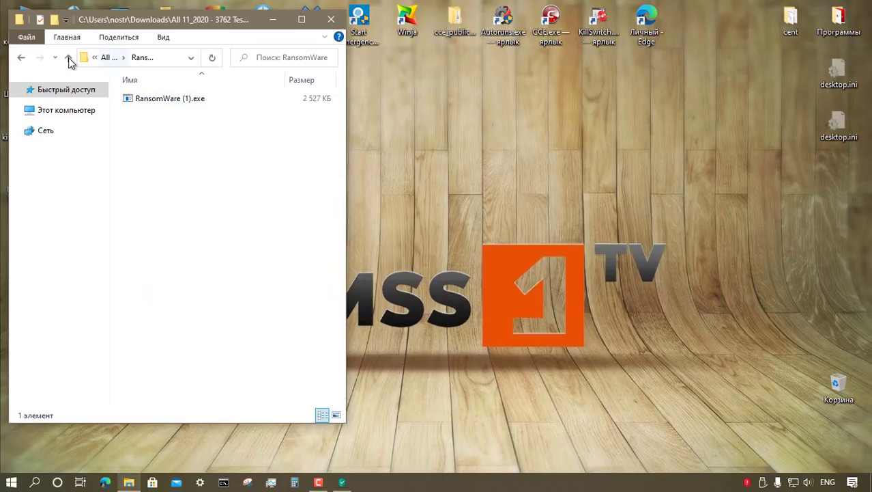
left_click(69, 57)
double_click(226, 187)
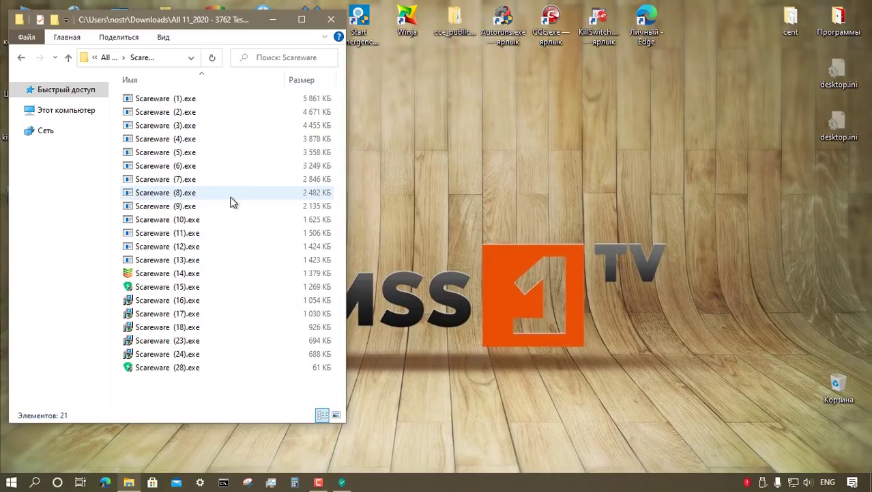
key("alt+Up")
double_click(210, 209)
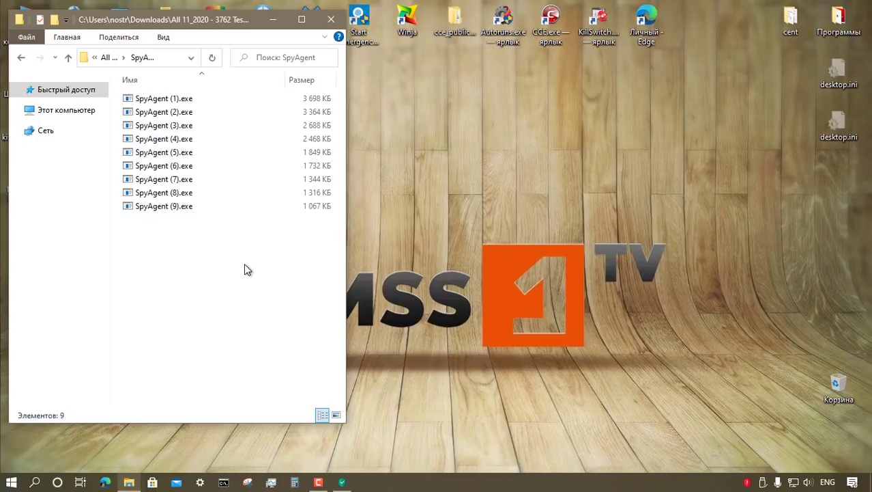
Examine the remaining files in the Trojan and Virus folders of the All 11_2020 collection.
left_click(68, 59)
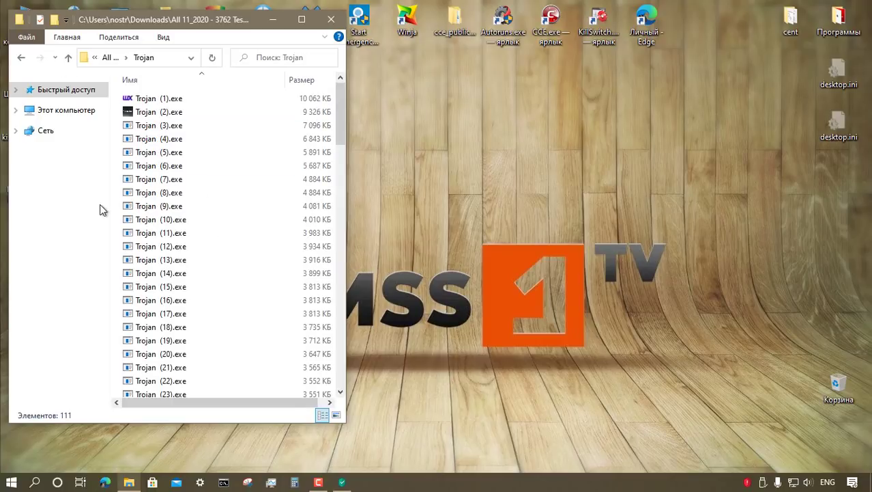
scroll(228, 189, "down", 3)
key("alt+Up")
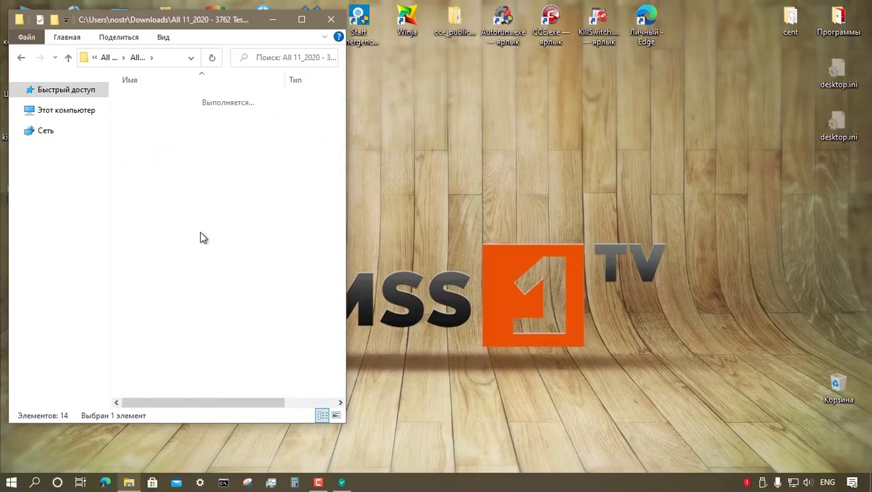
double_click(235, 115)
scroll(260, 212, "down", 7)
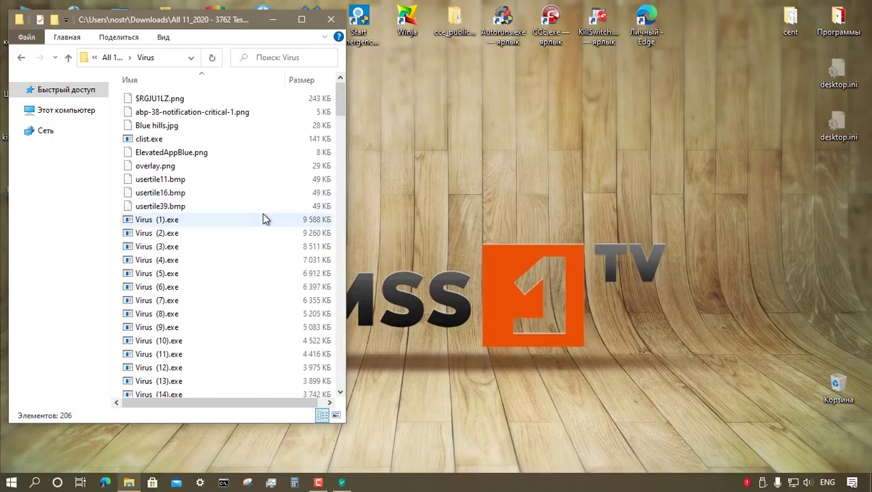
Delete the nine non-sample files, from $RGJU1LZ.png through usertile39.bmp, in the Virus folder.
left_click(227, 99)
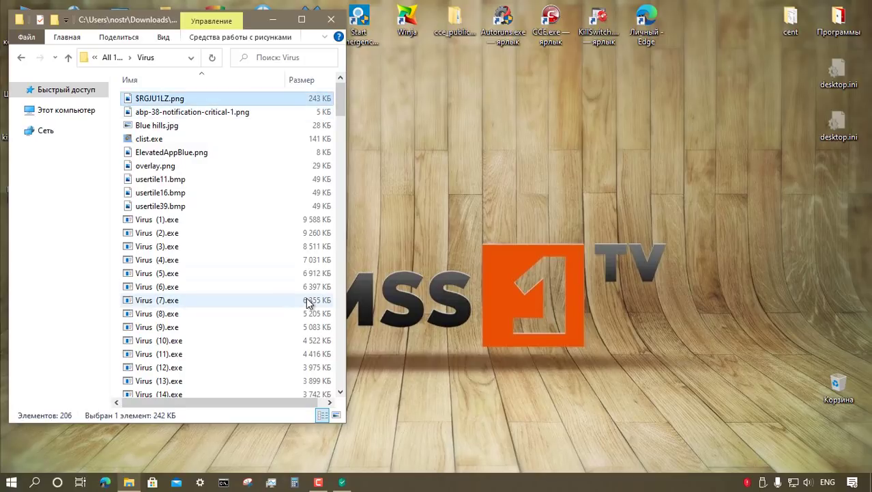
key("shift+Down")
key("shift+Down")
key("shift+Down")
key("shift+Down")
key("shift+Down")
key("shift+Down")
key("shift+Down")
key("shift+Down")
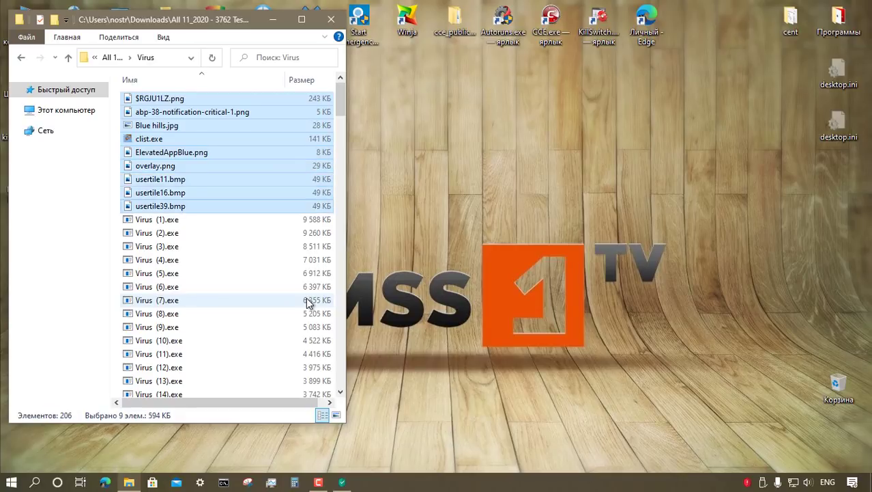
key("Delete")
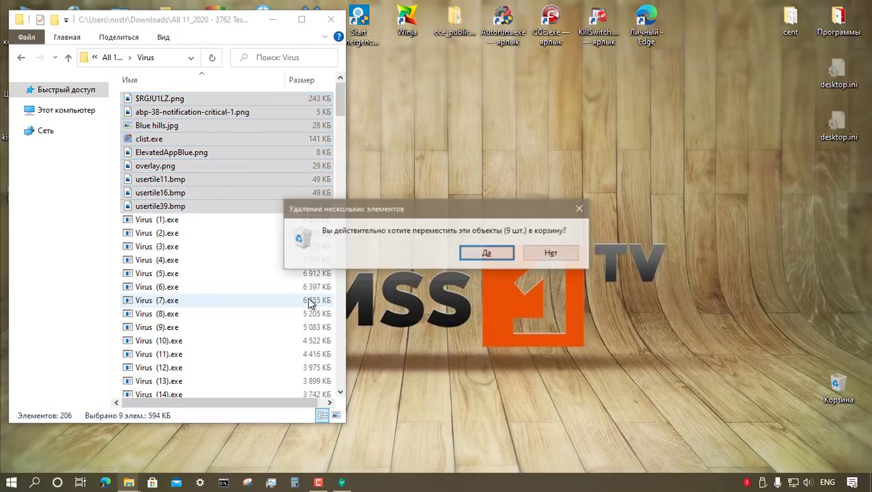
left_click(492, 254)
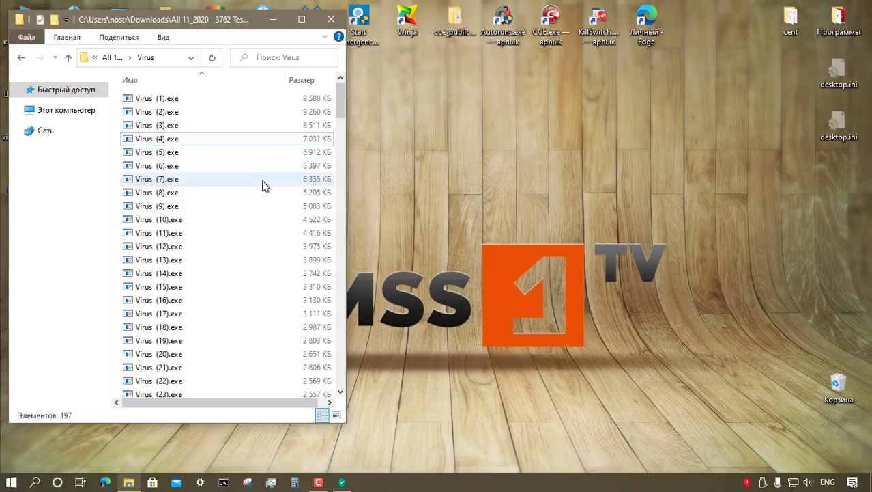
Examine the files remaining in the Worm and Набор 2 folders of the All 11_2020 collection.
left_click(68, 58)
double_click(180, 262)
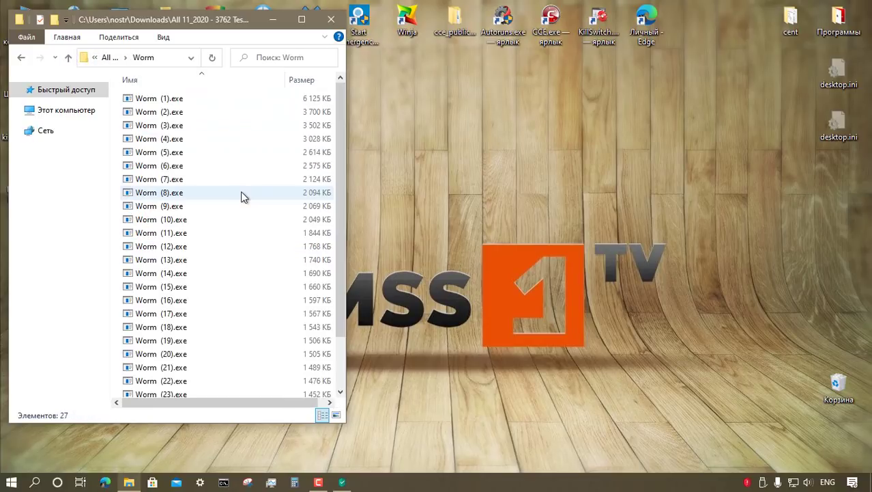
scroll(241, 192, "down", 2)
key("BackSpace")
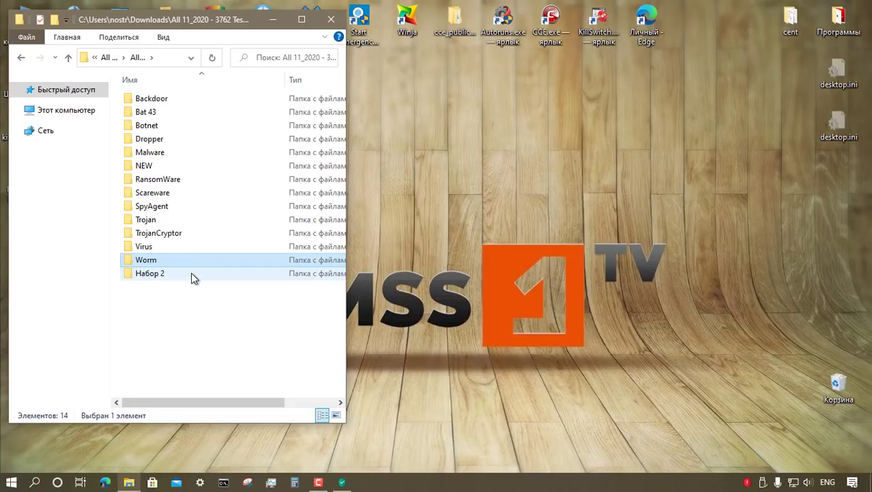
double_click(191, 273)
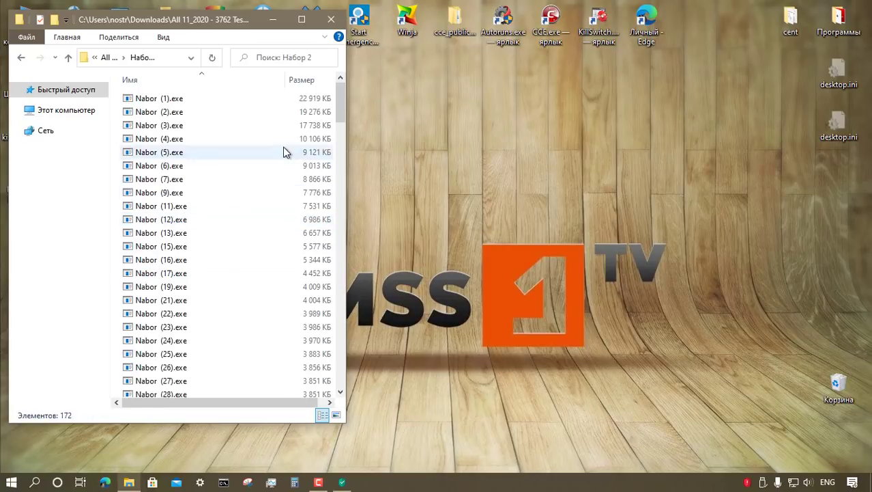
left_click_drag(341, 101, 353, 238)
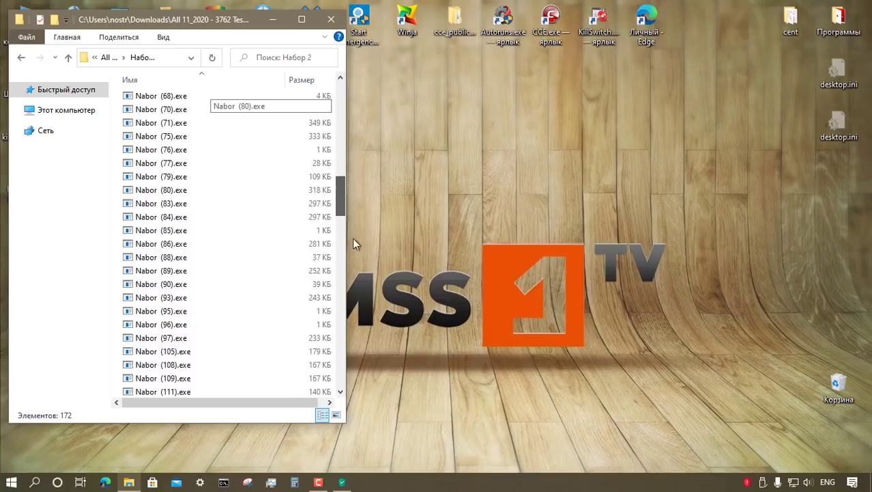
left_click(69, 58)
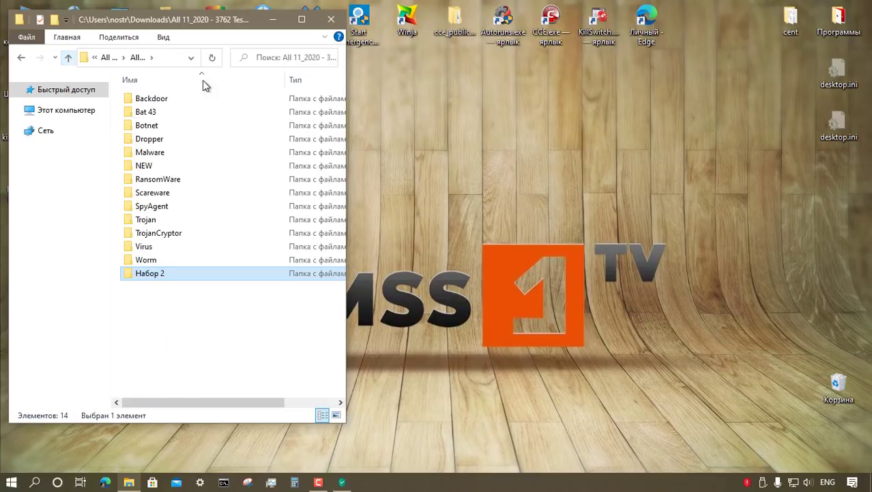
Hide the type column in the All 11_2020 folder listing and open Blok A 1283 inside Comss Encoder For Test-2 3609.
right_click(236, 83)
left_click(244, 151)
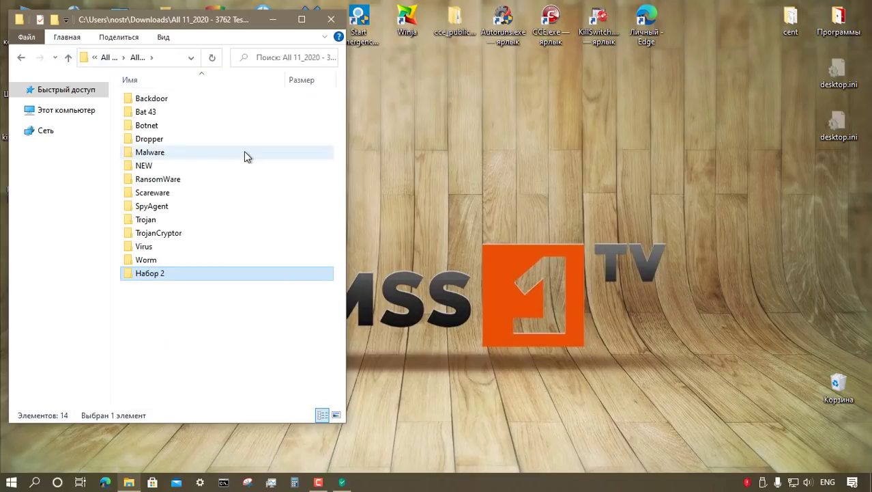
left_click(68, 57)
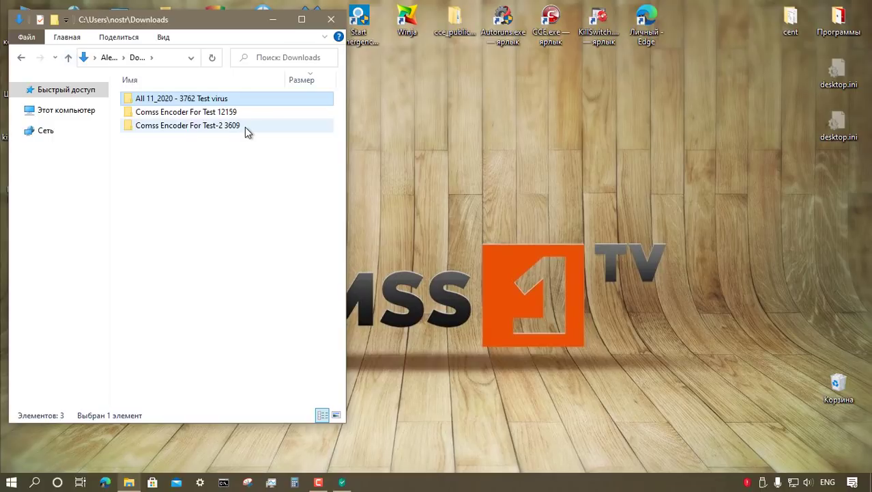
left_click(244, 127)
double_click(245, 127)
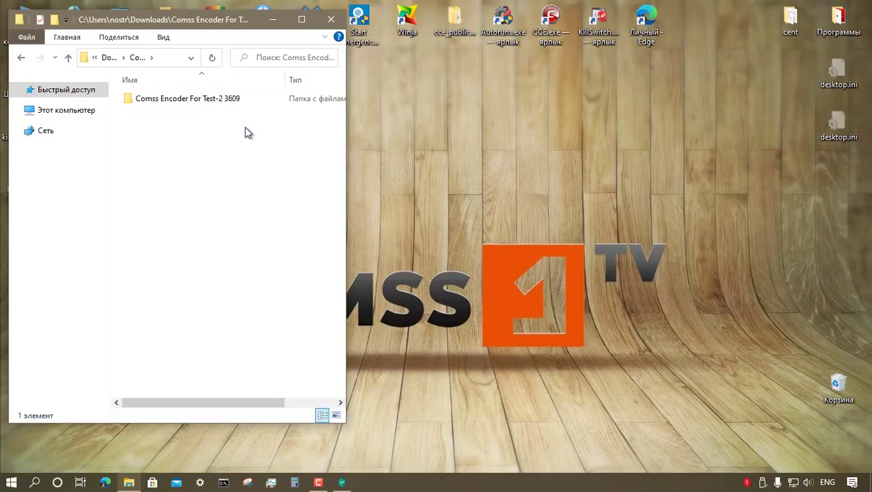
double_click(185, 100)
double_click(183, 100)
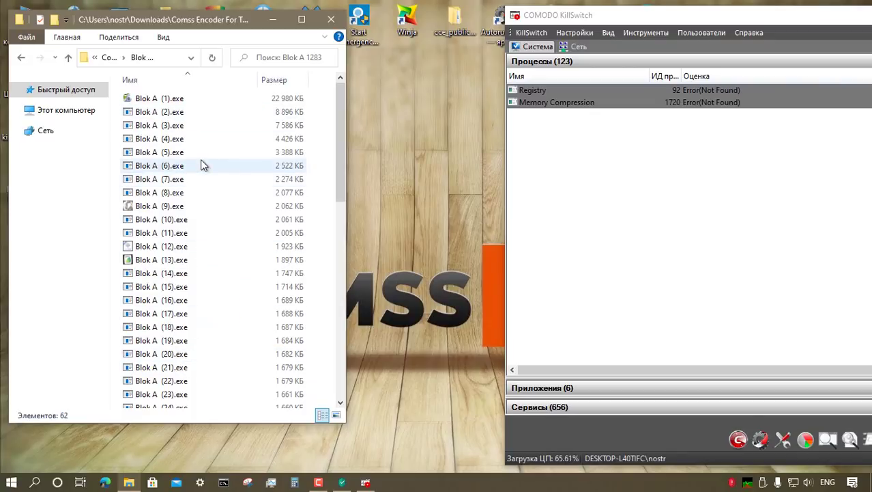
Try to run the samples Blok A (1).exe and Blok A (2).exe as administrator.
left_click(181, 99)
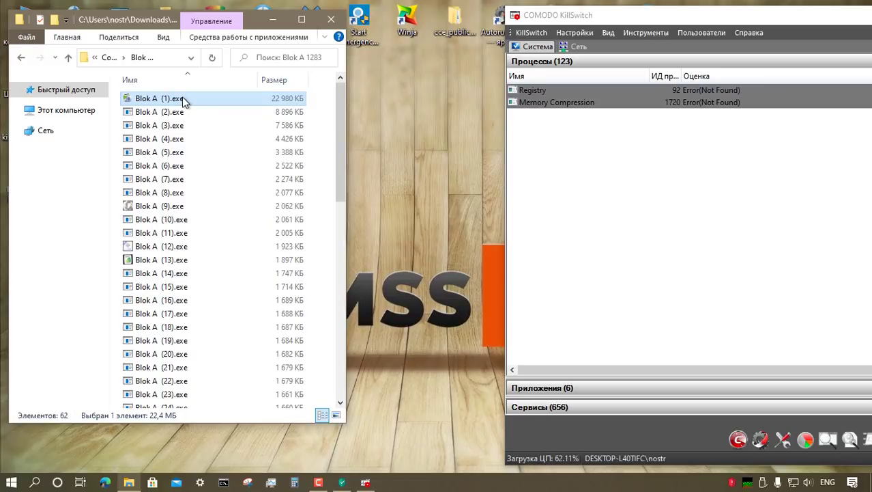
right_click(183, 100)
left_click(235, 120)
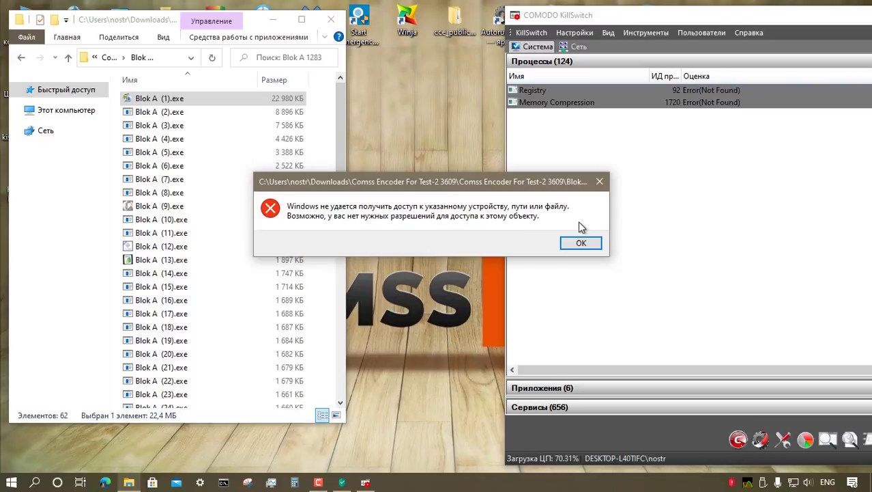
left_click(581, 243)
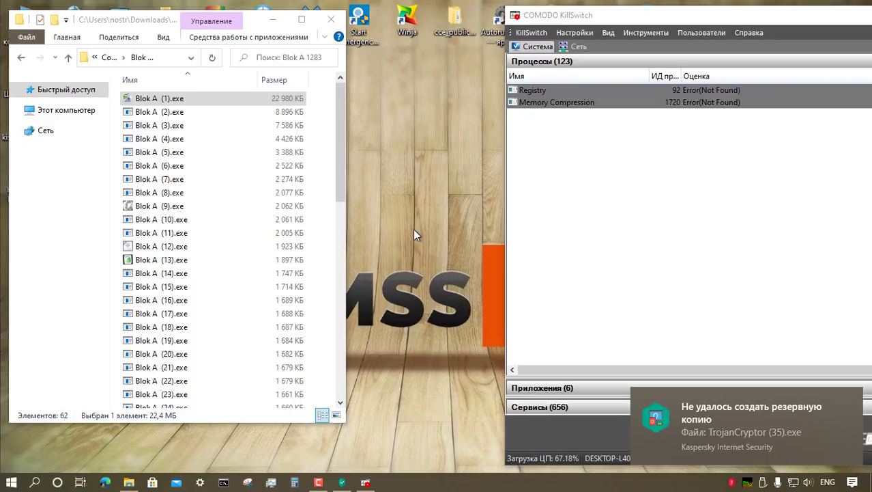
left_click(192, 112)
right_click(193, 112)
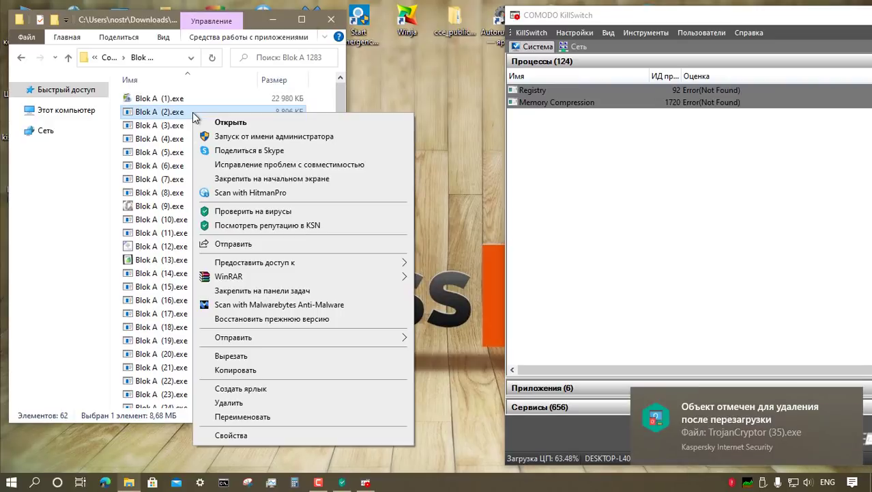
left_click(222, 137)
key("Return")
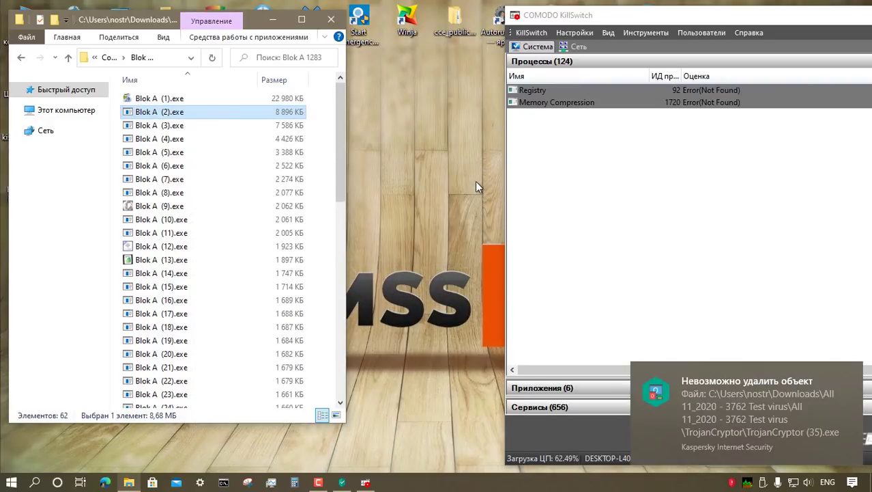
Try to run the samples Blok A (3).exe through Blok A (7).exe as administrator, one after another.
left_click(207, 127)
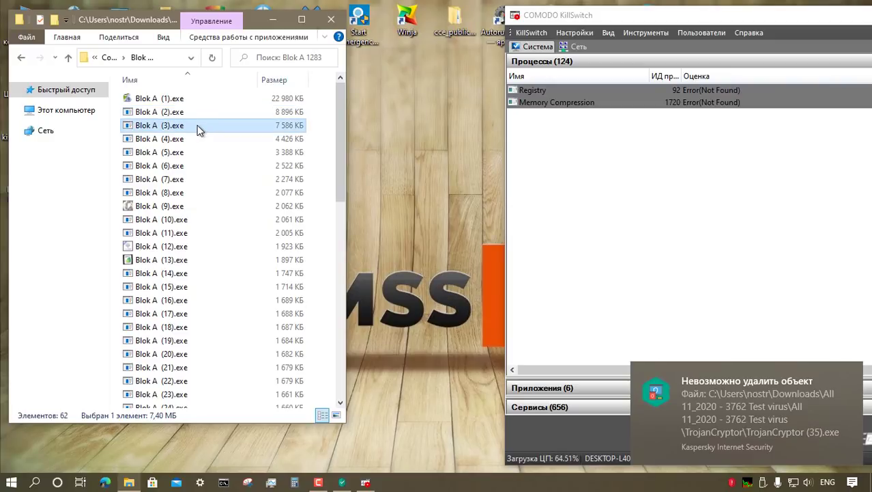
right_click(197, 124)
left_click(241, 151)
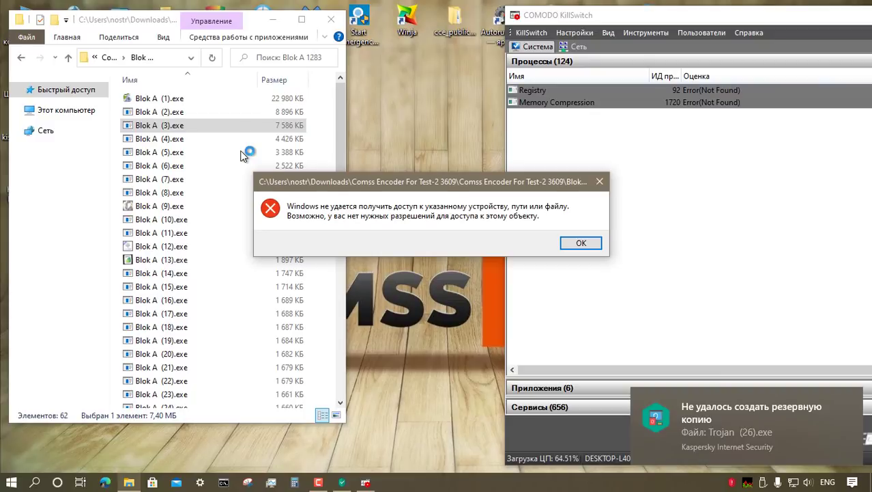
key("Return")
right_click(217, 138)
left_click(218, 153)
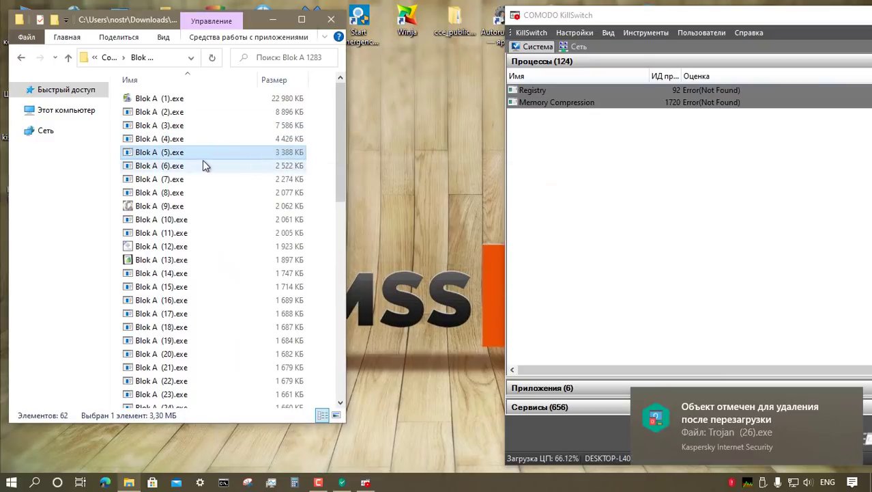
right_click(198, 166)
left_click(259, 164)
key("Return")
right_click(208, 181)
left_click(257, 164)
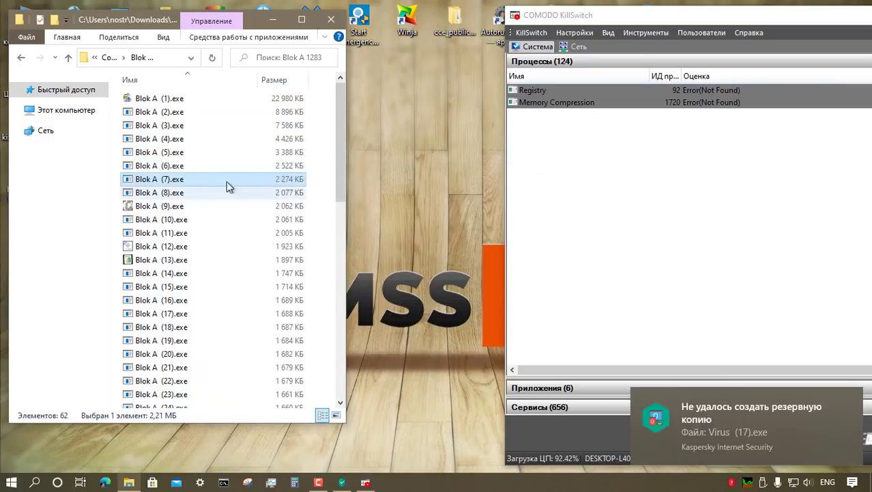
Try to run the samples from Blok A (8).exe to Blok A (12).exe as administrator.
right_click(214, 192)
left_click(262, 166)
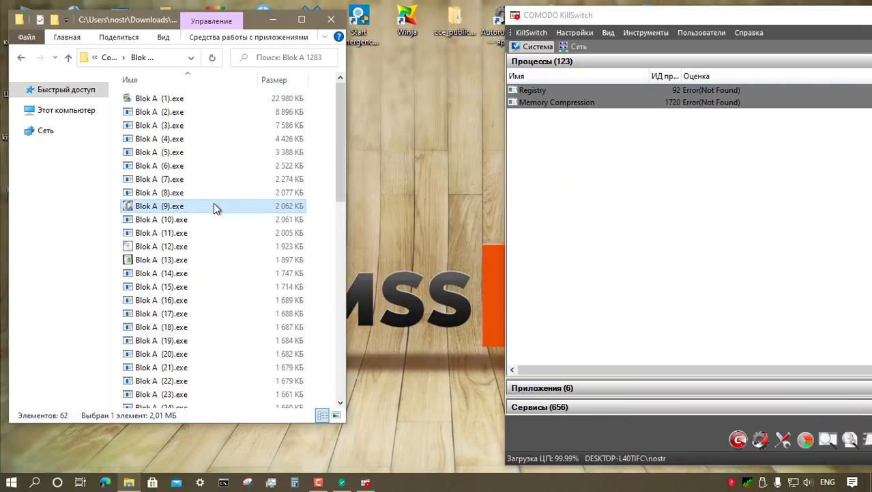
right_click(214, 204)
left_click(266, 164)
key("Return")
right_click(208, 222)
left_click(240, 170)
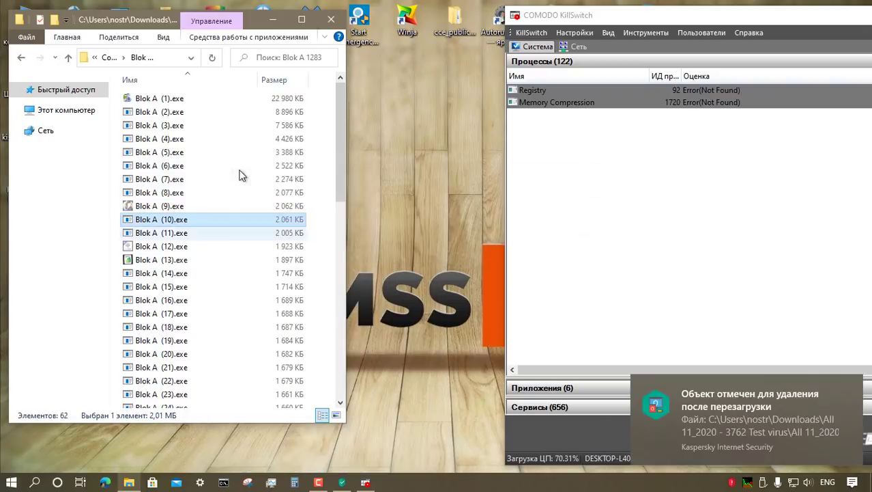
right_click(216, 247)
left_click(265, 168)
key("Return")
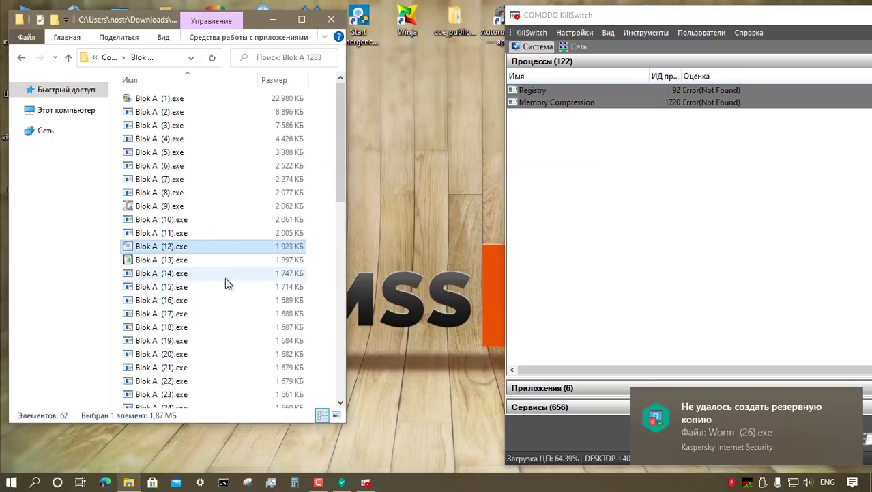
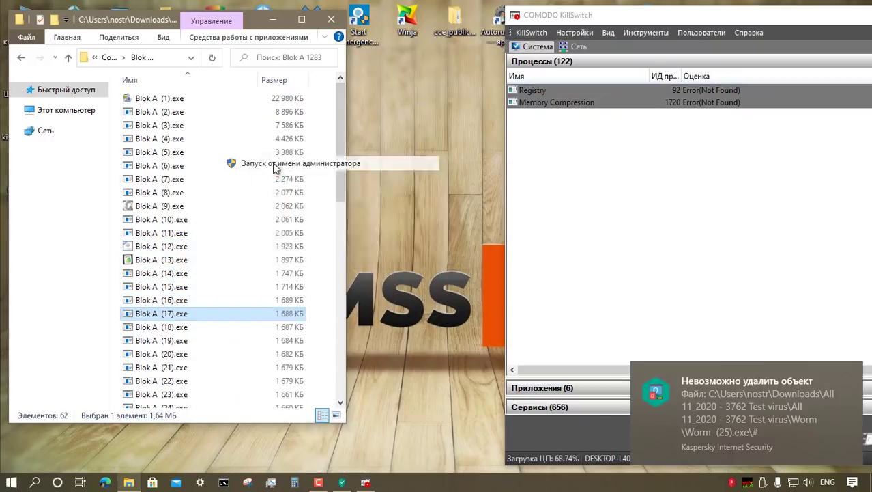
Try to run the samples Blok A (17).exe through Blok A (21).exe as administrator.
key("Return")
right_click(231, 325)
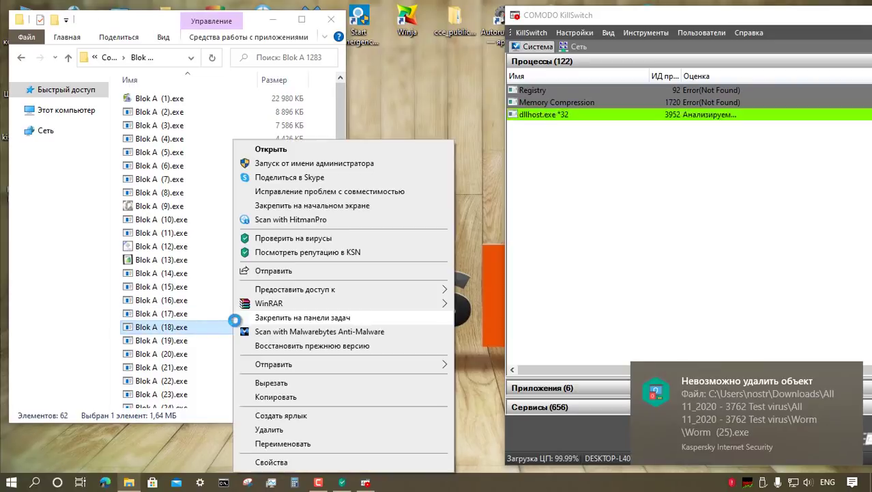
left_click(265, 165)
left_click(226, 340)
right_click(226, 340)
left_click(286, 30)
left_click(207, 352)
right_click(206, 351)
left_click(286, 43)
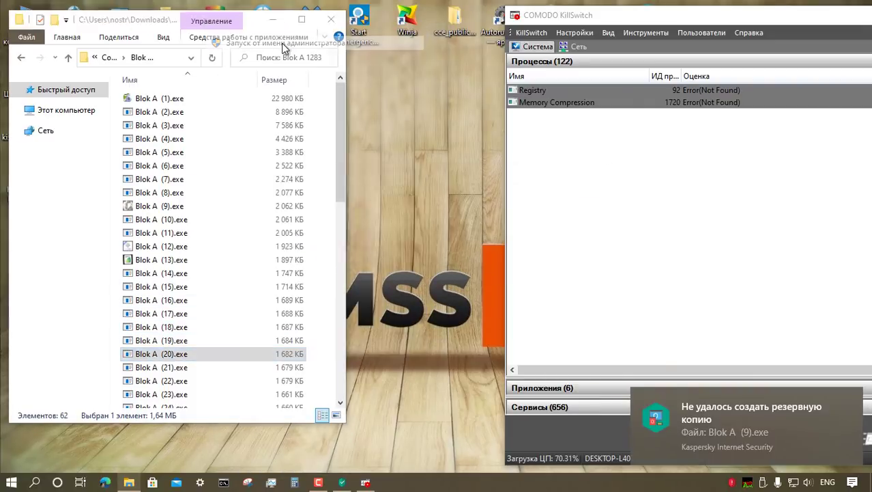
left_click(206, 365)
right_click(206, 366)
left_click(287, 57)
Try to run the samples Blok A (22).exe through Blok A (25).exe as administrator.
left_click(211, 380)
right_click(210, 380)
left_click(287, 71)
left_click(220, 394)
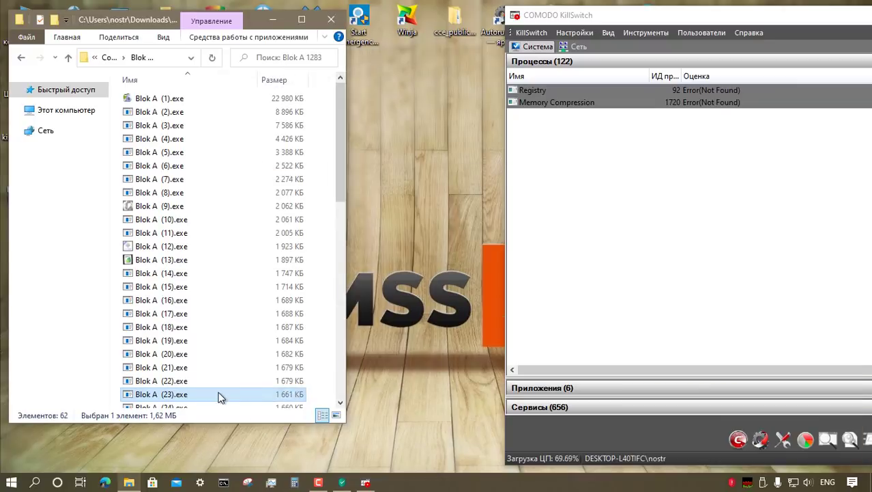
right_click(220, 394)
left_click(286, 84)
scroll(230, 142, "down", 7)
right_click(229, 136)
left_click(263, 156)
right_click(230, 141)
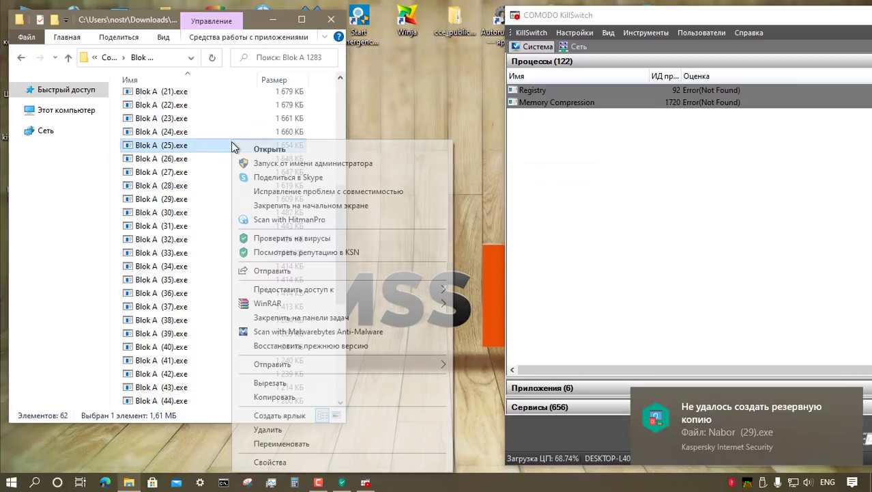
left_click(263, 161)
Try to run the samples from Blok A (26).exe to Blok A (29).exe as administrator.
left_click(231, 159)
right_click(225, 172)
left_click(253, 162)
key("Return")
right_click(232, 185)
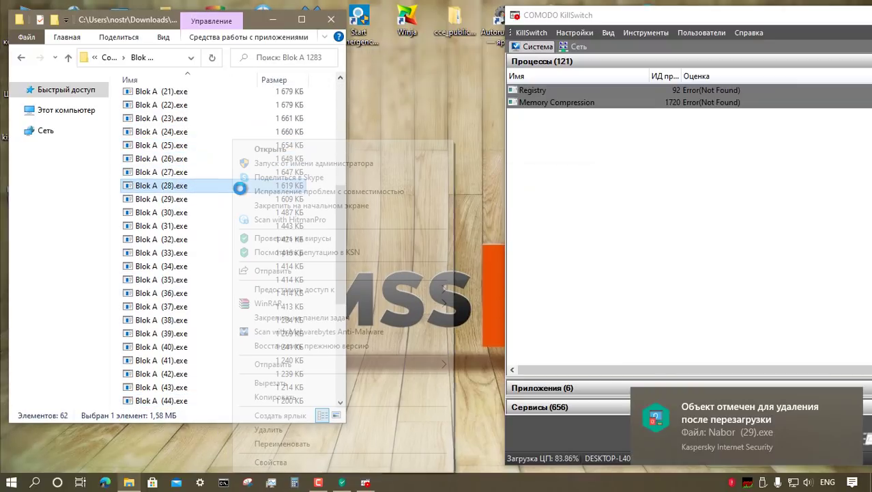
left_click(257, 162)
key("Return")
right_click(225, 199)
left_click(254, 162)
Try to run the samples Blok A (30).exe through Blok A (32).exe as administrator.
left_click(222, 212)
right_click(222, 212)
left_click(287, 168)
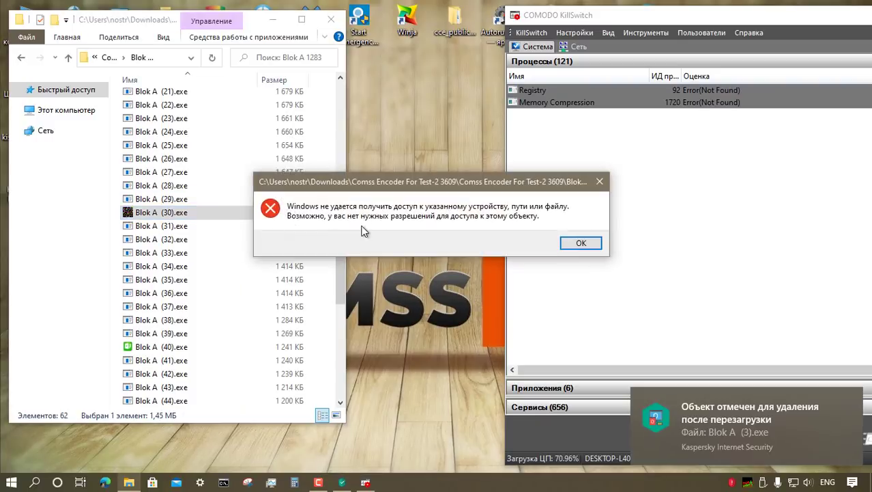
key("Return")
left_click(197, 225)
left_click(203, 241)
right_click(202, 240)
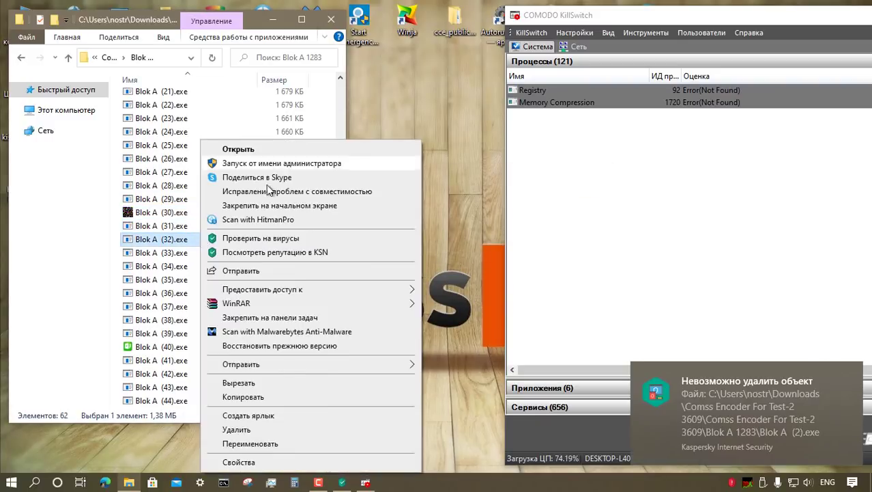
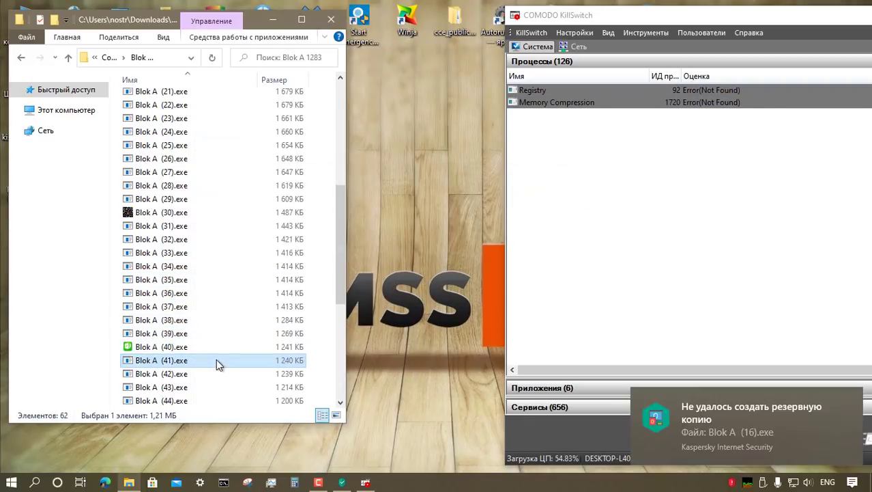
Try to run the sample Blok A (41).exe as administrator.
right_click(217, 360)
left_click(273, 50)
key("Return")
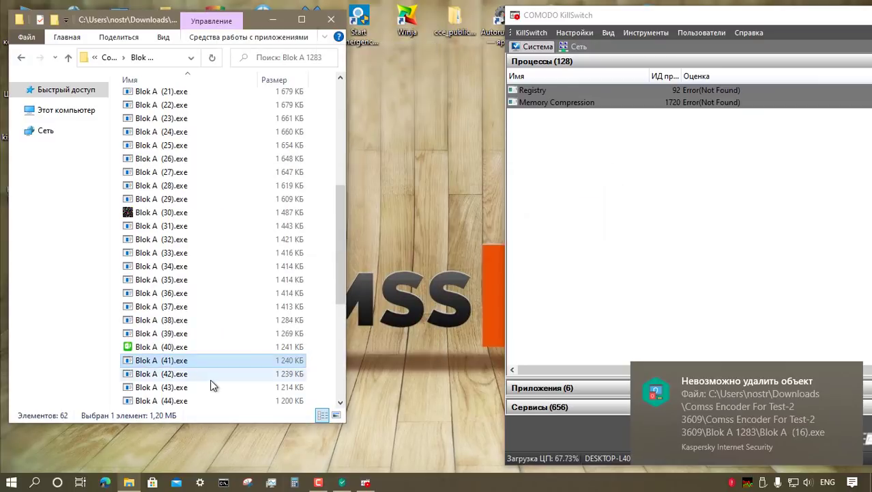
Try to run the samples Blok A (42).exe and Blok A (43).exe as administrator.
right_click(212, 379)
key("Escape")
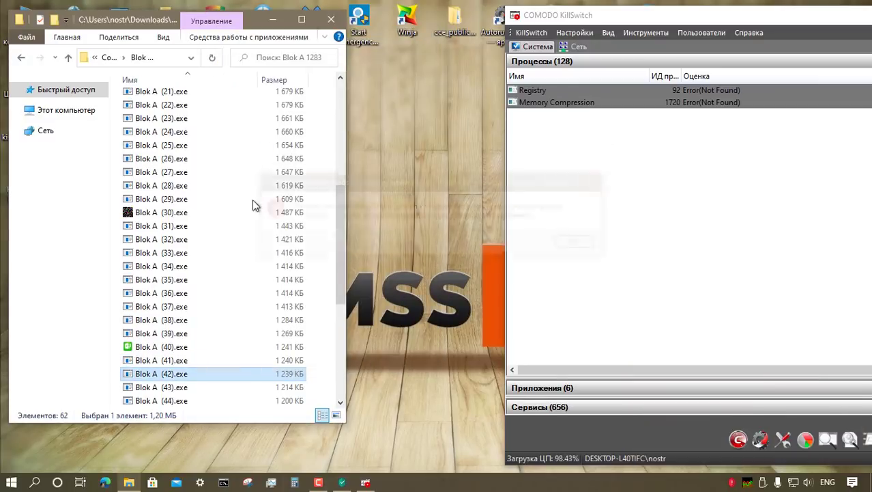
left_click(201, 387)
right_click(201, 386)
left_click(249, 77)
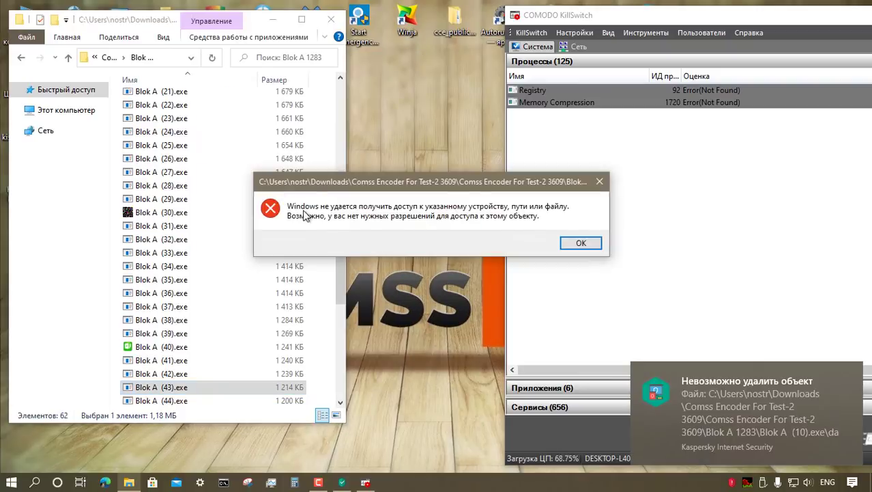
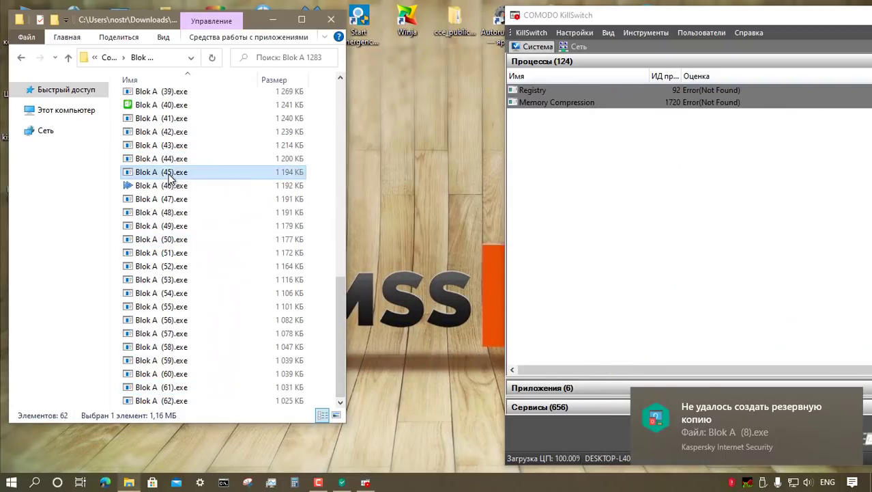
Try to run the samples Blok A (46).exe, Blok A (58).exe and Blok A (59).exe as administrator.
left_click(202, 186)
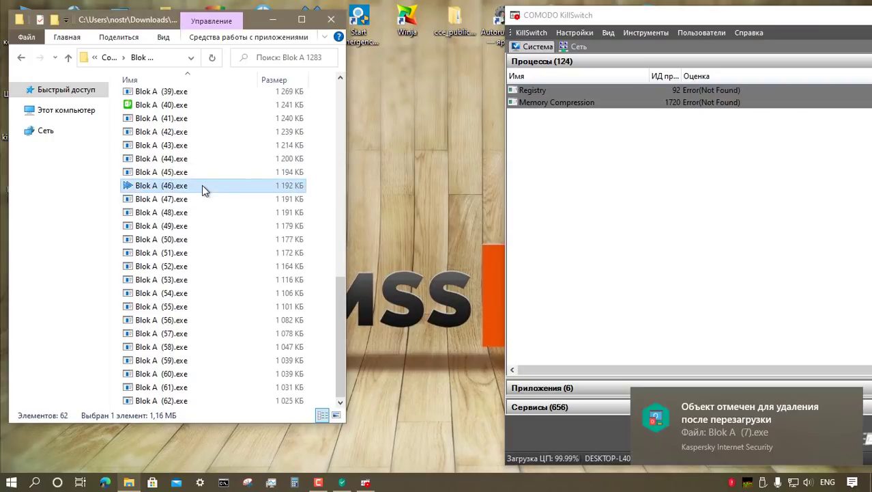
right_click(202, 185)
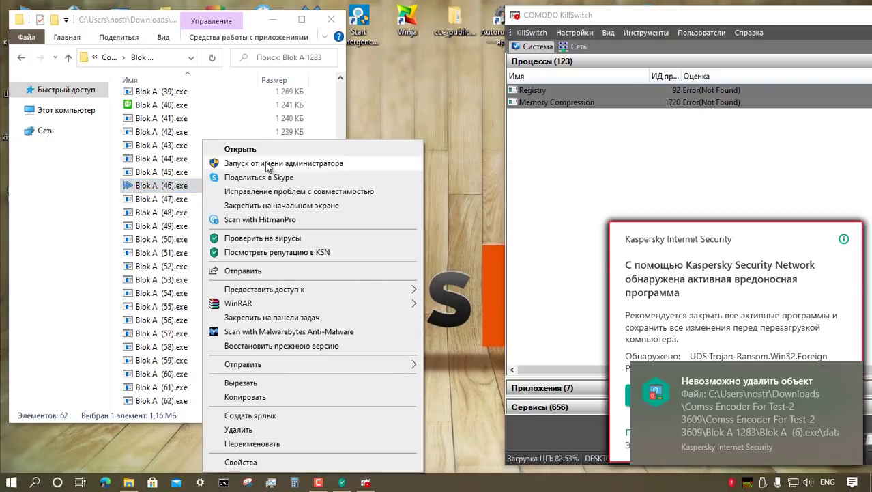
left_click(268, 164)
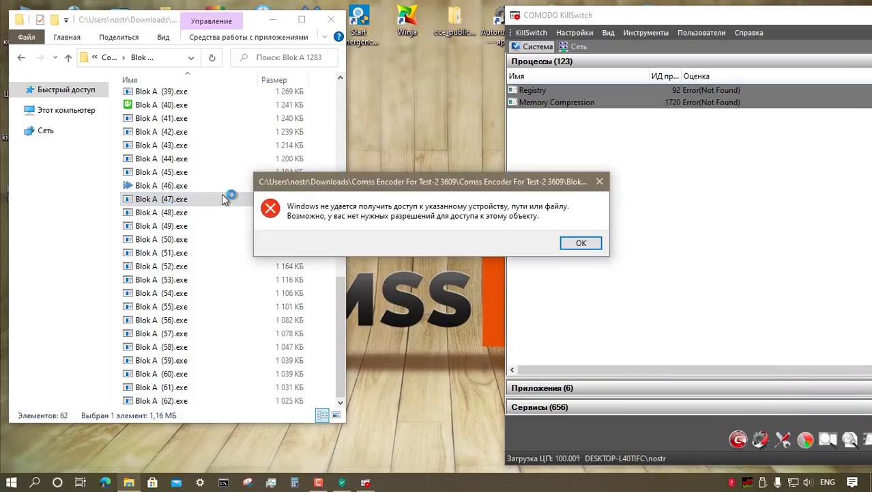
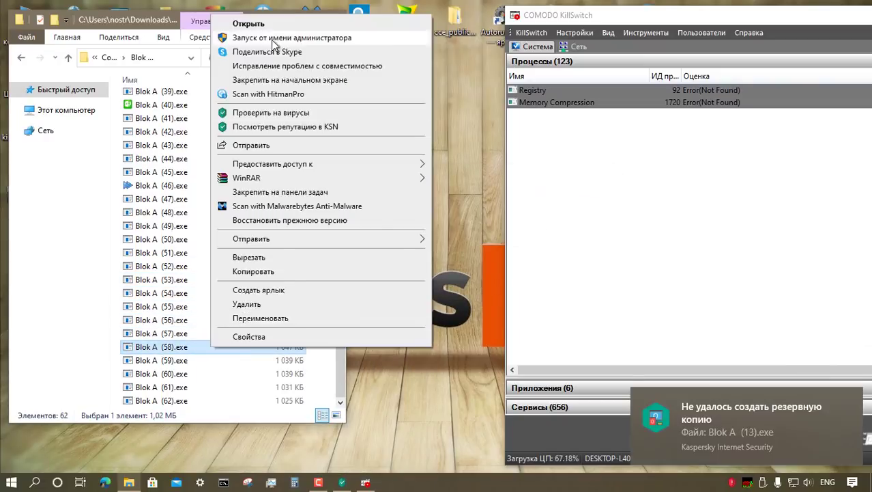
left_click(273, 40)
right_click(203, 360)
left_click(271, 52)
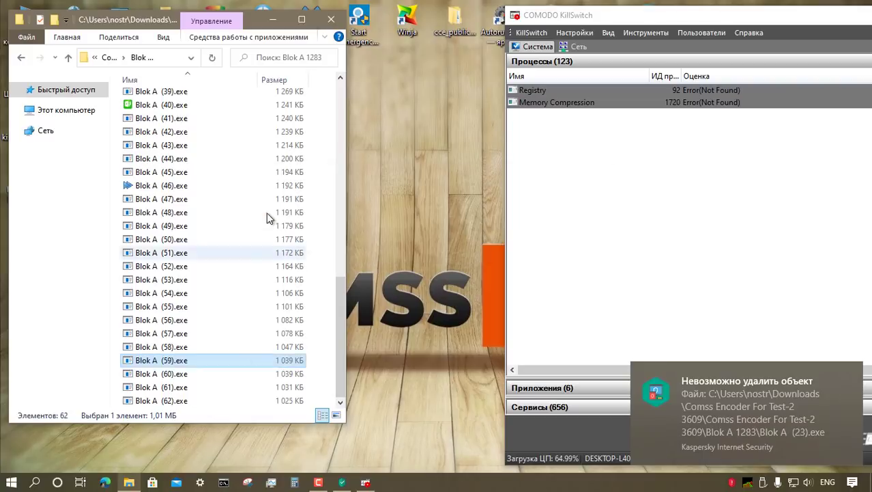
Try to run the samples Blok A (60).exe and Blok A (61).exe as administrator.
right_click(212, 378)
key("Escape")
left_click(209, 391)
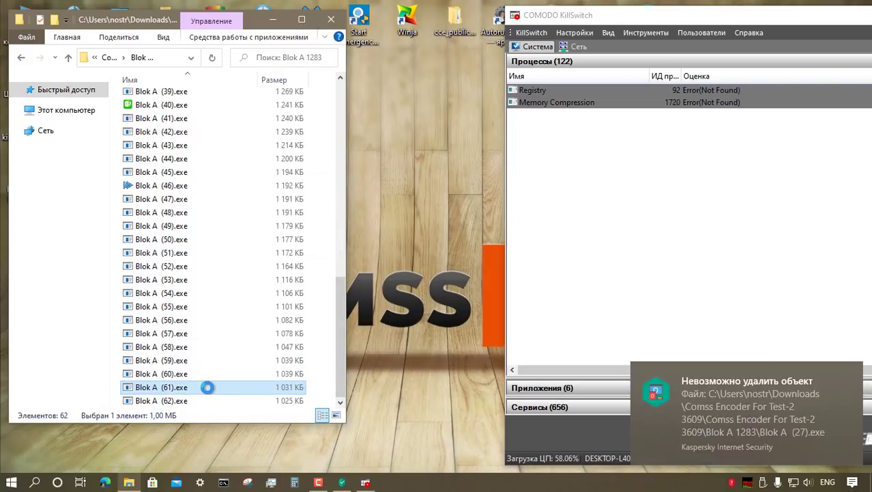
right_click(207, 387)
left_click(287, 79)
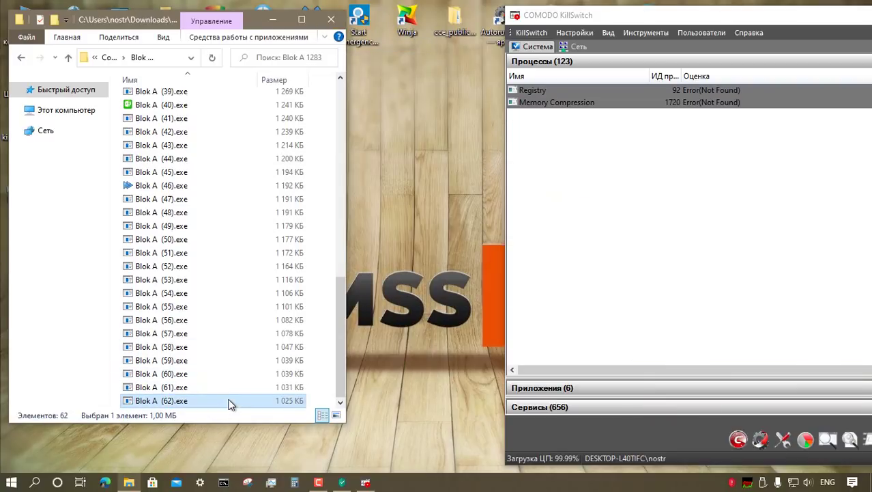
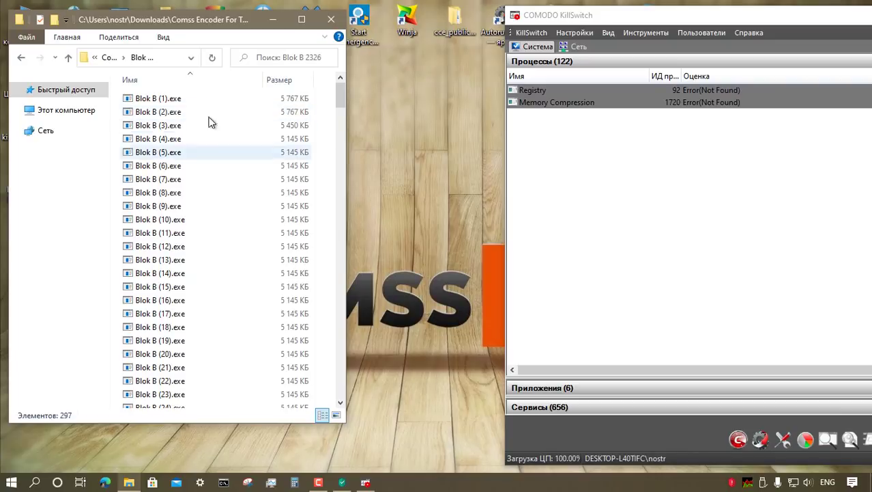
Try to run the samples Blok B (1).exe and Blok B (4).exe from the Blok B 2326 folder as administrator.
left_click(181, 101)
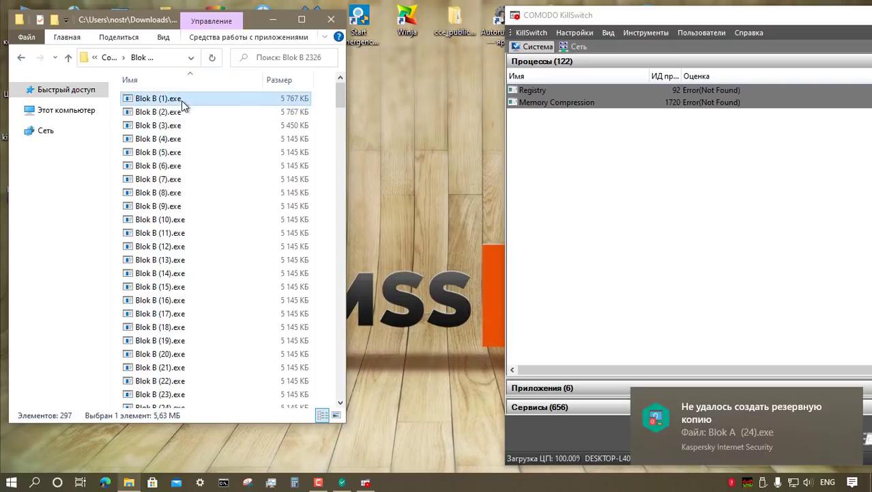
double_click(182, 100)
key("Return")
left_click(228, 141)
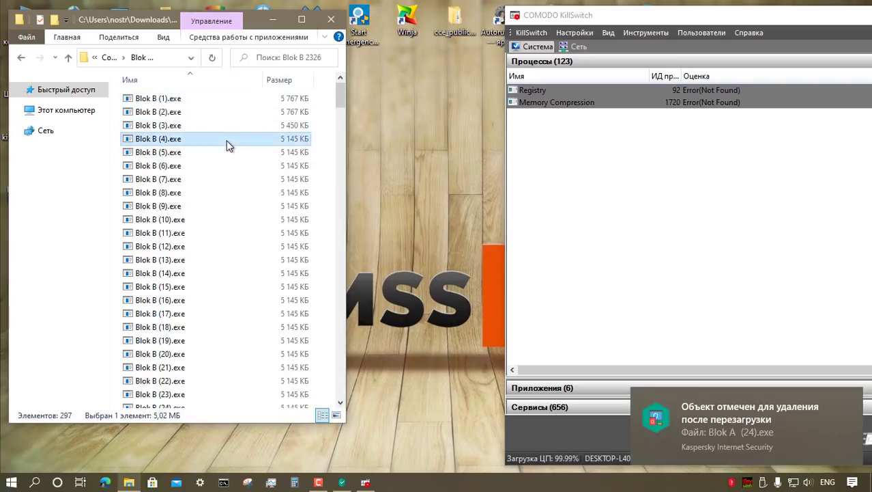
right_click(227, 141)
left_click(266, 162)
Try to run the samples Blok B (11).exe and Blok B (16).exe as administrator.
right_click(240, 232)
left_click(275, 161)
key("Return")
right_click(218, 300)
left_click(271, 163)
Try to run the samples Blok B (20).exe and Blok B (23).exe as administrator.
right_click(207, 353)
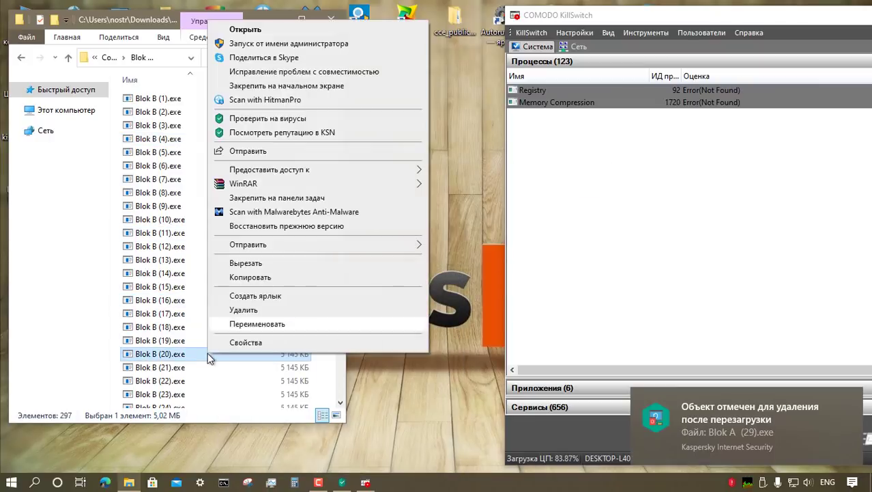
left_click(271, 43)
key("Return")
right_click(211, 394)
left_click(275, 80)
key("Return")
Try to run the samples Blok B (28).exe and Blok B (50).exe as administrator.
scroll(233, 98, "down", 9)
right_click(226, 103)
left_click(265, 125)
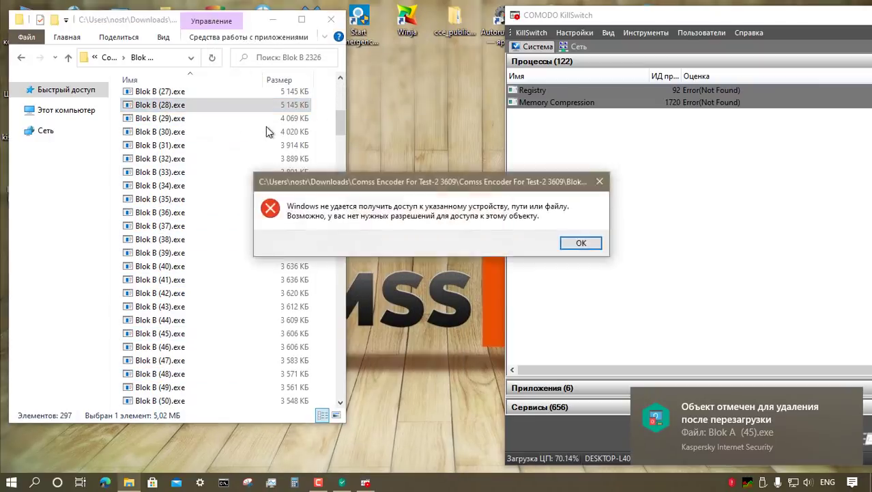
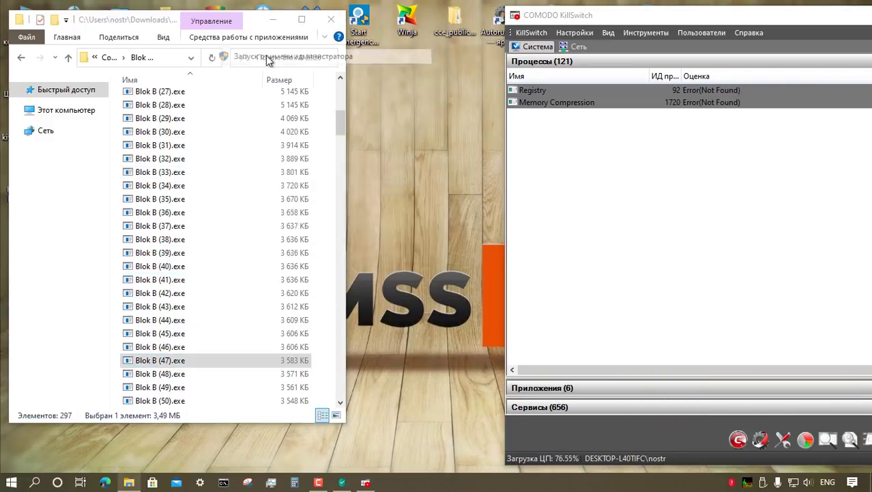
key("Return")
right_click(213, 399)
left_click(288, 85)
key("Return")
Try to run the samples Blok B (58).exe and Blok B (64).exe as administrator.
scroll(252, 104, "down", 10)
right_click(252, 104)
left_click(294, 129)
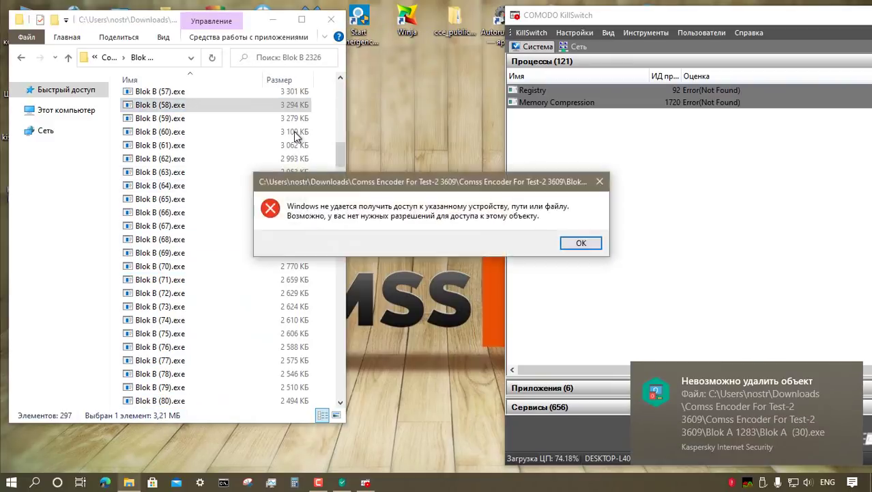
key("Return")
right_click(232, 185)
left_click(269, 163)
Try to run the samples Blok B (70).exe and Blok B (75).exe as administrator.
right_click(231, 266)
left_click(270, 162)
key("Return")
right_click(220, 338)
left_click(263, 26)
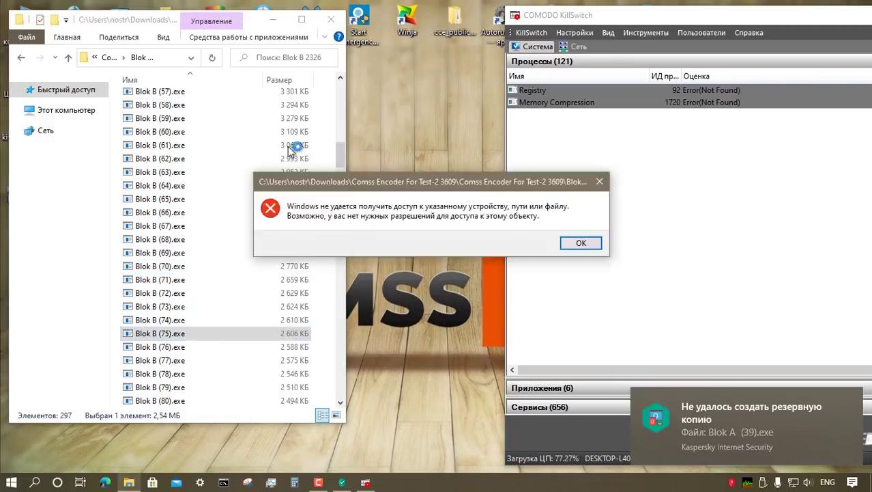
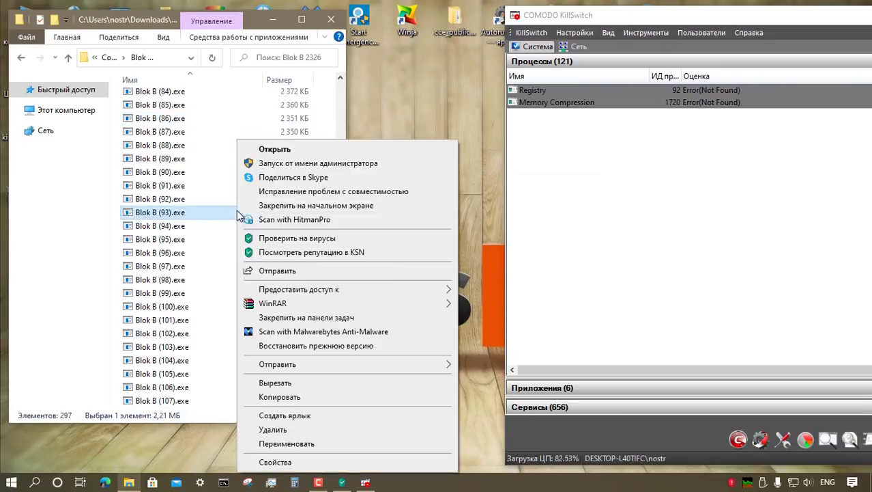
Try to run the samples Blok B (93).exe, Blok B (101).exe and Blok B (105).exe as administrator.
left_click(275, 149)
key("Return")
right_click(234, 318)
left_click(287, 149)
right_click(232, 376)
left_click(287, 56)
Try to run the samples Blok B (110).exe and Blok B (117).exe as administrator.
scroll(271, 160, "down", 8)
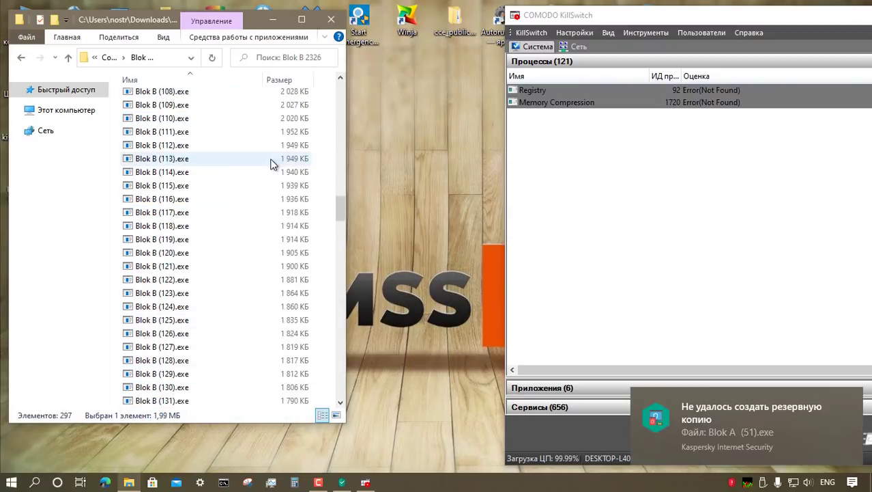
right_click(232, 117)
left_click(271, 123)
key("Return")
right_click(231, 211)
left_click(271, 149)
key("Return")
Try to run the samples Blok B (124).exe and Blok B (130).exe as administrator.
right_click(224, 305)
left_click(271, 150)
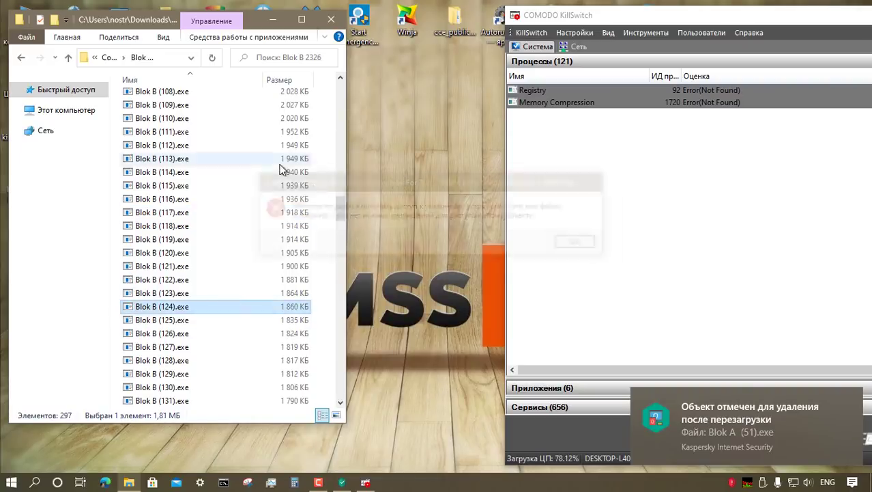
right_click(234, 387)
left_click(279, 56)
key("Return")
Try to run the samples Blok B (137).exe, Blok B (142).exe and Blok B (158).exe as administrator.
scroll(254, 201, "down", 9)
right_click(226, 117)
left_click(263, 125)
right_click(236, 187)
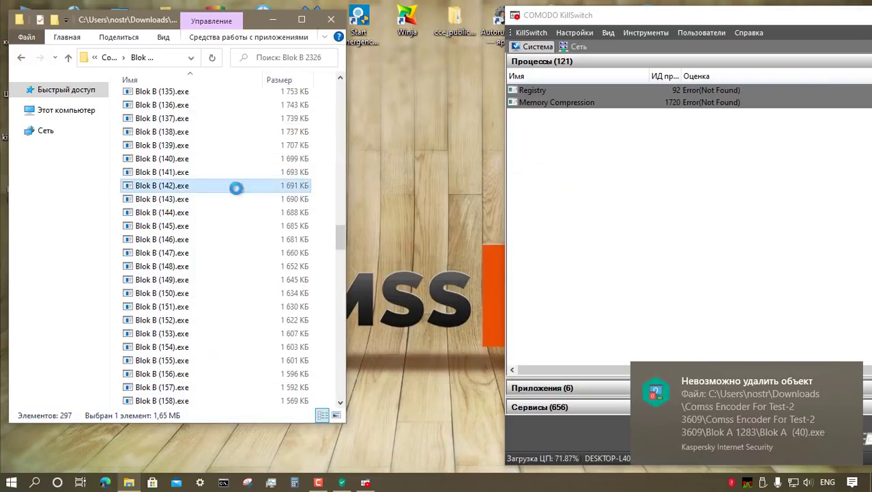
left_click(225, 283)
right_click(234, 400)
key("Escape")
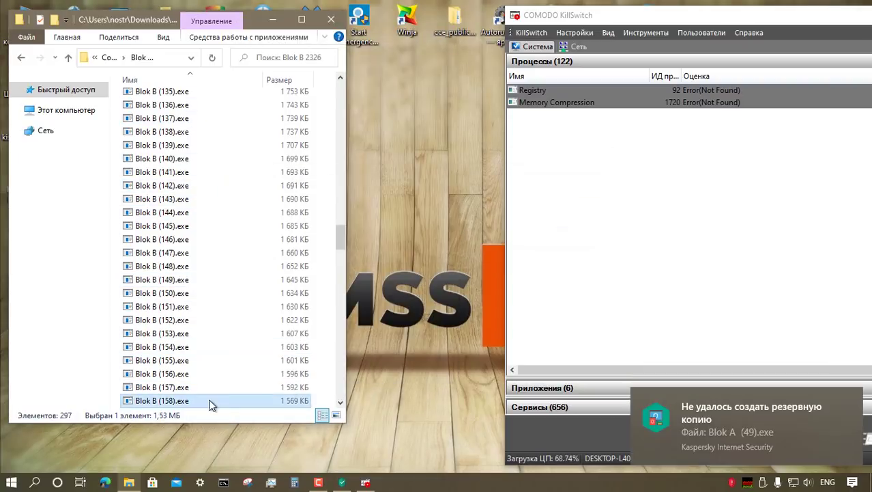
Try to run the samples Blok B (172).exe and Blok B (179).exe as administrator.
right_click(247, 184)
left_click(270, 161)
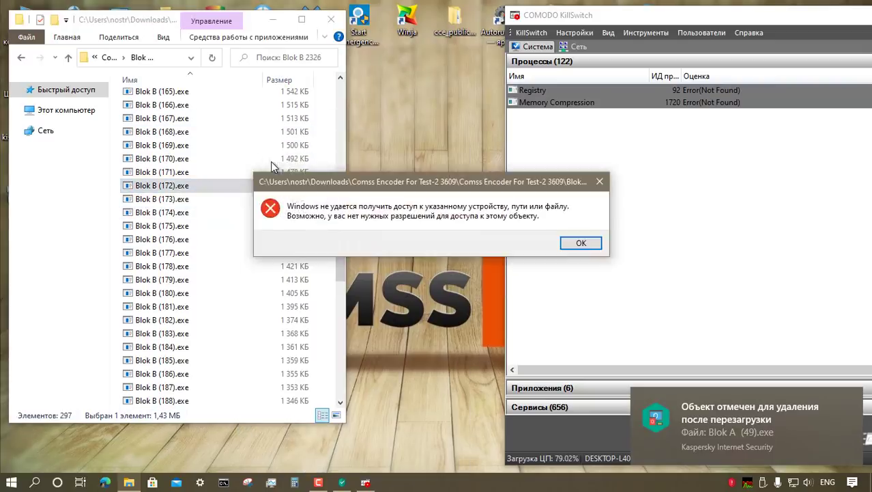
key("Return")
right_click(213, 278)
left_click(265, 164)
Try to run the samples Blok B (183).exe and Blok B (188).exe as administrator.
right_click(221, 335)
left_click(265, 28)
right_click(227, 401)
left_click(280, 94)
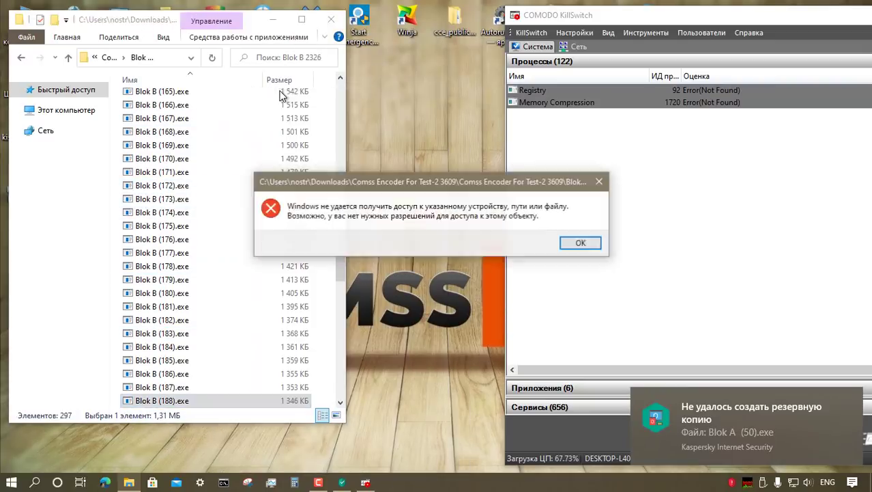
key("Return")
Try to run the samples Blok B (194).exe and Blok B (201).exe as administrator.
scroll(267, 119, "down", 9)
right_click(183, 119)
left_click(272, 141)
key("Return")
right_click(215, 211)
left_click(266, 164)
key("Return")
Try to run the samples Blok B (207).exe, Blok B (212).exe and Blok B (215).exe as administrator.
right_click(208, 292)
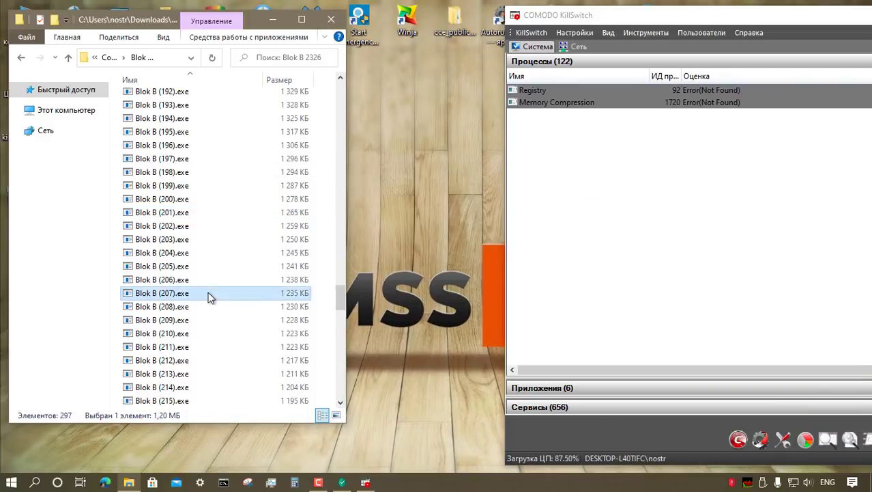
left_click(273, 161)
key("Return")
right_click(220, 364)
left_click(276, 56)
right_click(214, 401)
double_click(213, 401)
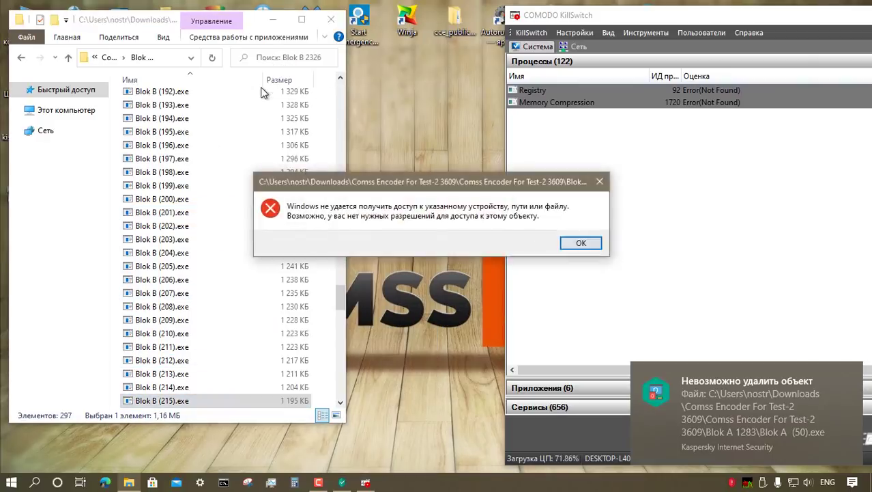
key("Return")
Try to run the samples Blok B (217).exe and Blok B (222).exe as administrator.
scroll(243, 266, "down", 8)
right_click(216, 104)
key("Escape")
double_click(219, 176)
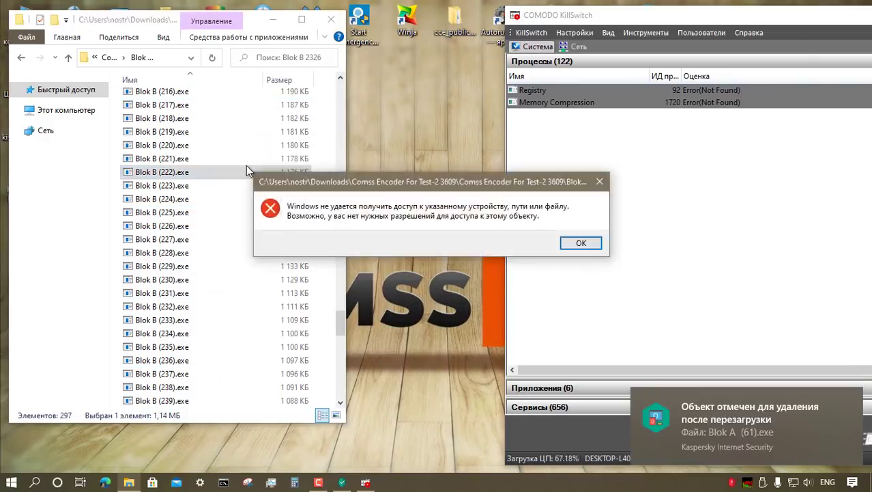
key("Return")
Try to run the samples Blok B (233).exe and Blok B (238).exe as administrator.
right_click(221, 319)
key("Escape")
double_click(222, 391)
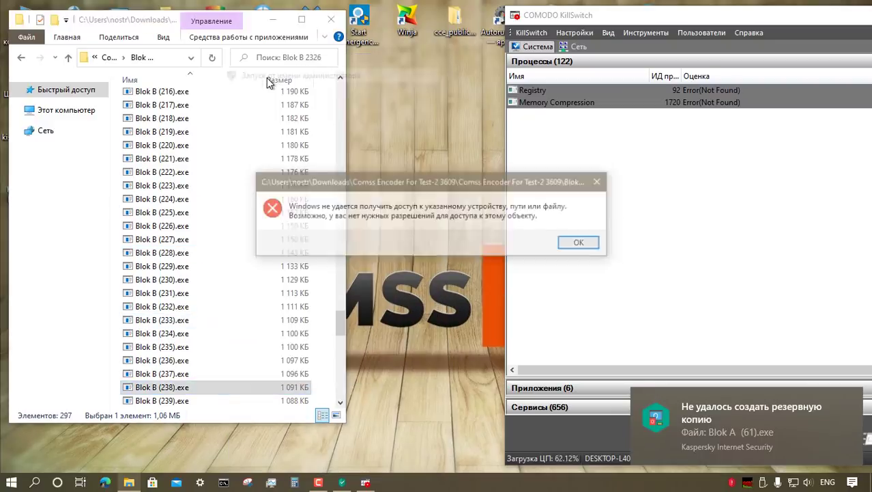
key("Return")
Try to run the samples Blok B (245).exe and Blok B (252).exe as administrator.
scroll(255, 207, "down", 9)
right_click(229, 120)
key("Escape")
double_click(216, 212)
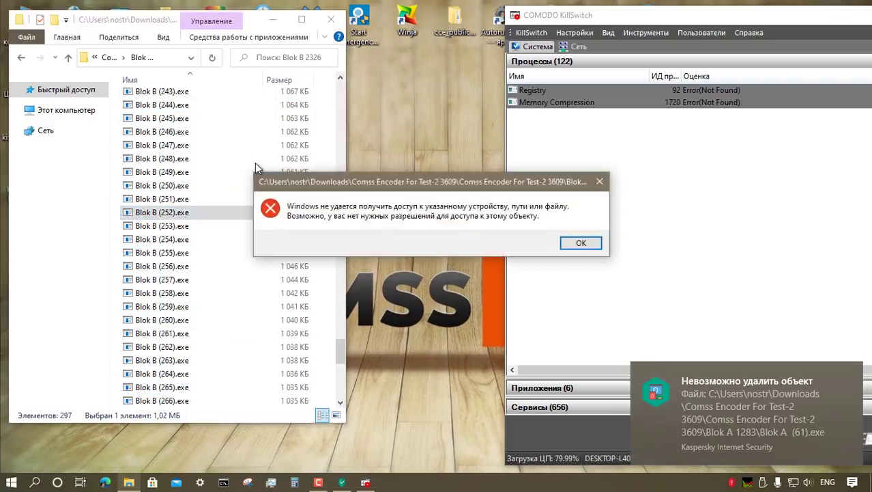
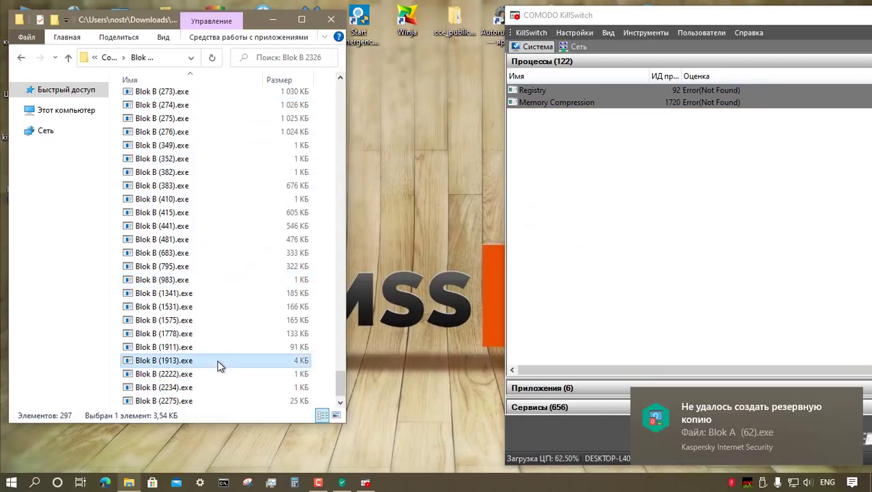
Try to run the last samples in the folder, Blok B (2275).exe and Blok B (2326).exe, as administrator.
key("Return")
right_click(206, 396)
left_click(276, 85)
key("Return")
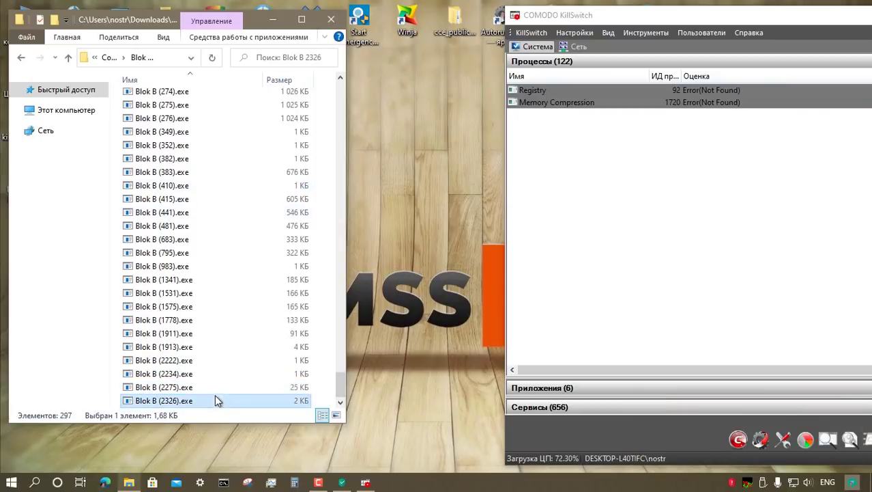
double_click(217, 400)
key("Return")
Leave the Blok B 2326 folder and open the Blok A (4434) folder of the Comss Encoder For Test 12159 collection.
left_click(68, 58)
left_click(68, 58)
left_click(208, 112)
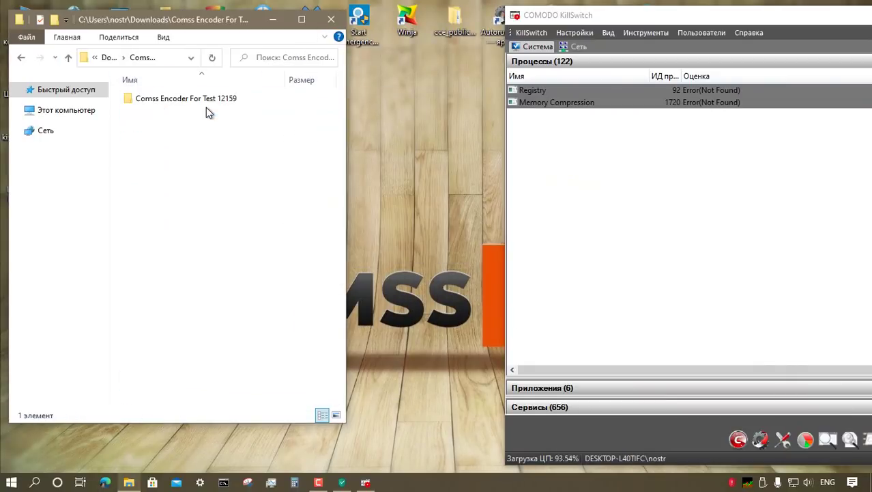
double_click(208, 101)
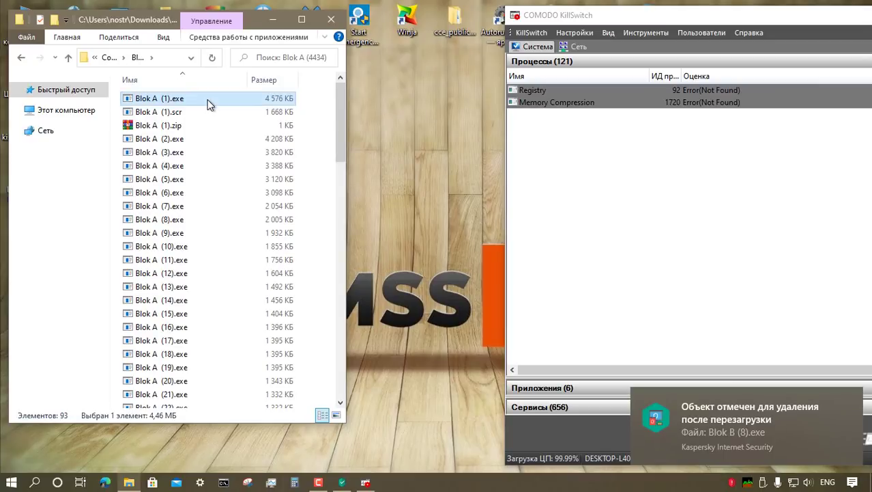
Try to run Blok A (1).exe as administrator and launch Blok A (1).scr.
right_click(207, 100)
left_click(228, 121)
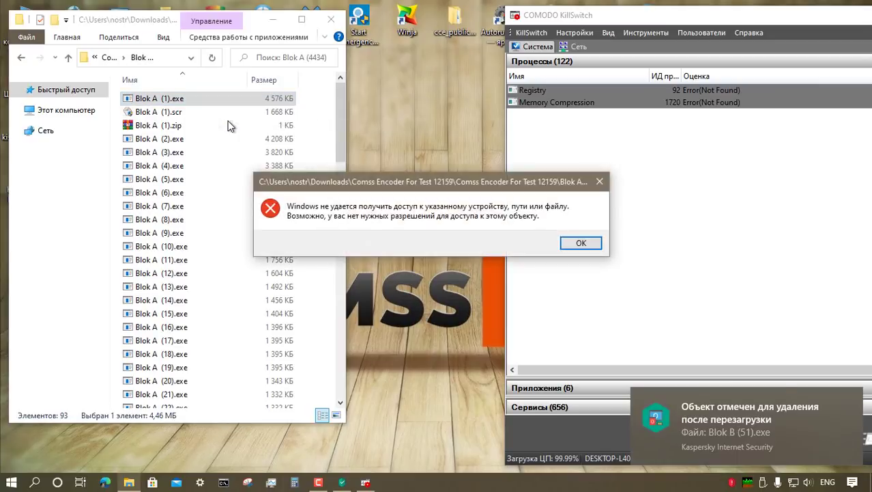
key("Return")
double_click(203, 113)
key("Return")
Try to extract the archive Blok A (1).zip with WinRAR.
right_click(193, 127)
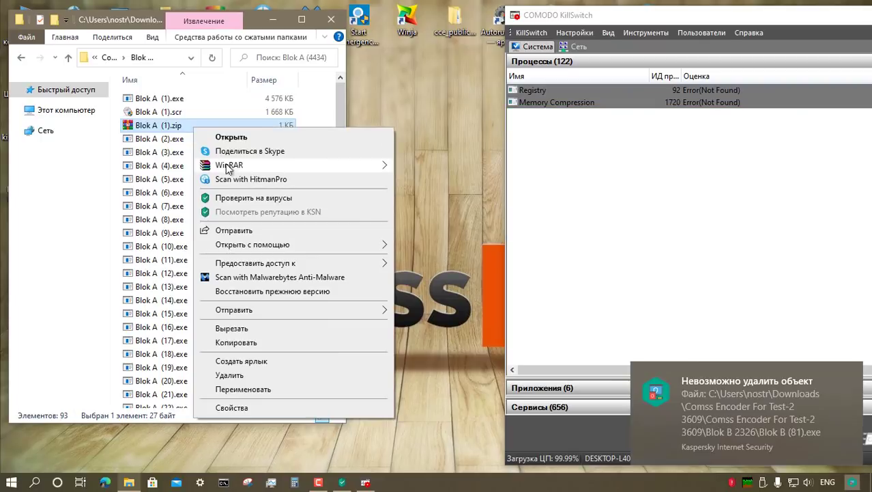
mouse_move(228, 166)
left_click(434, 180)
left_click(328, 323)
Try to launch the samples Blok A (2).exe, Blok A (3).exe and Blok A (4).exe.
left_click(187, 140)
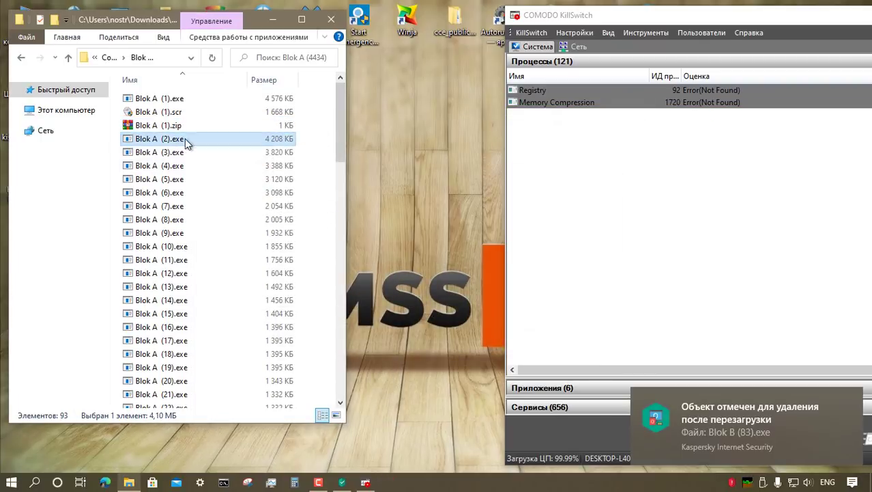
double_click(183, 155)
key("Return")
left_click(185, 167)
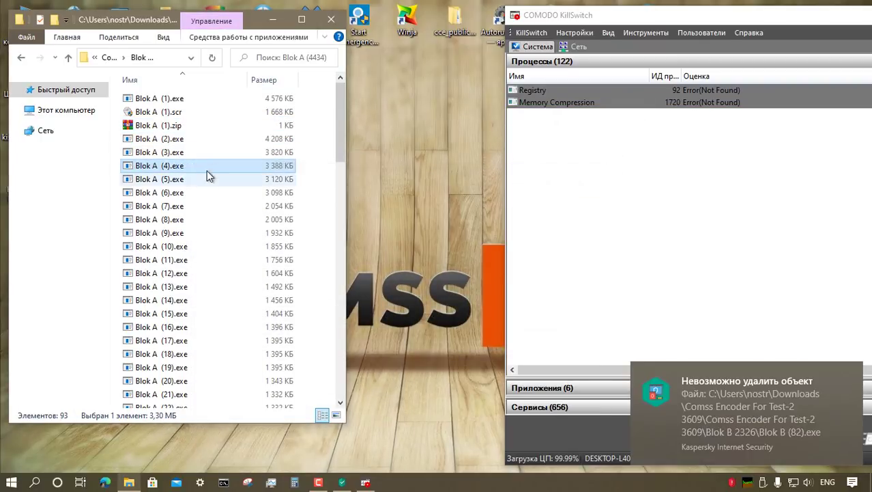
Try to run the samples Blok A (5).exe and Blok A (6).exe as administrator.
right_click(199, 179)
left_click(228, 165)
right_click(196, 195)
left_click(230, 166)
key("Return")
Try to run the samples Blok A (7).exe and Blok A (8).exe as administrator.
left_click(203, 206)
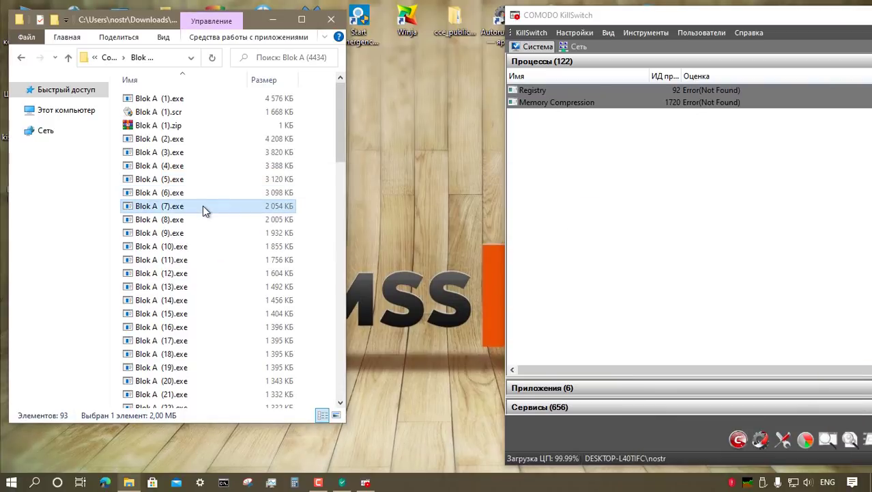
right_click(203, 206)
left_click(234, 163)
key("Return")
right_click(207, 220)
left_click(235, 163)
key("Return")
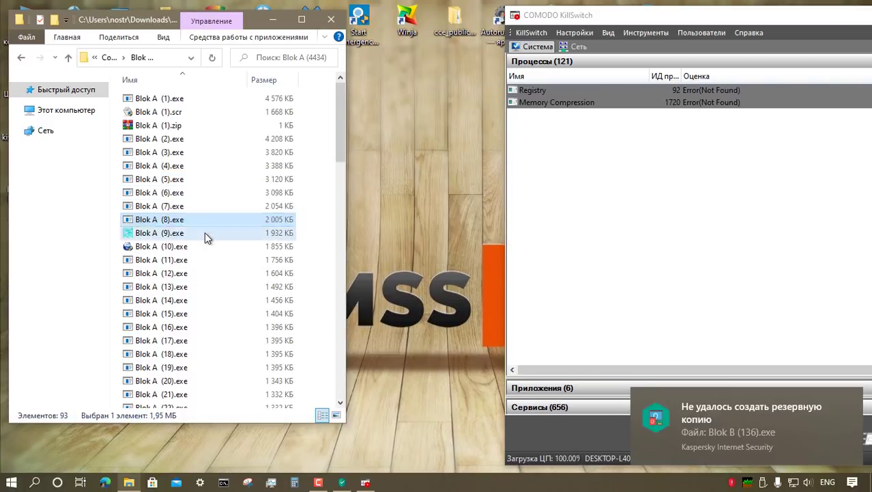
Try to run the samples from Blok A (9).exe through Blok A (13).exe as administrator.
right_click(207, 237)
key("Escape")
right_click(202, 247)
key("Escape")
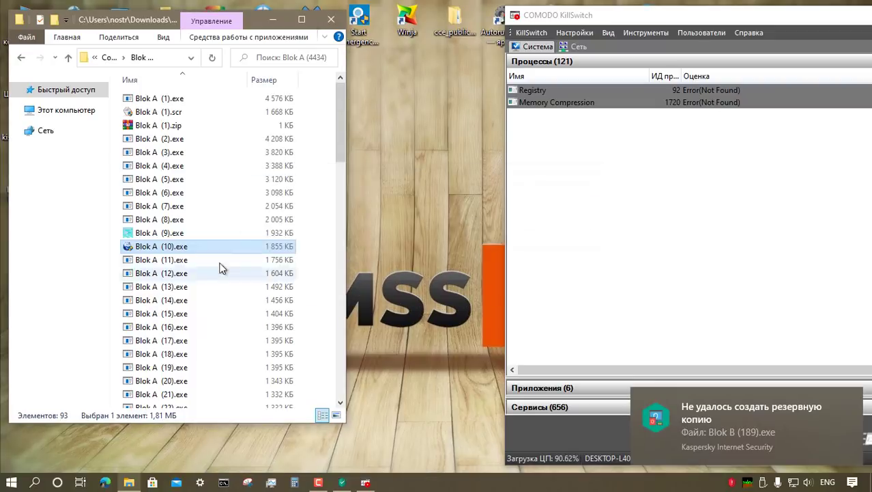
right_click(210, 273)
key("Escape")
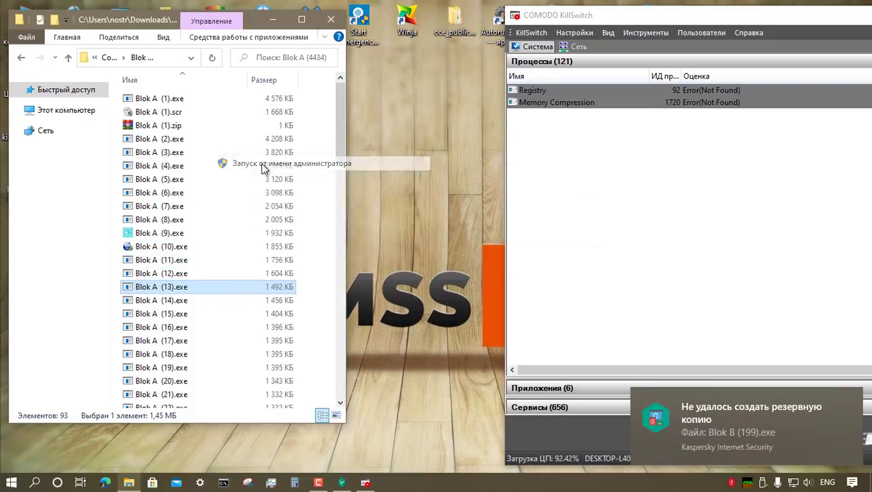
Try to run the samples Blok A (14).exe and Blok A (15).exe as administrator.
right_click(199, 299)
left_click(243, 163)
key("Return")
right_click(199, 313)
left_click(245, 162)
key("Return")
Try to run the samples from Blok A (16).exe through Blok A (19).exe as administrator.
right_click(203, 326)
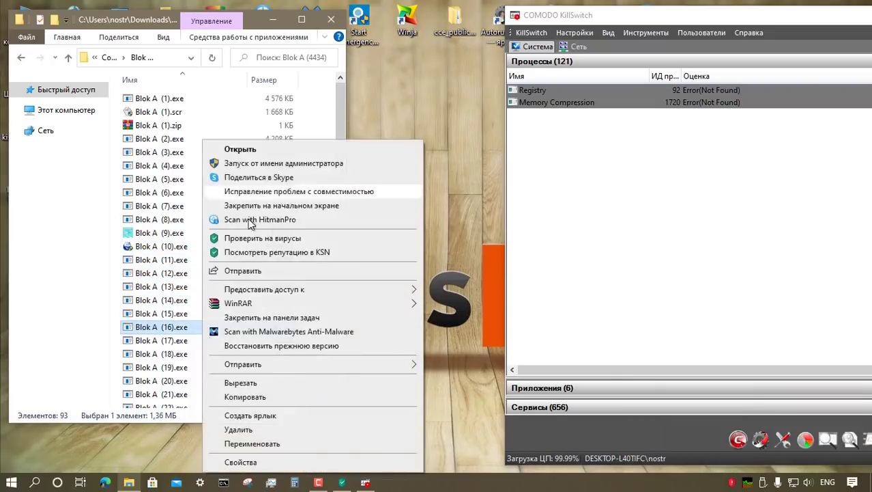
left_click(249, 163)
right_click(192, 341)
left_click(261, 33)
right_click(201, 353)
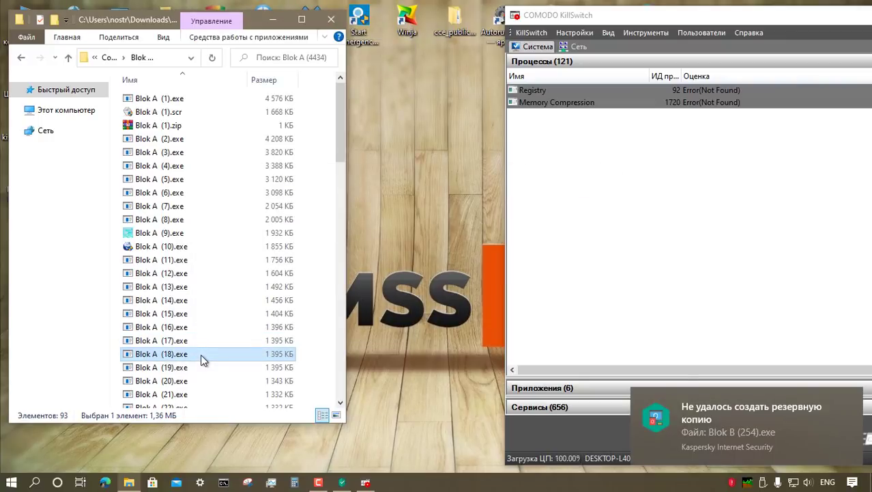
right_click(201, 353)
key("Escape")
right_click(203, 365)
key("Escape")
Try to run the samples Blok A (20).exe and Blok A (21).exe as administrator.
right_click(213, 380)
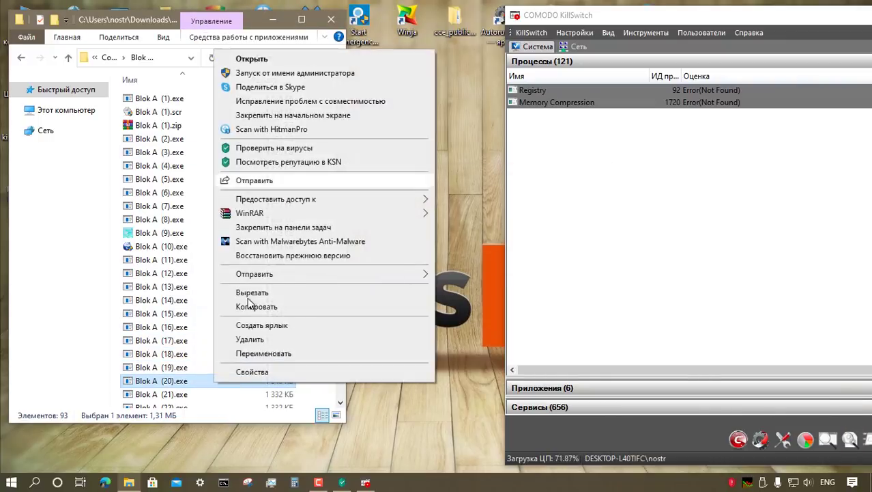
left_click(249, 73)
key("Return")
right_click(198, 396)
left_click(241, 86)
key("Return")
left_click(717, 295)
Try to run the samples Blok A (25).exe, Blok A (26).exe and Blok A (27).exe as administrator.
scroll(278, 318, "down", 6)
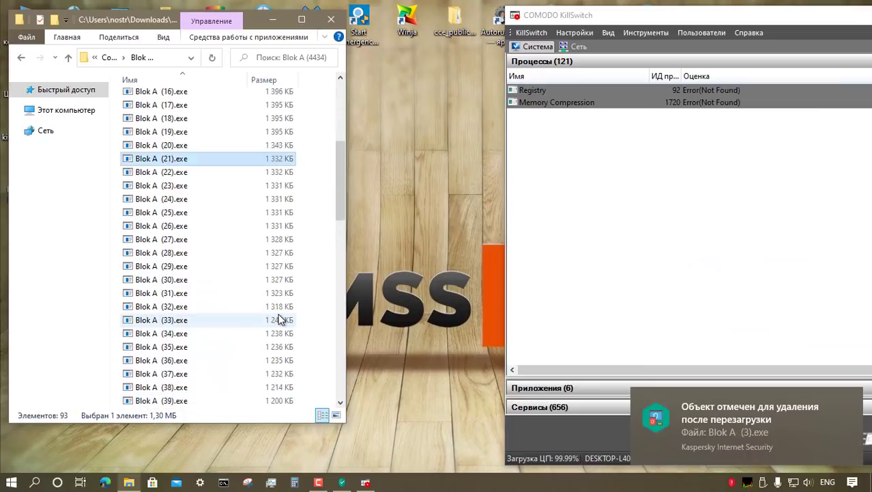
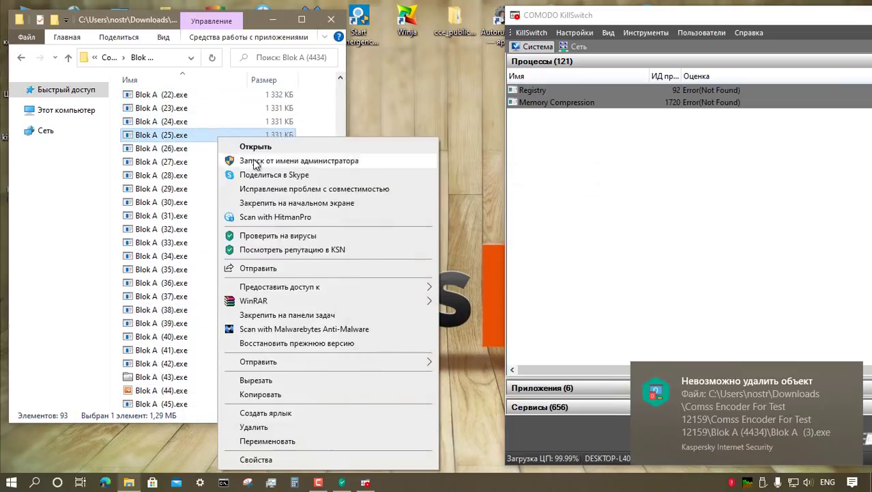
left_click(253, 162)
right_click(207, 149)
left_click(234, 163)
right_click(242, 162)
key("Return")
Try to run the samples Blok A (28).exe, Blok A (29).exe and Blok A (30).exe as administrator.
right_click(208, 176)
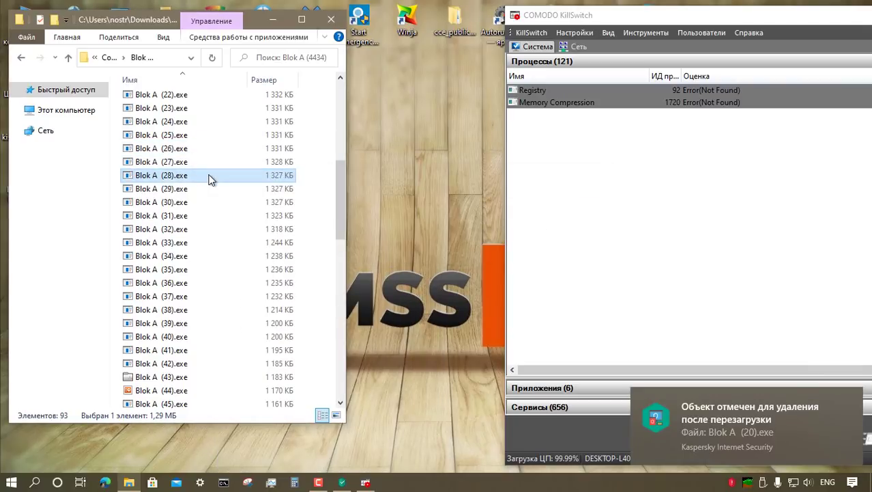
key("Escape")
right_click(205, 190)
key("Escape")
right_click(225, 215)
key("Escape")
right_click(217, 203)
left_click(251, 165)
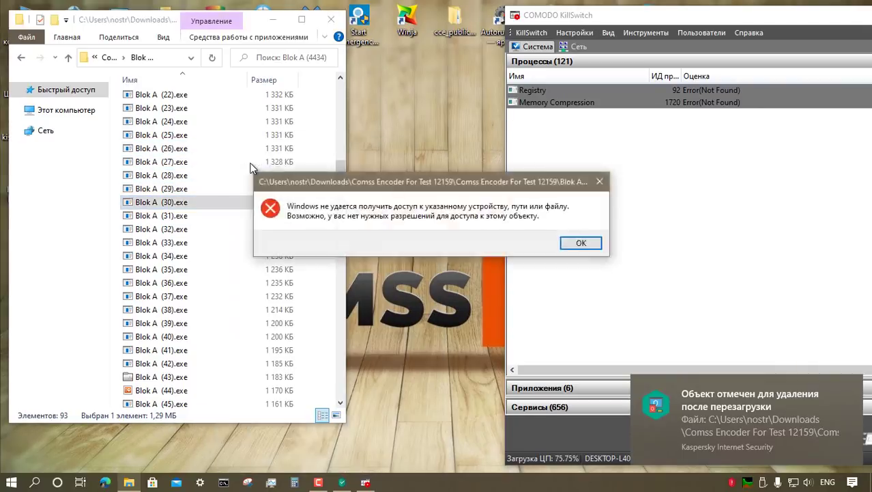
key("Return")
Try to run the samples Blok A (31).exe, Blok A (32).exe and Blok A (33).exe as administrator.
right_click(222, 215)
left_click(252, 165)
right_click(203, 228)
left_click(251, 164)
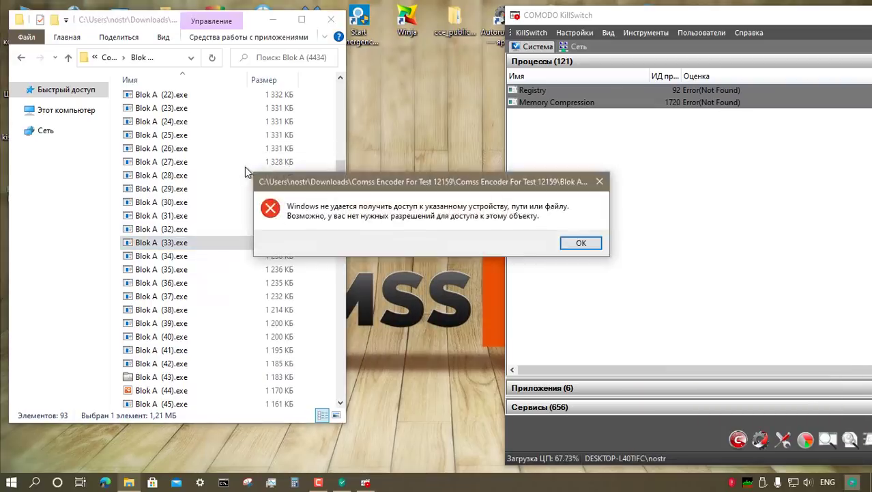
key("Return")
Try to run the samples Blok A (34).exe, Blok A (35).exe and Blok A (36).exe as administrator.
right_click(224, 255)
key("Escape")
right_click(215, 269)
key("Escape")
right_click(228, 278)
left_click(262, 164)
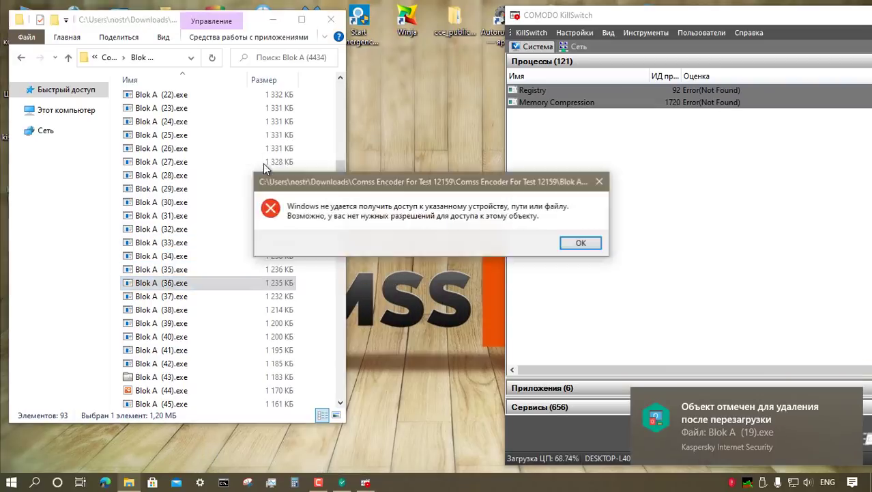
key("Return")
Try to run the samples Blok A (37).exe and Blok A (38).exe as administrator.
right_click(205, 295)
left_click(251, 164)
key("Return")
right_click(202, 312)
left_click(239, 164)
Try to run the samples from Blok A (39).exe through Blok A (41).exe as administrator.
right_click(210, 311)
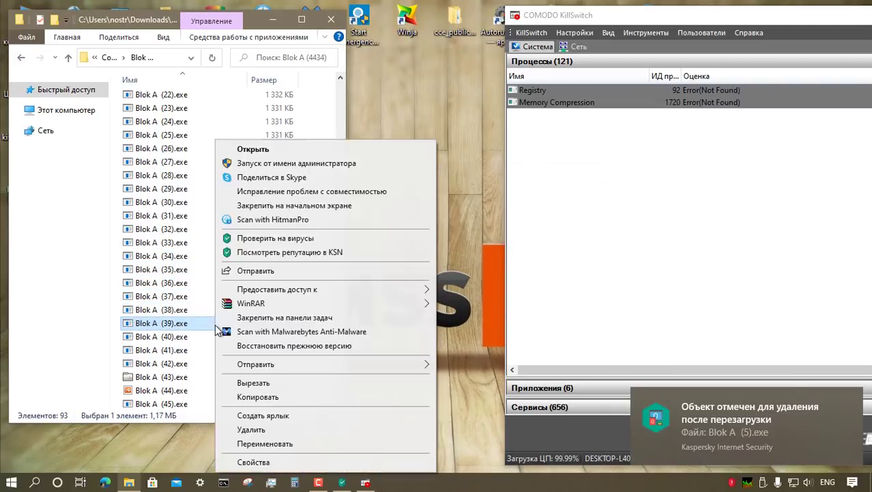
key("Escape")
right_click(209, 351)
key("Escape")
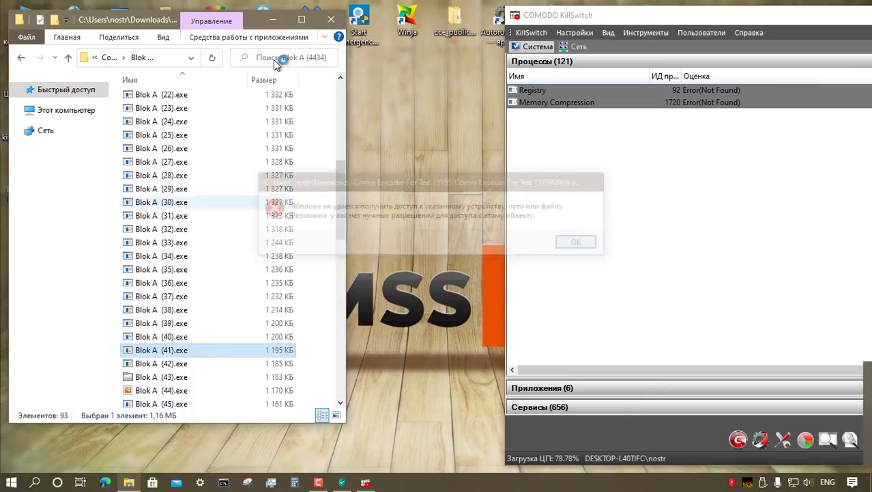
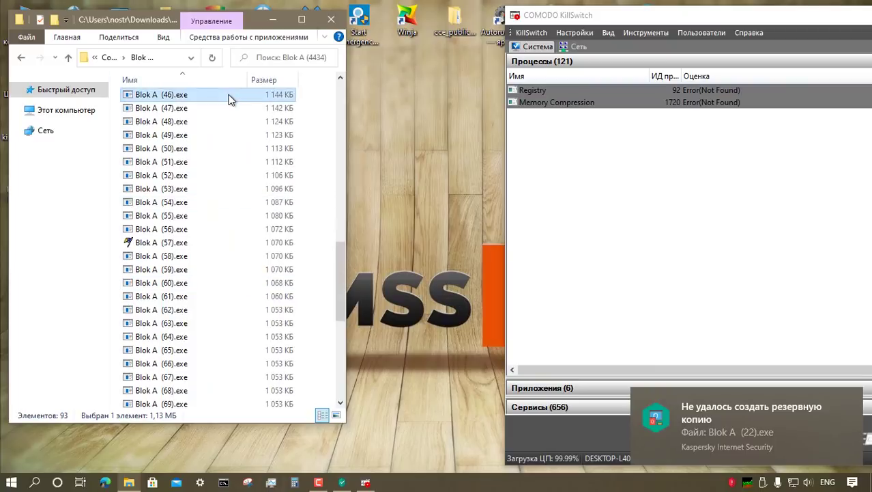
Try to run the samples Blok A (47).exe and Blok A (48).exe as administrator.
right_click(191, 110)
left_click(215, 134)
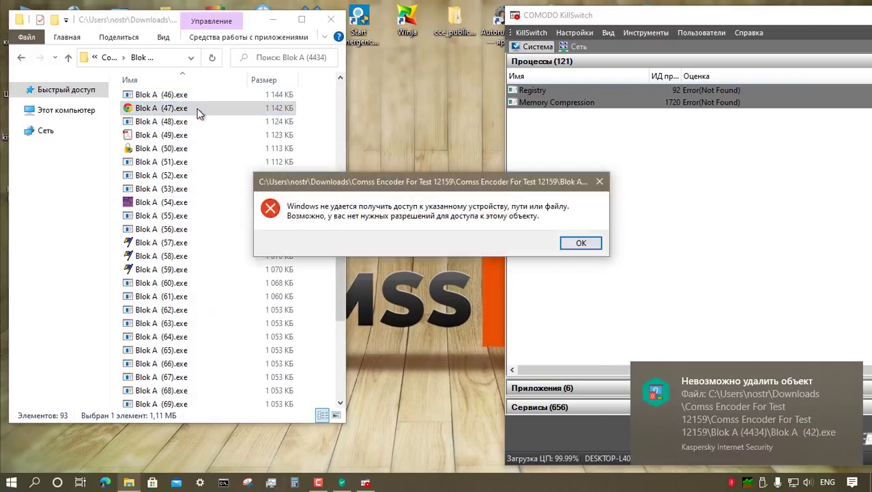
key("Return")
right_click(191, 123)
left_click(213, 149)
Try to run the samples Blok A (50).exe and Blok A (51).exe as administrator.
right_click(202, 148)
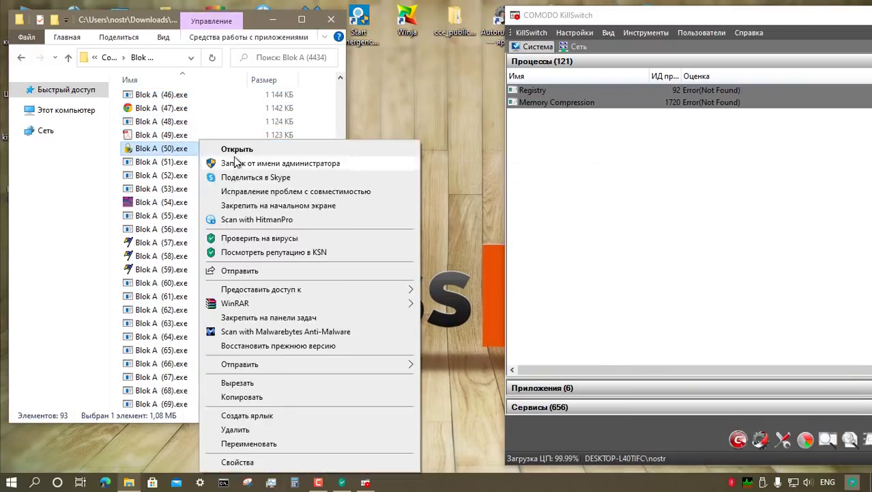
key("Escape")
right_click(205, 162)
key("Escape")
Try to run the samples from Blok A (52).exe through Blok A (56).exe as administrator.
left_click(208, 175)
right_click(211, 189)
left_click(236, 161)
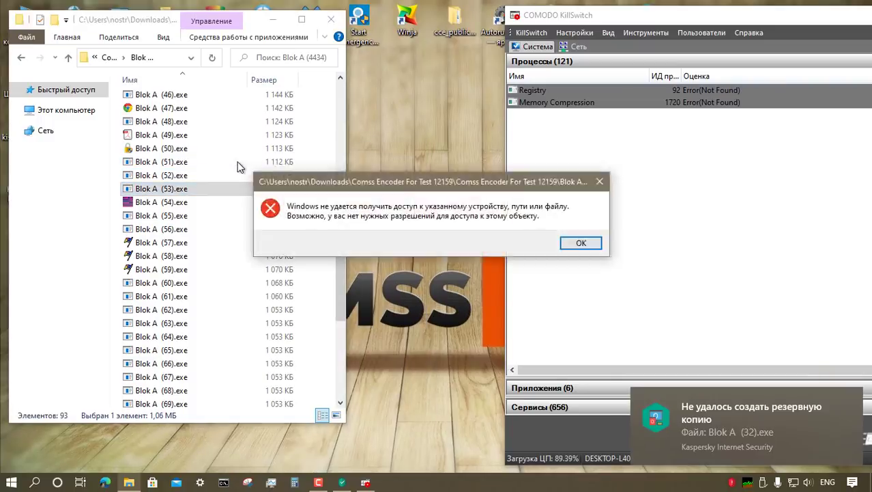
key("Return")
right_click(210, 204)
left_click(208, 229)
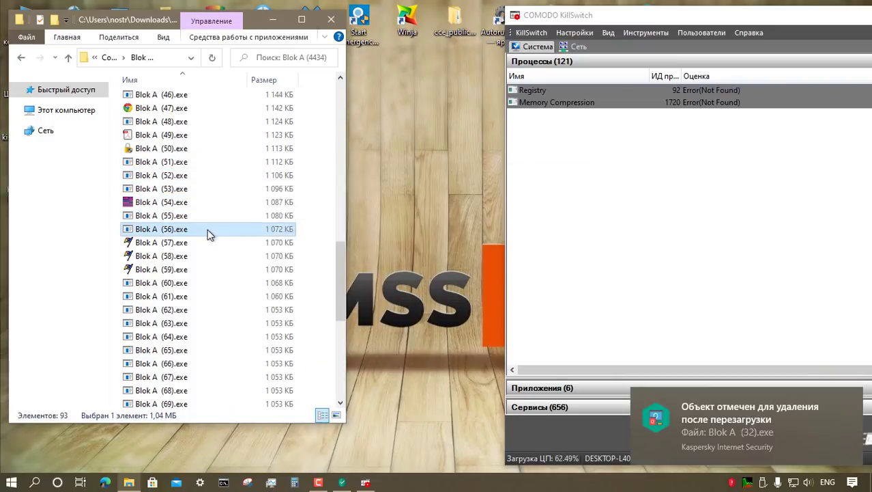
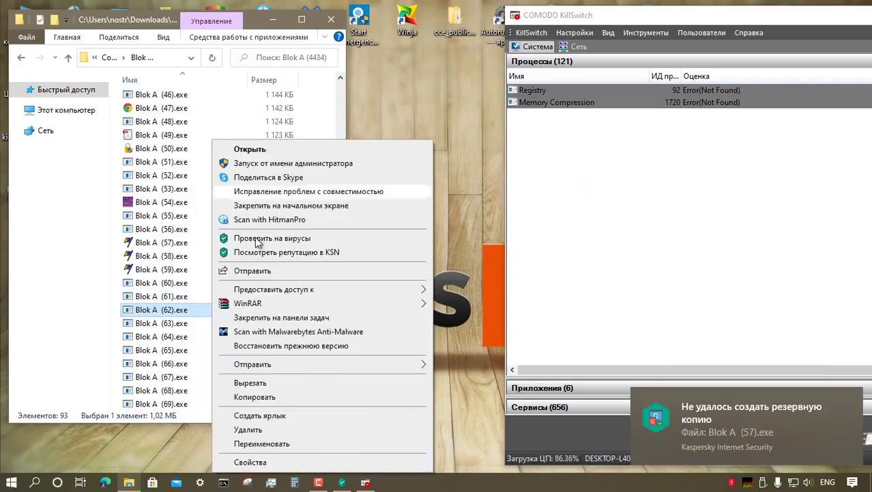
Try to run the samples Blok A (62).exe, Blok A (63).exe and Blok A (64).exe as administrator.
left_click(249, 164)
right_click(207, 322)
left_click(242, 163)
right_click(210, 337)
left_click(254, 30)
key("Return")
Try to run the samples Blok A (65).exe and Blok A (66).exe as administrator.
right_click(199, 350)
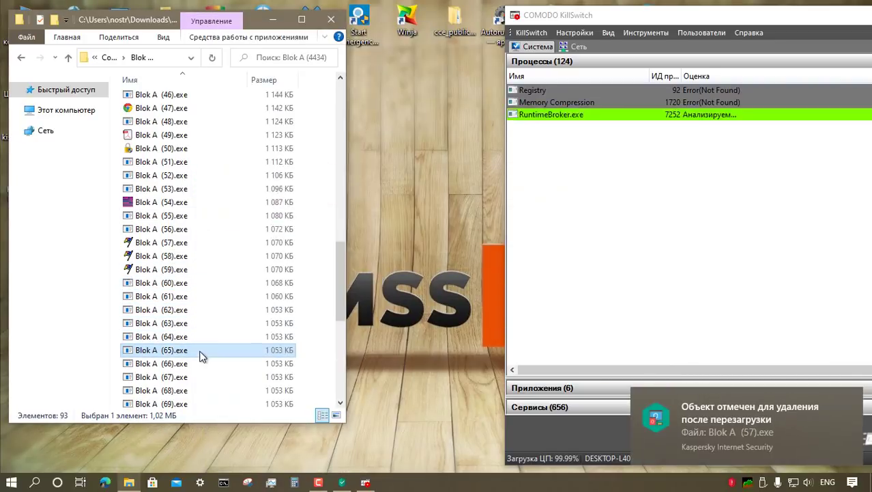
left_click(256, 41)
key("Return")
right_click(201, 364)
left_click(256, 55)
Try to run the samples from Blok A (67).exe through Blok A (69).exe as administrator.
right_click(215, 378)
left_click(268, 70)
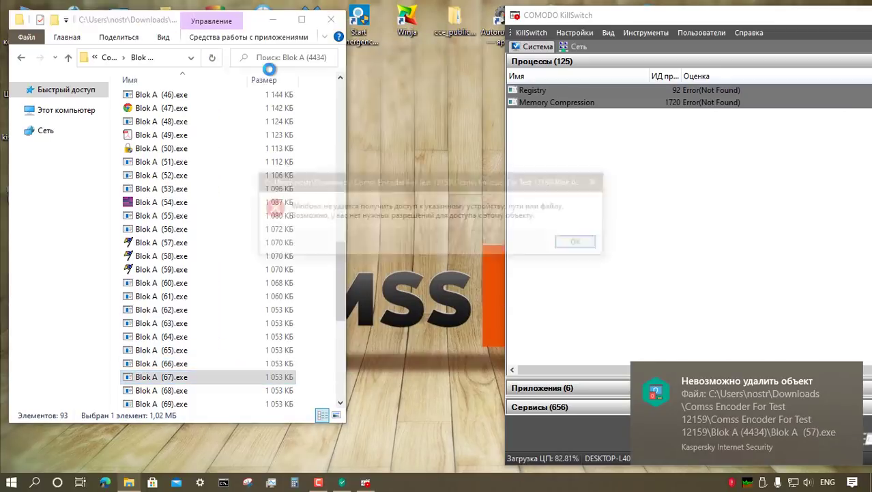
key("Return")
right_click(208, 397)
left_click(256, 85)
Try to launch the samples Blok A (71).exe and Blok A (72).exe further down the folder.
scroll(278, 216, "down", 7)
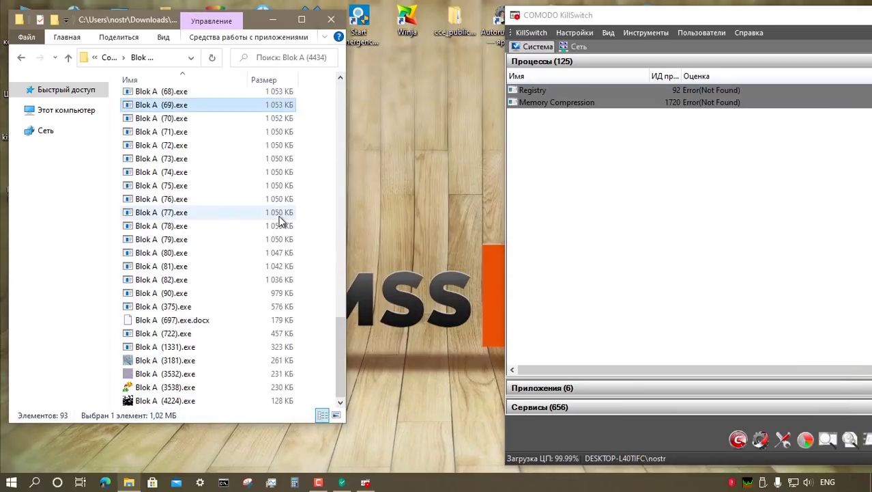
double_click(245, 133)
key("Return")
double_click(237, 158)
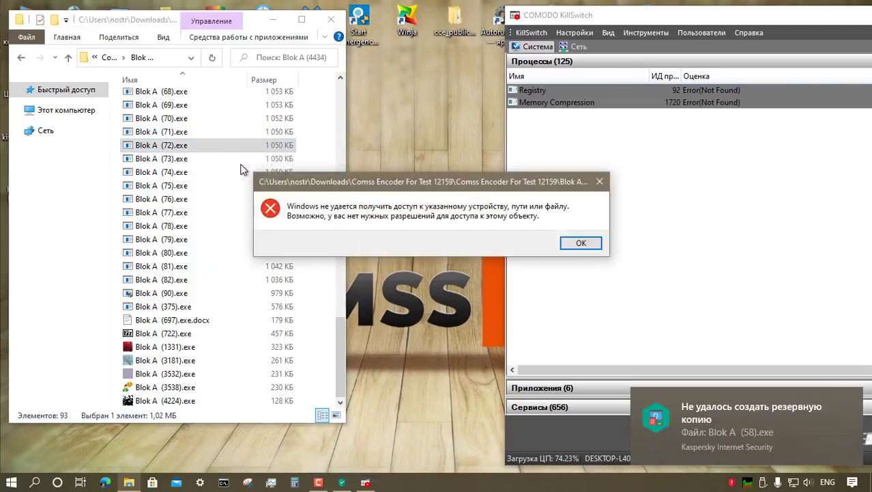
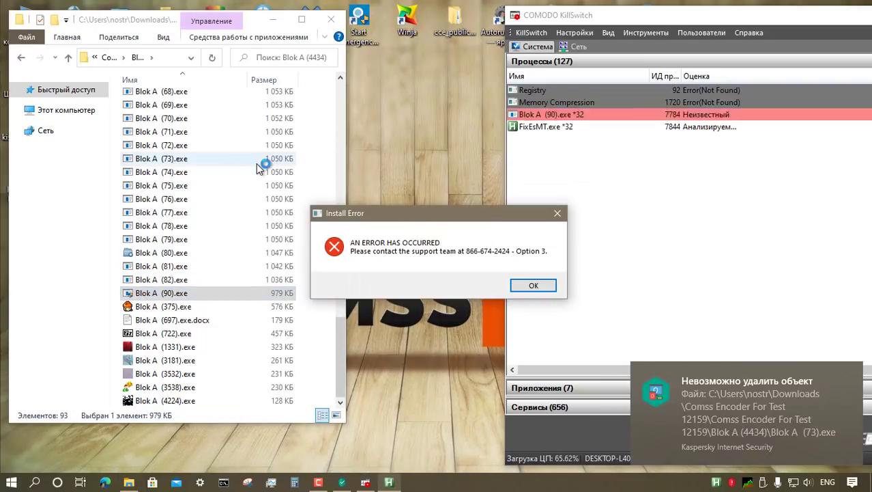
Dismiss the install error of Blok A (90).exe and launch Blok A (375).exe.
left_click(576, 284)
left_click(210, 308)
double_click(211, 308)
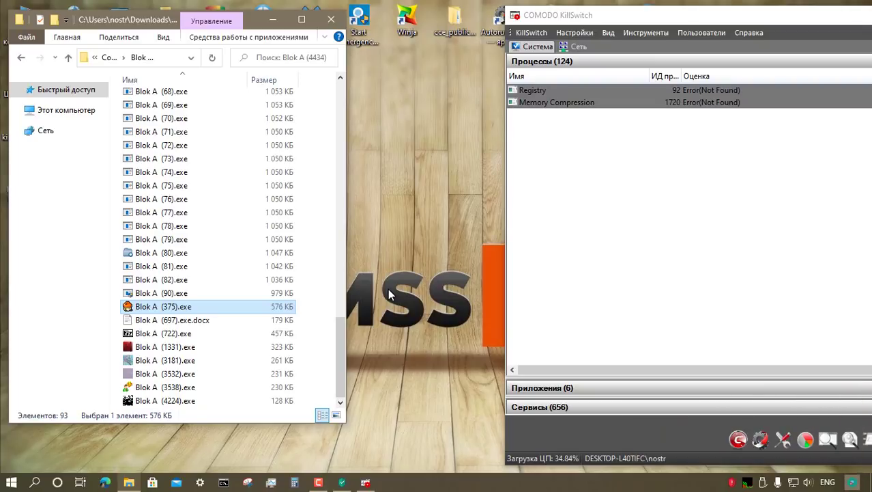
Open the document Blok A (697).exe.docx and run Blok A (722).exe as administrator.
double_click(202, 320)
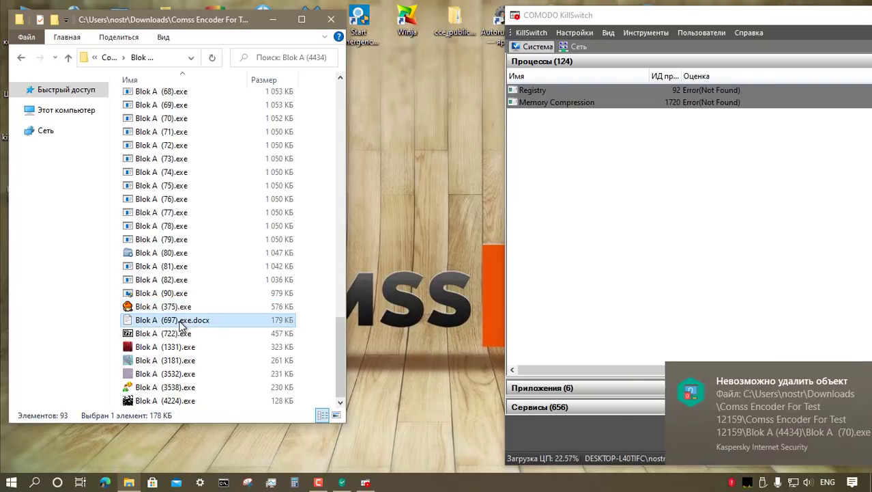
left_click(686, 60)
right_click(191, 334)
left_click(247, 158)
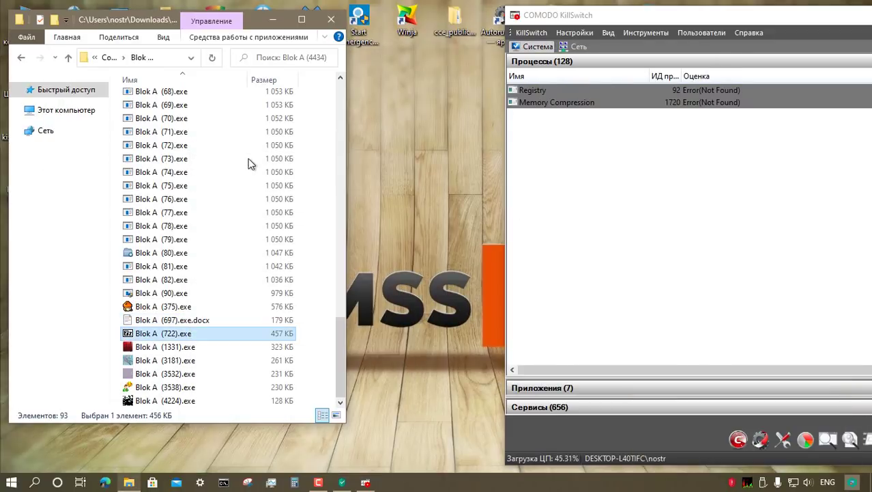
Run the samples Blok A (1331).exe, Blok A (3181).exe and Blok A (3532).exe as administrator.
right_click(203, 347)
left_click(247, 38)
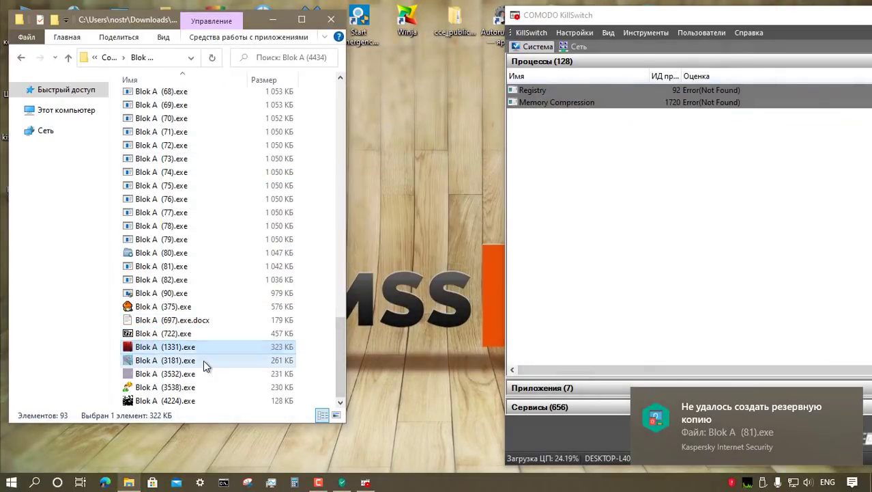
left_click(202, 360)
right_click(203, 360)
left_click(307, 49)
right_click(211, 378)
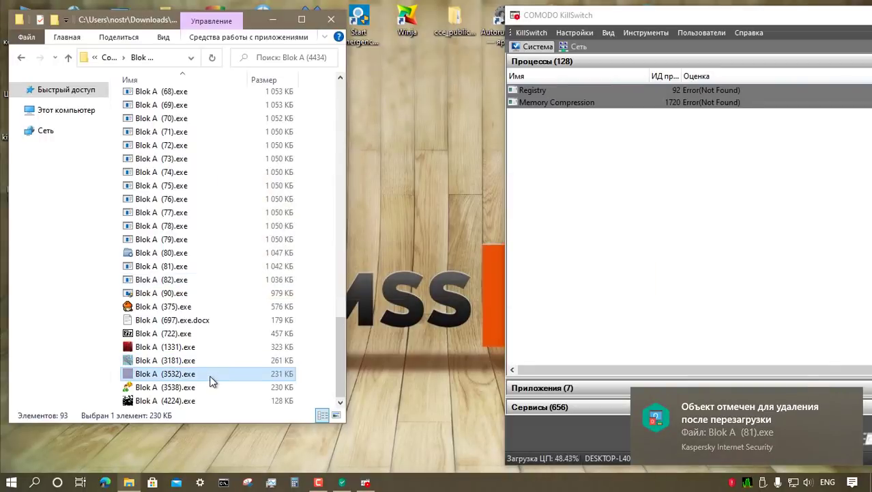
left_click(307, 66)
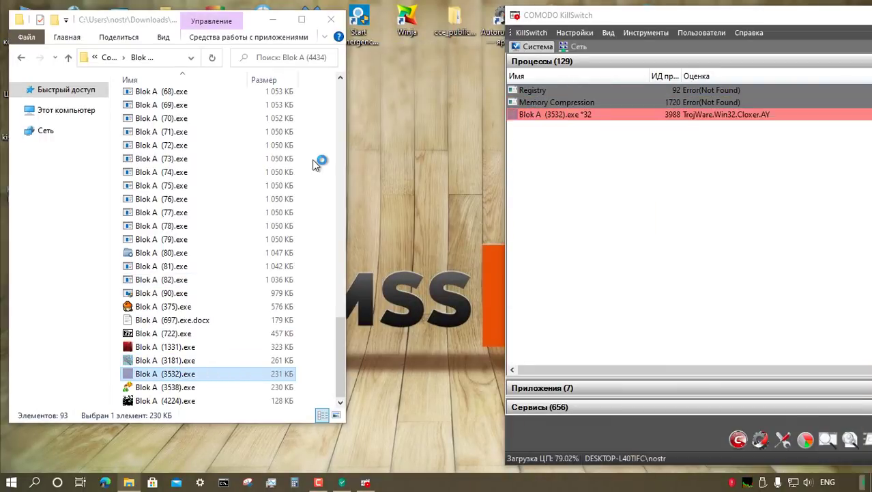
Run the last Blok A samples, Blok A (3538).exe and Blok A (4224).exe, as administrator.
right_click(196, 387)
left_click(251, 133)
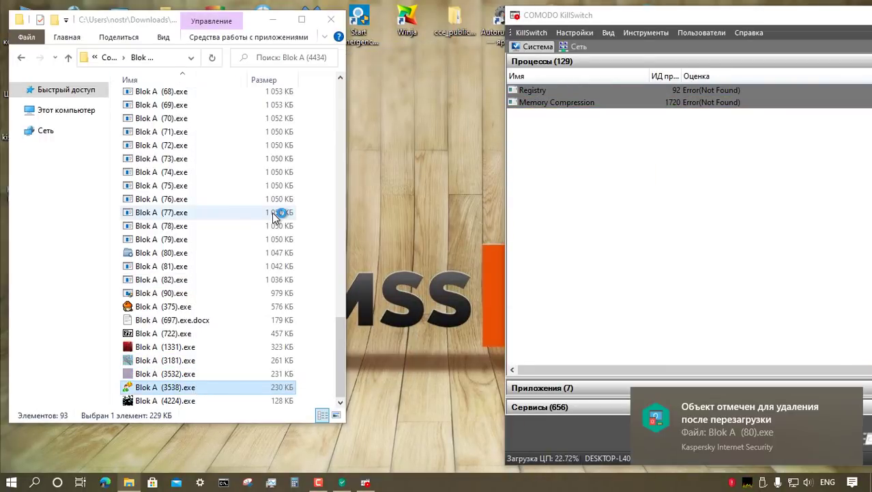
right_click(199, 400)
left_click(239, 167)
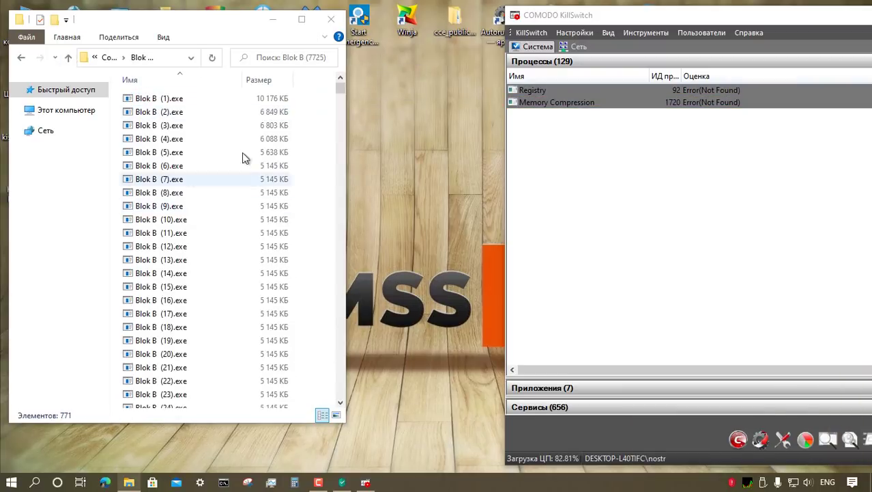
Try to run Blok B (1).exe, Blok B (5).exe and Blok B (13).exe as administrator, dismissing the access errors.
left_click(196, 100)
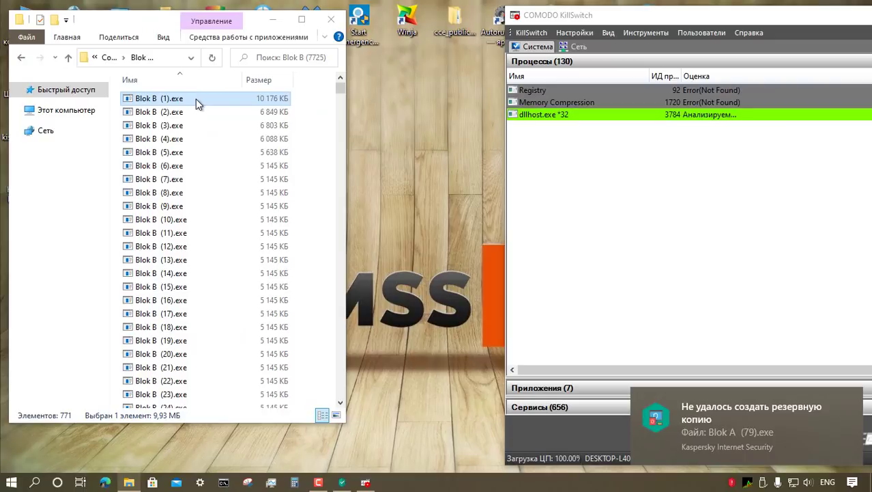
right_click(196, 100)
left_click(228, 123)
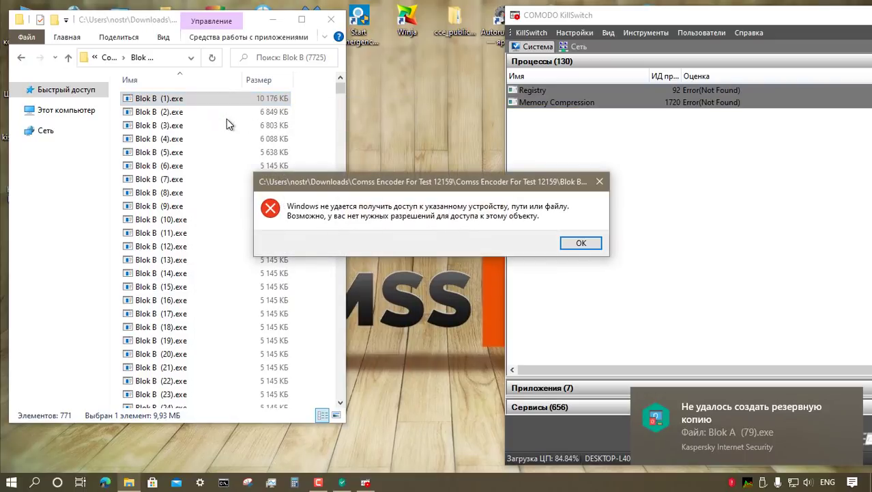
key("Return")
right_click(218, 151)
left_click(250, 161)
right_click(179, 259)
left_click(220, 162)
key("Return")
Try to run Blok B (19).exe, Blok B (23).exe and Blok B (27).exe as administrator.
right_click(200, 339)
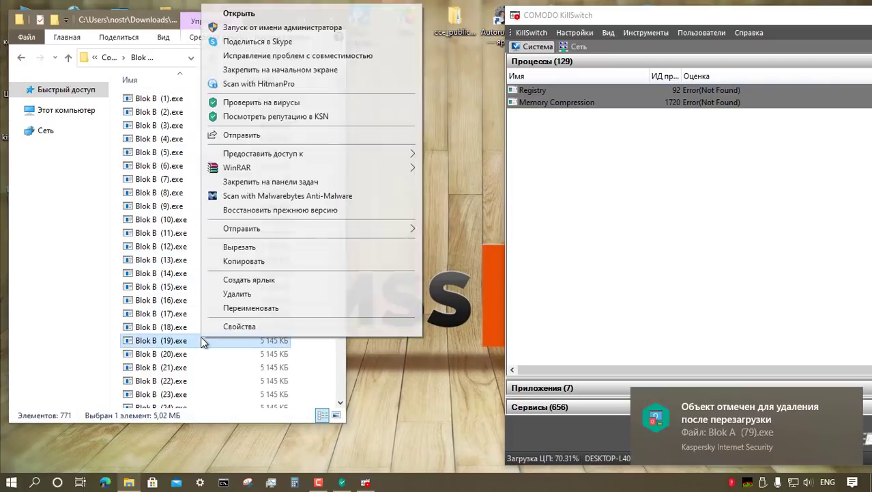
left_click(236, 28)
right_click(202, 397)
left_click(257, 87)
scroll(249, 109, "down", 8)
right_click(215, 136)
left_click(241, 163)
Try to run Blok B (32).exe, Blok B (37).exe and Blok B (44).exe as administrator, dismissing the errors.
right_click(221, 204)
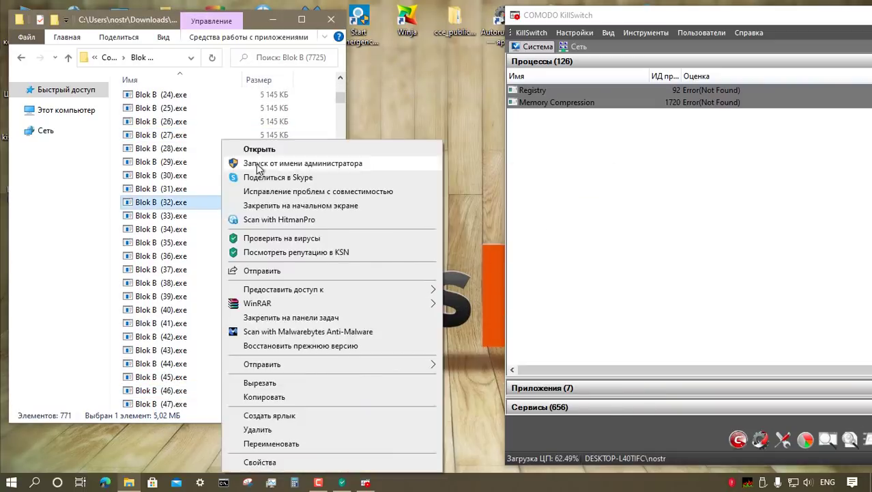
left_click(257, 163)
right_click(212, 271)
left_click(246, 163)
key("Return")
right_click(211, 363)
left_click(249, 48)
key("Return")
scroll(253, 329, "down", 4)
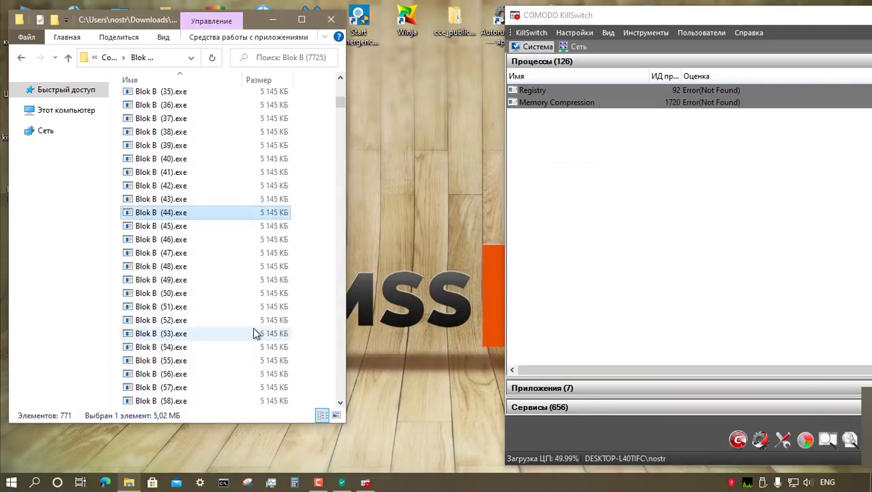
key("Return")
Try to launch samples further down the folder, including Blok B (68).exe and Blok B (149).exe, and dismiss the access error.
scroll(220, 235, "down", 9)
right_click(230, 369)
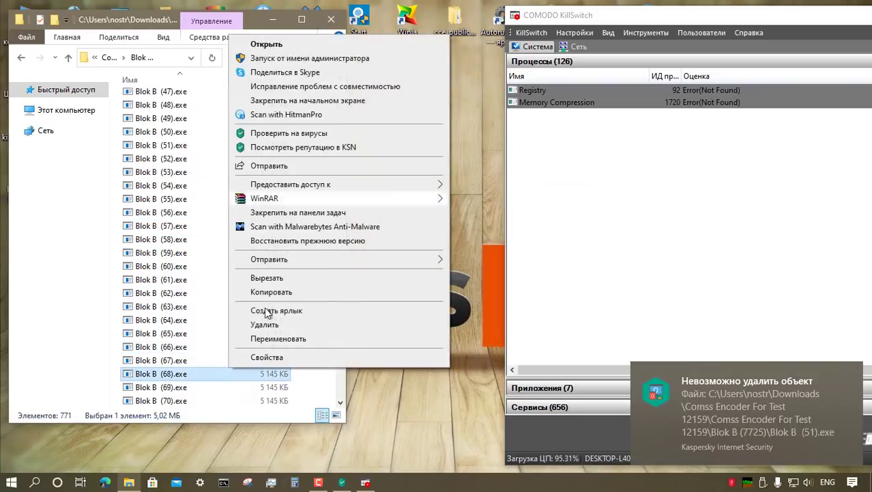
key("Escape")
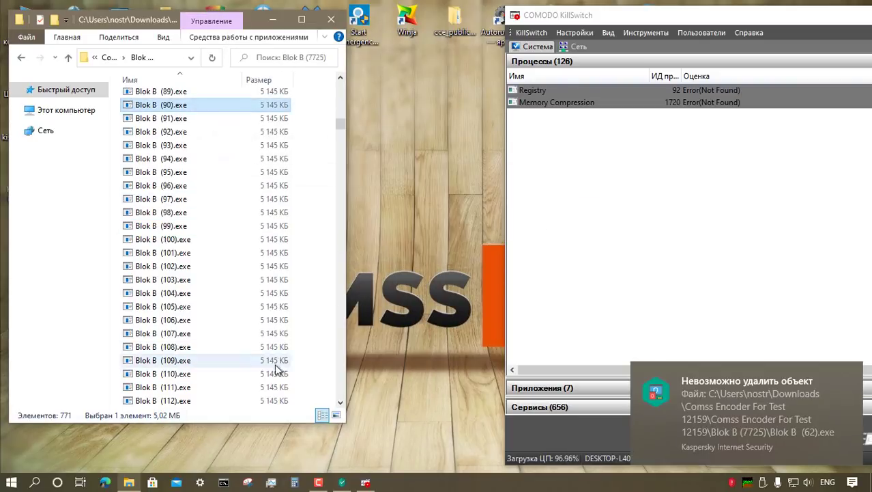
right_click(240, 360)
key("Escape")
scroll(232, 202, "down", 14)
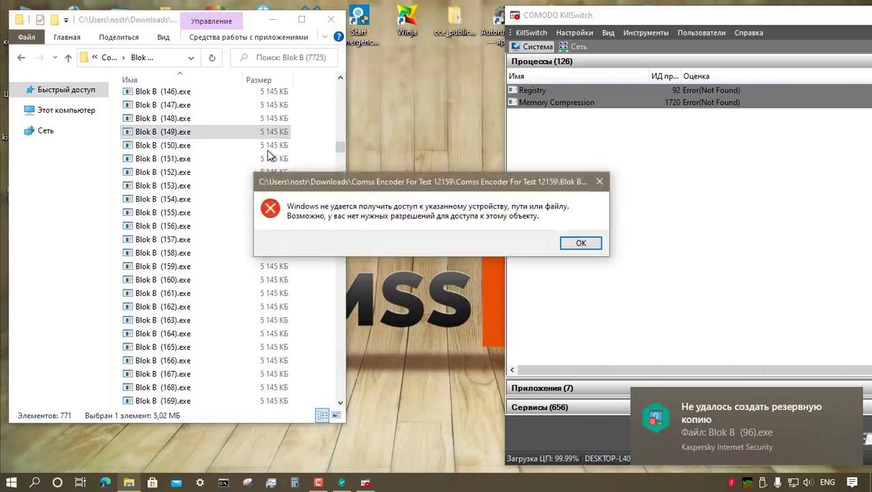
key("Return")
Try to run Blok B (211).exe, Blok B (220).exe and Blok B (227).exe as administrator.
right_click(210, 135)
key("Escape")
scroll(230, 326, "down", 20)
right_click(225, 119)
left_click(245, 146)
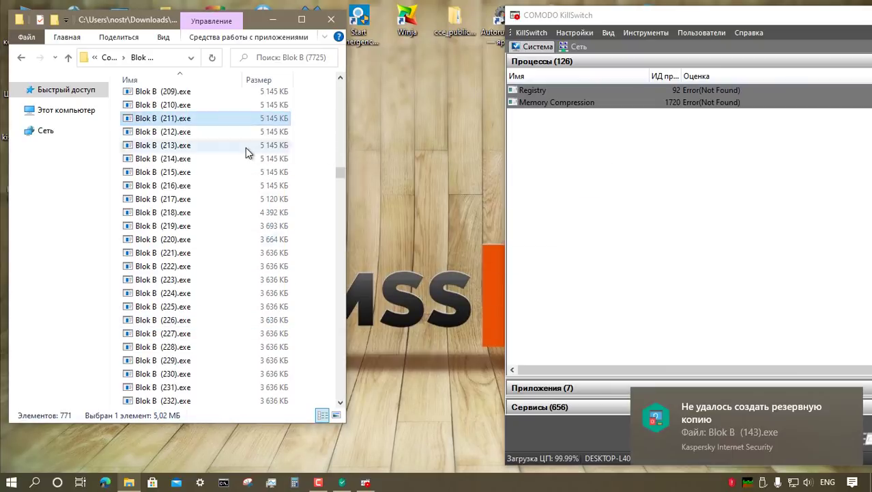
right_click(233, 239)
left_click(288, 163)
right_click(217, 333)
left_click(250, 162)
scroll(241, 181, "down", 5)
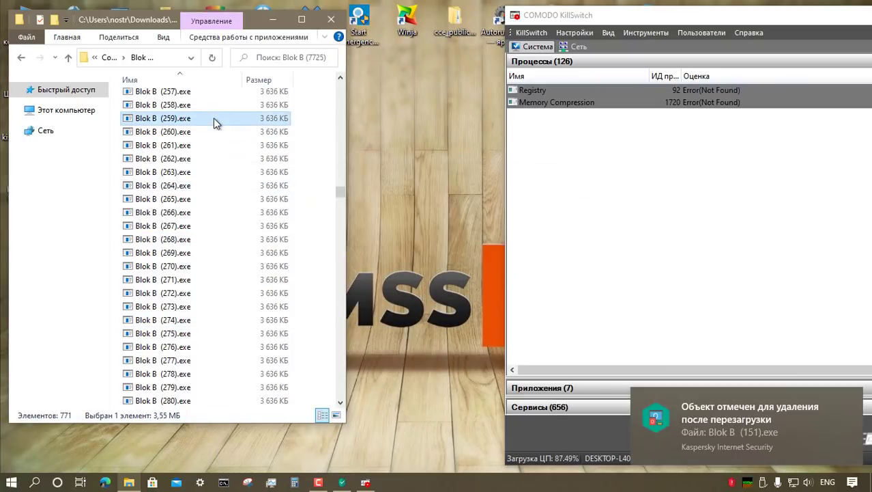
key("Return")
Try to launch Blok B (304).exe and Blok B (371).exe as administrator and dismiss the error.
right_click(229, 140)
key("Escape")
scroll(296, 171, "down", 15)
right_click(237, 119)
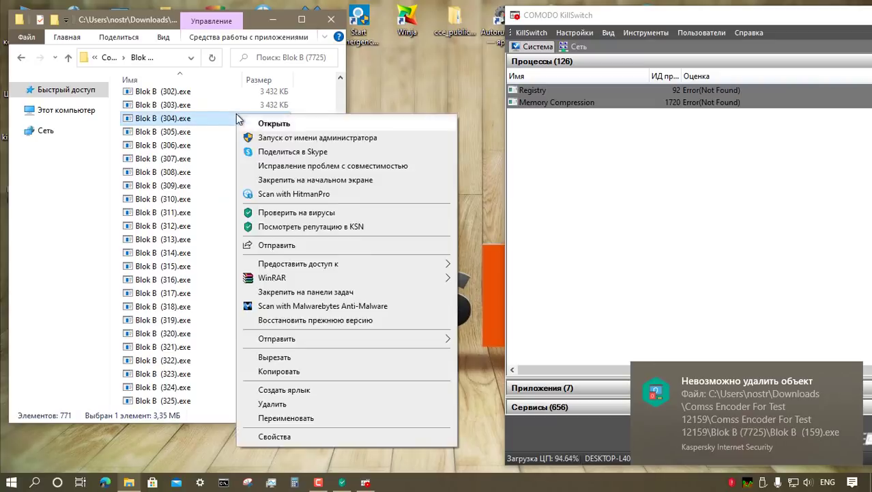
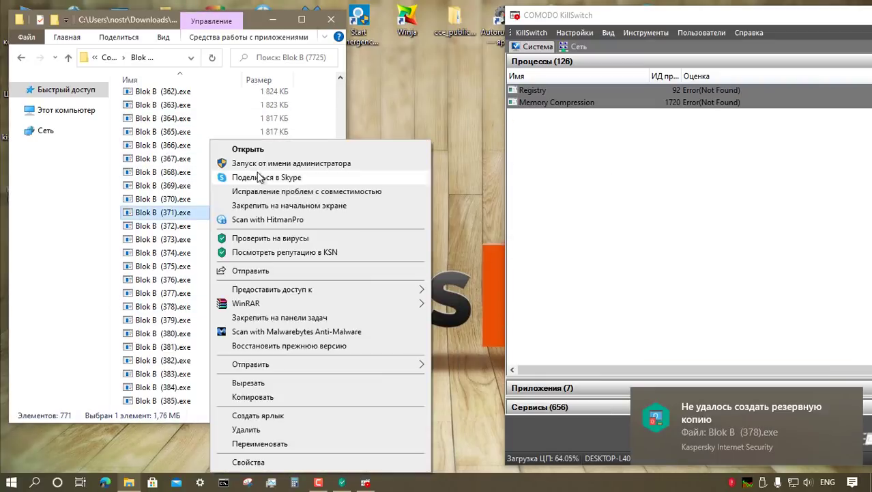
left_click(257, 162)
key("Return")
Try to launch the samples Blok B (380).exe and Blok B (385).exe, dismissing the errors.
right_click(227, 335)
left_click(274, 26)
key("Return")
right_click(209, 401)
key("Escape")
scroll(220, 174, "down", 4)
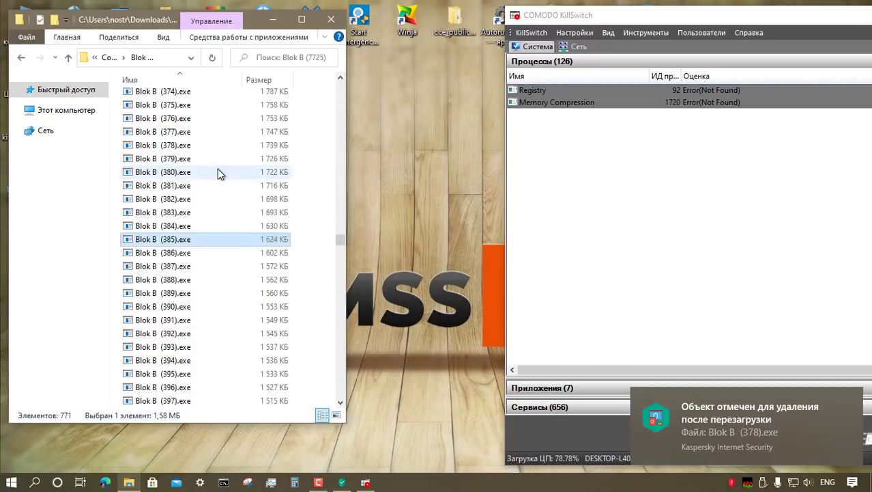
Try to run Blok B (405).exe, Blok B (415).exe and Blok B (425).exe as administrator.
right_click(193, 107)
left_click(228, 130)
key("Return")
right_click(205, 239)
left_click(244, 161)
right_click(205, 373)
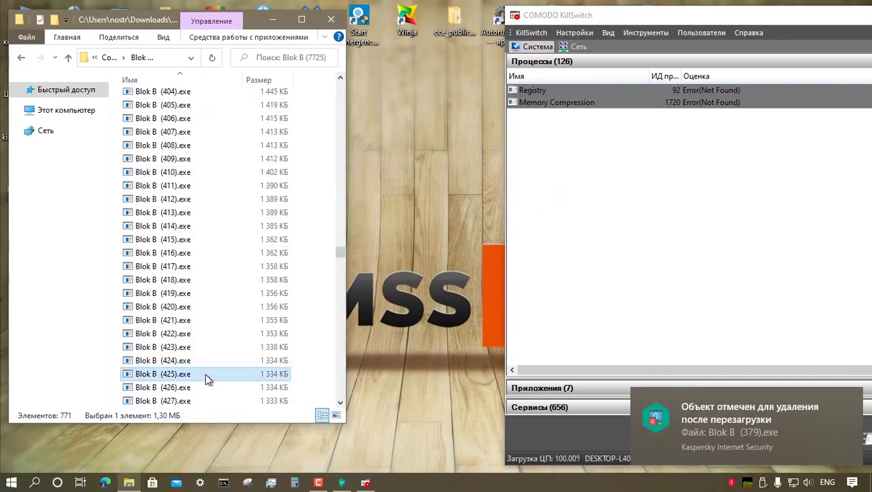
left_click(238, 63)
Try to launch Blok B (438).exe and Blok B (460).exe as administrator and dismiss the error.
scroll(205, 123, "down", 11)
left_click(187, 106)
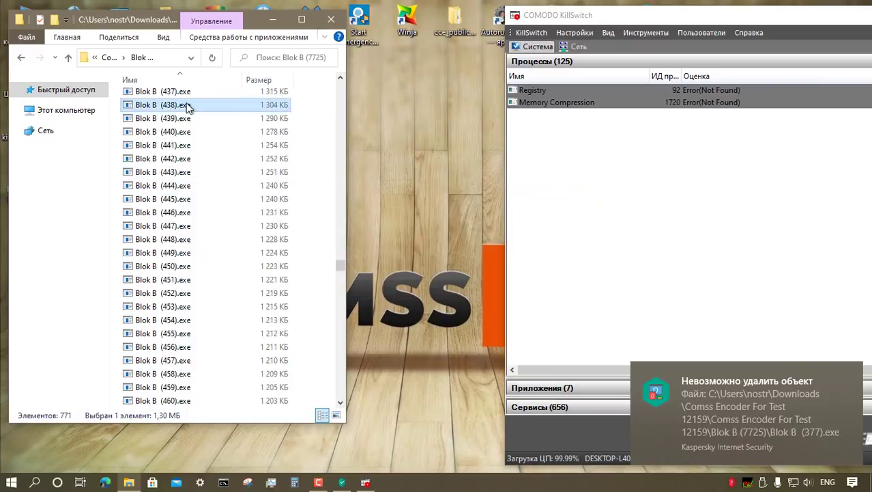
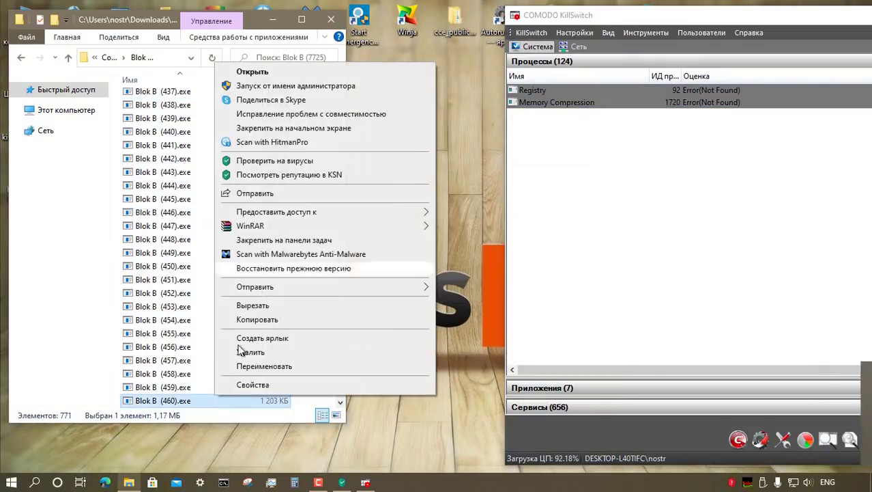
left_click(253, 92)
key("Return")
scroll(210, 226, "down", 5)
Try to run Blok B (499).exe, Blok B (508).exe and Blok B (517).exe as administrator, dismissing the access errors.
scroll(211, 226, "down", 15)
right_click(203, 118)
left_click(254, 140)
key("Return")
right_click(227, 238)
left_click(271, 161)
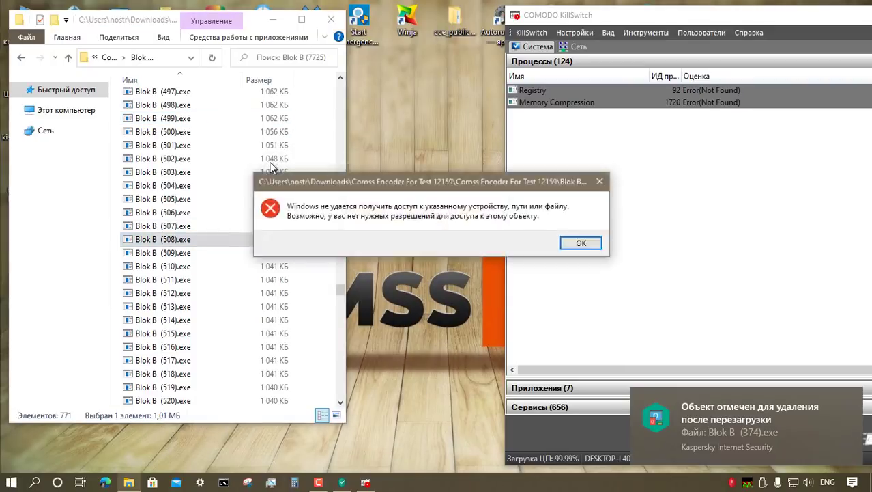
key("Return")
right_click(214, 359)
left_click(269, 54)
key("Return")
Try to run Blok B (550).exe, Blok B (559).exe and Blok B (570).exe as administrator.
scroll(253, 152, "down", 17)
right_click(208, 120)
left_click(245, 142)
key("Return")
right_click(198, 242)
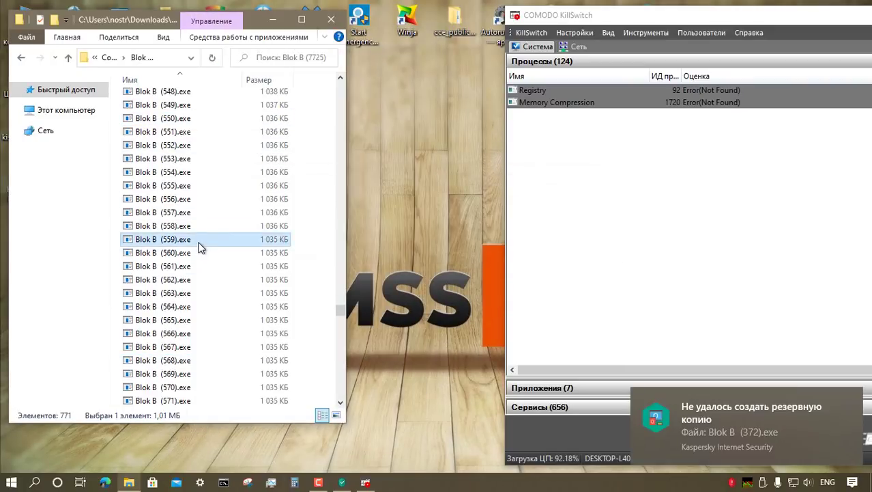
left_click(243, 161)
right_click(208, 386)
left_click(252, 71)
key("Return")
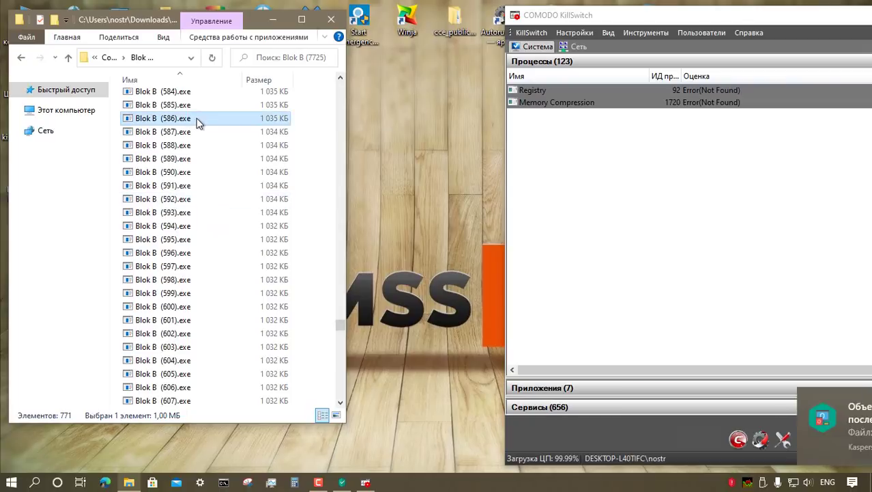
Try to run Blok B (586).exe and Blok B (606).exe as administrator and dismiss the access error.
right_click(197, 120)
left_click(238, 142)
right_click(211, 386)
left_click(246, 61)
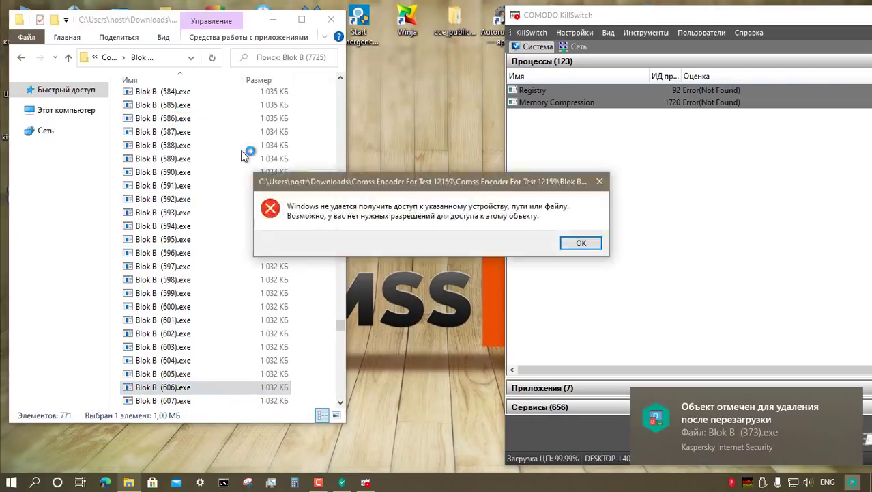
key("Return")
Try to launch the samples Blok B (628).exe and Blok B (639).exe, dismissing the errors.
scroll(215, 118, "down", 14)
right_click(215, 118)
left_click(243, 141)
key("Return")
right_click(218, 265)
left_click(224, 393)
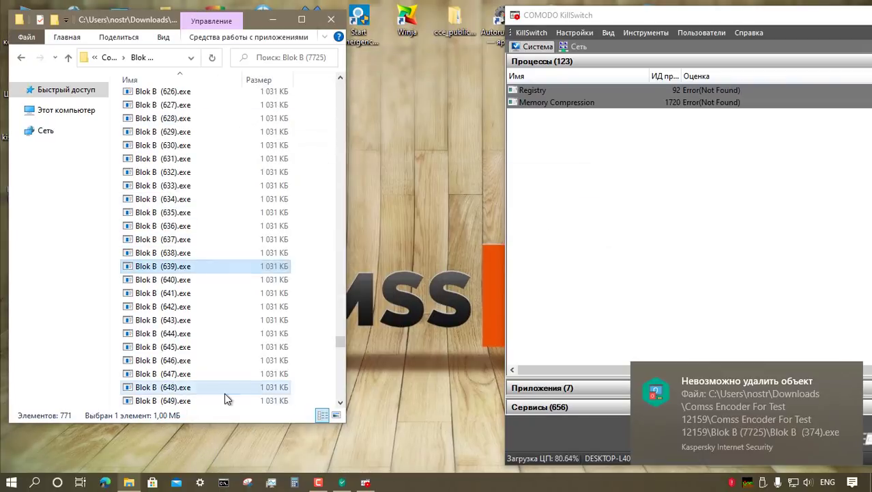
key("Return")
Try to run Blok B (668).exe and Blok B (675).exe as administrator, dismissing the errors.
scroll(225, 205, "down", 14)
right_click(230, 94)
left_click(244, 118)
key("Return")
right_click(241, 186)
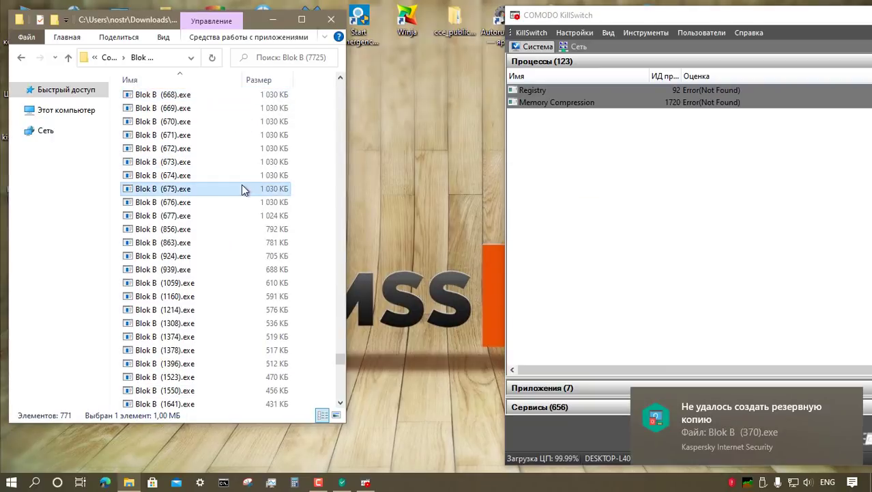
left_click(268, 163)
key("Return")
Try to run Blok B (863).exe, Blok B (1378).exe and Blok B (1641).exe as administrator.
right_click(241, 246)
left_click(290, 162)
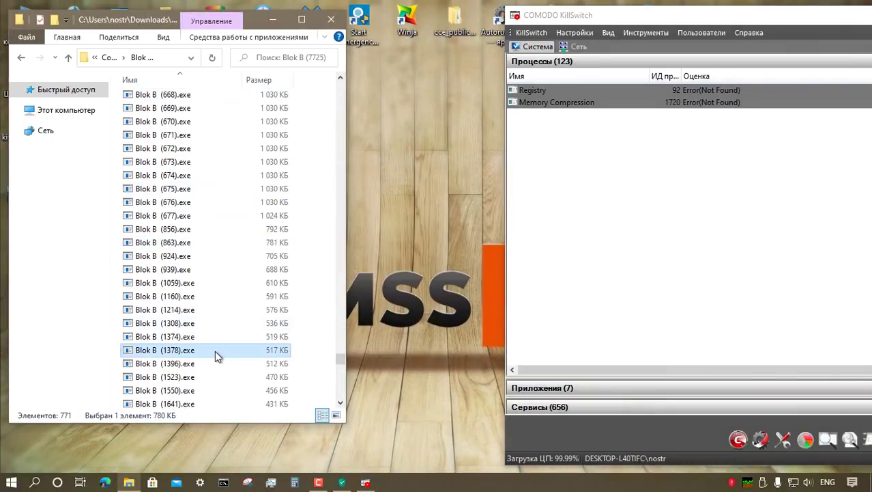
right_click(219, 350)
left_click(283, 40)
right_click(217, 403)
left_click(273, 101)
scroll(248, 309, "down", 9)
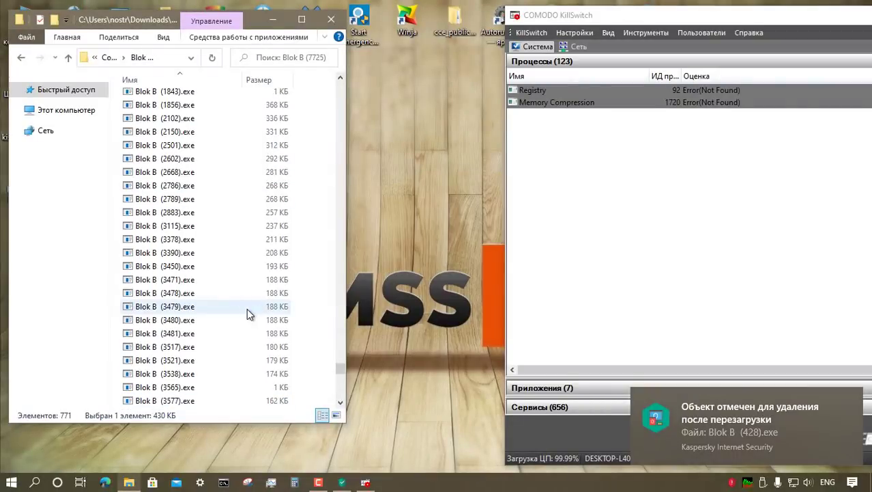
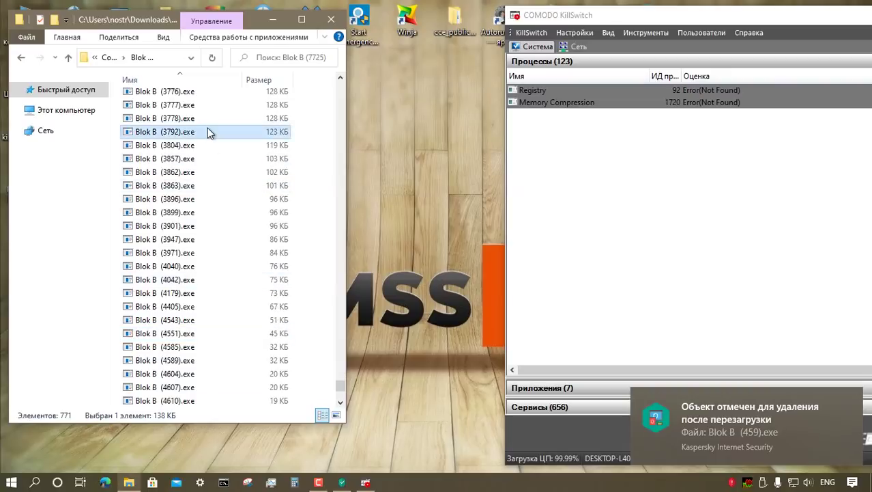
Try to launch Blok B (3947).exe, Blok B (4405).exe and Blok B (4604).exe, closing the incompatible-application notices.
double_click(210, 239)
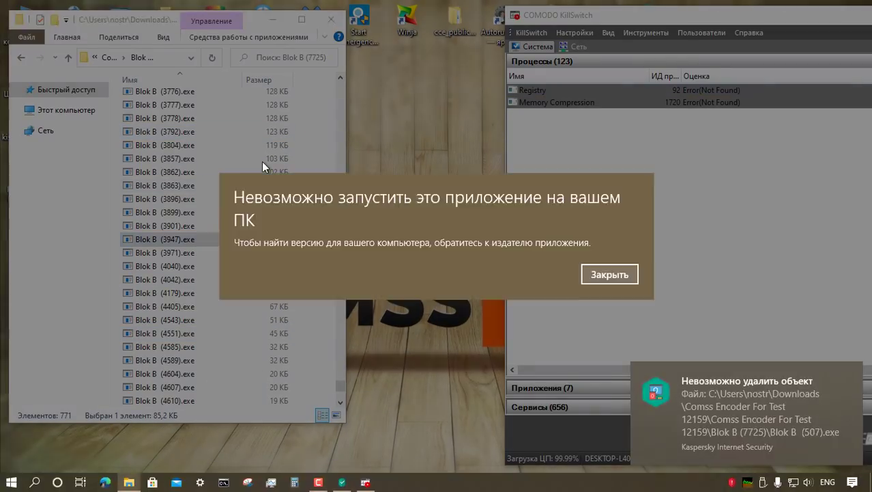
key("Escape")
double_click(221, 306)
key("Escape")
double_click(208, 375)
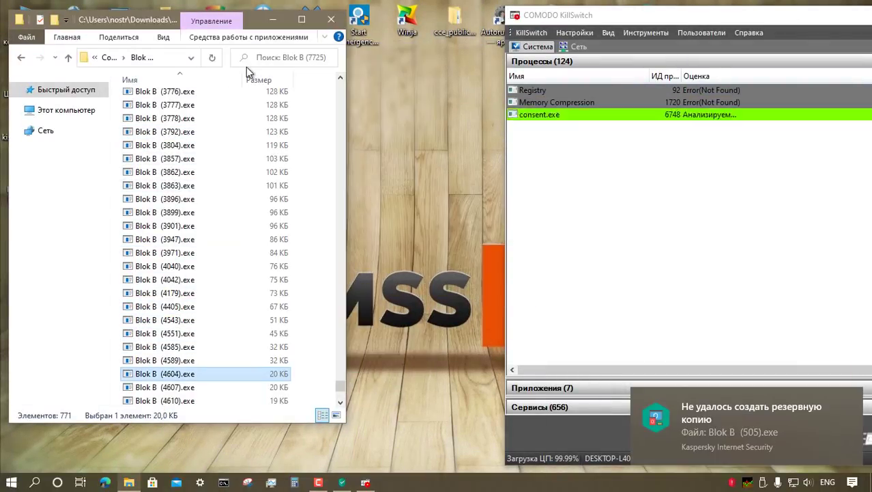
Try to launch the samples Blok B (4610).exe and Blok B (4786).exe near the end of the folder.
right_click(205, 400)
left_click(262, 83)
scroll(245, 200, "down", 5)
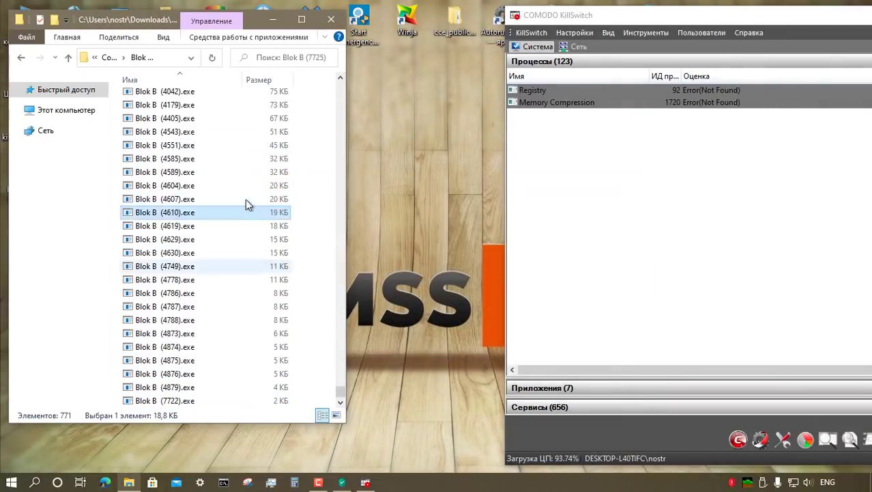
double_click(214, 294)
key("Escape")
Try to run Blok B (4874).exe and the last sample, Blok B (7722).exe, as administrator.
right_click(222, 345)
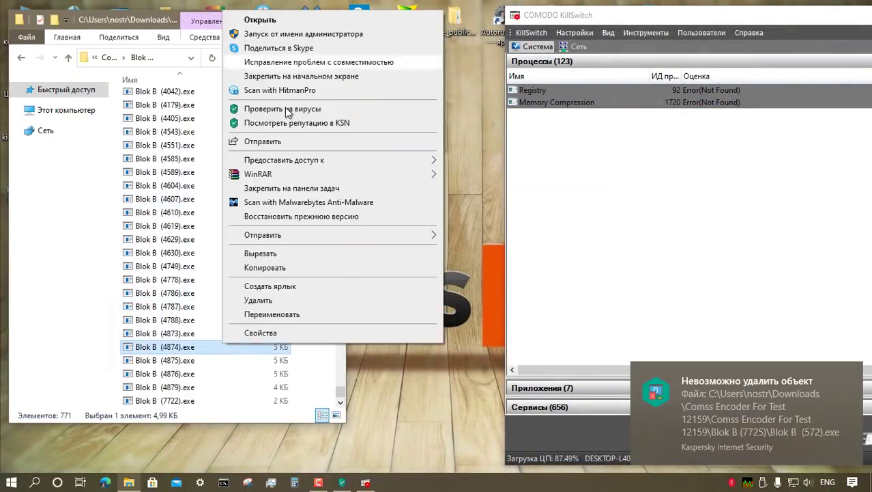
left_click(272, 34)
right_click(208, 401)
left_click(282, 91)
key("Escape")
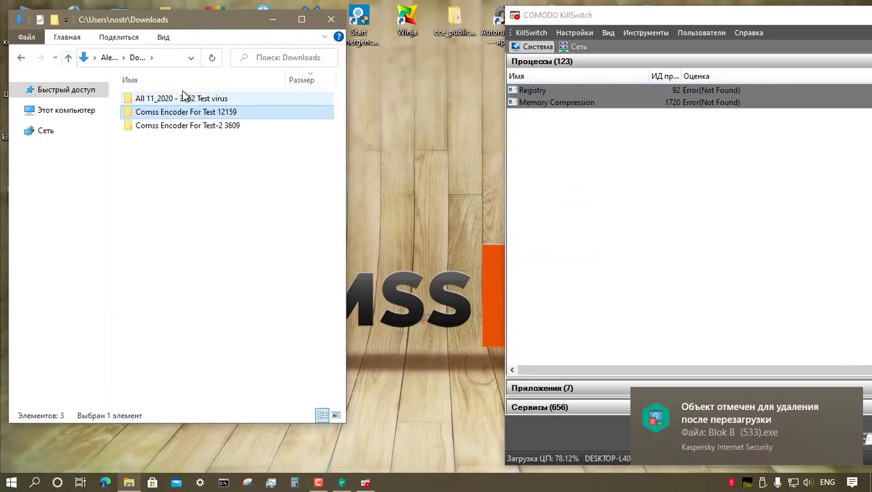
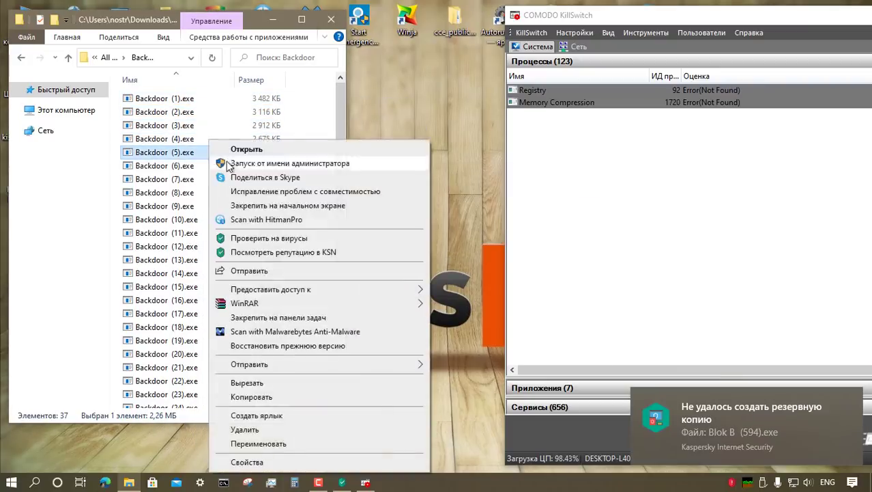
Try to run the Backdoor folder's samples from Backdoor (5).exe through Backdoor (17).exe as administrator.
left_click(225, 167)
left_click(205, 178)
key("Return")
right_click(218, 192)
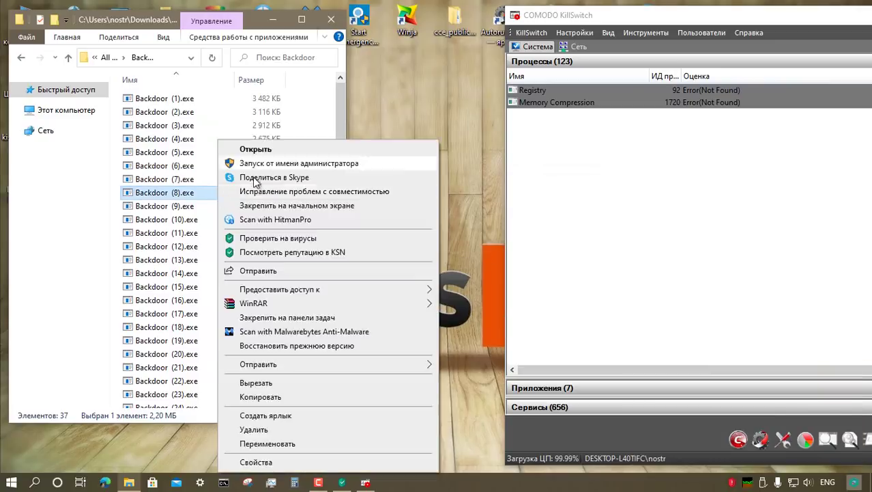
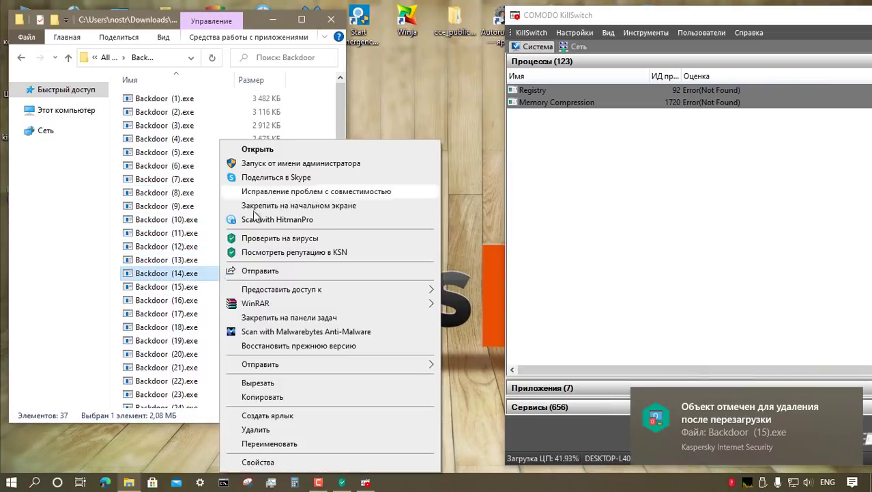
left_click(220, 287)
right_click(206, 313)
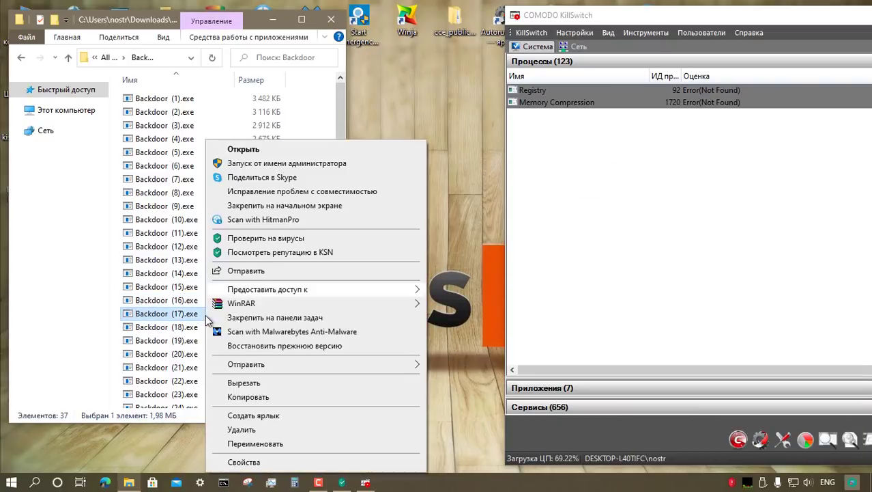
Try to launch the samples Backdoor (18).exe, Backdoor (19).exe and Backdoor (20).exe.
left_click(209, 326)
key("Return")
right_click(208, 338)
left_click(219, 353)
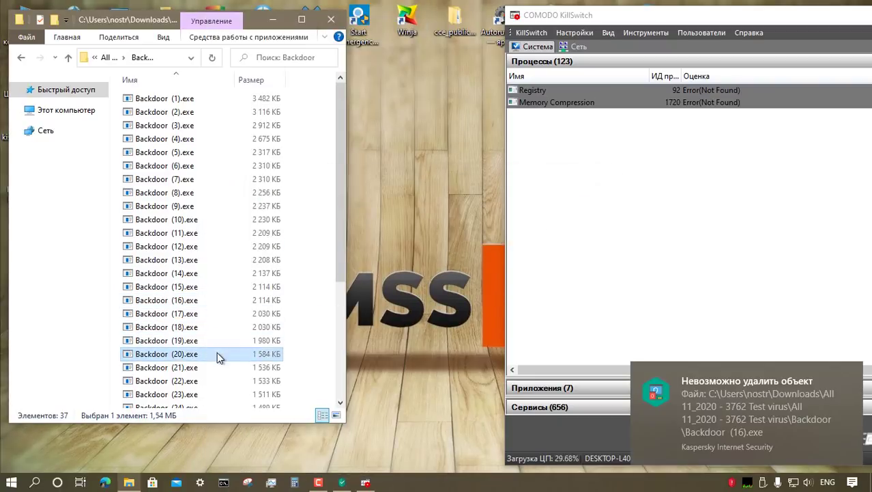
Try to launch the samples Backdoor (21).exe, Backdoor (22).exe and Backdoor (23).exe.
right_click(219, 367)
left_click(225, 384)
right_click(223, 381)
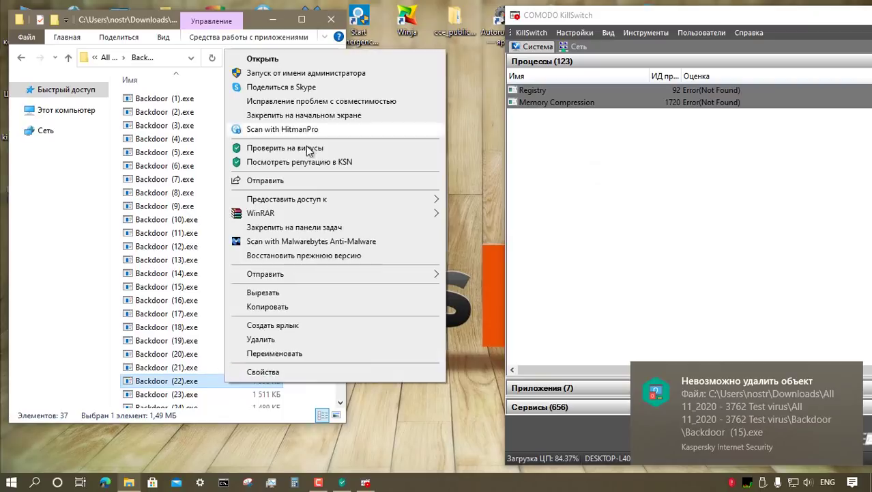
left_click(223, 394)
key("Return")
scroll(224, 234, "down", 5)
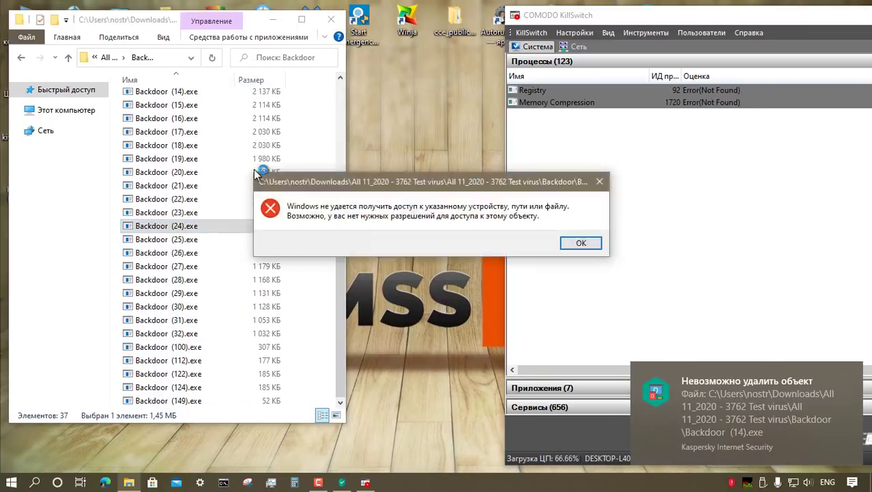
Dismiss the access error for Backdoor (24).exe and try to launch the samples from Backdoor (25).exe through Backdoor (30).exe.
key("Return")
right_click(224, 239)
left_click(225, 253)
right_click(232, 280)
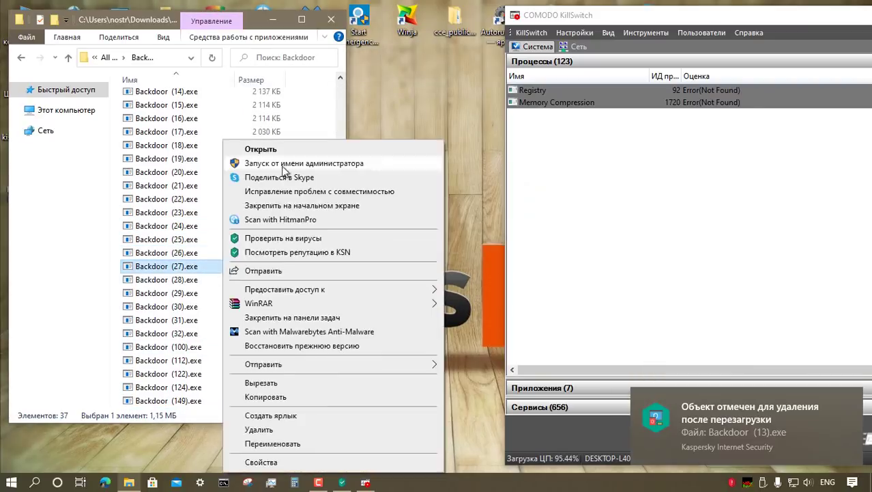
left_click(234, 293)
right_click(233, 292)
left_click(220, 306)
right_click(220, 307)
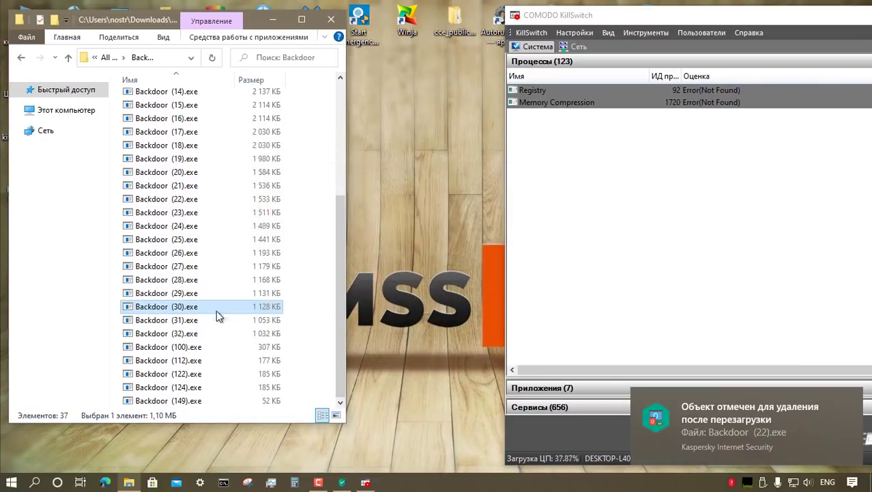
Try to launch the samples Backdoor (31).exe, Backdoor (32).exe and Backdoor (100).exe.
left_click(220, 319)
key("Return")
right_click(220, 333)
left_click(222, 347)
right_click(222, 347)
left_click(277, 36)
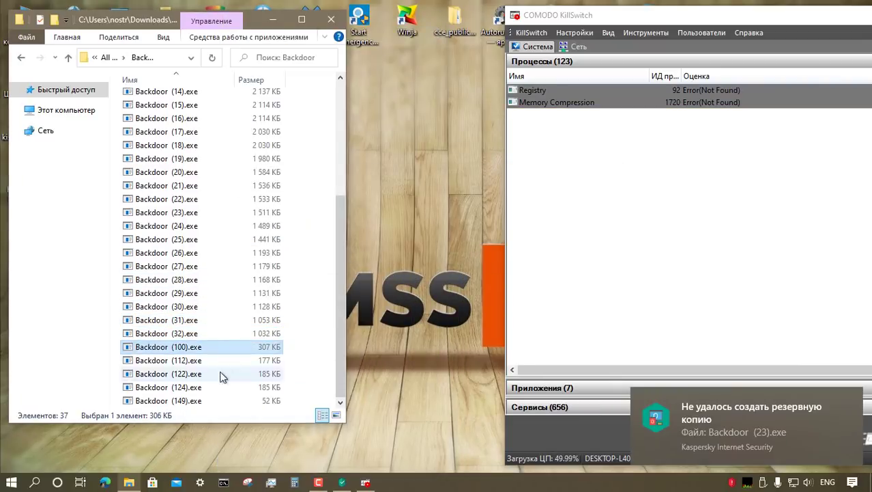
Try to run the last samples, Backdoor (112).exe, (122).exe, (124).exe and (149).exe, as administrator, closing the error messages.
right_click(221, 358)
left_click(277, 45)
right_click(228, 374)
left_click(277, 65)
key("Return")
right_click(228, 389)
left_click(293, 84)
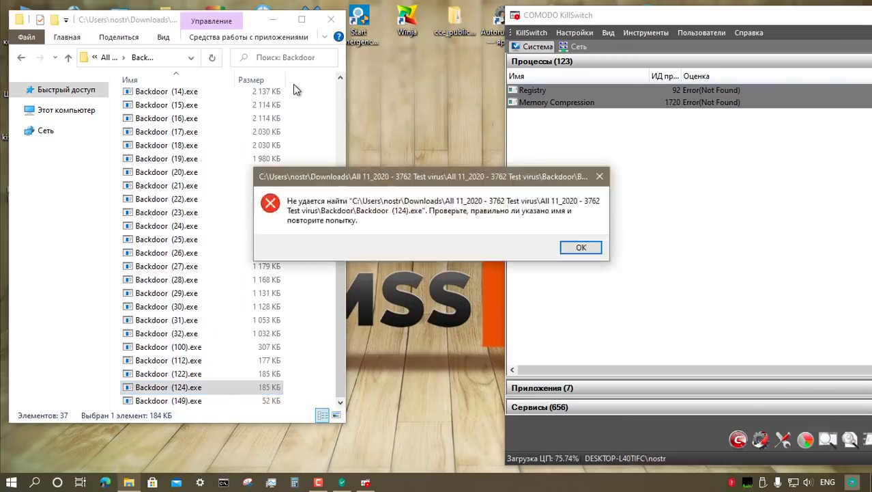
key("Return")
right_click(214, 400)
left_click(293, 88)
key("Return")
Switch to the Botnet folder, try to launch Botnet (3).exe and Botnet (4).exe, and return to the parent folder.
left_click(69, 57)
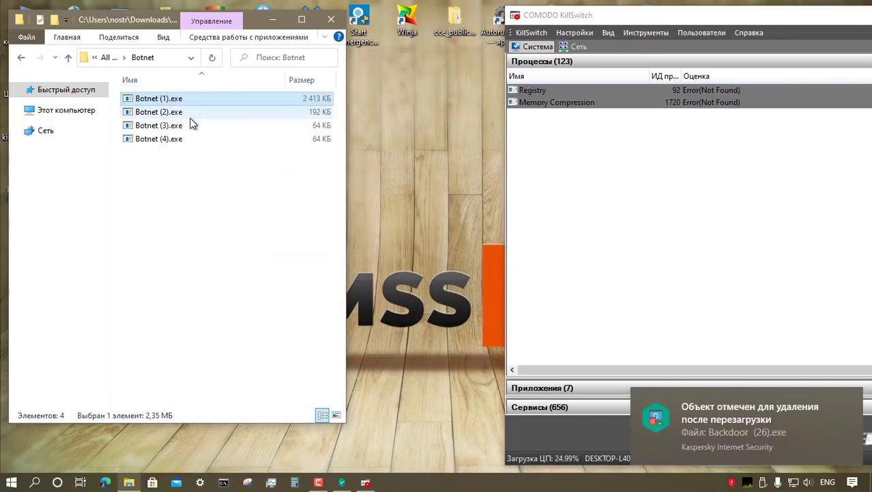
double_click(198, 125)
key("Return")
right_click(207, 139)
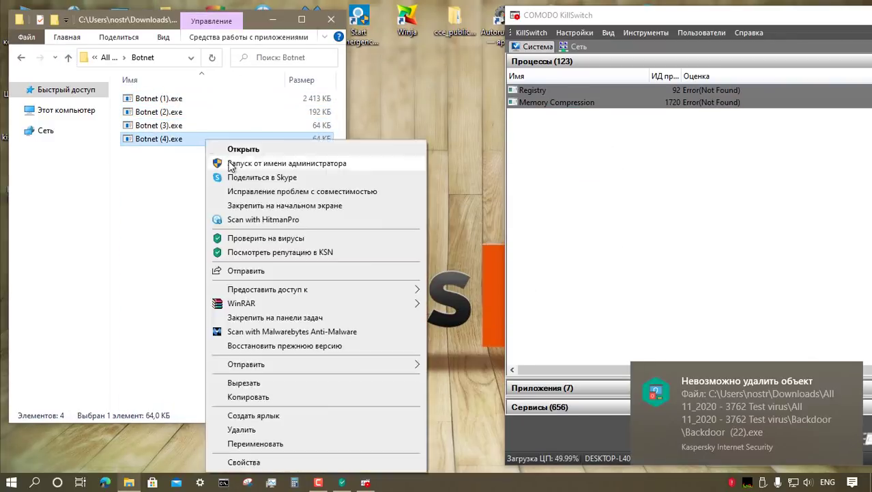
left_click(229, 164)
left_click(69, 57)
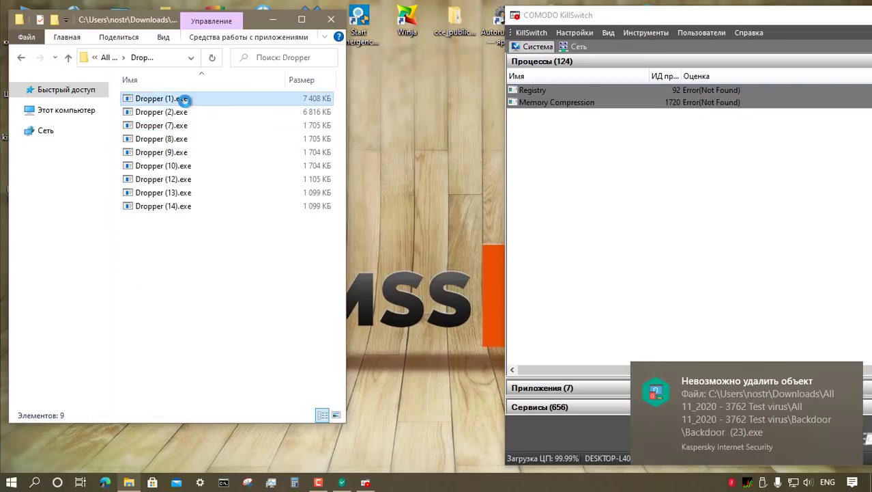
Run Dropper (1).exe from the Dropper folder as administrator.
right_click(184, 99)
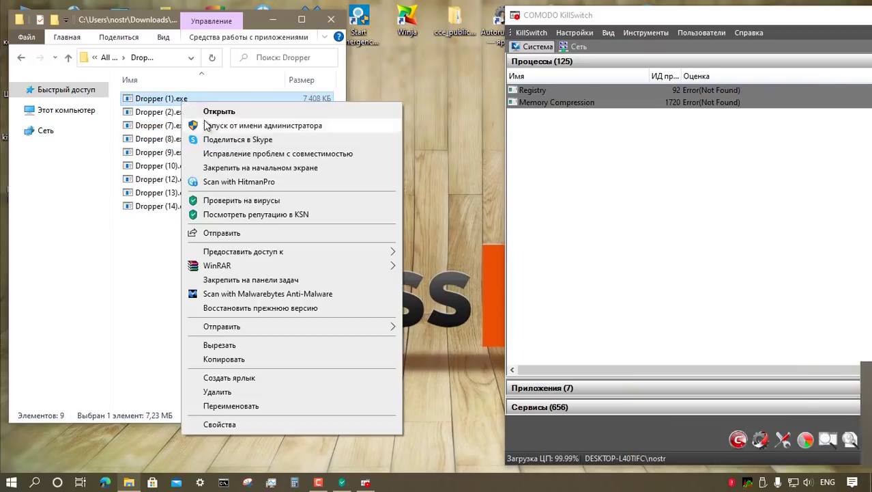
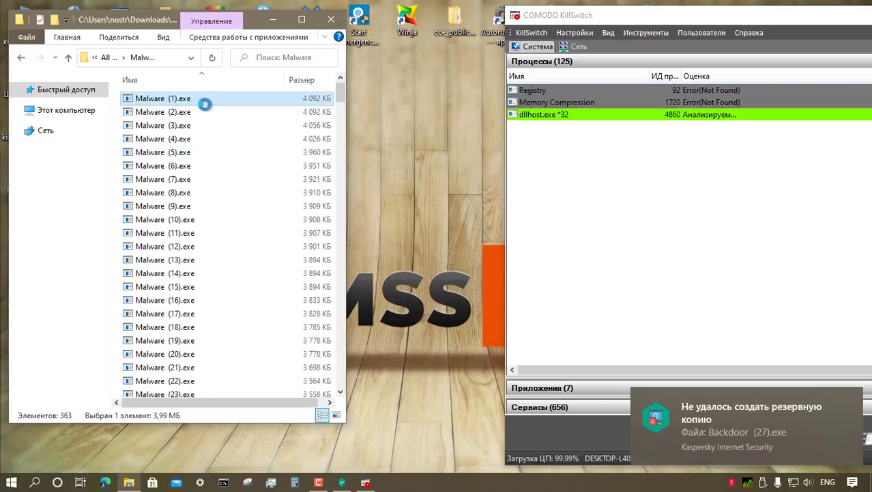
key("Return")
Run Malware (5).exe and Malware (11).exe from the Malware folder as administrator.
right_click(209, 152)
left_click(227, 233)
right_click(224, 230)
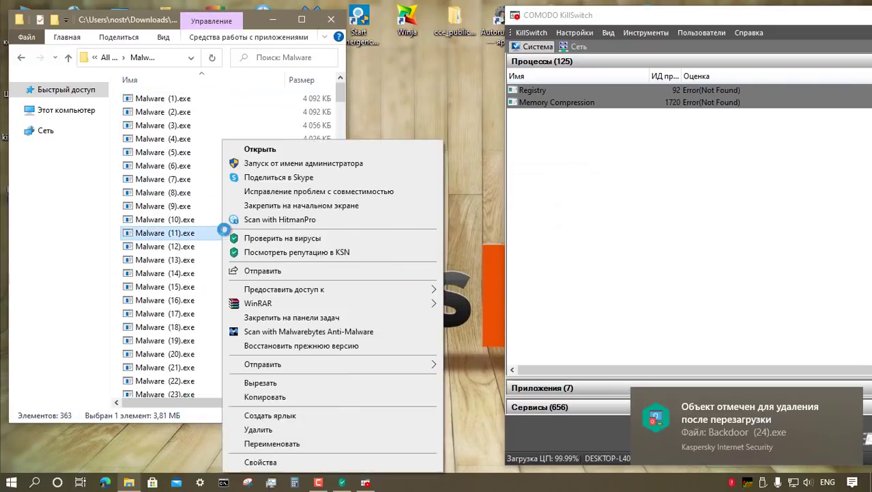
left_click(275, 165)
Run Malware (19).exe and Malware (22).exe as administrator, dismissing any error dialog.
right_click(219, 345)
left_click(287, 39)
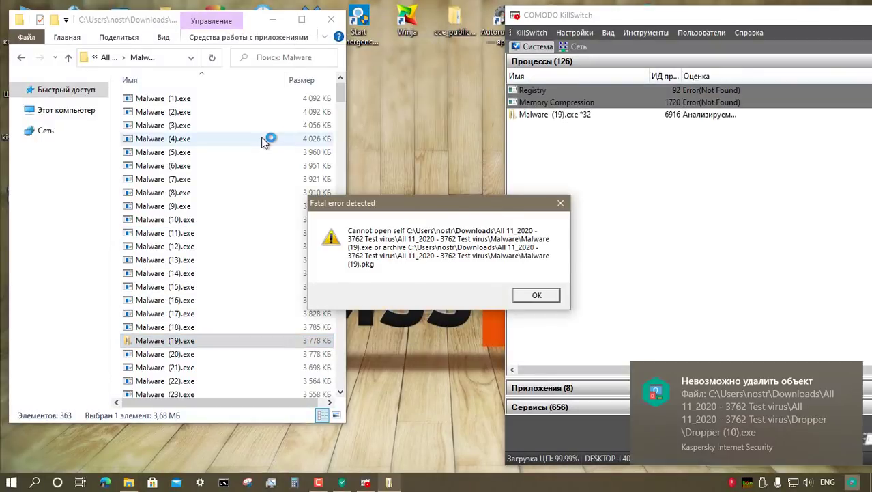
right_click(249, 384)
left_click(311, 77)
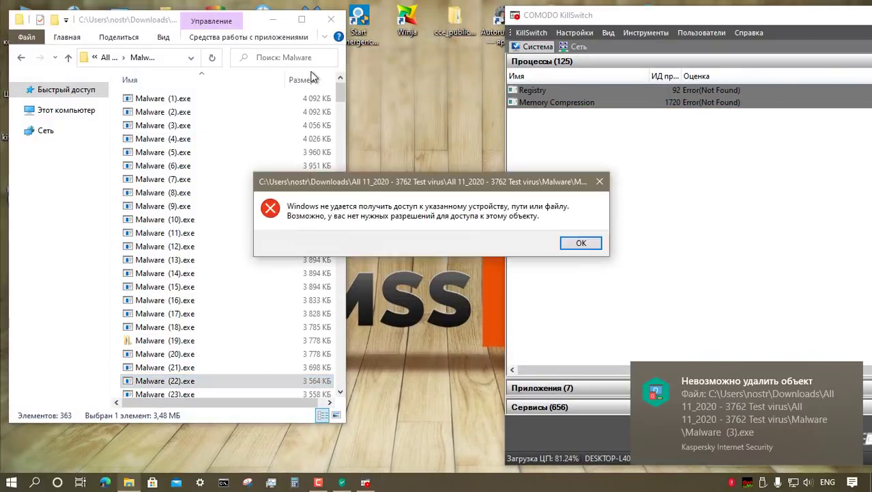
key("Return")
Launch Malware (27).exe and Malware (32).exe from the Malware folder.
scroll(280, 151, "down", 8)
right_click(243, 107)
key("Escape")
double_click(218, 135)
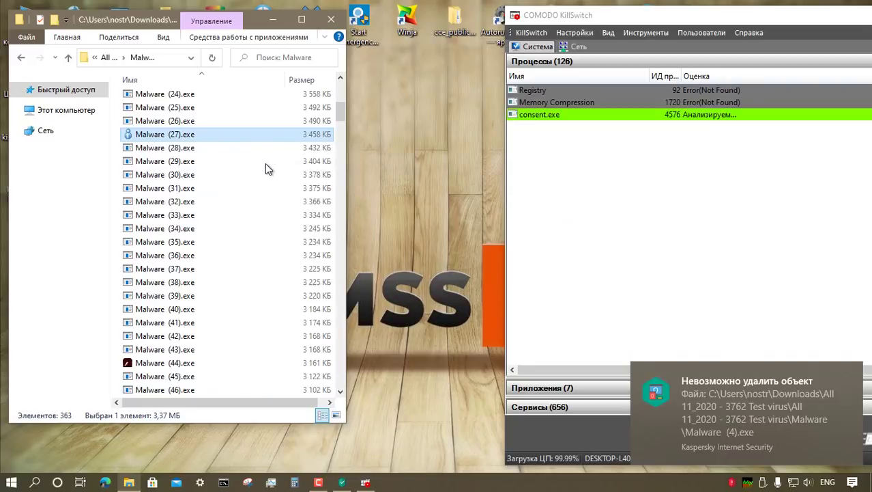
double_click(220, 198)
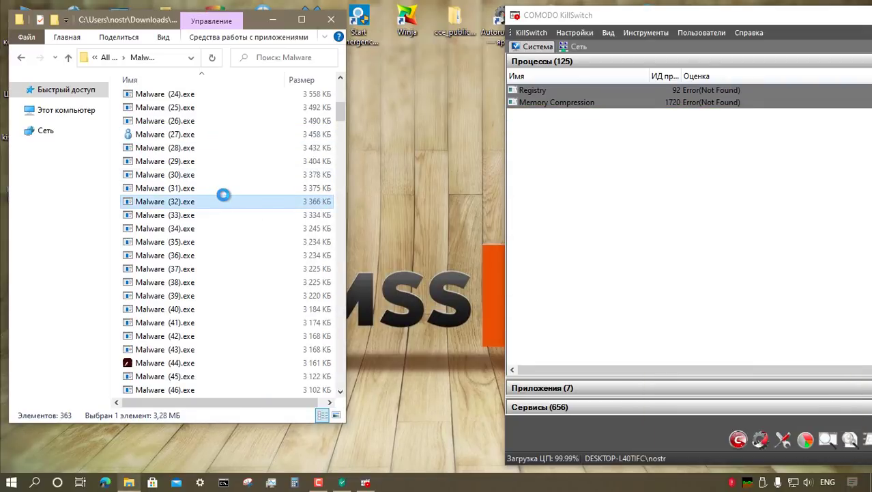
key("Return")
Run Malware (36).exe, Malware (41).exe and Malware (44).exe as administrator.
right_click(230, 255)
left_click(279, 166)
key("Return")
right_click(210, 322)
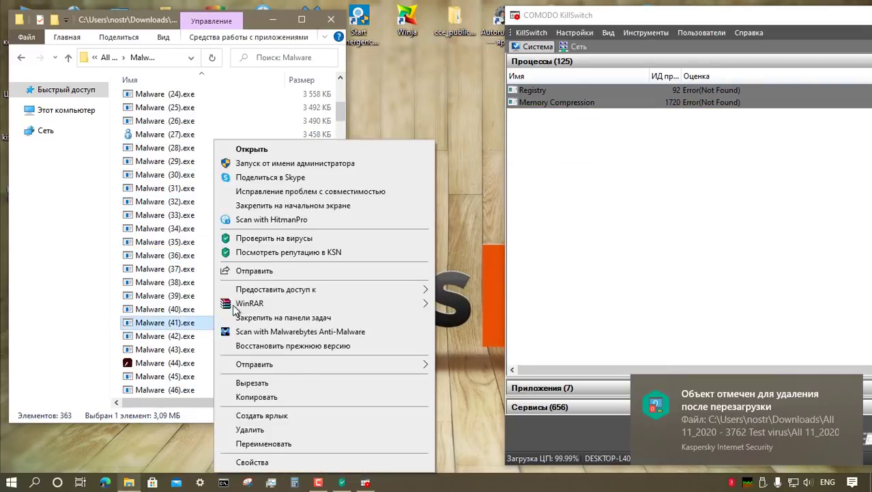
left_click(271, 172)
right_click(232, 367)
left_click(244, 169)
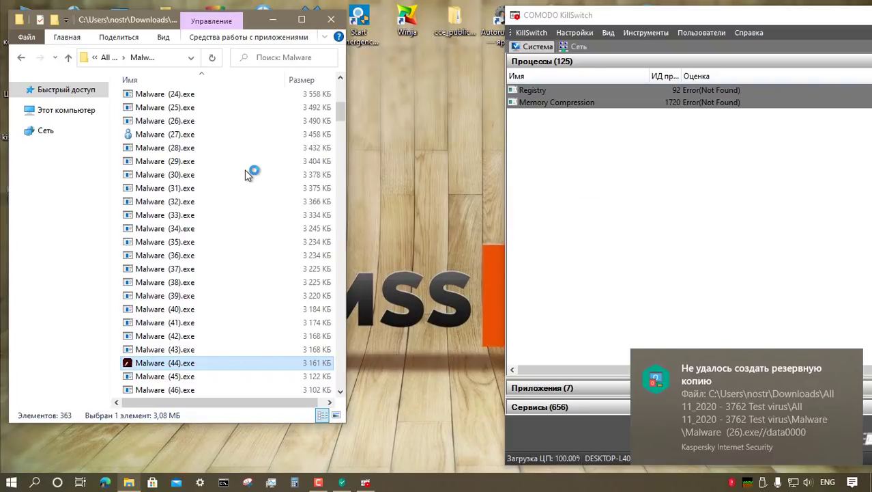
Run Malware (46).exe and Malware (52).exe as administrator.
scroll(222, 111, "down", 7)
right_click(222, 109)
left_click(249, 128)
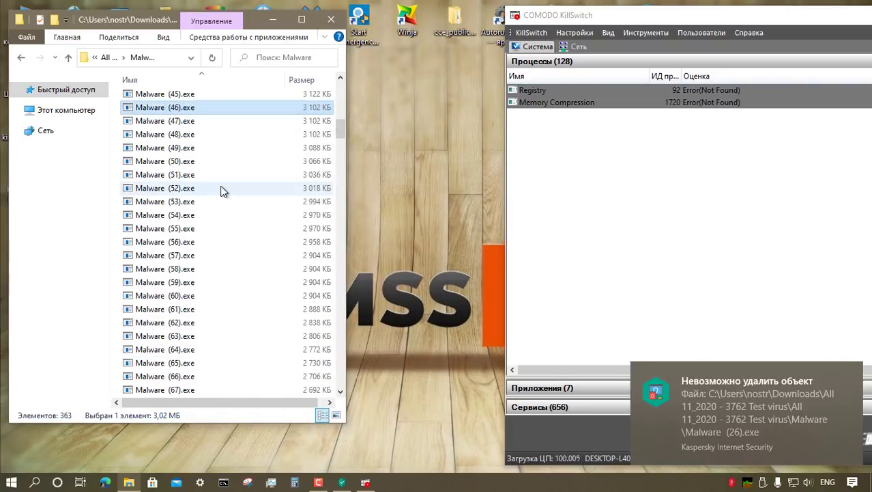
right_click(222, 189)
left_click(251, 168)
key("Return")
Run Malware (58).exe and Malware (65).exe from the Malware folder.
right_click(218, 271)
right_click(220, 274)
left_click(235, 173)
left_click(214, 363)
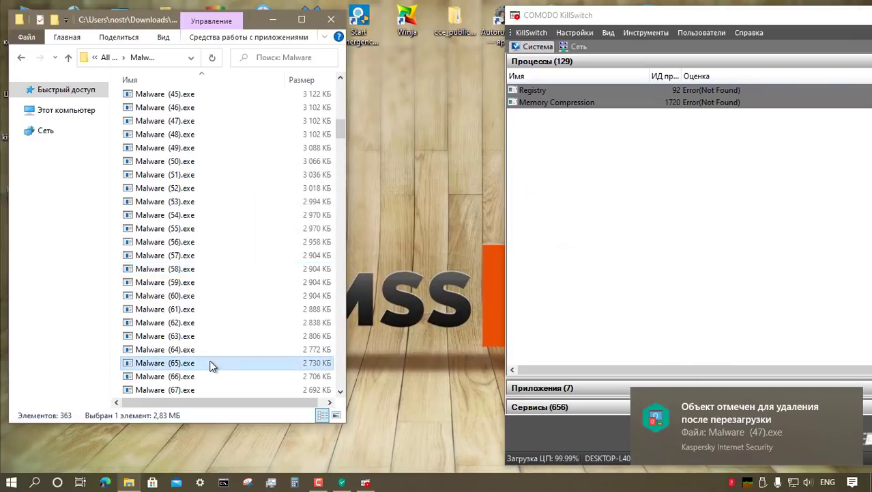
Run Malware (67).exe and Malware (71).exe as administrator, dismissing the error dialog between them.
scroll(253, 233, "down", 3)
right_click(231, 105)
left_click(263, 123)
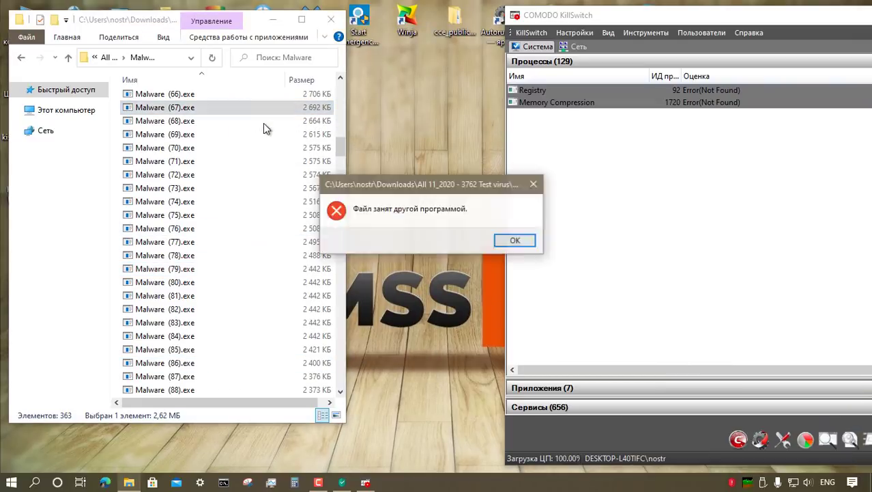
key("Return")
right_click(226, 161)
left_click(249, 164)
Run Malware (77).exe and Malware (84).exe from the Malware folder.
left_click(242, 237)
key("Return")
right_click(208, 333)
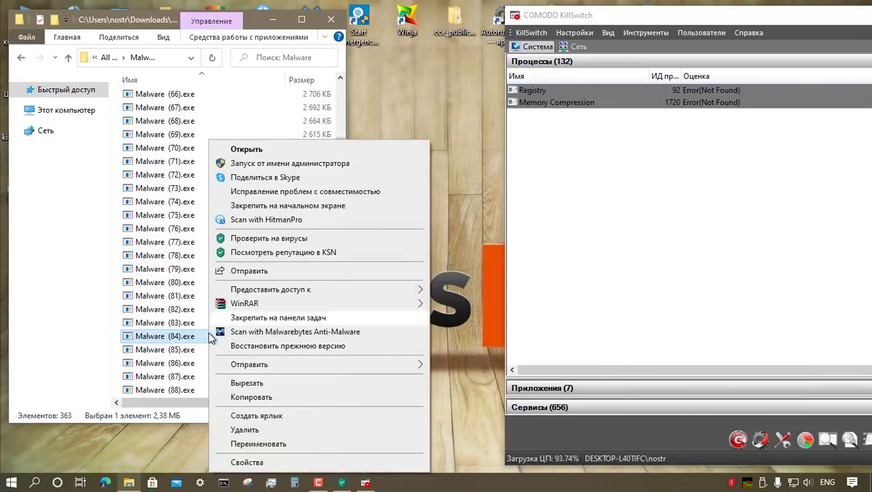
left_click(249, 164)
key("Return")
Run Malware (88).exe, Malware (92).exe and Malware (106).exe as administrator, dismissing any error dialog.
right_click(216, 386)
left_click(282, 80)
key("Return")
scroll(250, 150, "down", 8)
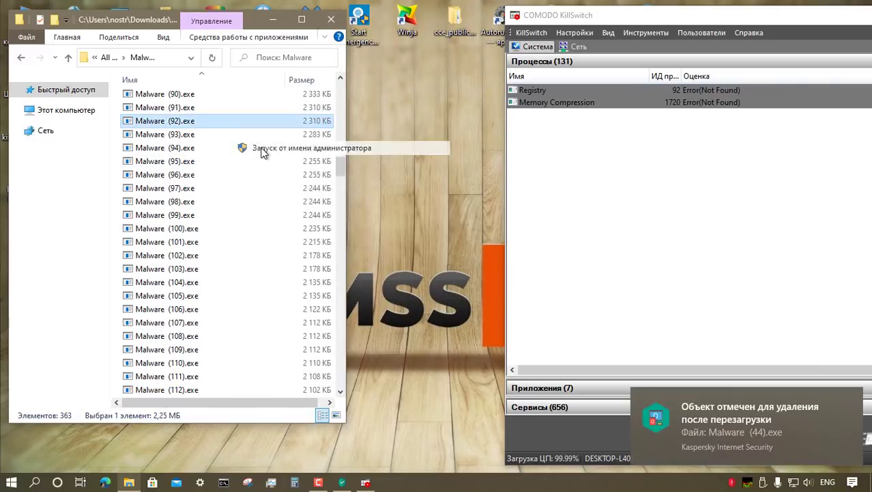
left_click(215, 312)
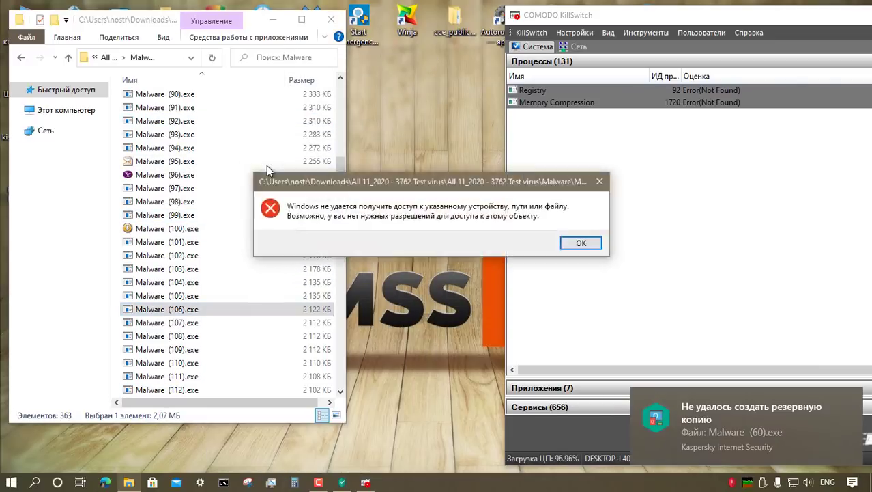
key("Return")
Run Malware (95).exe and Malware (96).exe as administrator and dismiss the system error dialog.
right_click(266, 164)
left_click(264, 164)
key("Return")
right_click(225, 175)
left_click(258, 162)
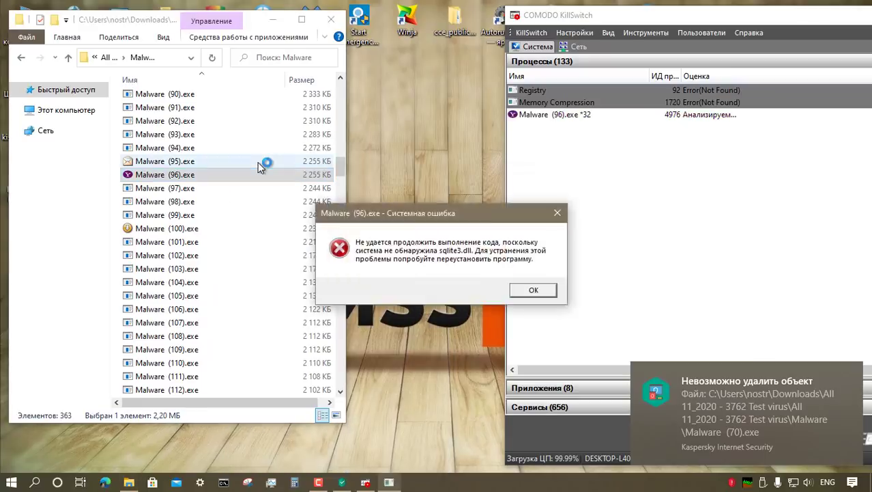
key("Return")
Launch Malware (100).exe, Malware (108).exe and Malware (112).exe from the Malware folder.
left_click(213, 229)
right_click(265, 169)
left_click(233, 390)
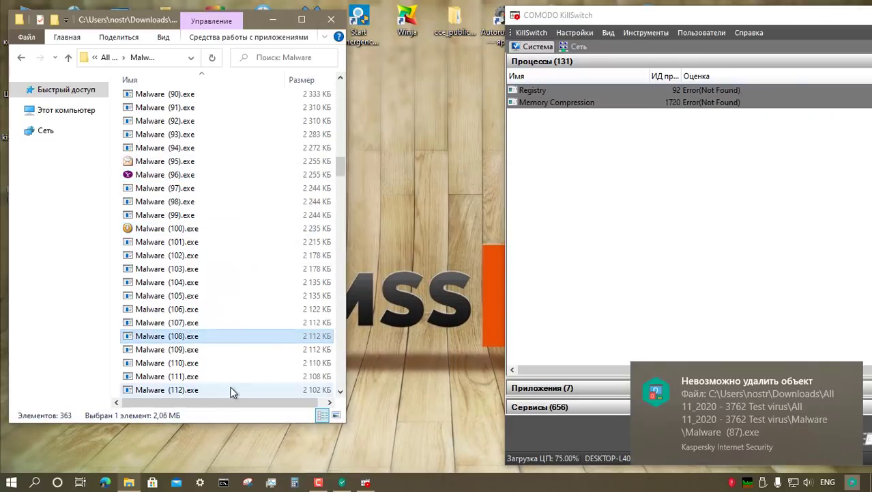
double_click(232, 390)
key("Return")
Run Malware (122).exe and Malware (136).exe as administrator.
scroll(261, 210, "down", 8)
right_click(228, 295)
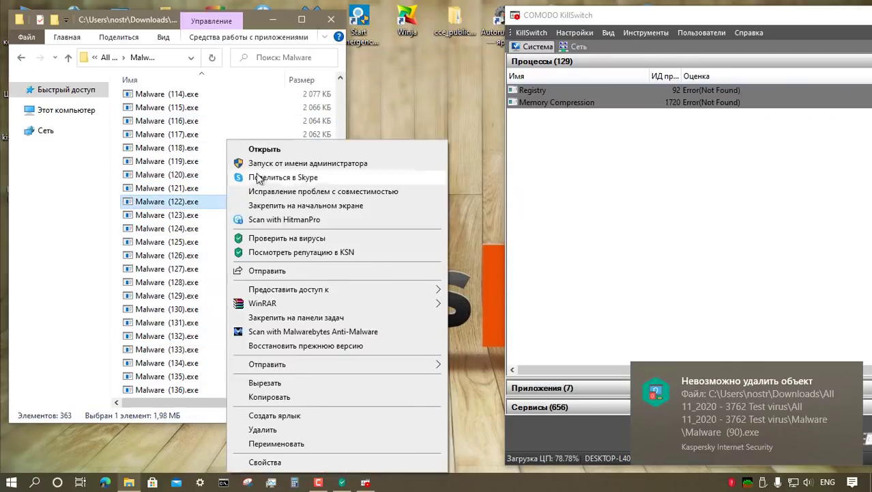
left_click(273, 164)
key("Return")
scroll(273, 102, "down", 7)
right_click(253, 109)
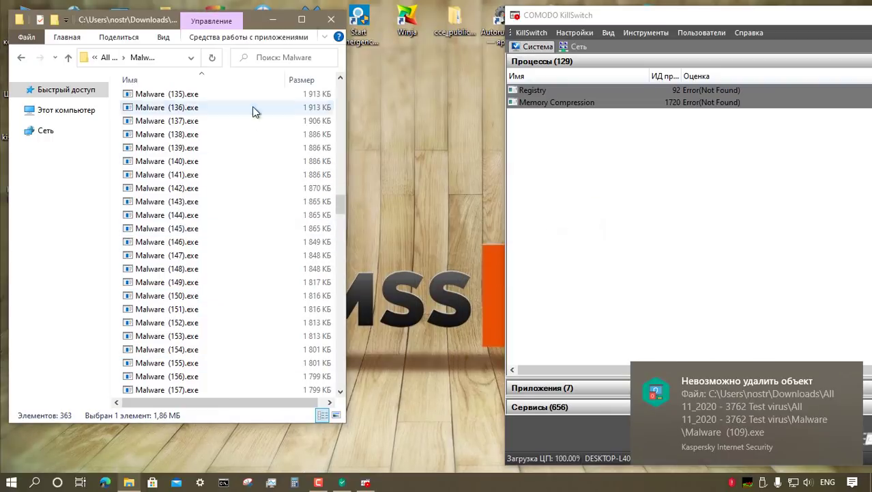
left_click(279, 133)
Run Malware (143).exe, Malware (150).exe and Malware (156).exe as administrator, dismissing any error dialog.
right_click(222, 199)
left_click(273, 161)
key("Return")
right_click(222, 293)
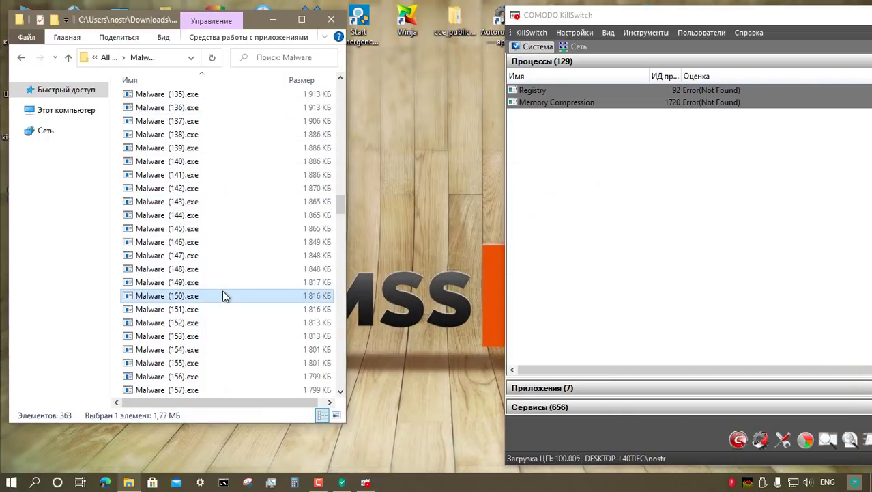
left_click(274, 159)
right_click(224, 379)
left_click(305, 73)
key("Return")
Run Malware (163).exe and Malware (169).exe as administrator.
scroll(247, 202, "down", 9)
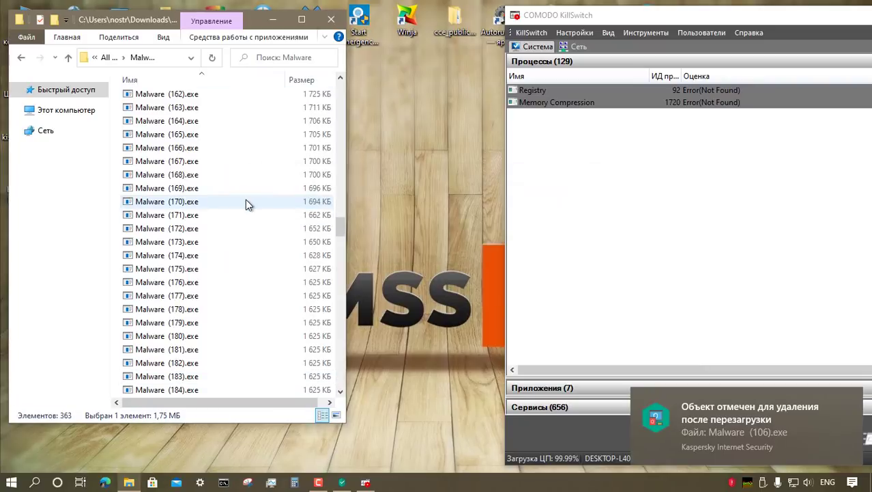
left_click(226, 107)
right_click(225, 107)
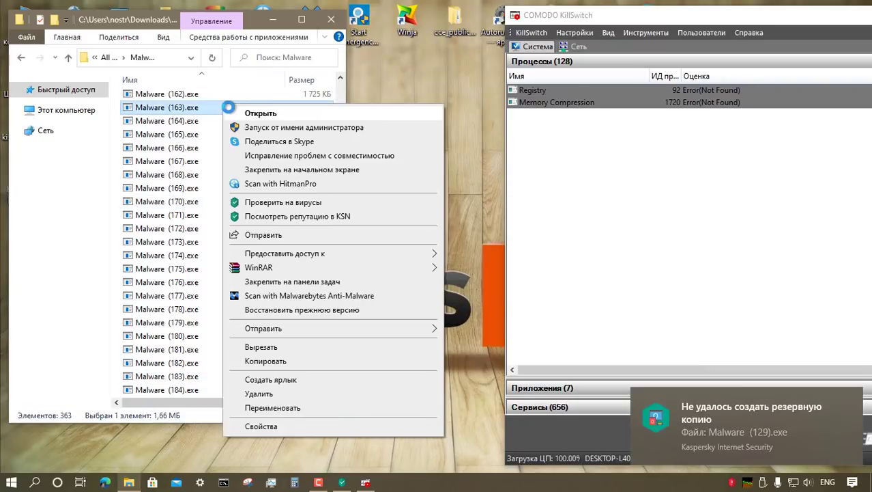
left_click(252, 128)
right_click(225, 188)
left_click(254, 163)
Run Malware (176).exe and Malware (182).exe as administrator.
right_click(243, 282)
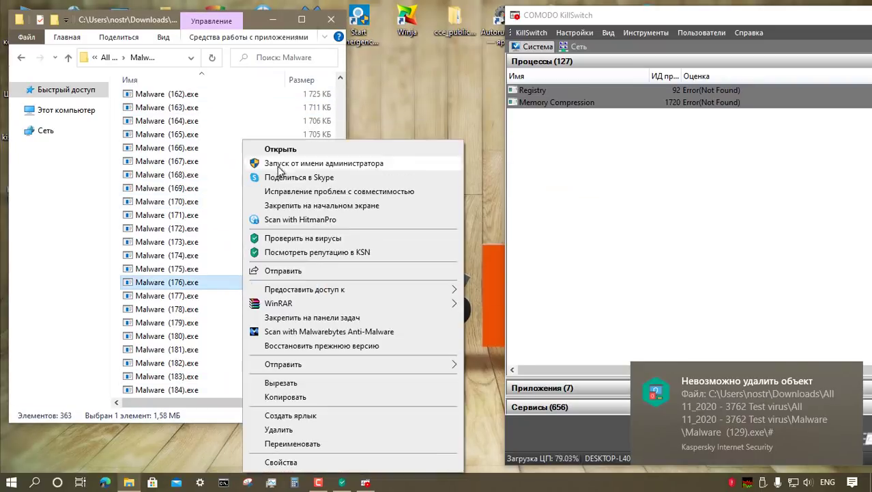
left_click(279, 167)
right_click(224, 364)
left_click(260, 53)
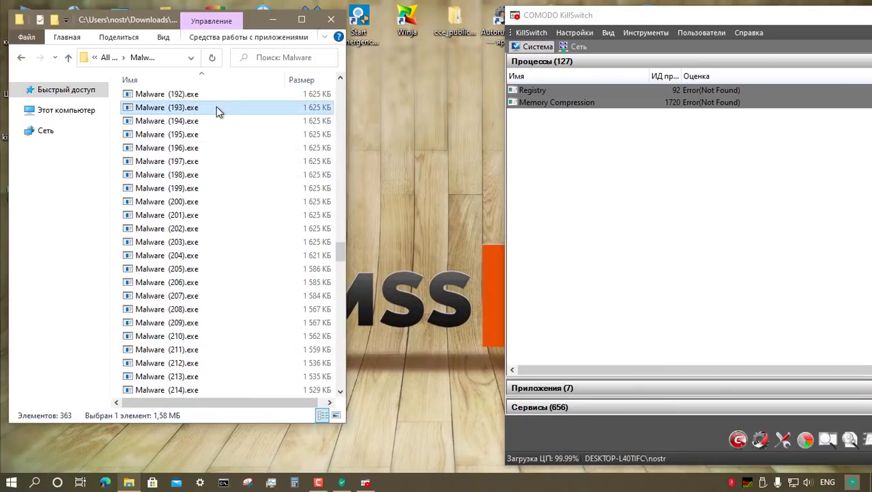
Run Malware (193).exe, Malware (201).exe and Malware (208).exe, dismissing any error dialog.
right_click(217, 107)
left_click(273, 125)
left_click(242, 215)
right_click(248, 309)
left_click(295, 162)
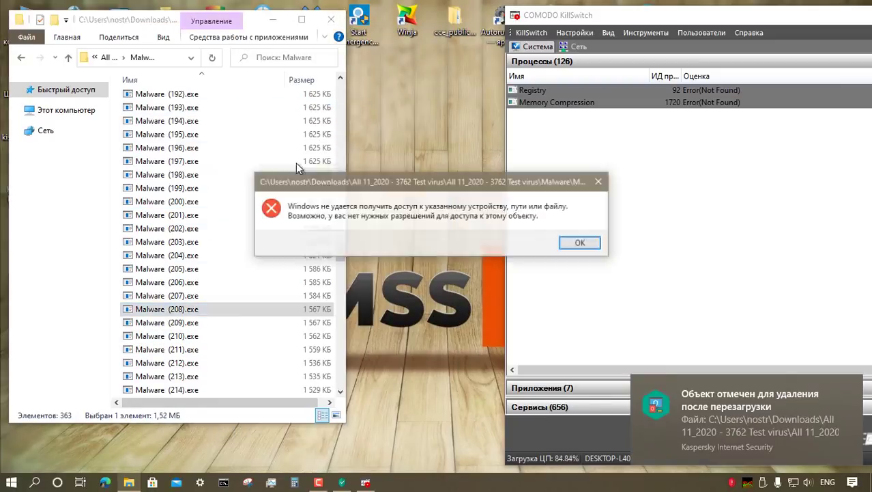
key("Return")
Run Malware (213).exe, Malware (218).exe and Malware (223).exe as administrator.
right_click(230, 375)
left_click(266, 67)
key("Return")
scroll(252, 197, "down", 8)
right_click(233, 120)
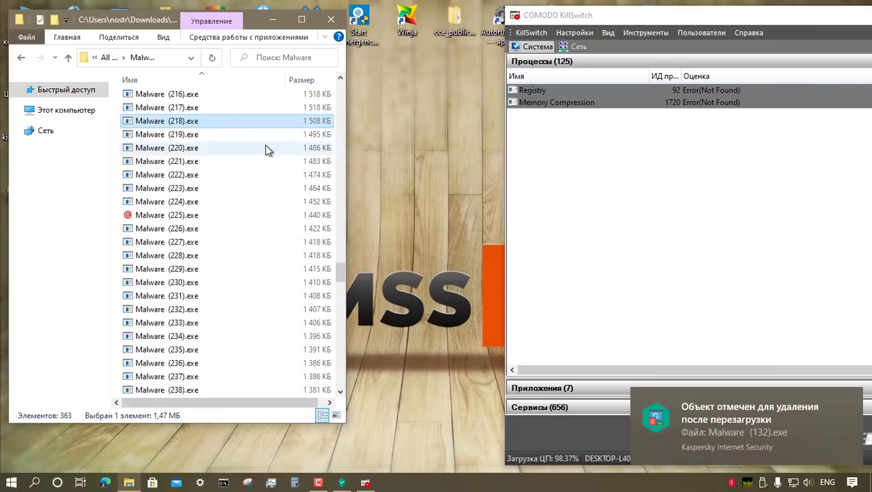
right_click(226, 188)
left_click(270, 164)
Launch Malware (225).exe, Malware (229).exe, Malware (233).exe and Malware (237).exe.
double_click(214, 213)
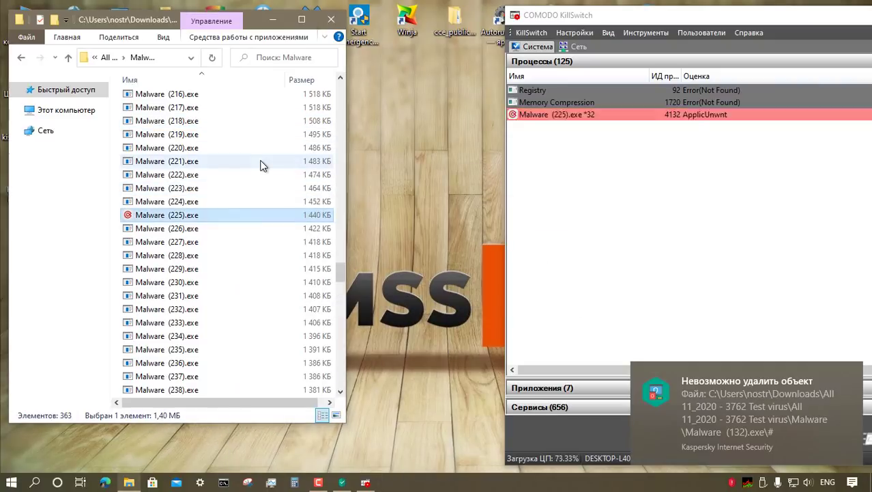
right_click(232, 269)
left_click(269, 161)
right_click(226, 323)
left_click(266, 162)
right_click(204, 377)
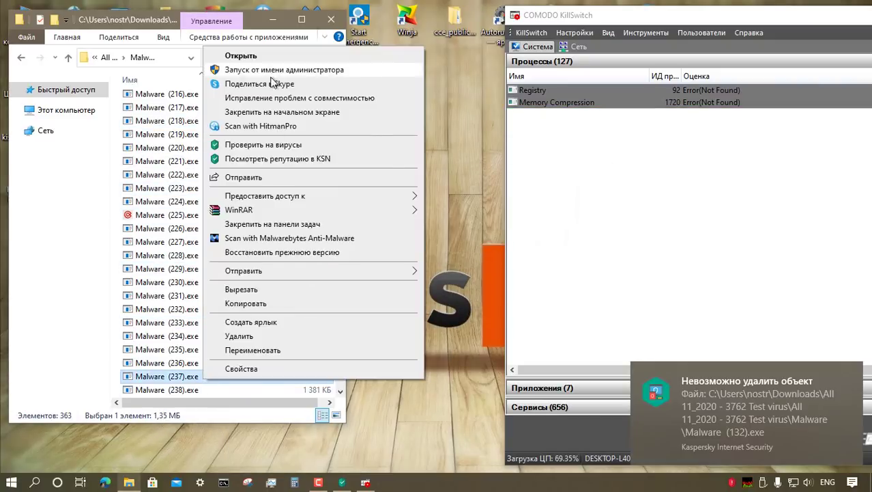
Run Malware (249).exe and Malware (255).exe, dismissing the access error dialogs.
scroll(256, 214, "down", 8)
right_click(206, 119)
key("Escape")
double_click(242, 216)
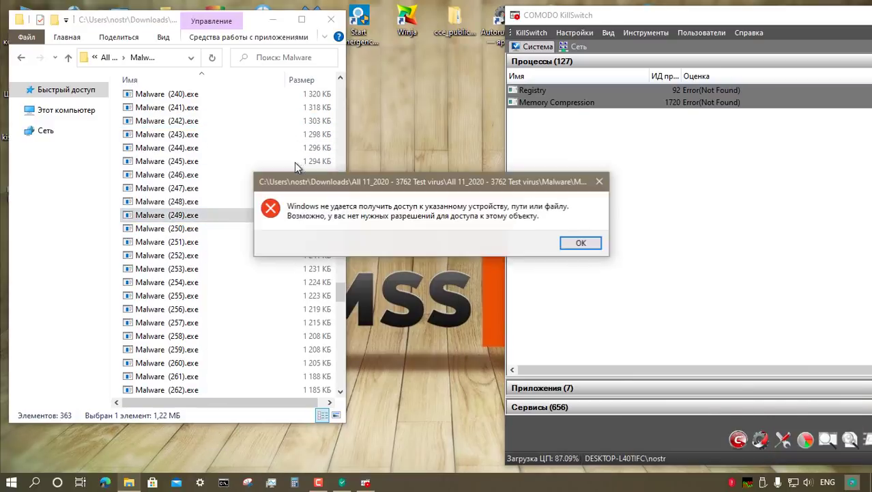
key("Return")
right_click(252, 290)
left_click(296, 148)
key("Return")
Run Malware (271).exe as administrator.
right_click(241, 376)
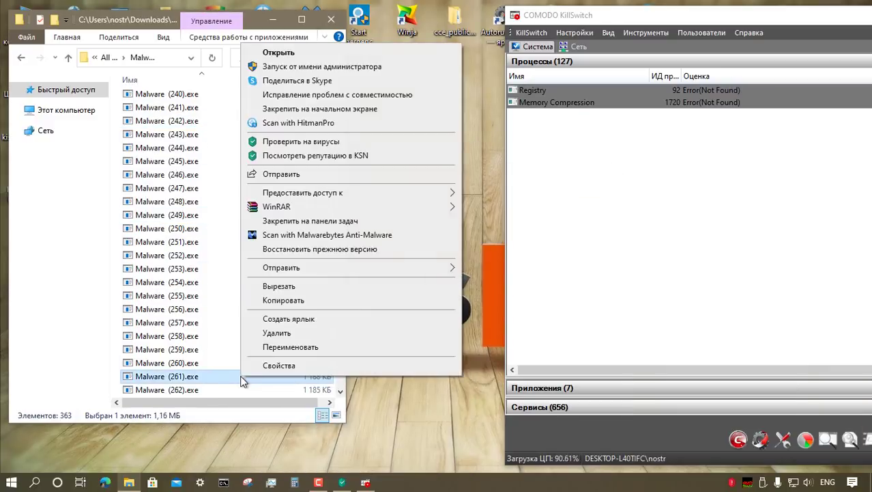
key("Escape")
scroll(267, 198, "down", 4)
right_click(234, 101)
left_click(260, 125)
Run Malware (278).exe and Malware (286).exe as administrator.
right_click(196, 203)
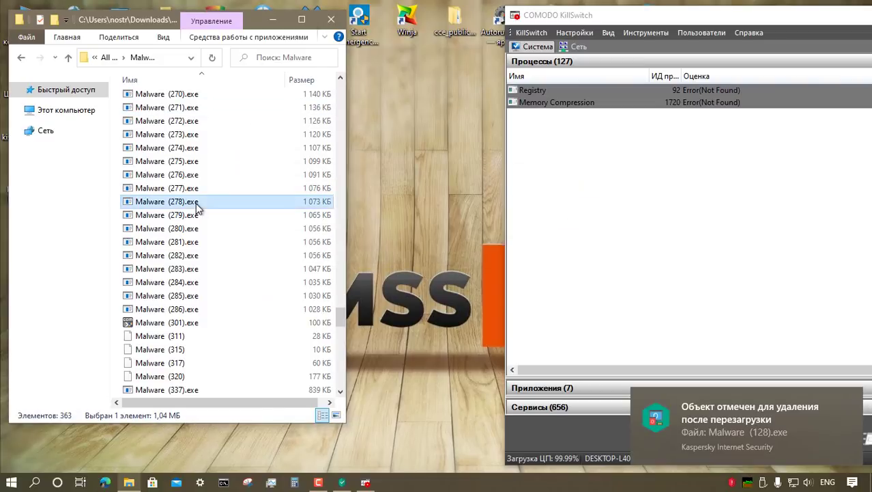
left_click(243, 164)
key("Return")
right_click(208, 313)
left_click(256, 164)
Run Malware (301).exe as administrator and dismiss its dialog.
key("Down")
key("shift+F10")
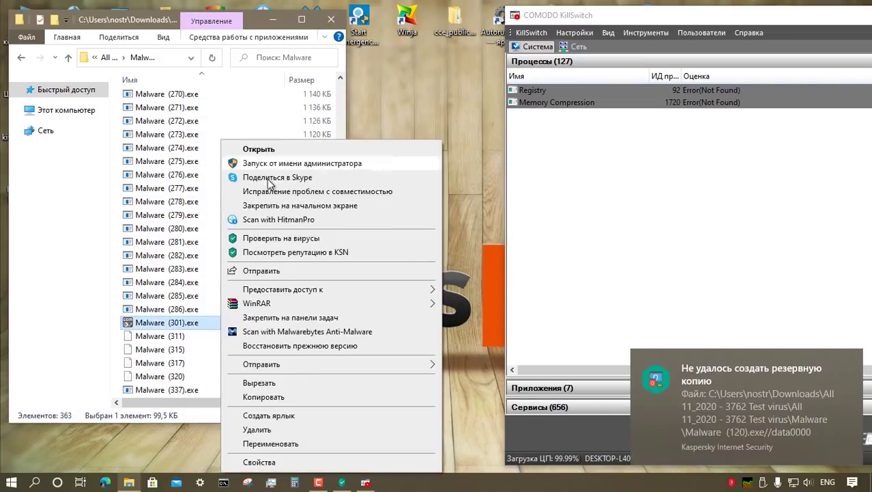
left_click(267, 163)
left_click(520, 301)
Run Malware (337).exe and Malware (338).exe from the Malware folder.
scroll(302, 228, "down", 6)
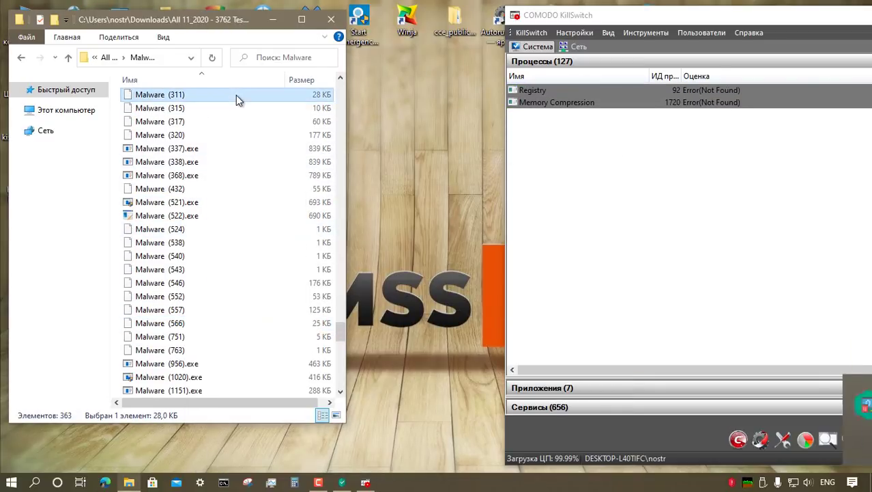
left_click(210, 151)
right_click(210, 154)
left_click(245, 167)
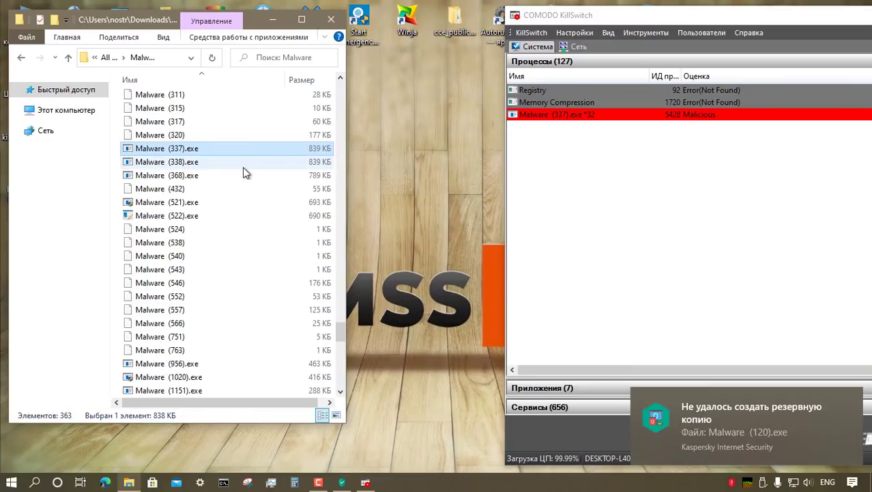
left_click(203, 162)
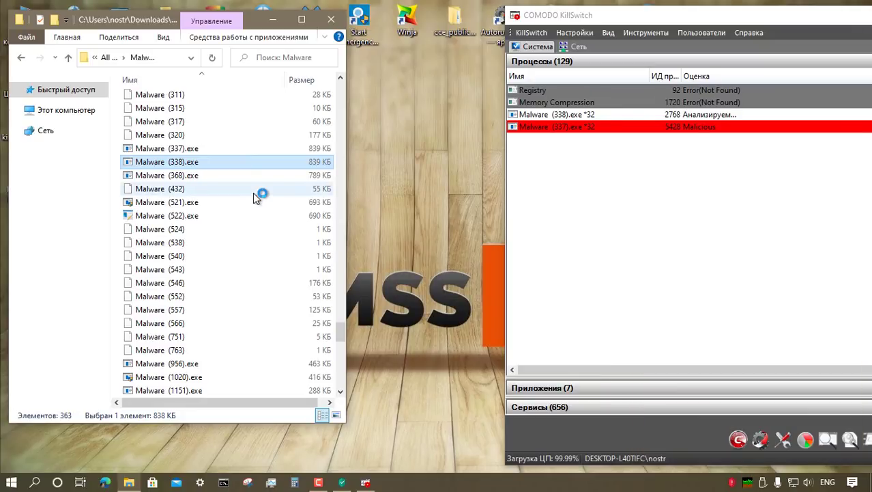
Run Malware (368).exe and Malware (521).exe from the Malware folder.
left_click(231, 179)
right_click(231, 178)
left_click(265, 216)
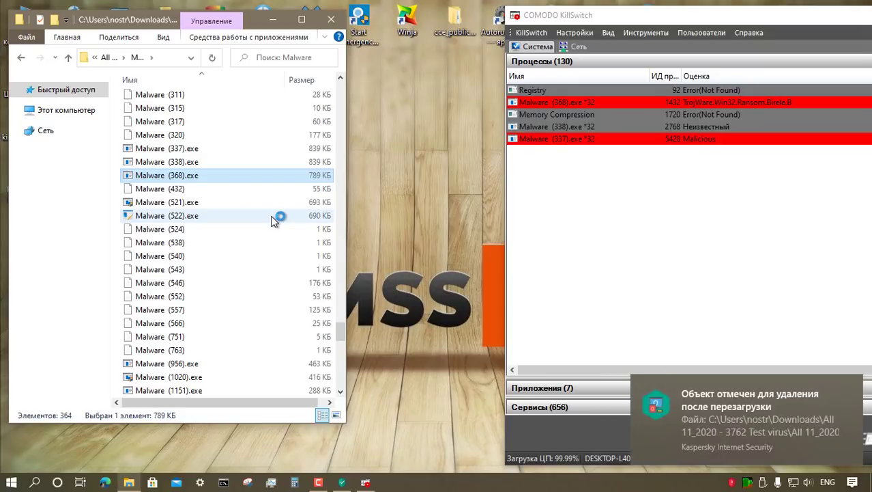
left_click(231, 205)
right_click(231, 207)
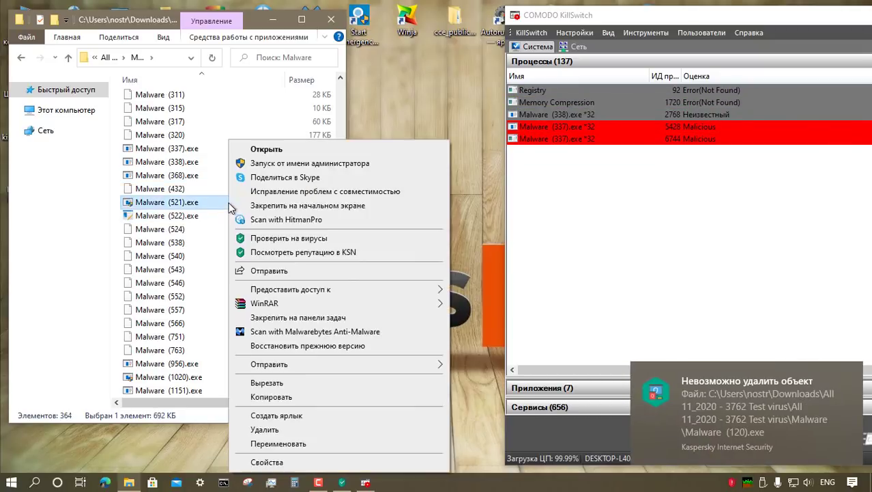
left_click(274, 181)
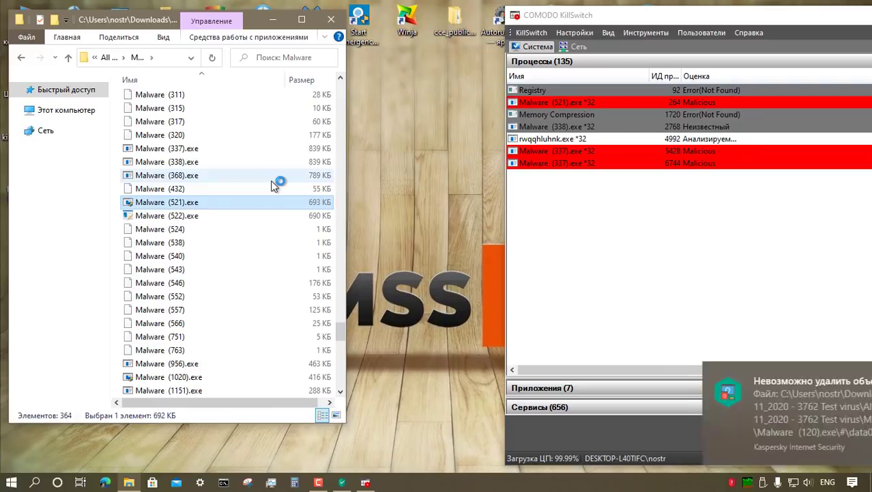
Run Malware (522).exe and Malware (956).exe.
left_click(217, 214)
right_click(217, 214)
left_click(265, 184)
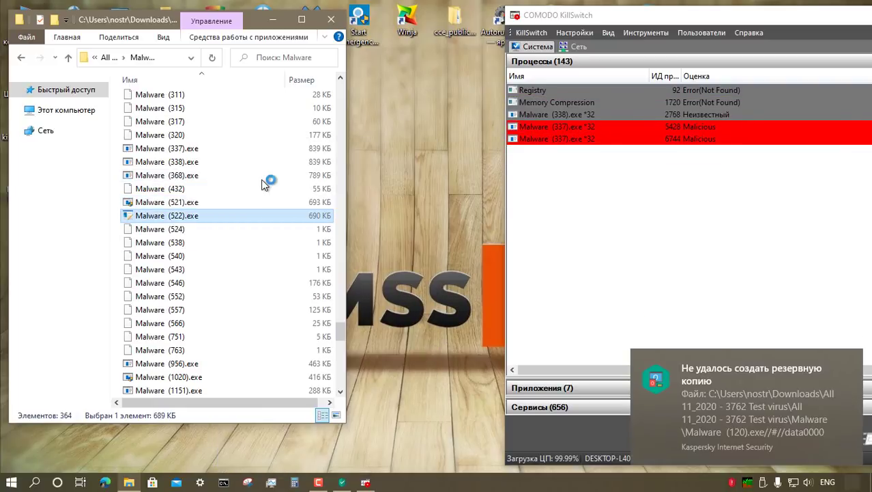
left_click(237, 393)
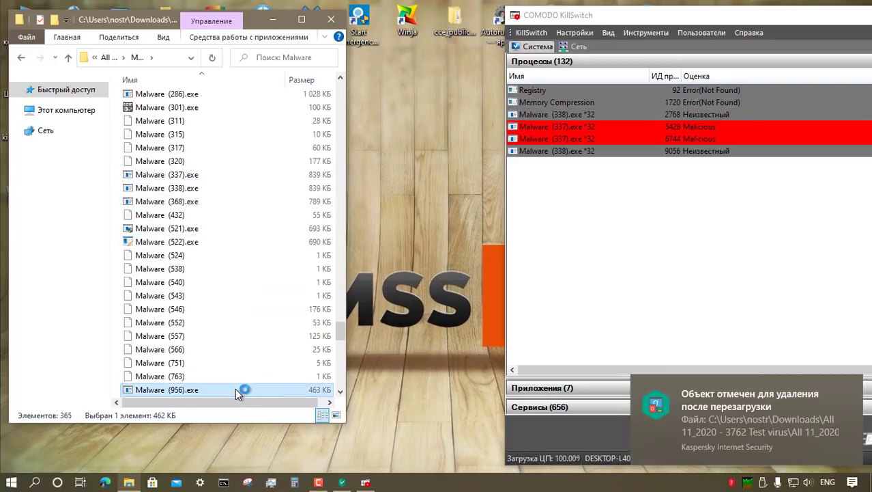
right_click(234, 387)
left_click(314, 80)
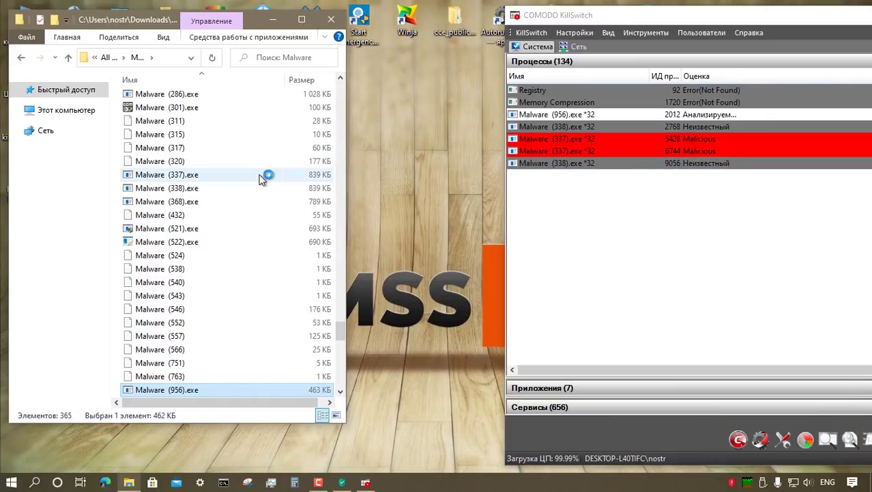
Run the Malware (1020).exe sample.
scroll(263, 176, "down", 7)
left_click(216, 120)
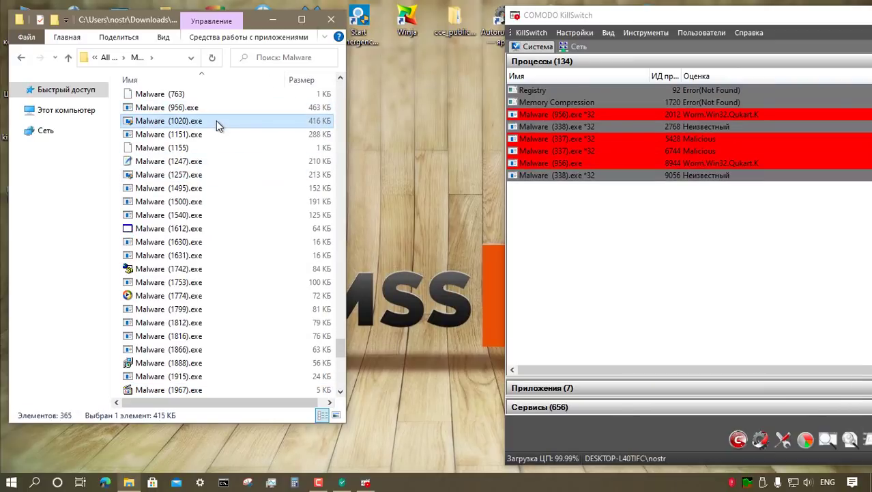
right_click(217, 120)
left_click(297, 144)
Run Malware (1247).exe as administrator and close the WordPad window it opens.
left_click(216, 160)
right_click(216, 160)
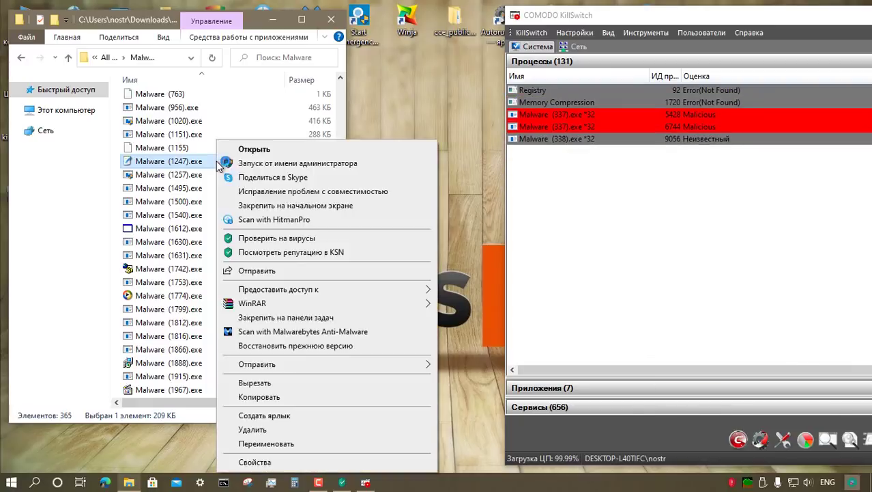
left_click(287, 159)
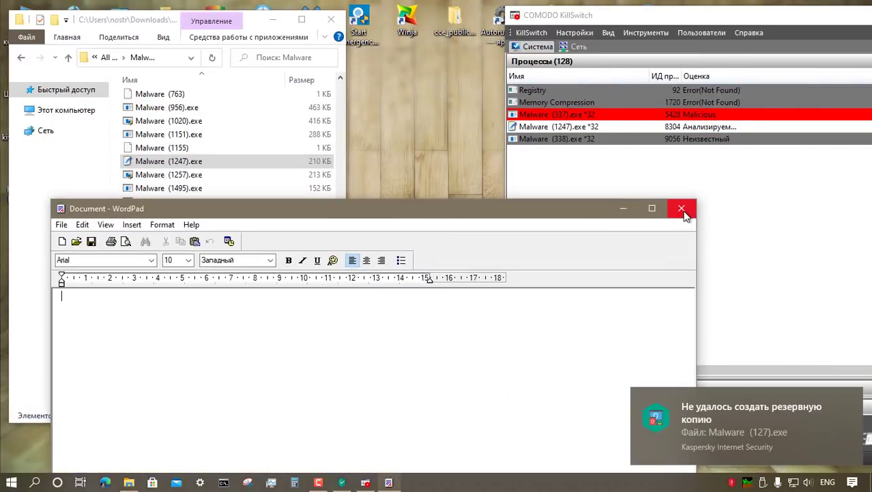
left_click(684, 211)
Run Malware (1257).exe as administrator and launch Malware (1612).exe.
right_click(204, 176)
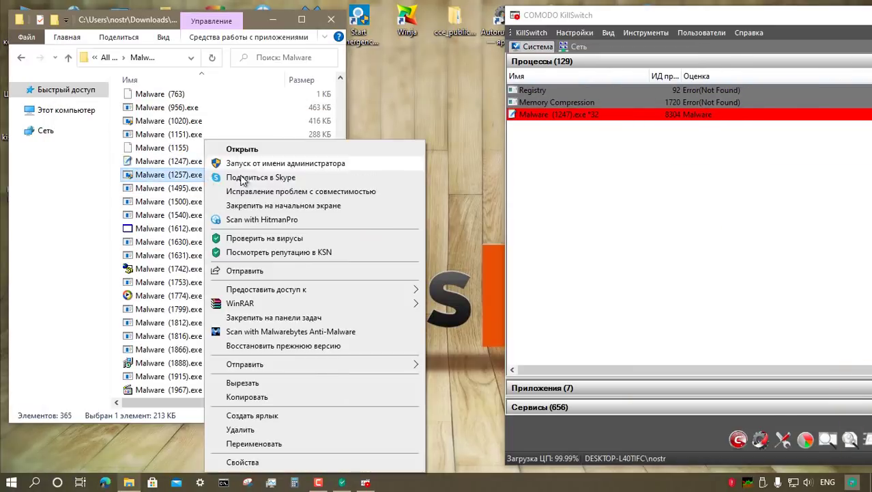
left_click(238, 166)
left_click(230, 224)
right_click(229, 224)
left_click(268, 150)
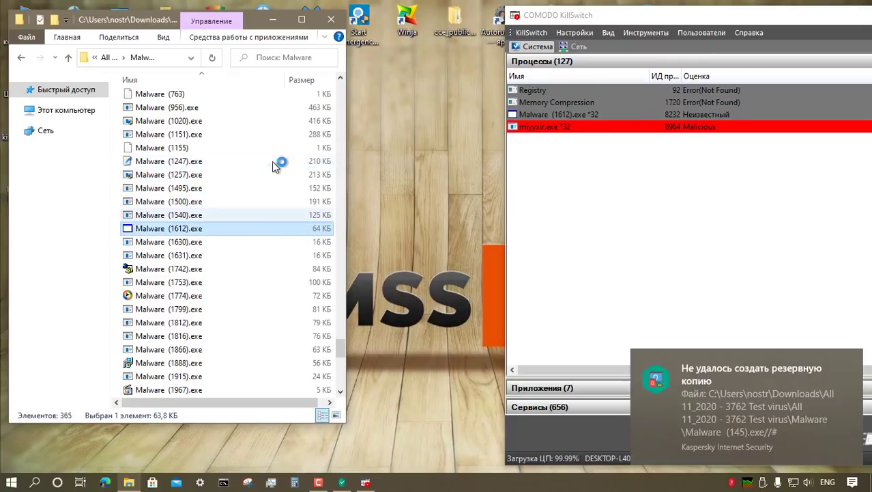
Run Malware (1742).exe, dismiss its dialog, and launch Malware (1774).exe.
left_click(224, 269)
right_click(224, 269)
left_click(259, 149)
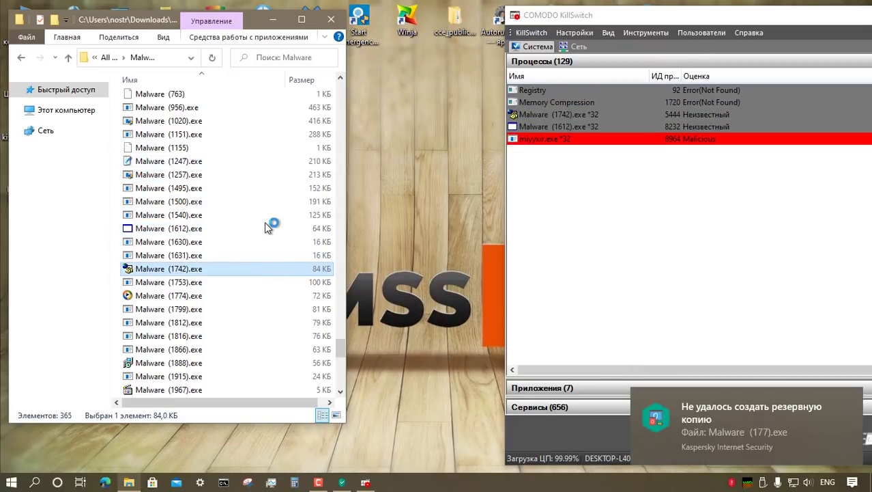
left_click(534, 296)
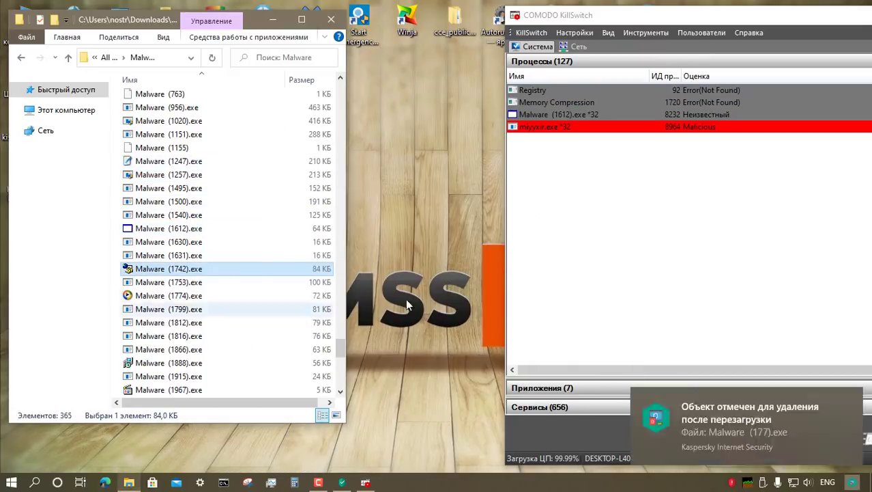
right_click(208, 298)
left_click(305, 232)
Run Malware (1888).exe and Malware (1967).exe, dismissing the dialogs they raise.
right_click(232, 366)
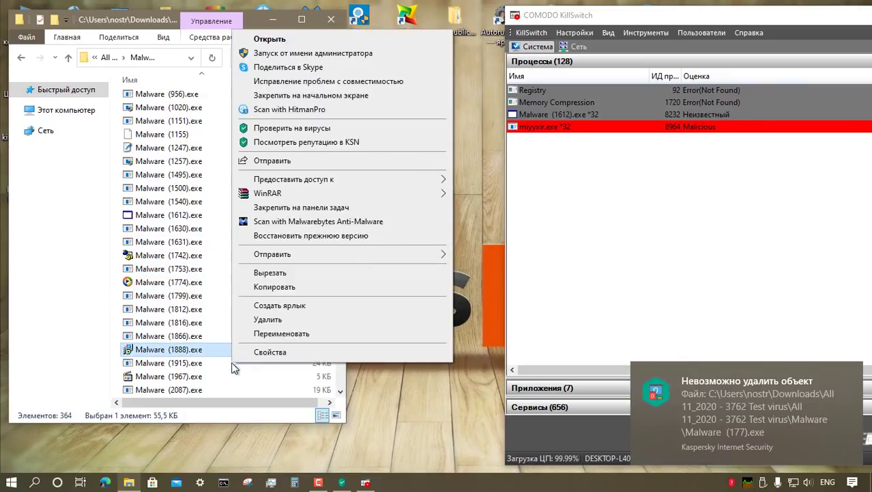
left_click(272, 40)
left_click(537, 286)
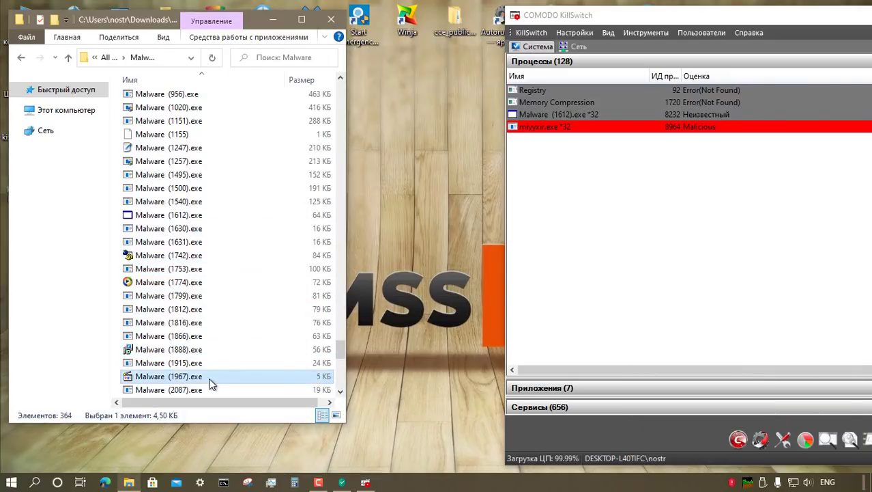
right_click(210, 380)
left_click(272, 72)
scroll(273, 204, "down", 3)
left_click(539, 293)
left_click(763, 286)
Run Malware (2111).exe and Malware (2115).exe.
right_click(214, 322)
left_click(270, 166)
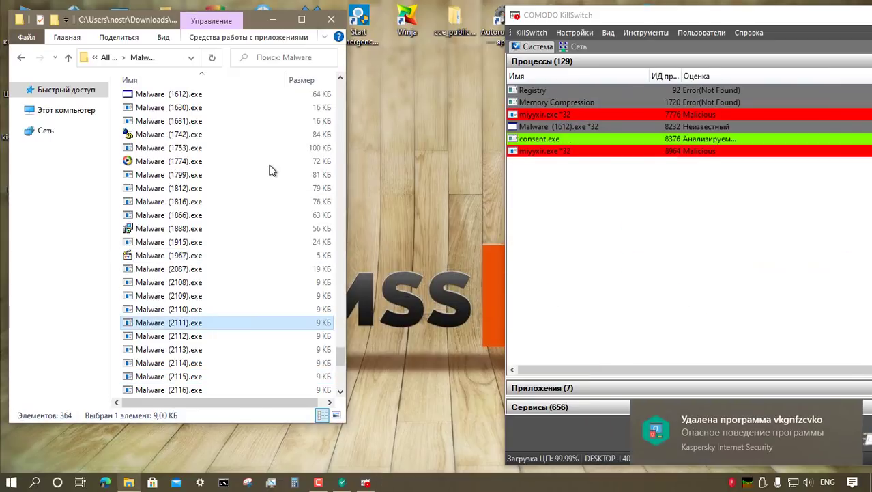
right_click(229, 378)
left_click(232, 53)
Run Malware (2120).exe and Malware (2131).exe.
scroll(287, 233, "down", 8)
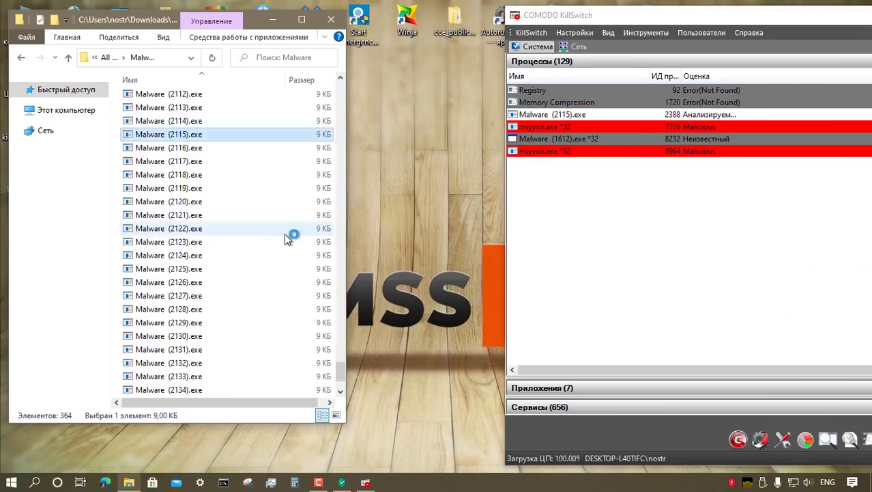
left_click(225, 123)
right_click(223, 123)
left_click(276, 154)
left_click(233, 269)
right_click(234, 268)
left_click(282, 162)
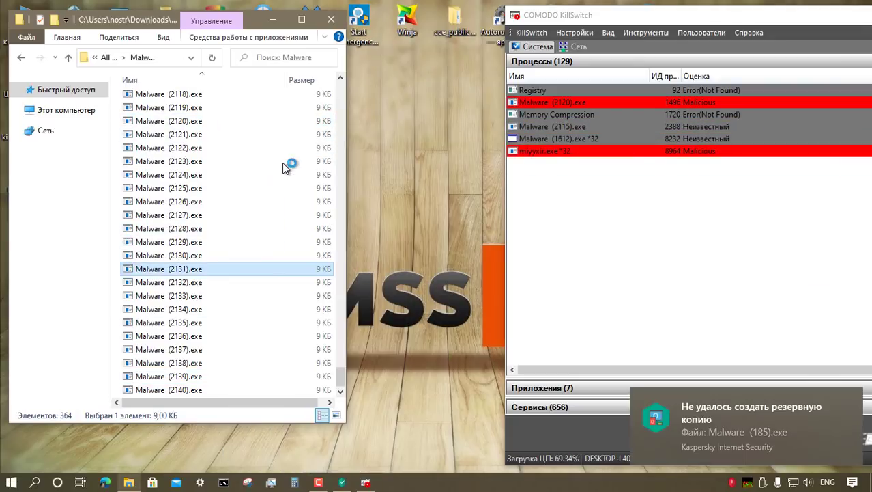
Run Malware (2139).exe and Malware (2140).exe at the end of the Malware folder.
left_click(247, 380)
right_click(247, 379)
left_click(279, 56)
right_click(244, 388)
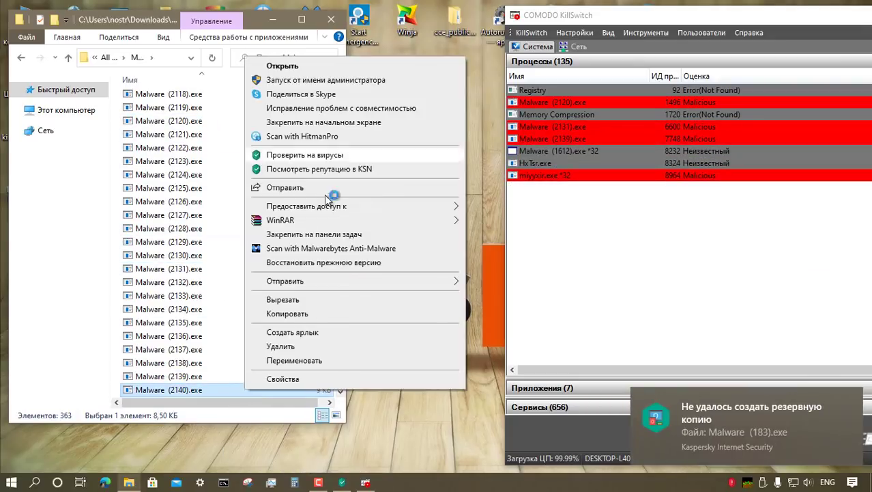
left_click(287, 66)
Switch to the NEW sample folder and run NEW (1).exe.
left_click(69, 59)
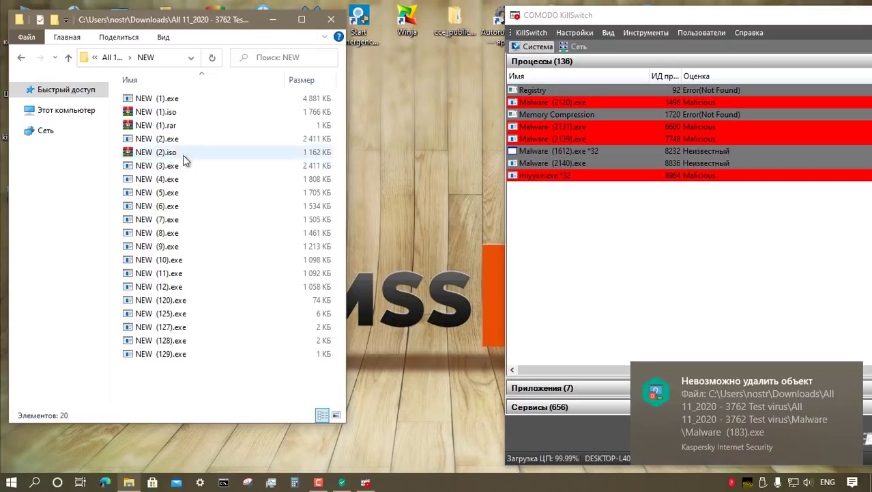
left_click(190, 100)
right_click(191, 103)
left_click(286, 121)
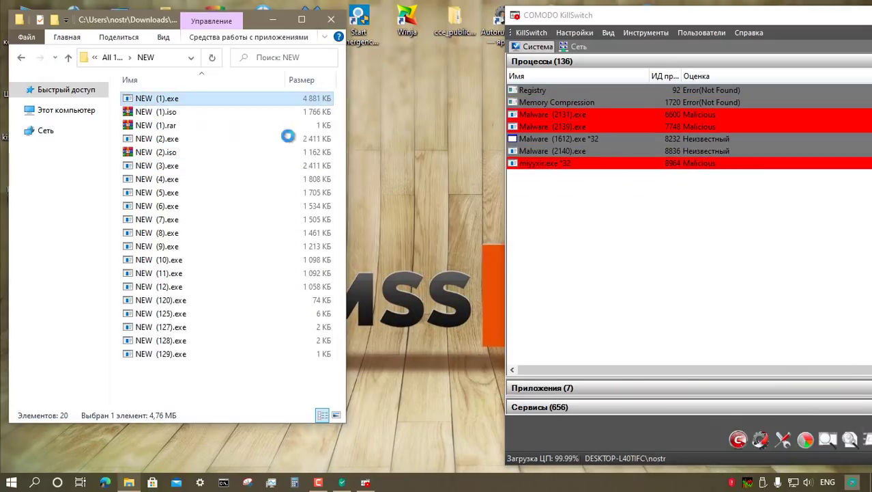
Open the NEW (1).iso archive, try to run PurchaseOrder.exe inside it, and close the archive.
double_click(199, 114)
double_click(296, 250)
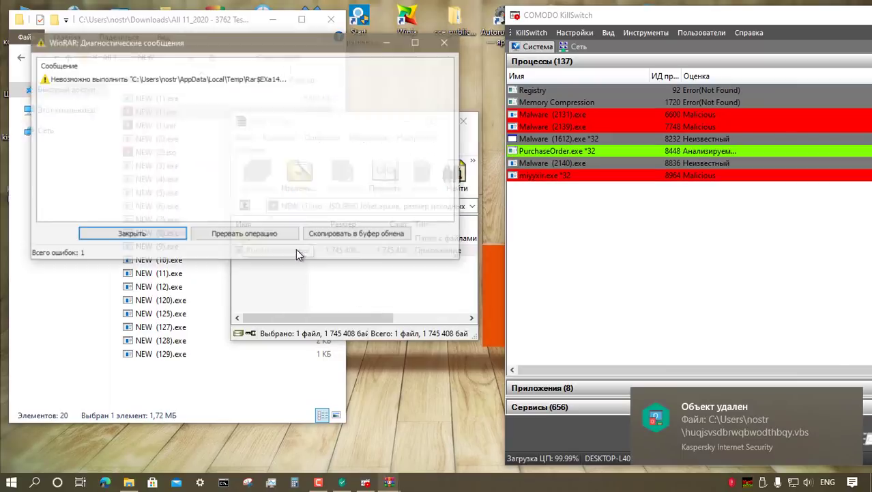
key("Escape")
left_click(463, 121)
Open and close the NEW (1).rar archive, try to run NEW (2).exe, and dismiss the error.
double_click(171, 128)
left_click(464, 121)
double_click(174, 139)
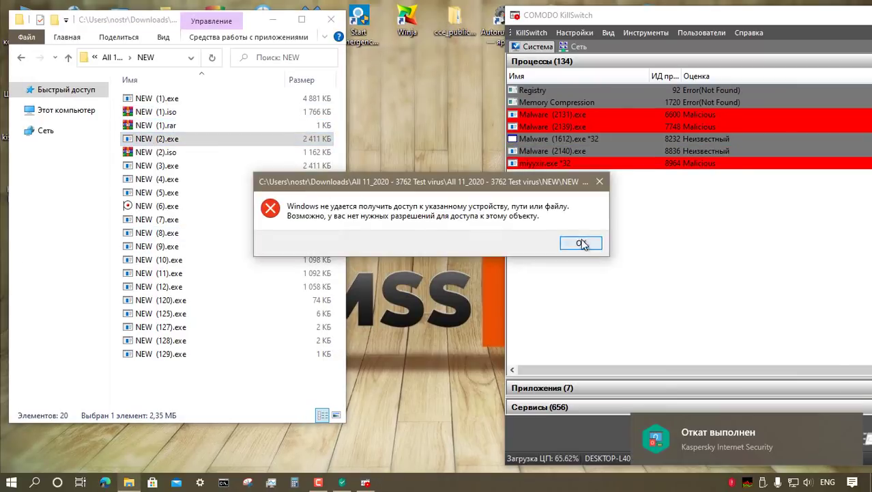
left_click(584, 242)
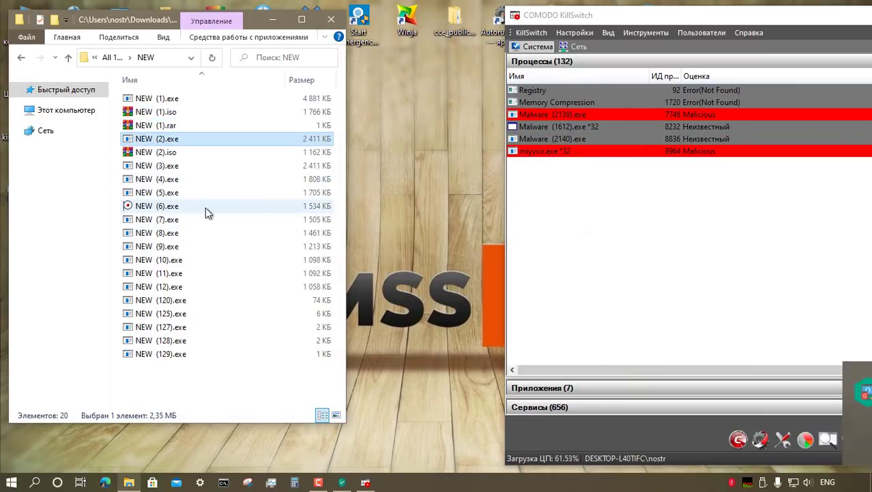
Open the NEW (2).iso archive, try to run the PRODUCT SPEC executable inside it, and close the archive.
double_click(167, 152)
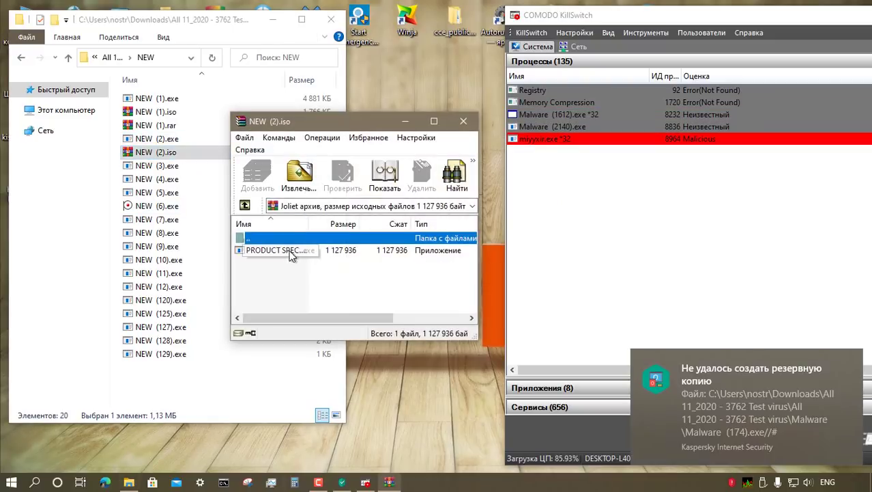
double_click(290, 253)
left_click(171, 233)
left_click(465, 121)
Run NEW (3).exe, NEW (4).exe and NEW (5).exe as administrator.
right_click(176, 165)
left_click(218, 163)
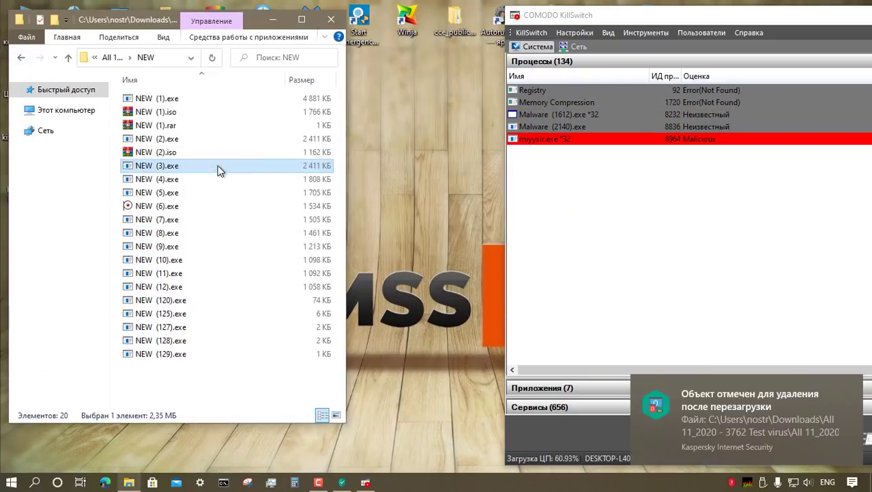
right_click(183, 179)
left_click(232, 163)
right_click(193, 193)
left_click(232, 164)
Run NEW (6).exe and NEW (7).exe as administrator, dismissing any error dialog.
right_click(181, 208)
right_click(183, 213)
left_click(211, 164)
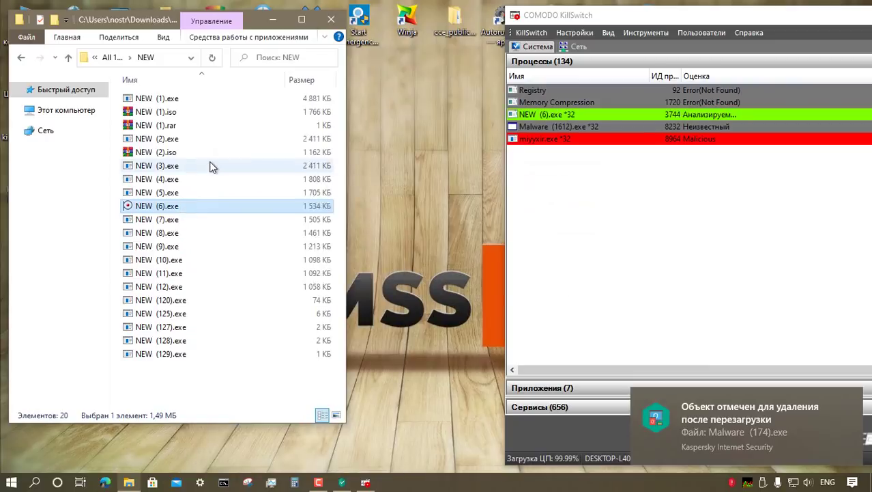
right_click(193, 219)
left_click(232, 163)
key("Escape")
Run NEW (8).exe, NEW (9).exe and NEW (10).exe as administrator.
right_click(191, 233)
left_click(239, 165)
right_click(201, 247)
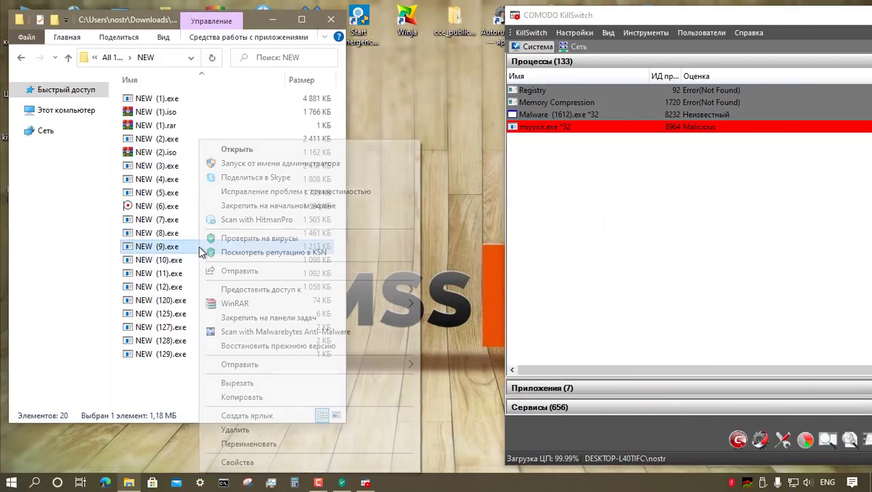
left_click(239, 163)
right_click(208, 260)
left_click(242, 163)
Try to run NEW (11).exe and NEW (12).exe as administrator and dismiss the error dialogs.
right_click(200, 273)
left_click(251, 165)
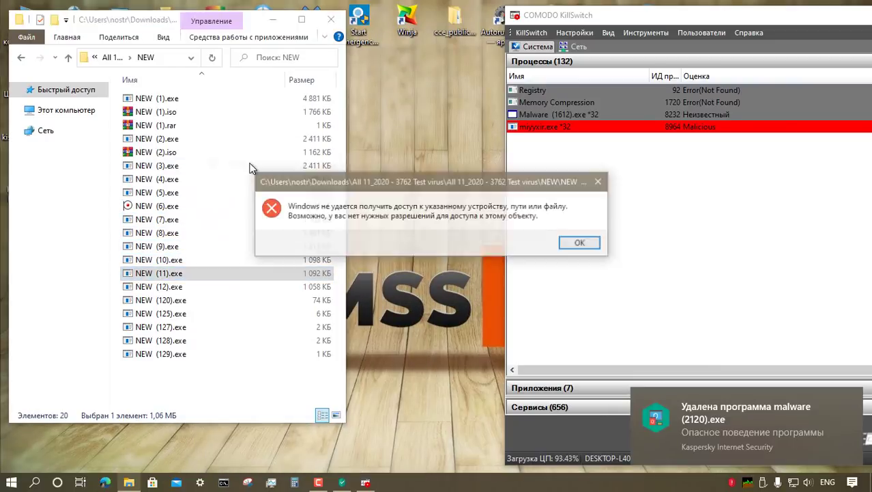
key("Escape")
right_click(228, 286)
left_click(255, 164)
key("Escape")
Run NEW (120).exe and NEW (125).exe as administrator, dismissing any error dialog.
right_click(197, 299)
left_click(252, 163)
right_click(205, 325)
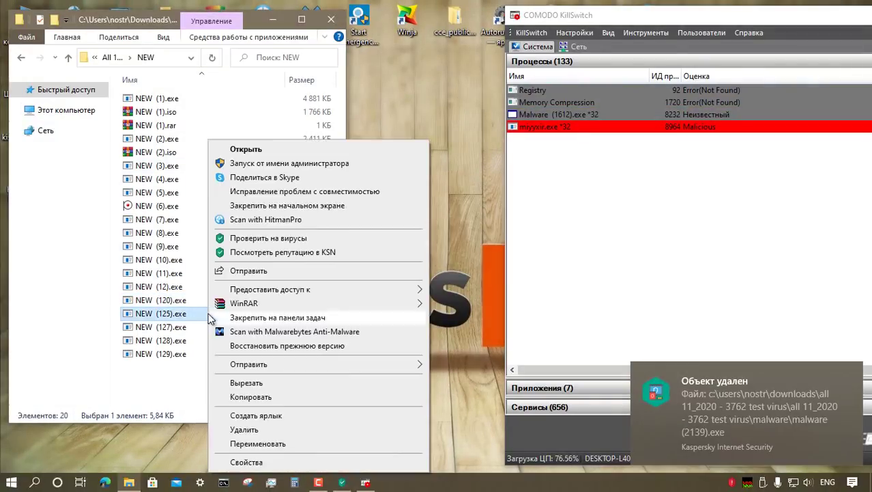
left_click(246, 161)
key("Escape")
Try to run NEW (128).exe and NEW (129).exe and dismiss their dialogs.
right_click(230, 340)
key("Escape")
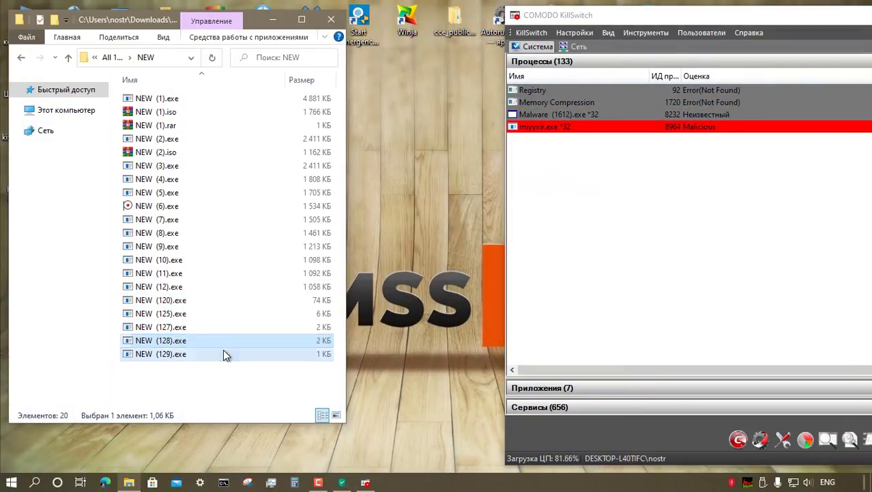
double_click(223, 353)
key("Return")
Open the RansomWare folder, try to run RansomWare (1).exe, and dismiss the error.
left_click(68, 58)
double_click(155, 189)
left_click(192, 101)
double_click(193, 101)
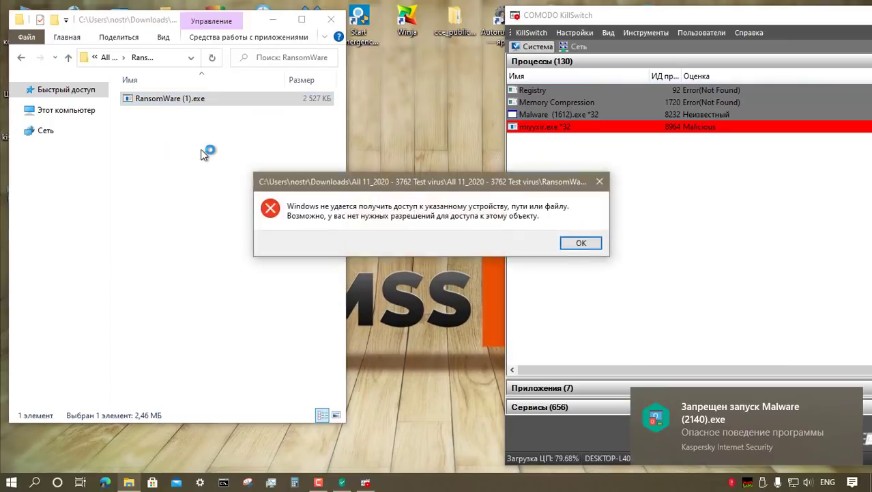
key("Return")
Open the Scareware folder, run Scareware (5).exe and Scareware (8).exe, and dismiss the missing messages file error.
key("alt+Up")
left_click(193, 99)
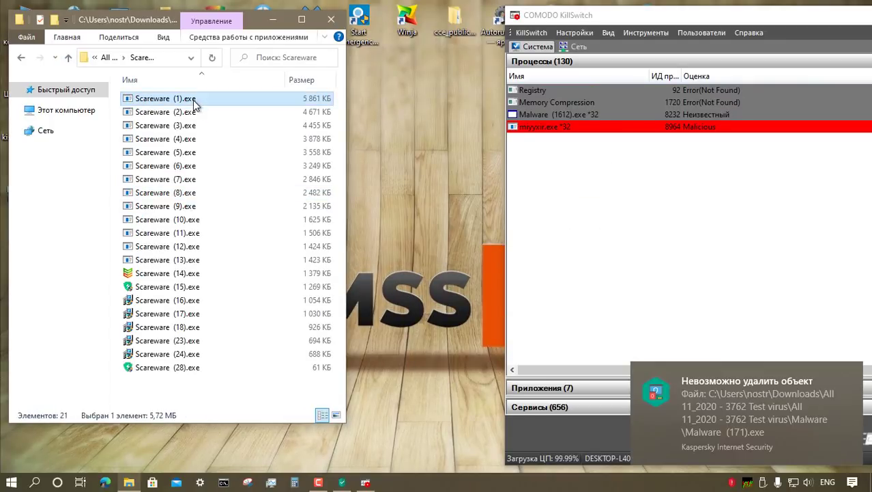
double_click(204, 152)
right_click(205, 152)
double_click(210, 192)
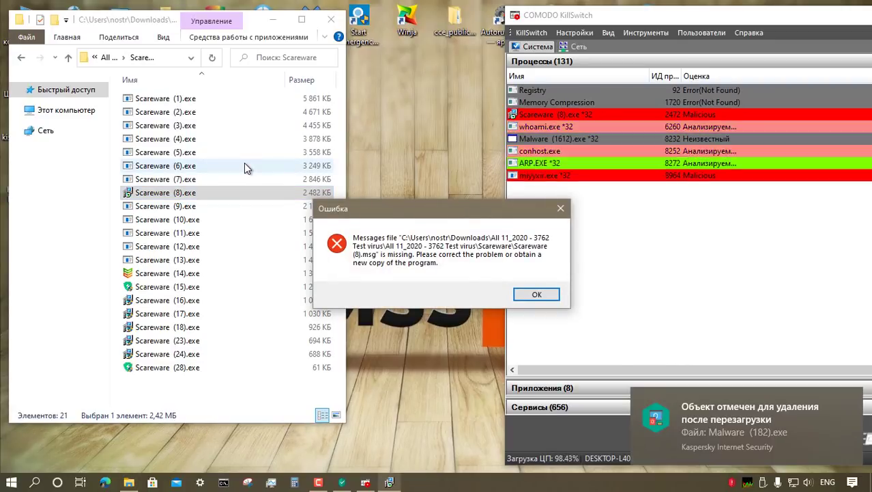
left_click(537, 293)
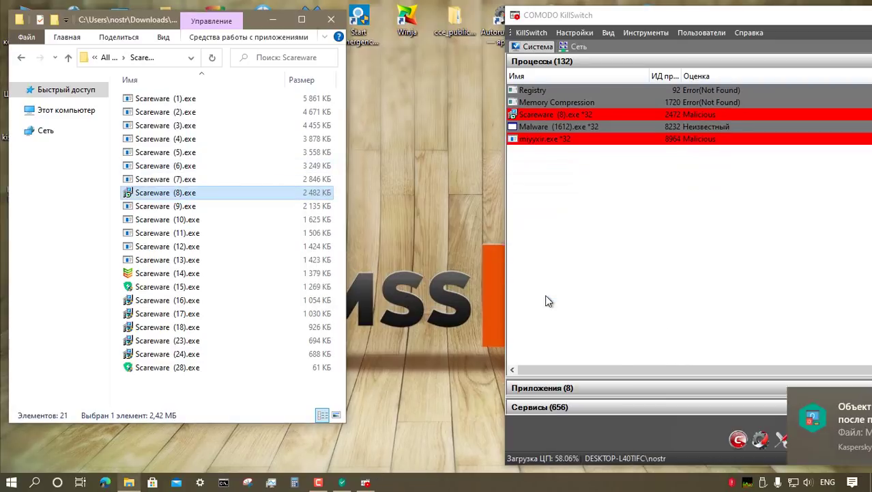
Try to run Scareware (13).exe, run Scareware (15).exe as administrator, and exit the ByteFence installation wizard.
double_click(220, 267)
key("Return")
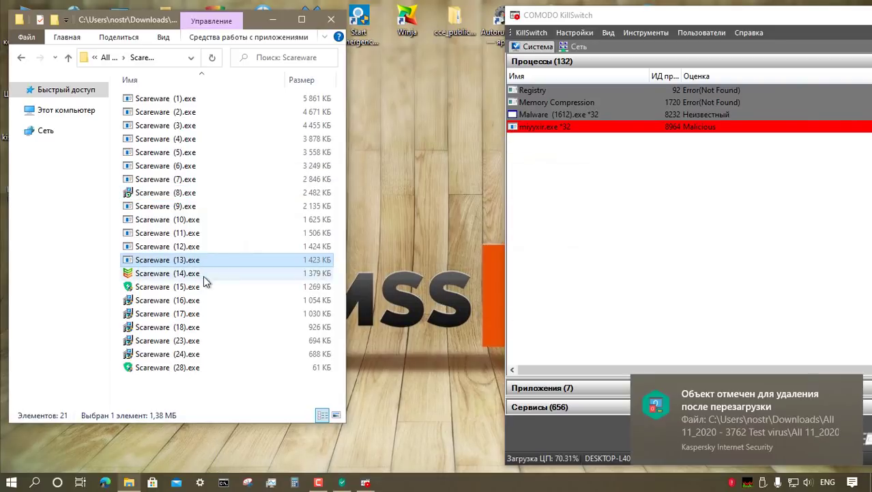
right_click(202, 286)
left_click(258, 163)
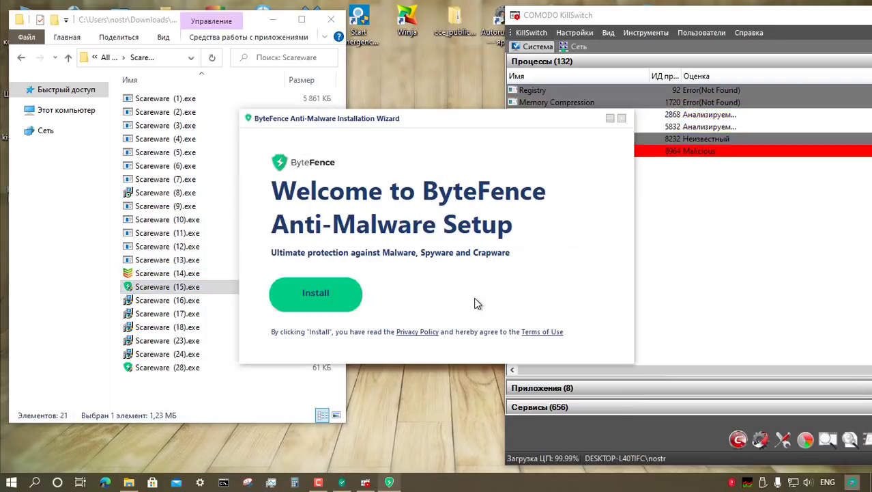
left_click(622, 119)
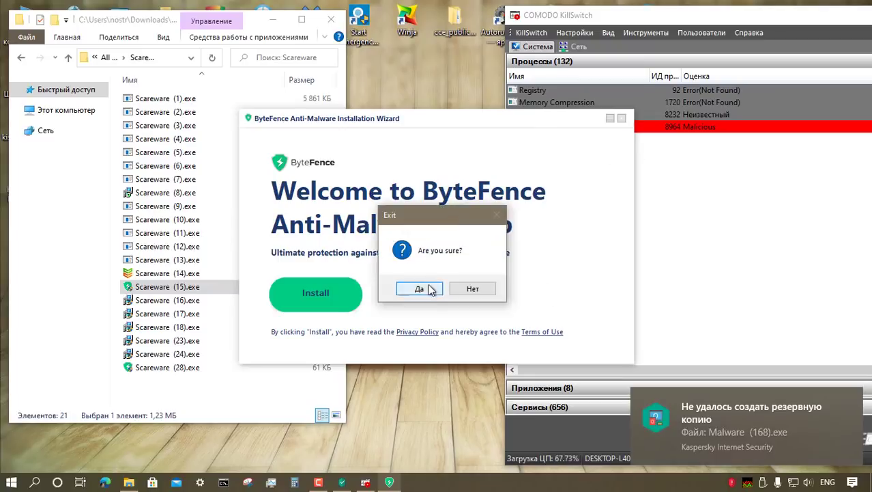
left_click(425, 290)
Run Scareware (18).exe, cancel the DriverUpdate setup and finish its wizard.
double_click(211, 326)
left_click(326, 343)
left_click(409, 269)
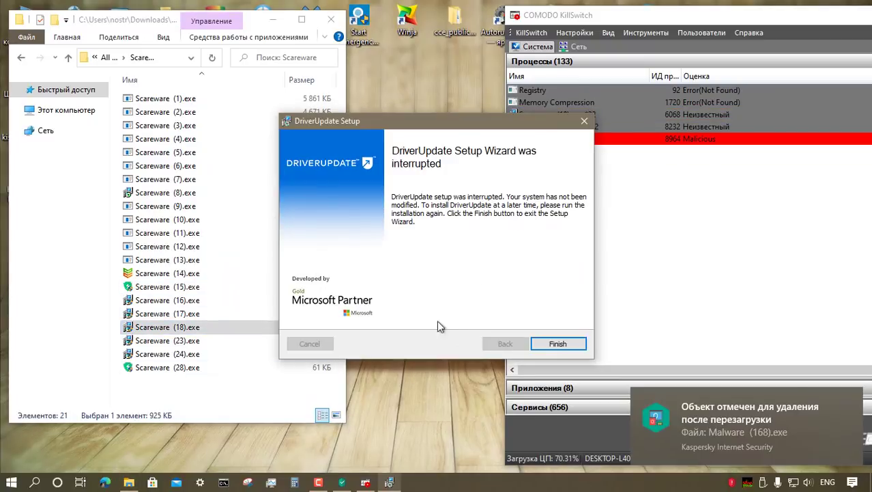
left_click(558, 344)
Open the SpyAgent folder, try to run SpyAgent (1).exe and SpyAgent (2).exe, and dismiss the error dialog.
left_click(68, 58)
double_click(177, 205)
double_click(194, 98)
right_click(191, 115)
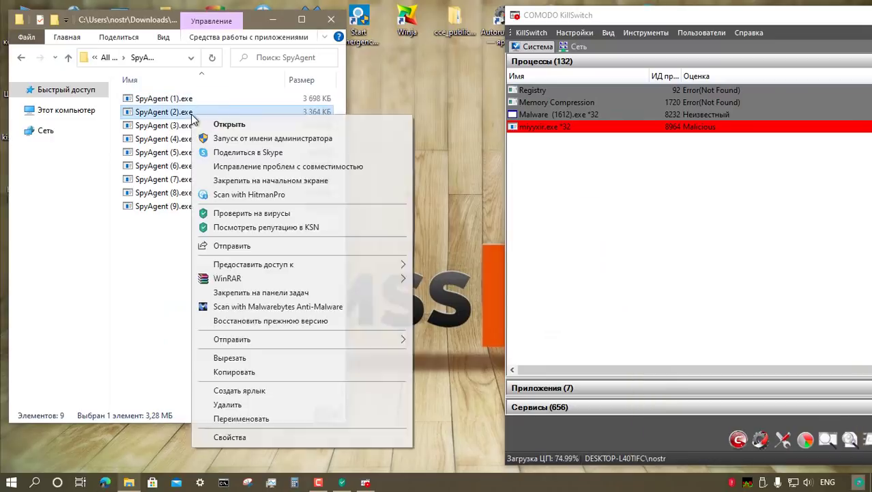
left_click(225, 123)
left_click(579, 242)
Try to run the SpyAgent samples from SpyAgent (3).exe through SpyAgent (9).exe, dismissing any error dialogs.
left_click(193, 127)
double_click(220, 141)
key("Return")
double_click(217, 155)
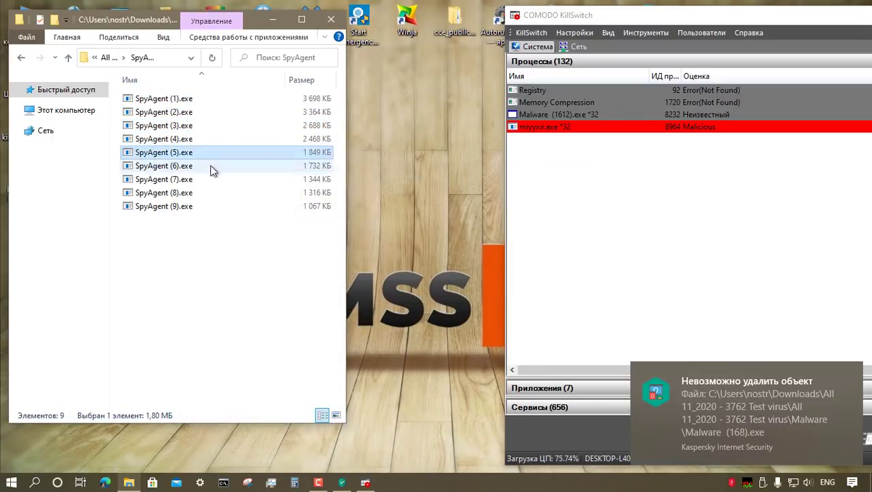
double_click(210, 166)
double_click(205, 179)
double_click(216, 193)
left_click(206, 206)
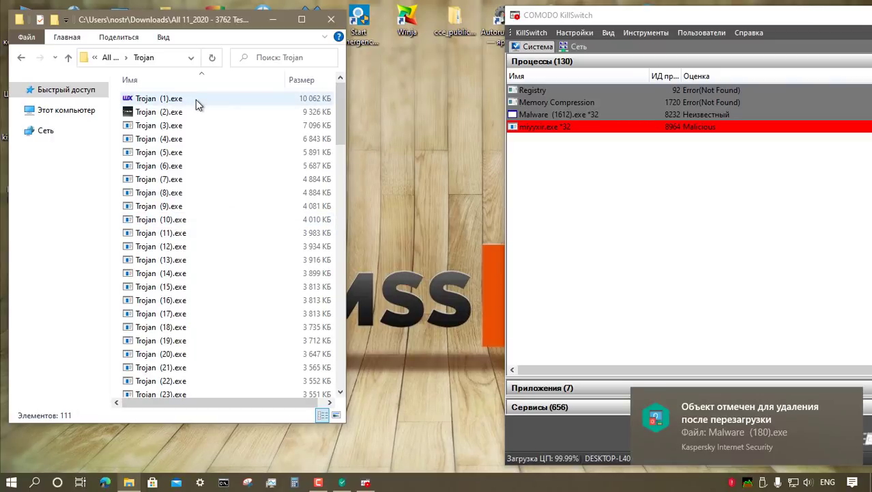
Run Trojan (1).exe and complete the Winmax Miner 6.3 installation in the default folder, launching the program on finish.
right_click(202, 101)
double_click(183, 99)
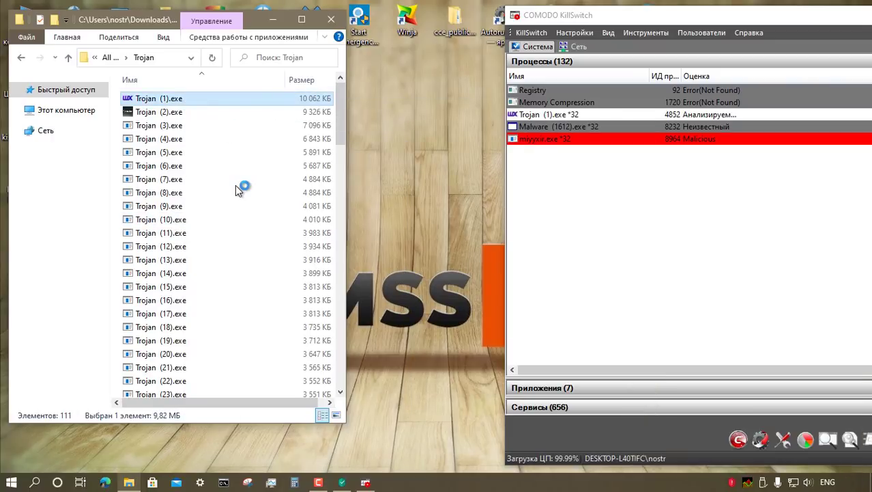
left_click(450, 269)
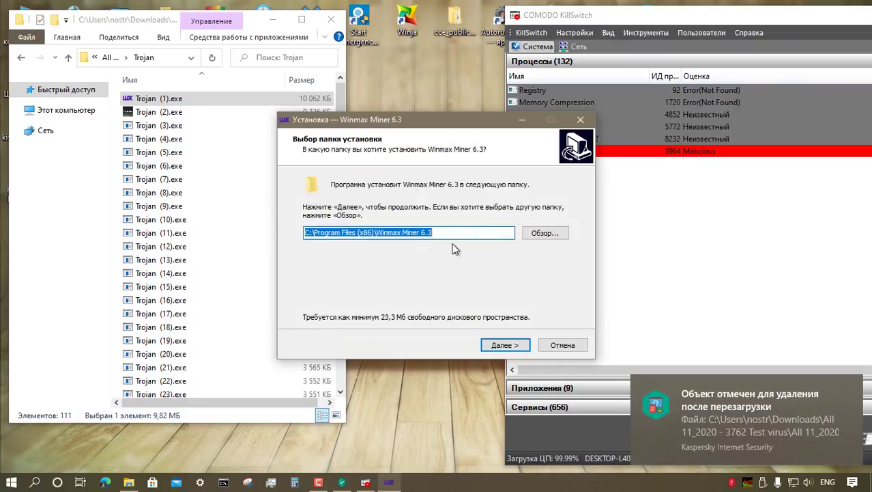
key("Return")
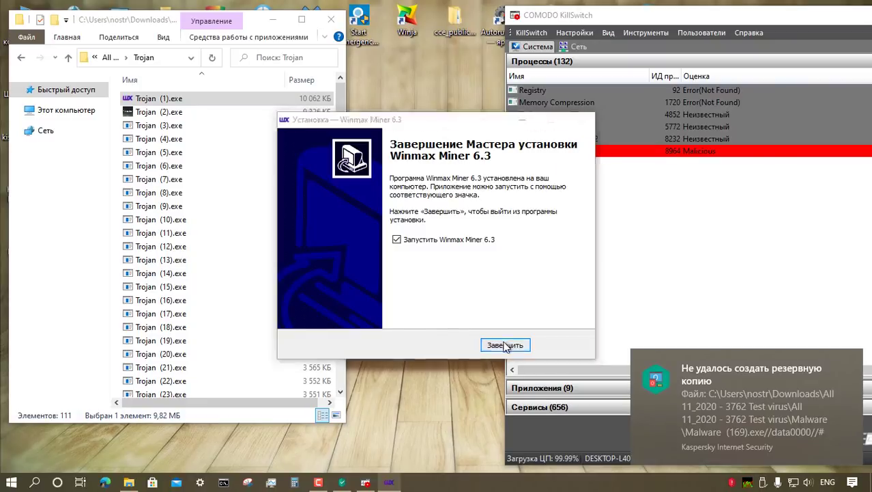
left_click(505, 345)
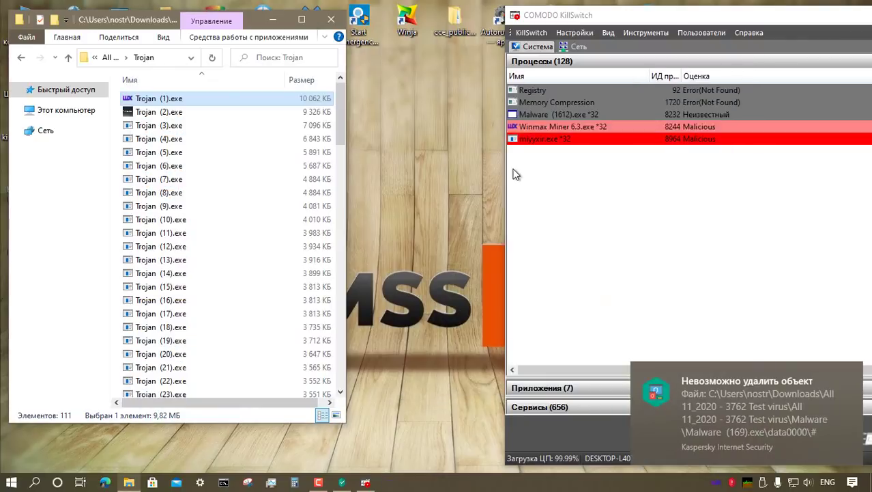
Run Trojan (2).exe, Trojan (13).exe and Trojan (21).exe as administrator.
right_click(185, 112)
left_click(221, 139)
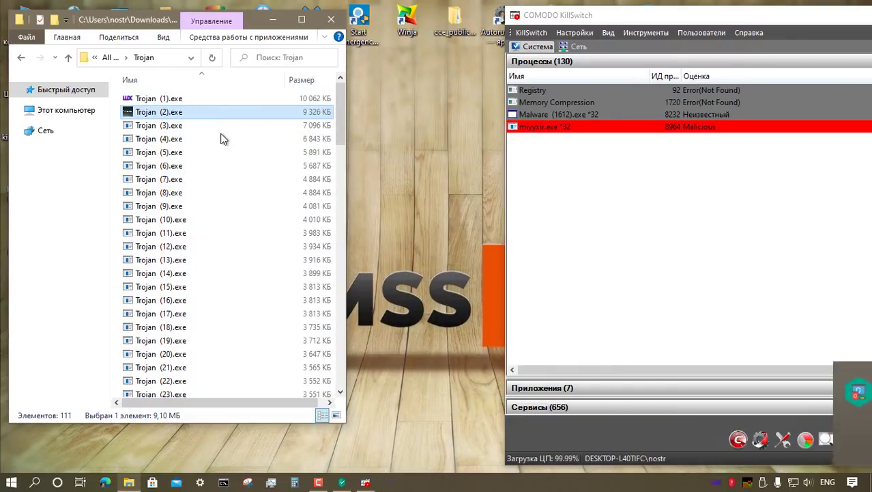
left_click(187, 167)
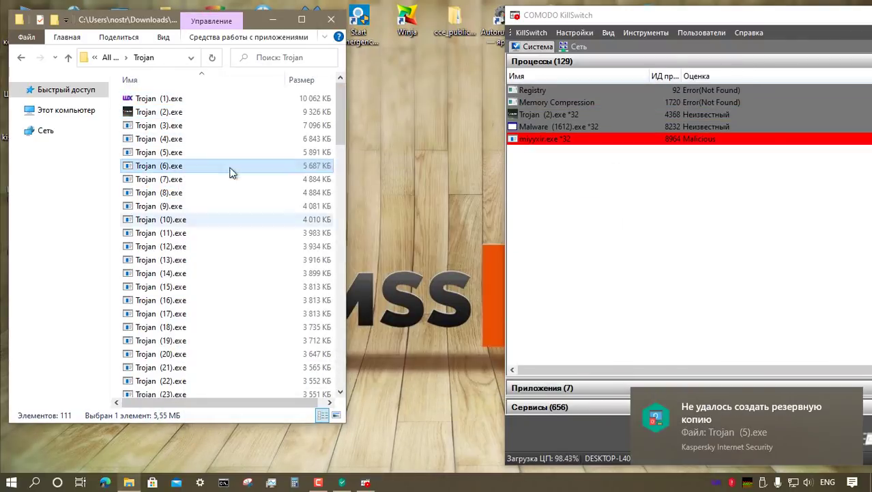
double_click(210, 260)
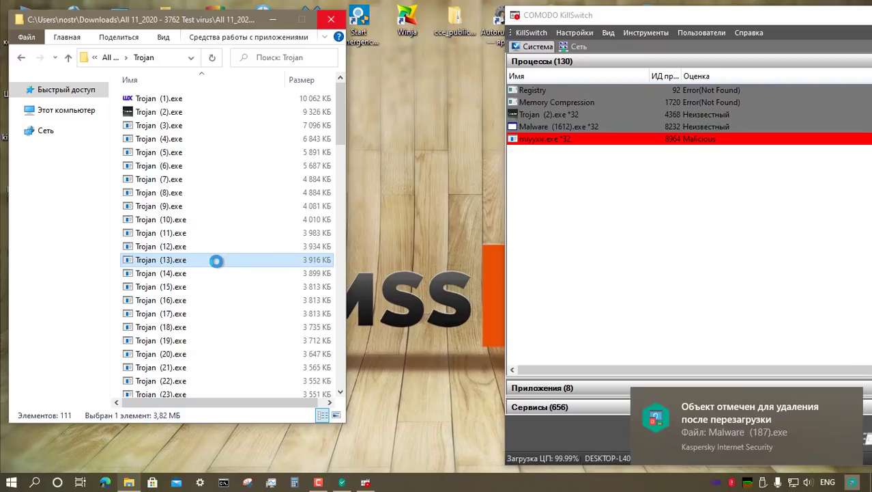
right_click(216, 260)
left_click(265, 165)
right_click(213, 365)
left_click(264, 56)
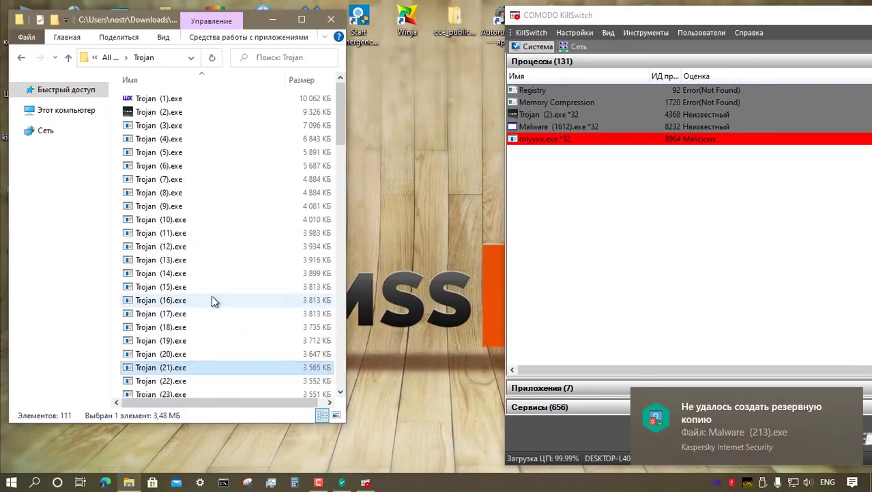
Run Trojan (25).exe and Trojan (33).exe as administrator.
scroll(212, 295, "down", 1)
right_click(209, 108)
left_click(247, 135)
right_click(236, 218)
left_click(263, 164)
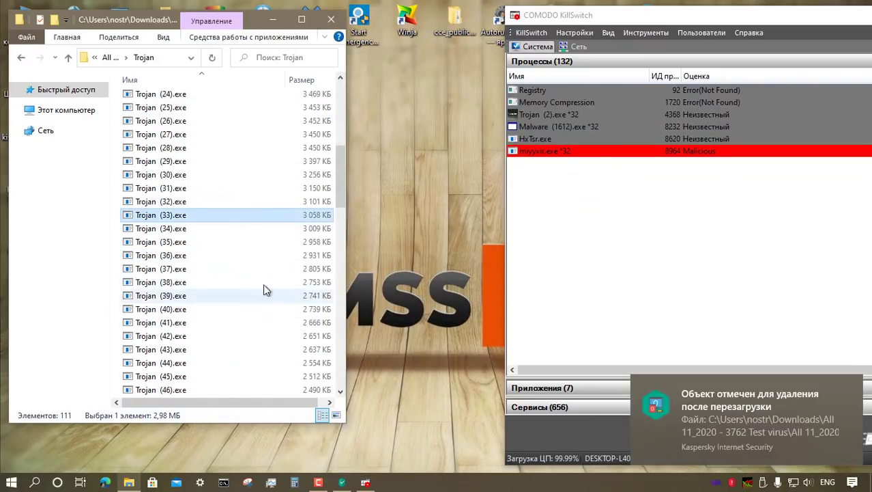
Try to run Trojan (40).exe and Trojan (45).exe.
double_click(245, 309)
right_click(240, 309)
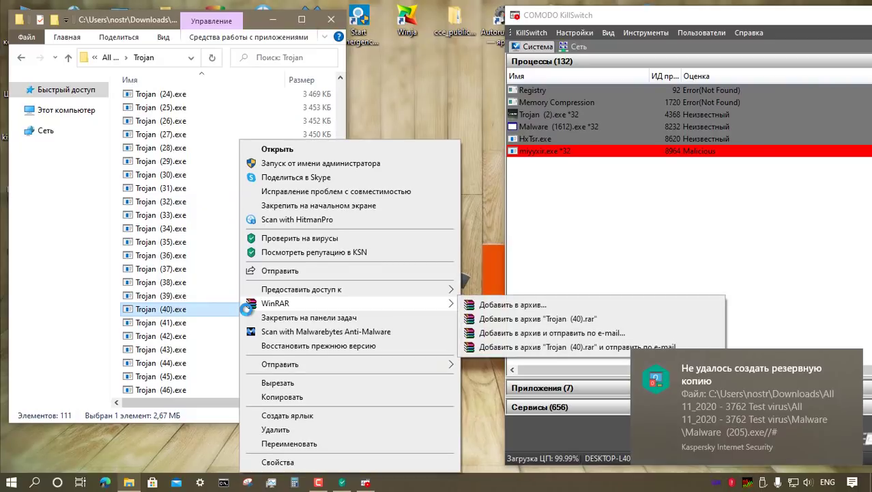
left_click(210, 383)
right_click(210, 383)
key("Escape")
Run Trojan (58).exe and Trojan (63).exe as administrator.
scroll(262, 202, "down", 7)
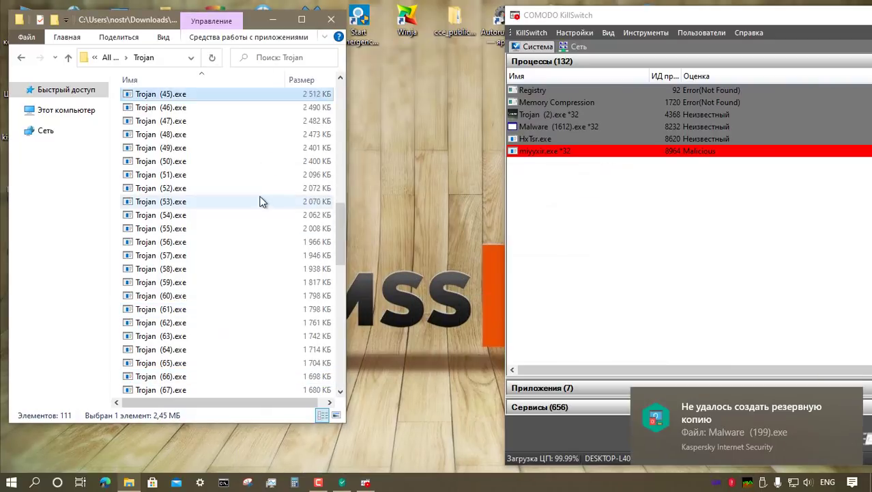
right_click(240, 108)
left_click(288, 134)
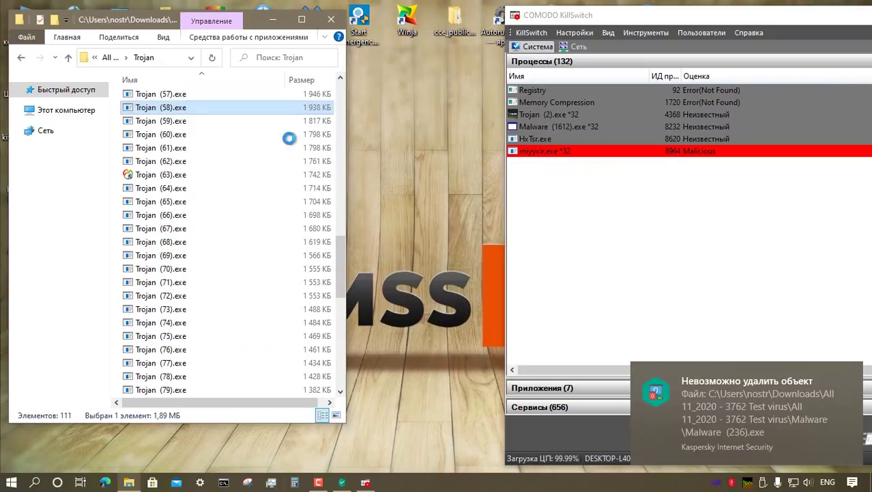
right_click(230, 178)
left_click(257, 165)
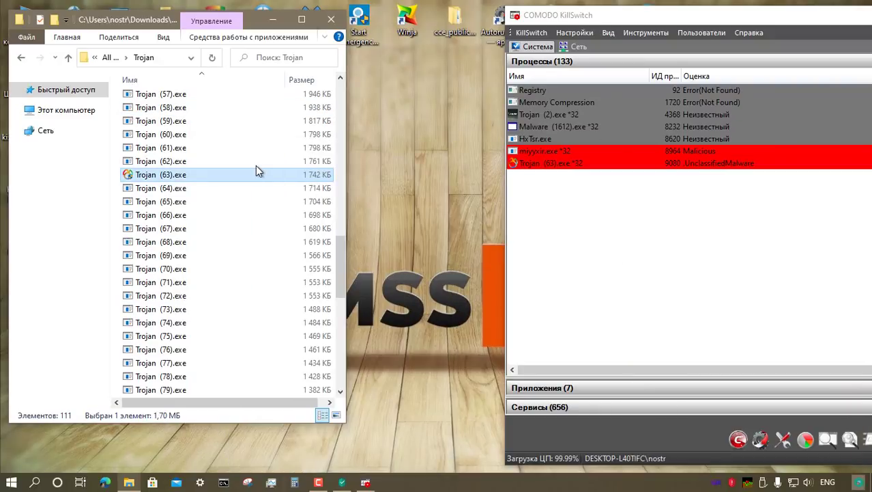
Try to run Trojan (68).exe, Trojan (74).exe and Trojan (79).exe as administrator, dismissing the access error dialogs.
left_click(220, 245)
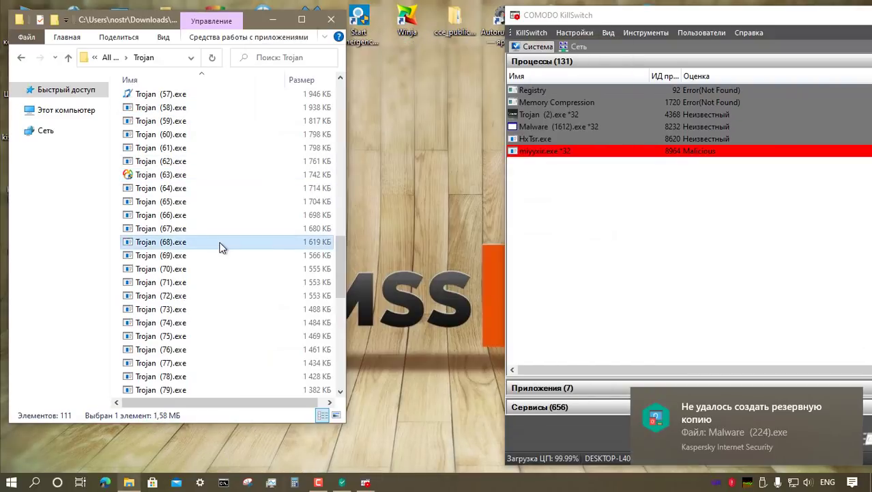
right_click(219, 243)
left_click(282, 162)
key("Return")
right_click(231, 322)
left_click(280, 163)
key("Return")
right_click(218, 388)
left_click(270, 81)
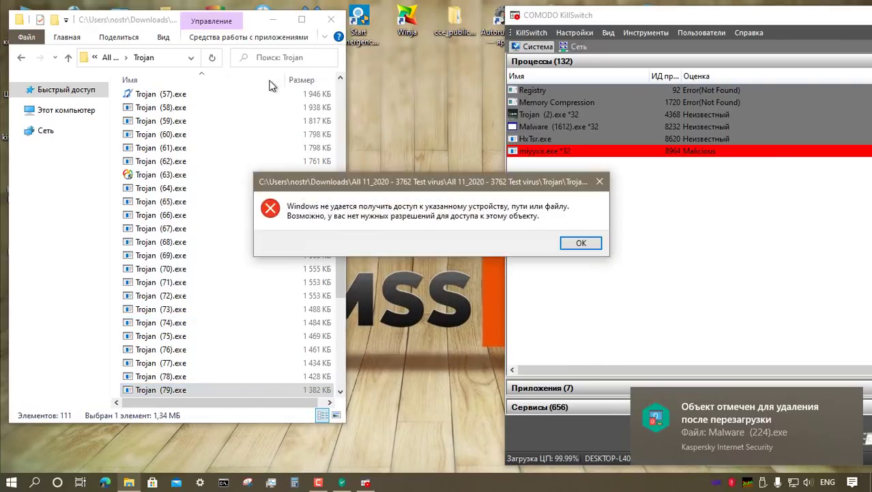
key("Return")
Try to run Trojan (84).exe, then Trojan (91).exe and Trojan (99).exe as administrator, dismissing any error dialogs.
scroll(247, 136, "down", 8)
double_click(244, 134)
key("Return")
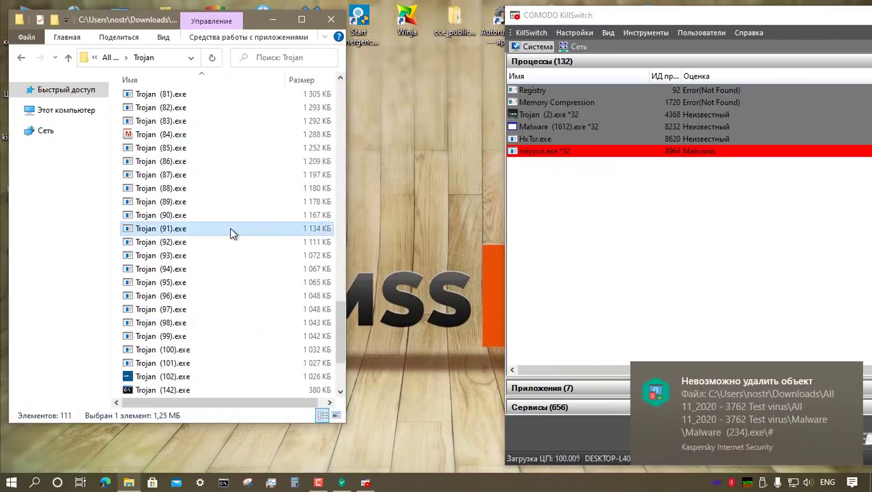
right_click(231, 233)
left_click(275, 163)
key("Return")
right_click(221, 335)
left_click(285, 164)
Try to run Trojan (102).exe and Trojan (142).exe as administrator.
right_click(217, 376)
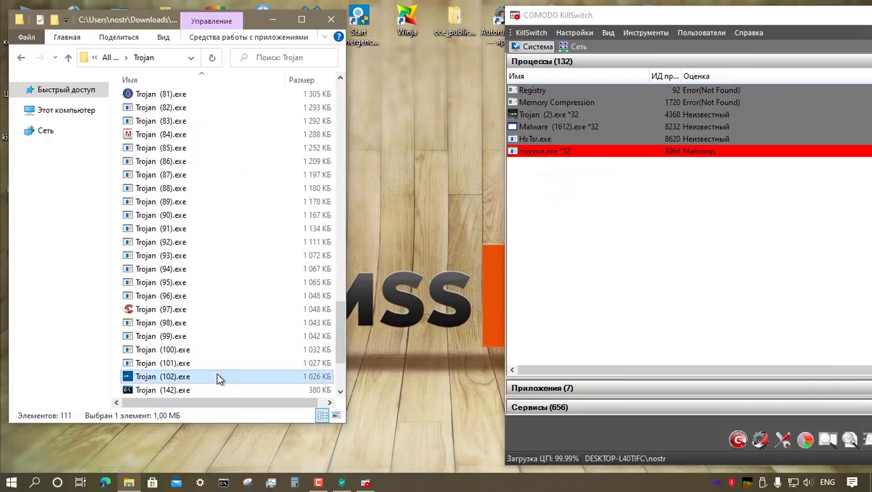
right_click(217, 376)
key("Escape")
right_click(207, 386)
left_click(276, 76)
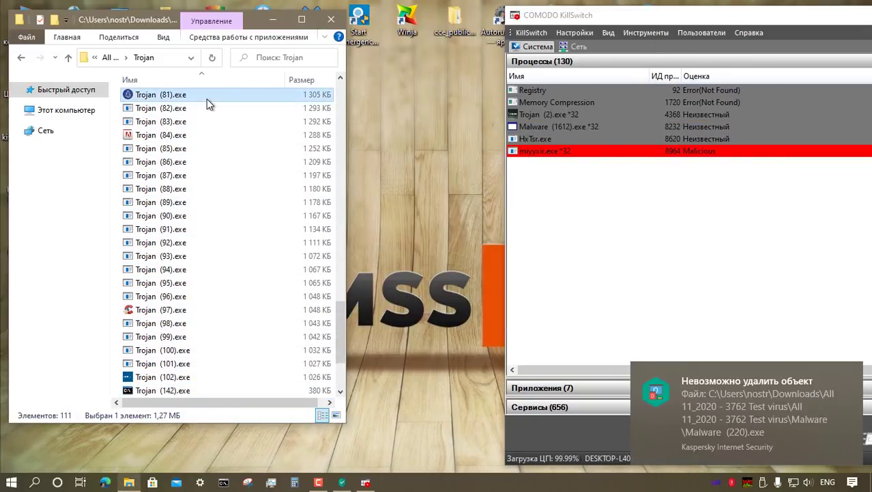
Try to run Trojan (81).exe as administrator and Trojan (97).exe normally, dismissing any error dialogs.
right_click(207, 99)
left_click(239, 129)
key("Return")
scroll(208, 310, "down", 3)
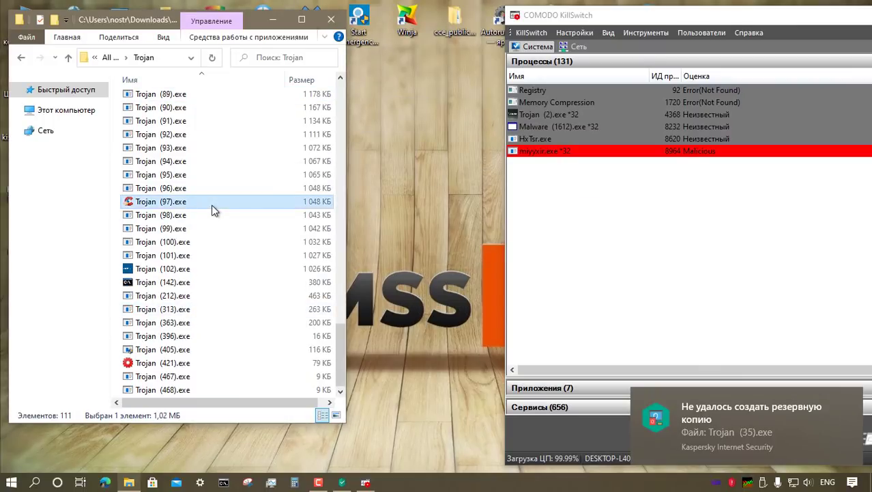
double_click(211, 205)
key("Return")
Run Trojan (405).exe, close its REvil Decryptor window, and launch Trojan (421).exe.
right_click(216, 353)
left_click(242, 29)
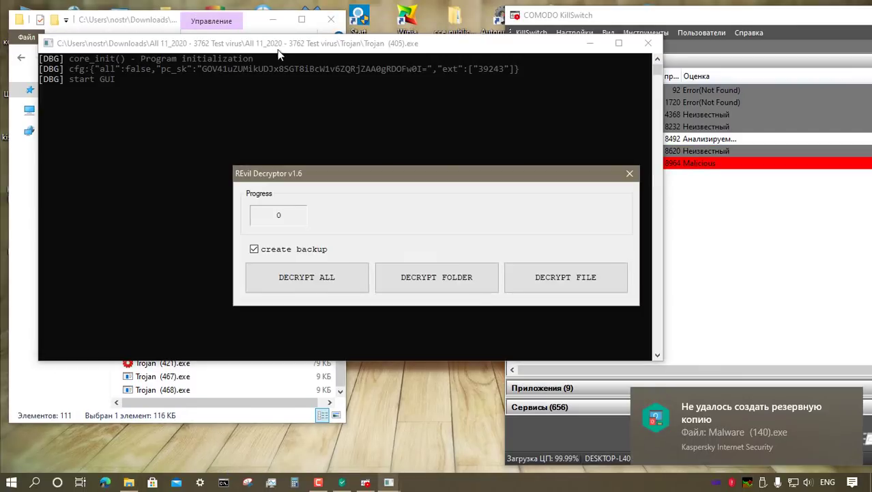
left_click(630, 175)
double_click(209, 376)
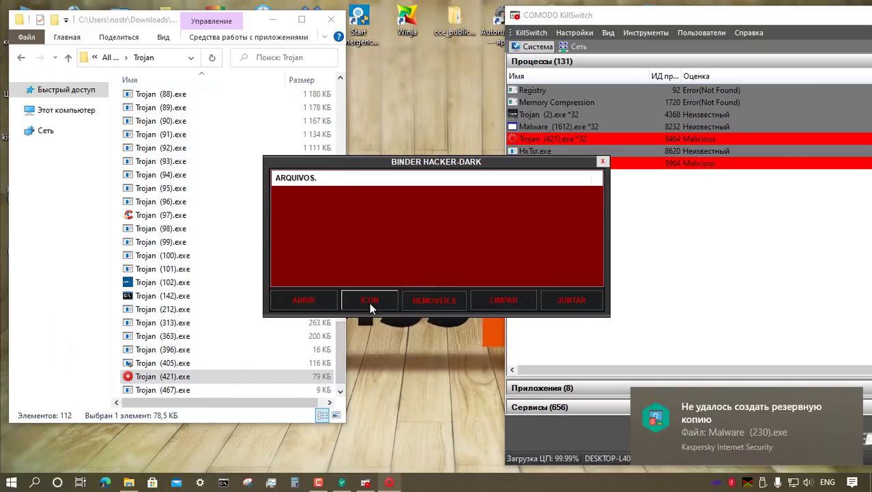
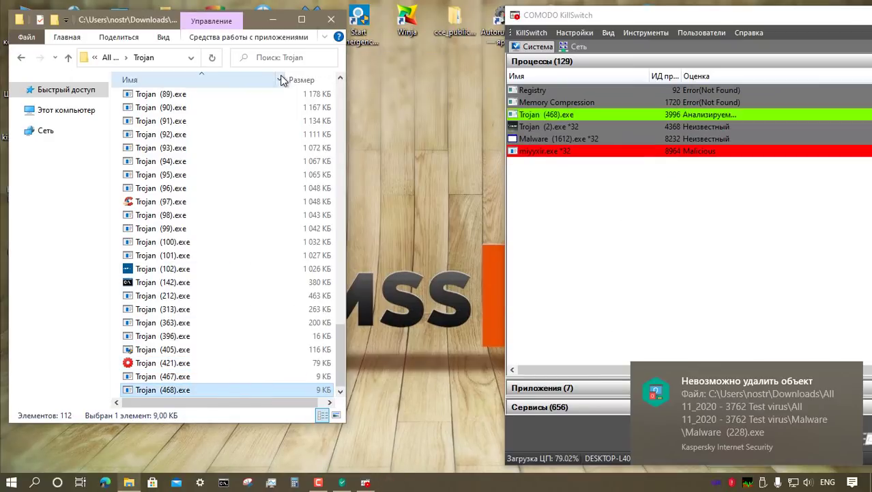
Open the TrojanCryptor folder and run TrojanCryptor (1).exe as administrator.
left_click(68, 57)
double_click(179, 231)
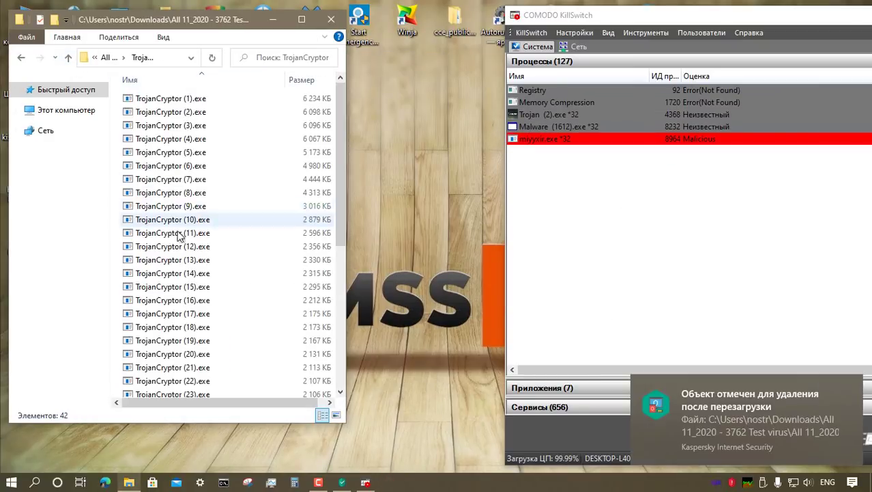
left_click(211, 101)
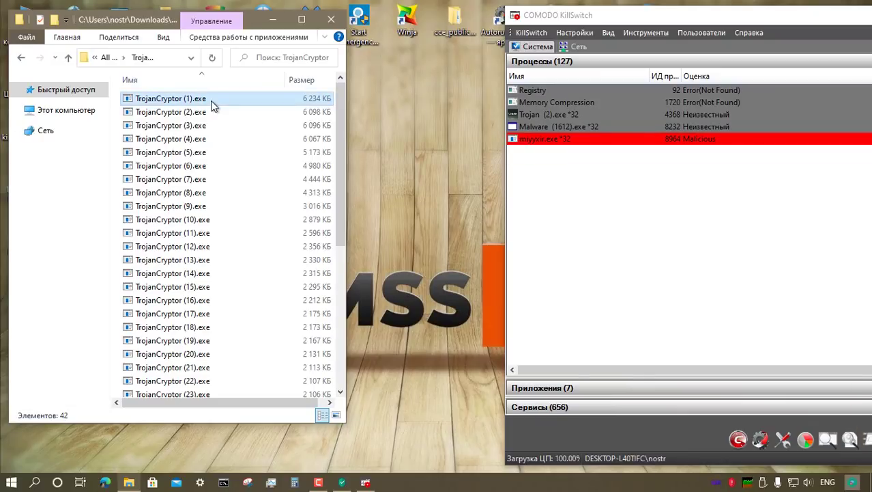
right_click(210, 100)
left_click(243, 124)
Try to run TrojanCryptor (4).exe and TrojanCryptor (11).exe as administrator, dismissing any error dialog.
left_click(232, 141)
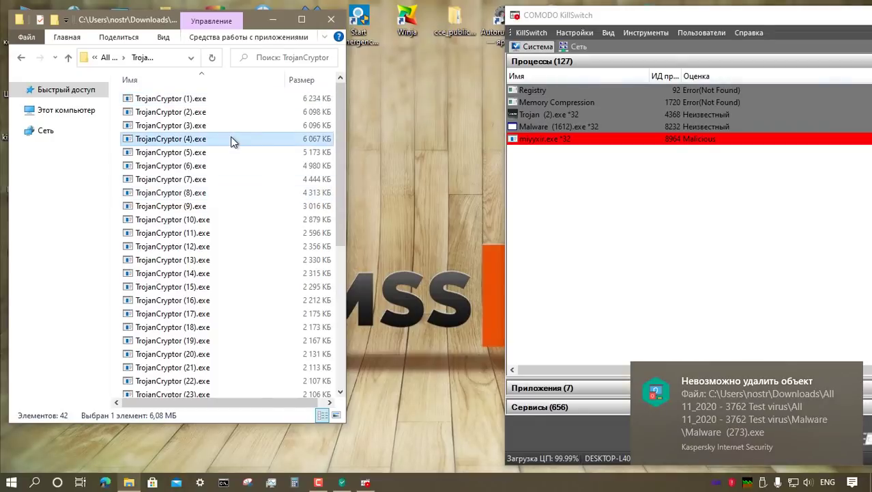
right_click(232, 141)
left_click(261, 163)
key("Return")
left_click(224, 232)
right_click(226, 233)
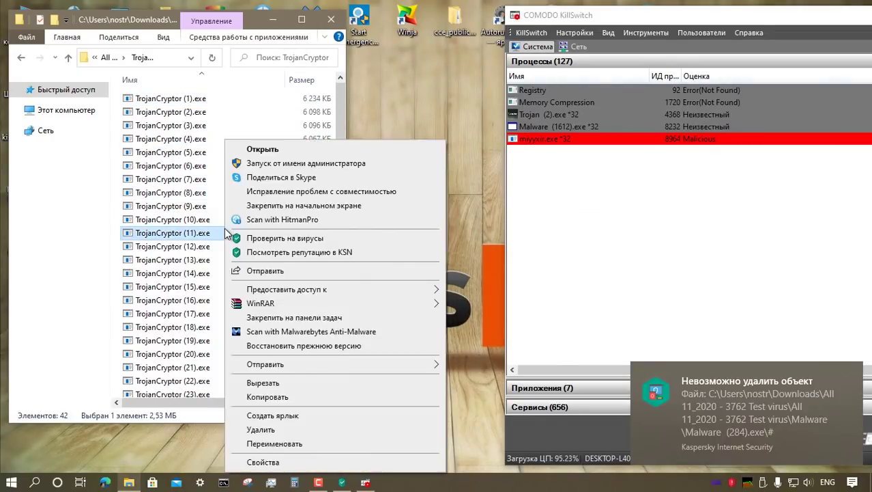
key("Escape")
Try to run TrojanCryptor (19).exe and TrojanCryptor (22).exe in the TrojanCryptor folder.
left_click(230, 342)
right_click(233, 340)
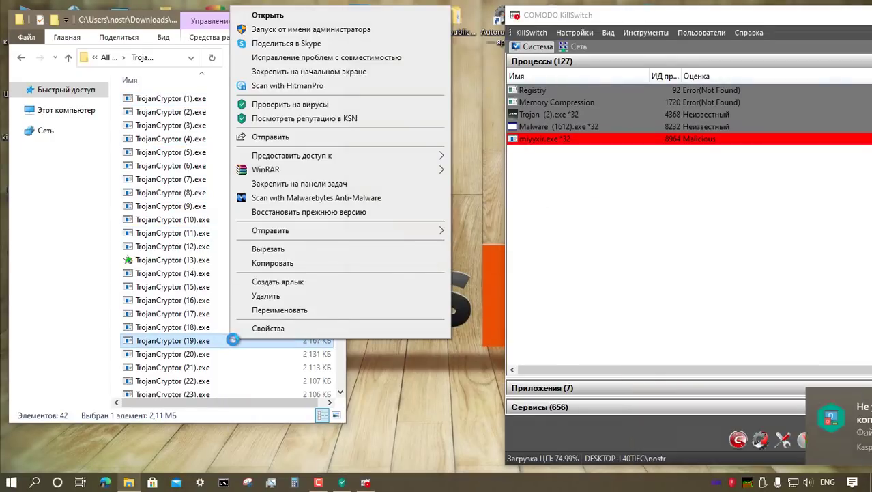
key("Escape")
left_click(244, 382)
right_click(244, 383)
key("Escape")
Try to run TrojanCryptor (13).exe, TrojanCryptor (10).exe and TrojanCryptor (5).exe, dismissing any error dialogs.
right_click(226, 259)
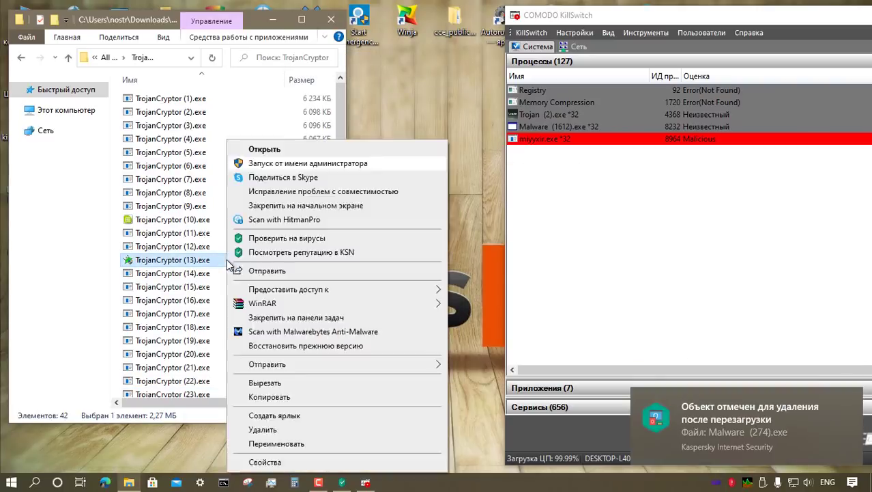
left_click(254, 146)
key("Return")
left_click(711, 245)
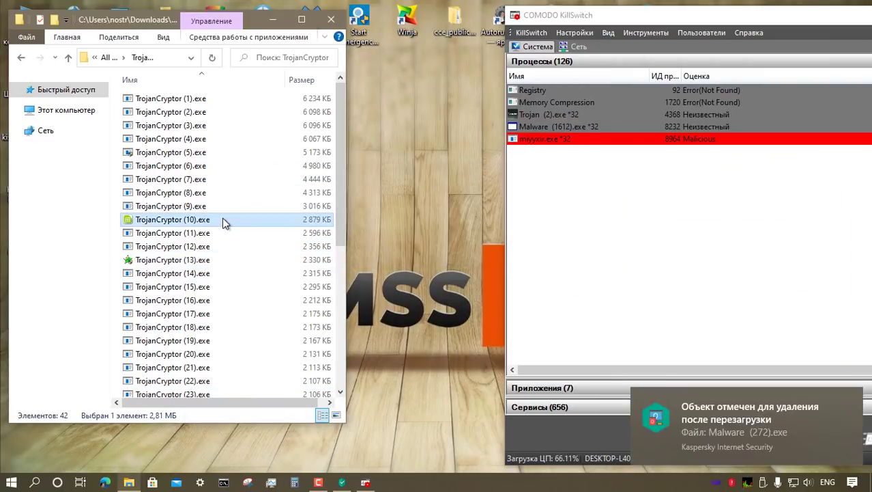
right_click(222, 218)
double_click(232, 154)
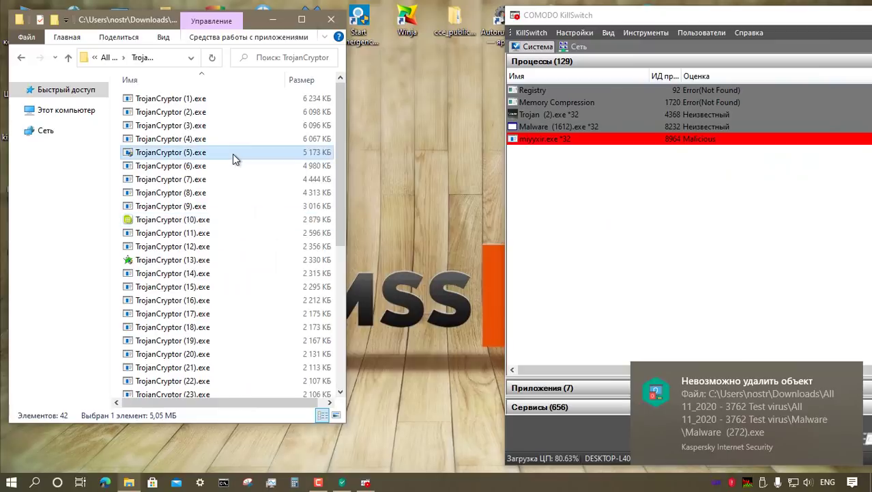
Try to run TrojanCryptor (21).exe and TrojanCryptor (27).exe, dismissing any error dialog.
scroll(266, 181, "down", 6)
double_click(245, 134)
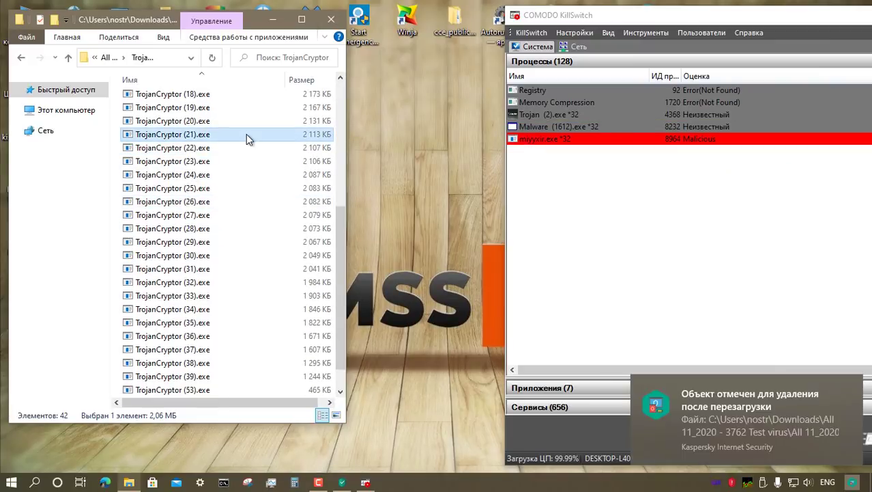
key("Return")
right_click(239, 216)
key("Escape")
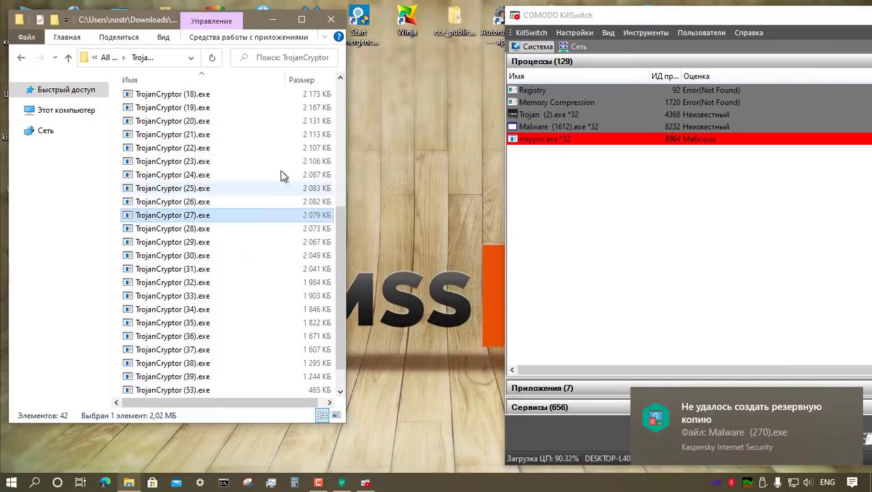
Try to run TrojanCryptor (32).exe and TrojanCryptor (35).exe, dismissing any error dialog.
right_click(250, 282)
key("Escape")
right_click(247, 300)
left_click(313, 166)
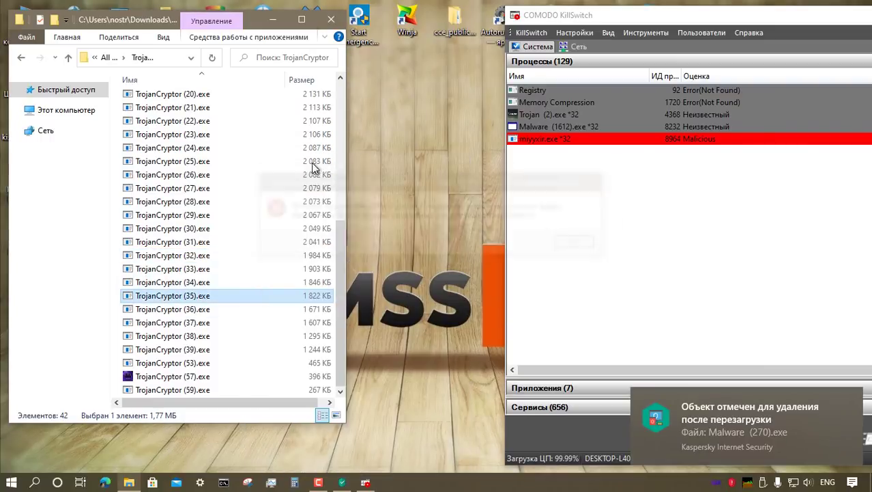
Run TrojanCryptor (57).exe, and launch TrojanCryptor (59).exe as administrator.
right_click(240, 377)
left_click(249, 65)
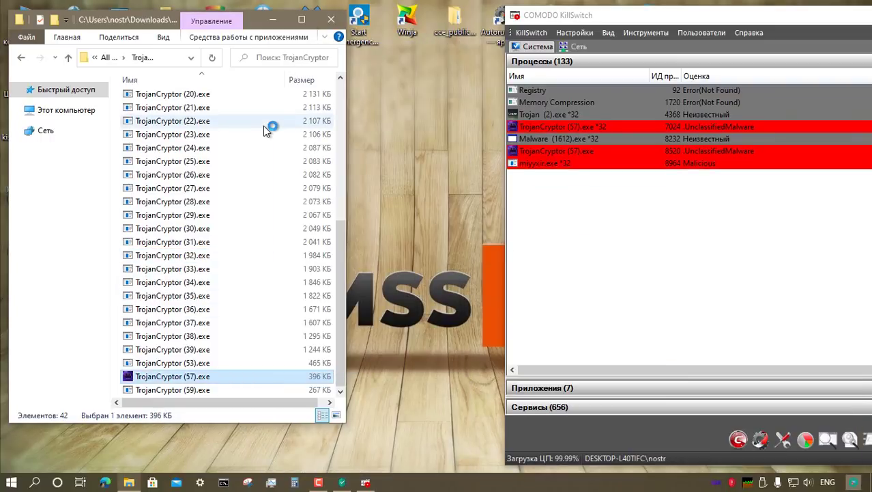
left_click(216, 389)
right_click(216, 389)
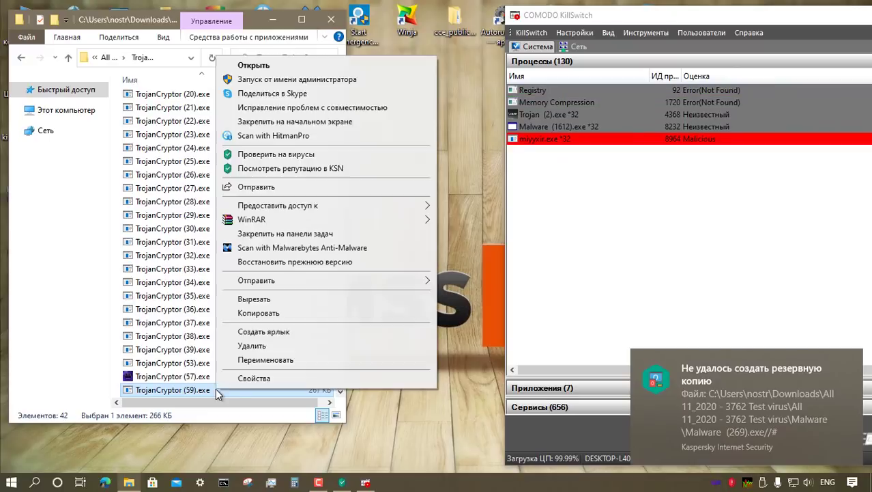
left_click(274, 81)
Open the Virus folder and try to run Virus (1).exe and Virus (7).exe, dismissing any error dialog.
key("BackSpace")
double_click(177, 247)
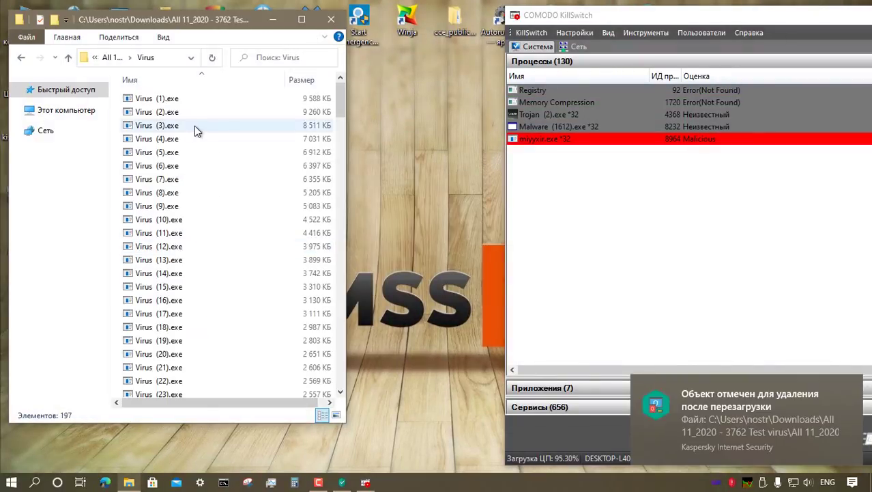
right_click(195, 100)
left_click(217, 126)
key("Return")
right_click(194, 179)
left_click(222, 165)
Try to run Virus (15).exe as administrator and Virus (21).exe, dismissing any error dialogs.
right_click(214, 286)
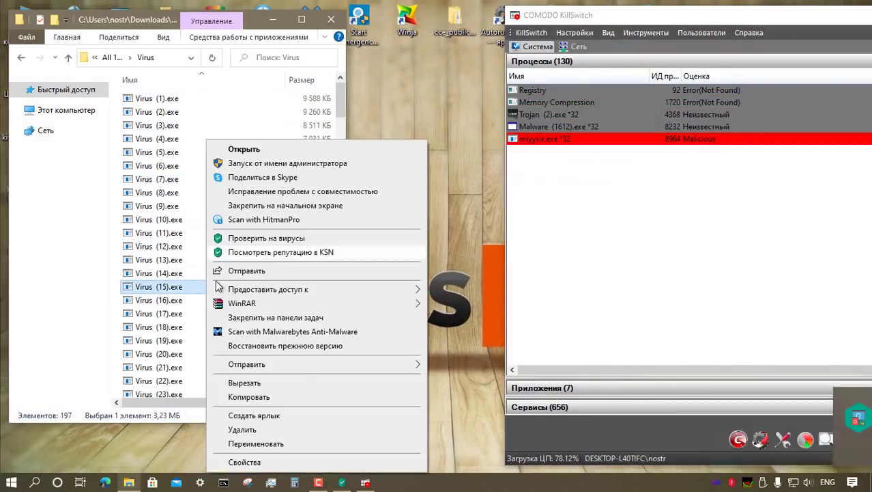
left_click(232, 162)
left_click(702, 242)
right_click(245, 367)
left_click(313, 58)
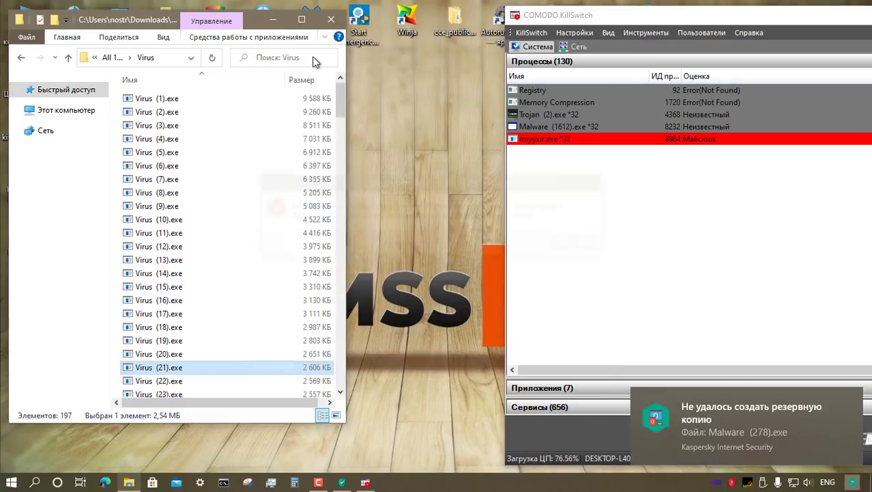
Try to run Virus (32).exe, Virus (41).exe and Virus (49).exe, dismissing any error dialogs.
scroll(253, 215, "down", 10)
right_click(221, 122)
left_click(288, 146)
right_click(230, 244)
left_click(273, 163)
key("Return")
right_click(212, 354)
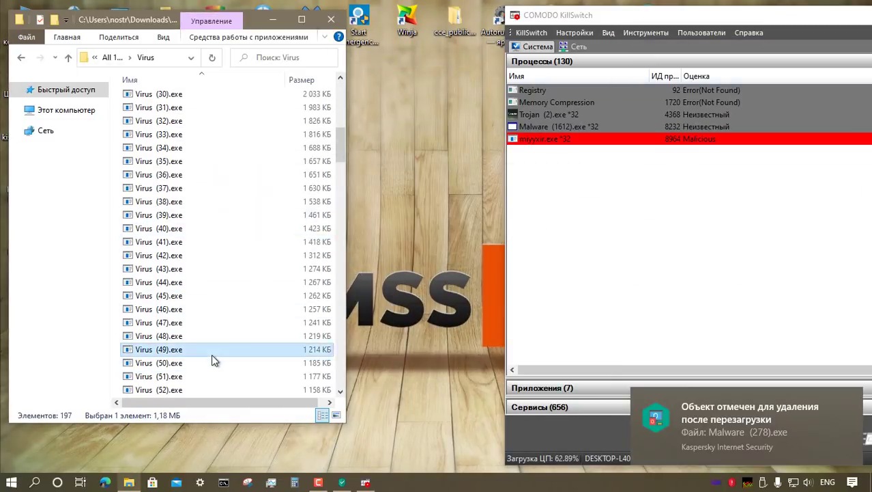
left_click(286, 46)
key("Return")
Run Virus (57).exe and Virus (59).exe from the Virus folder.
scroll(260, 124, "down", 8)
right_click(259, 123)
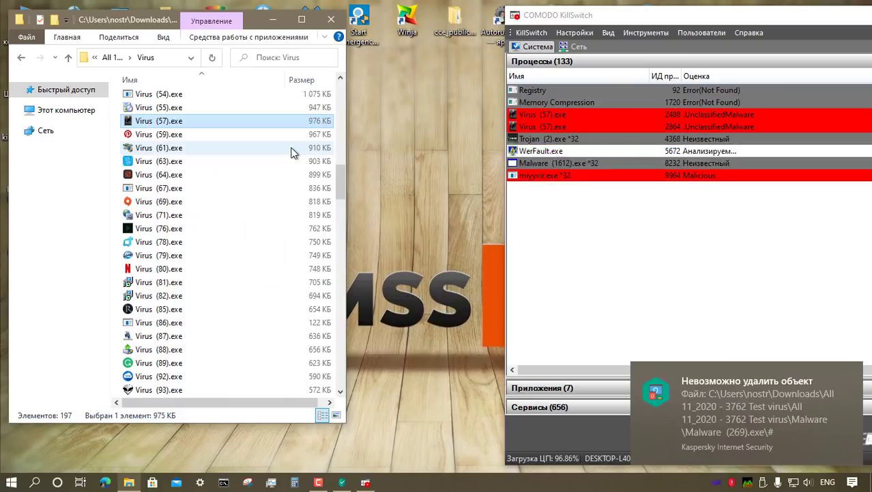
right_click(224, 134)
left_click(263, 157)
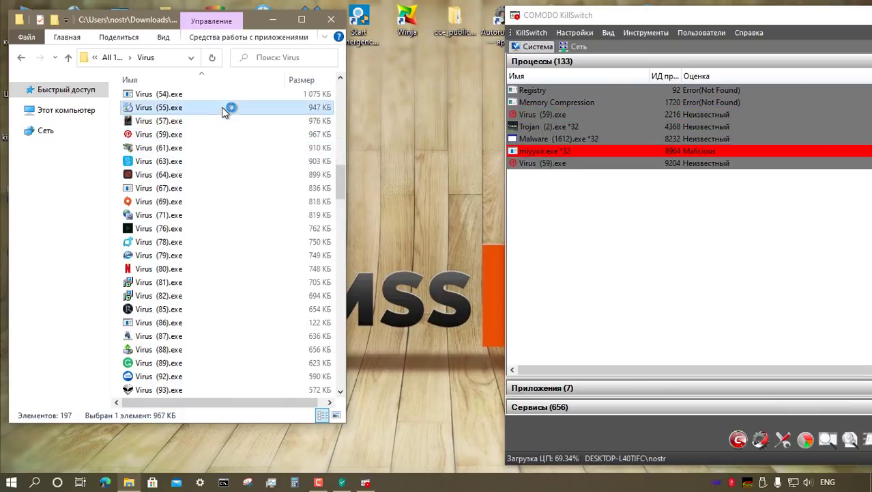
Run Virus (61).exe as administrator, close its driver installation warning, and launch Virus (63).exe.
right_click(236, 148)
left_click(260, 163)
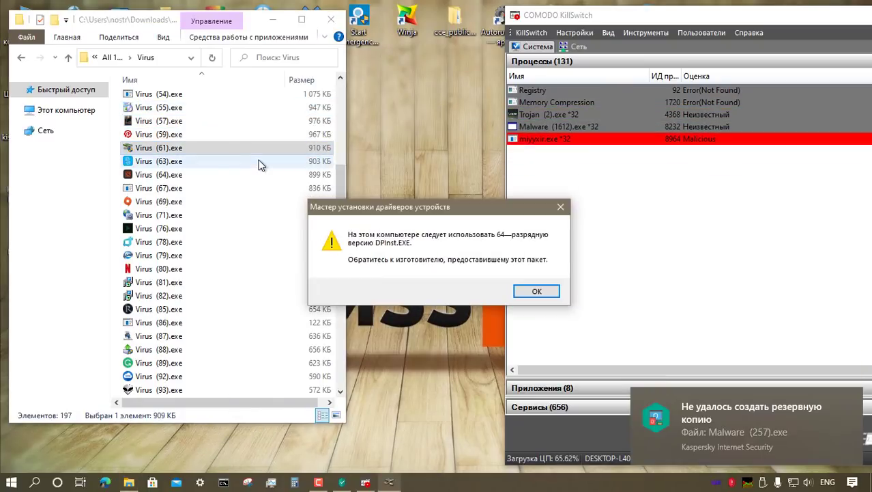
left_click(231, 162)
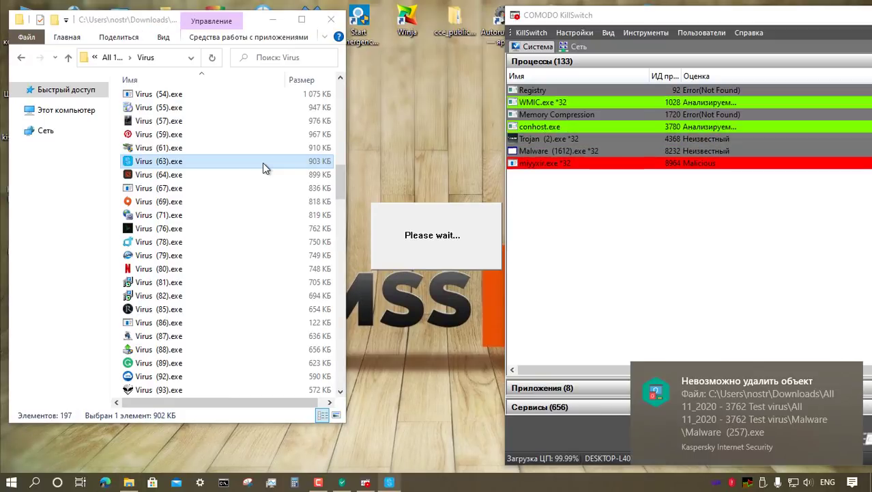
Run Virus (64).exe as administrator and launch Virus (69).exe.
left_click(216, 176)
right_click(216, 175)
left_click(242, 165)
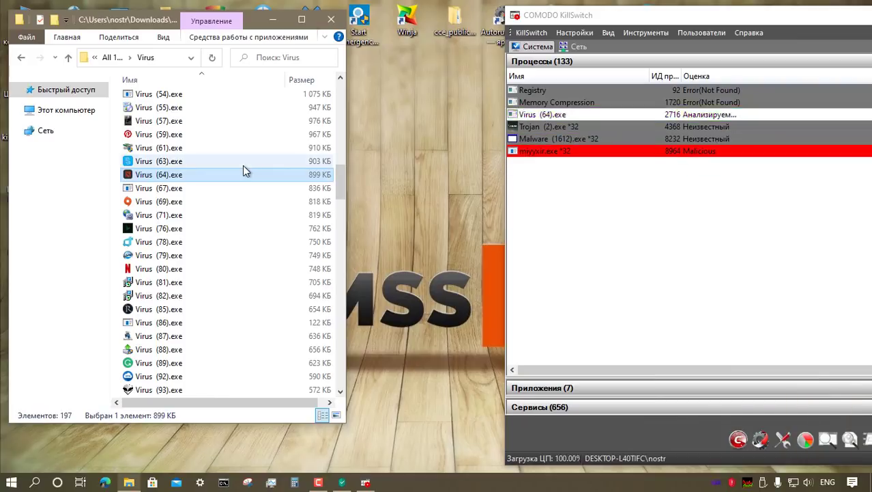
left_click(230, 202)
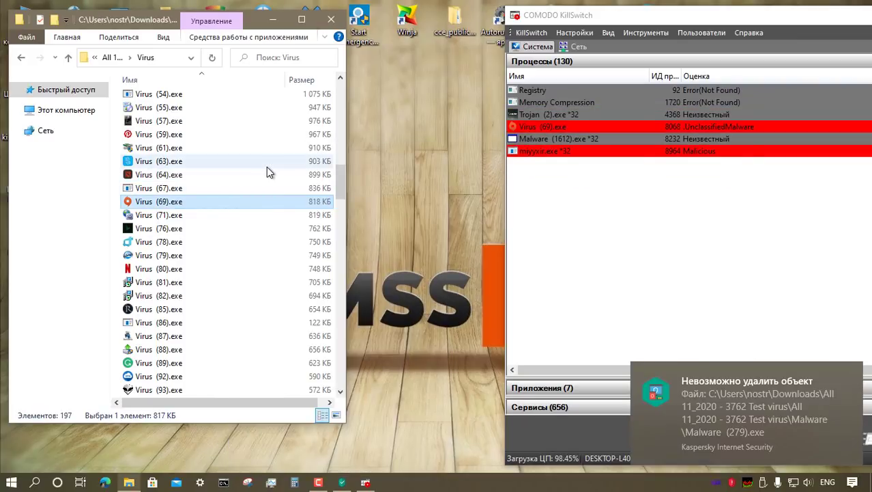
Run Virus (71).exe and Virus (76).exe as administrator.
left_click(225, 216)
right_click(225, 217)
left_click(269, 166)
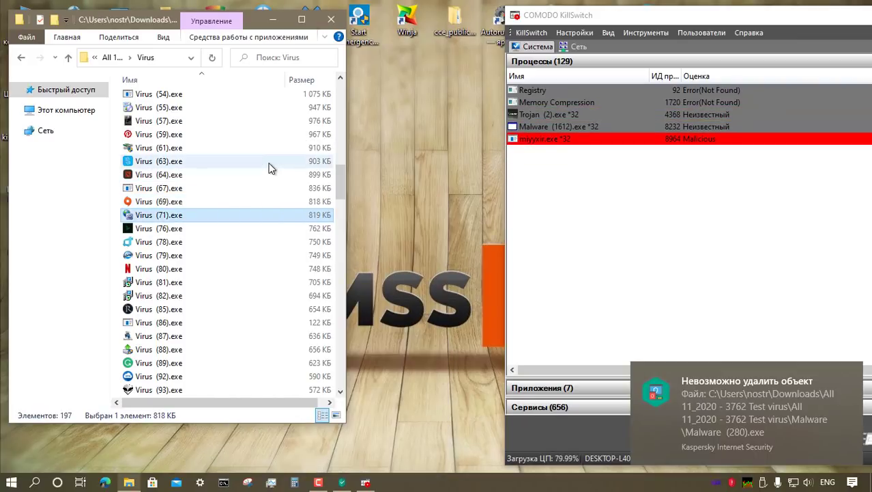
left_click(210, 230)
right_click(210, 230)
left_click(241, 161)
Run Virus (78).exe as administrator and launch Virus (79).exe.
left_click(201, 241)
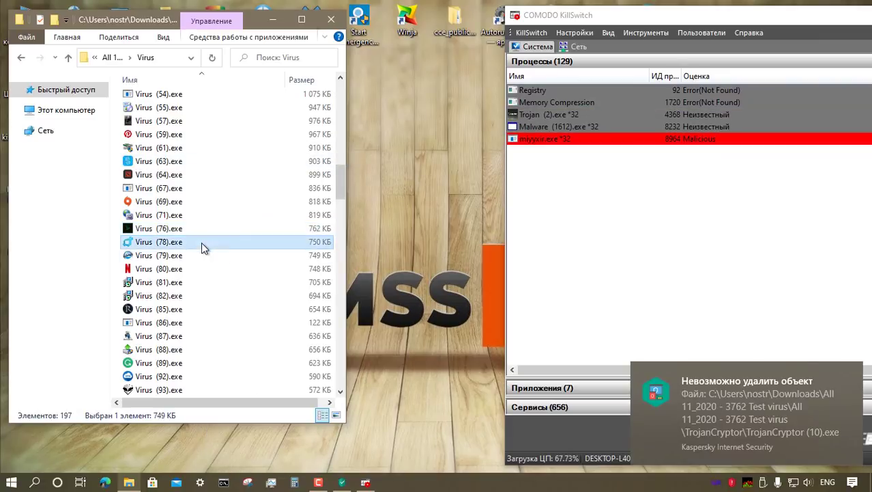
right_click(202, 242)
left_click(239, 164)
left_click(222, 255)
right_click(222, 255)
left_click(256, 182)
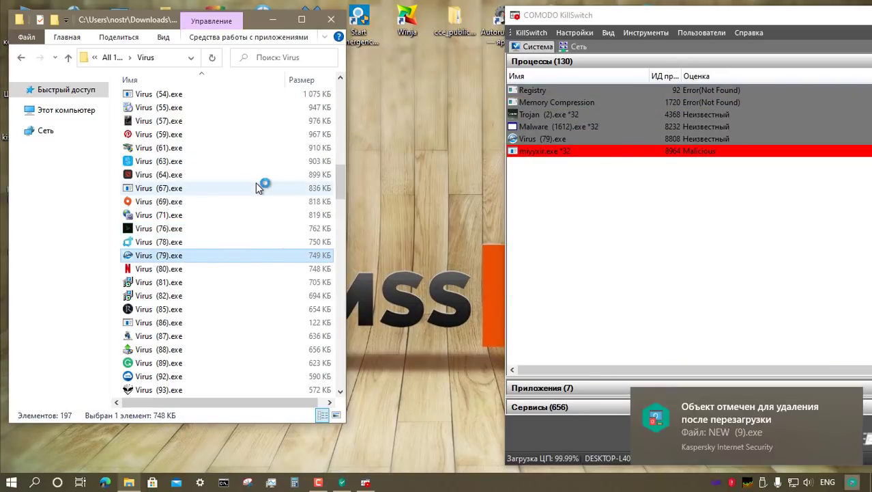
Launch Virus (80).exe and run Virus (85).exe as administrator.
left_click(224, 271)
right_click(225, 271)
left_click(248, 186)
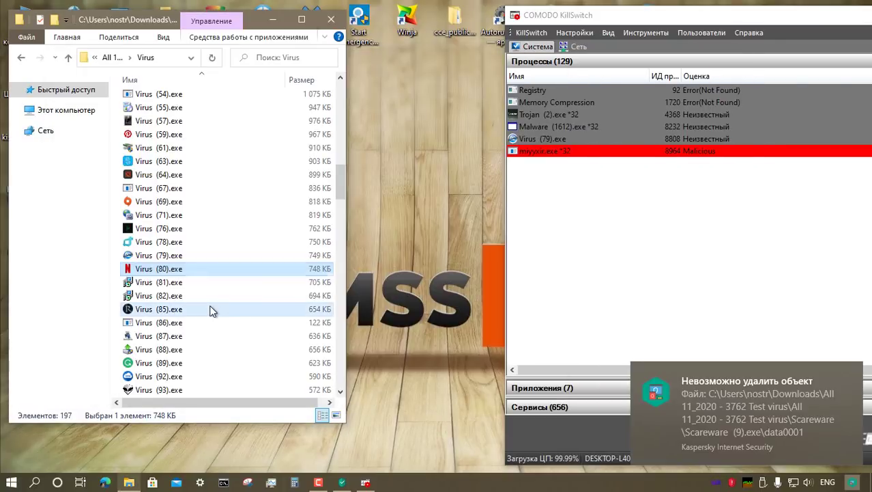
left_click(210, 309)
right_click(211, 310)
left_click(269, 167)
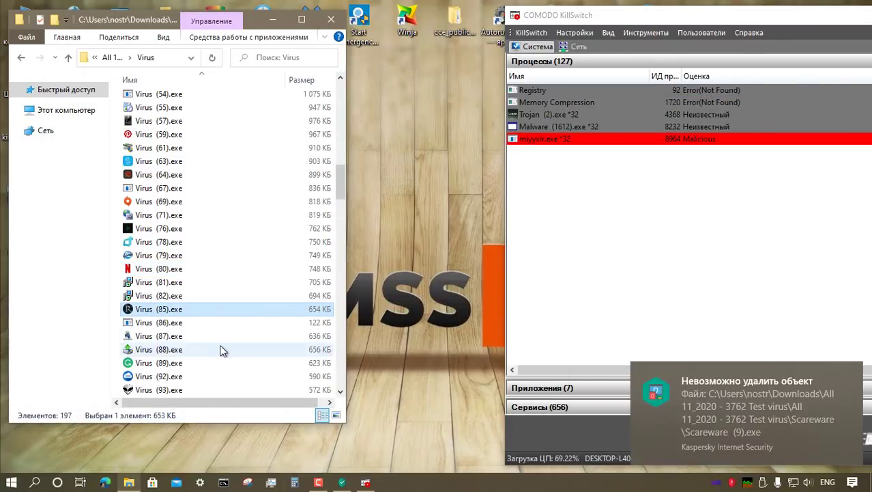
Run Virus (87).exe and Virus (88).exe as administrator.
left_click(218, 336)
right_click(219, 336)
left_click(273, 164)
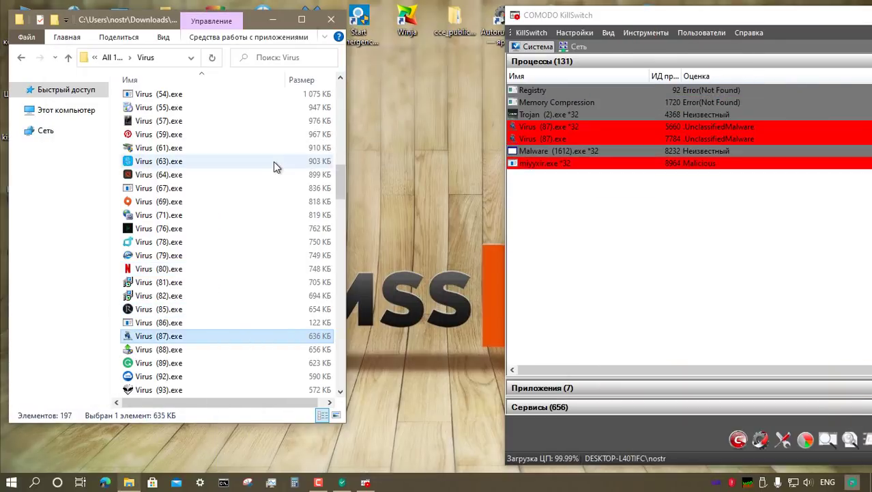
left_click(217, 349)
right_click(218, 349)
left_click(246, 29)
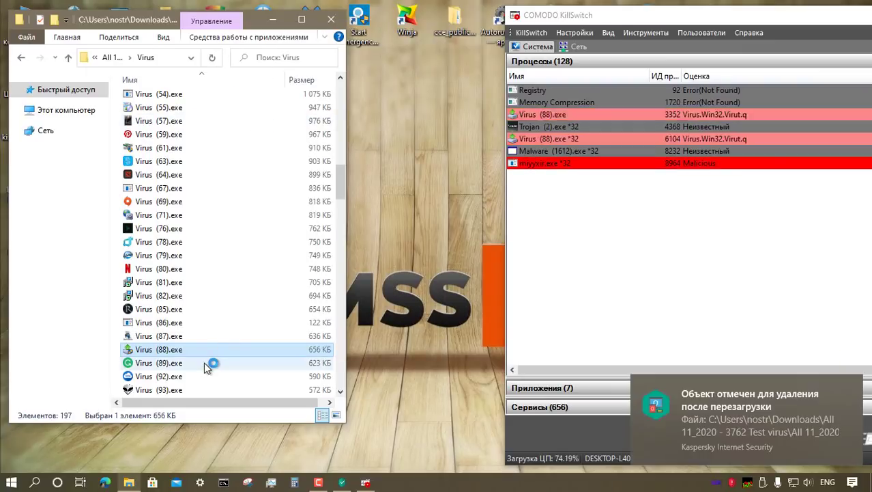
Launch Virus (89).exe as administrator and run Virus (92).exe.
left_click(205, 362)
right_click(204, 362)
left_click(227, 166)
left_click(205, 373)
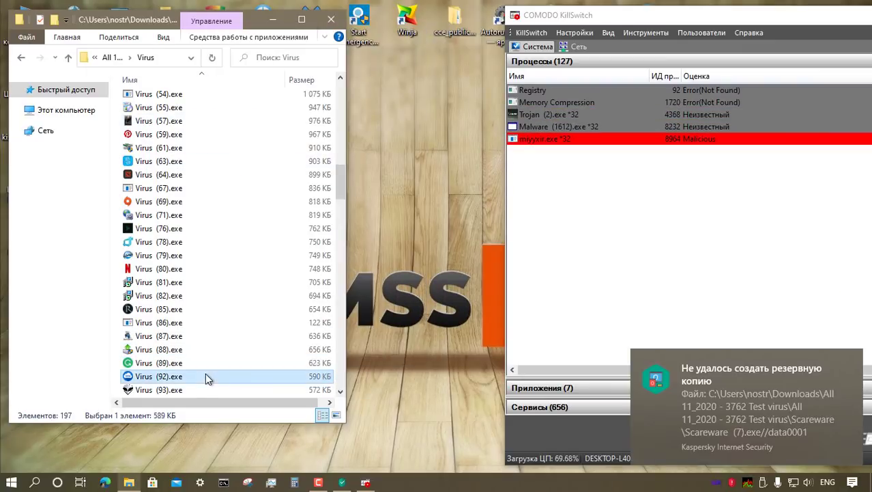
right_click(206, 372)
left_click(239, 216)
Launch Virus (93).exe, Virus (94).exe and Virus (98).exe, closing the Anomaly Updater window.
right_click(211, 388)
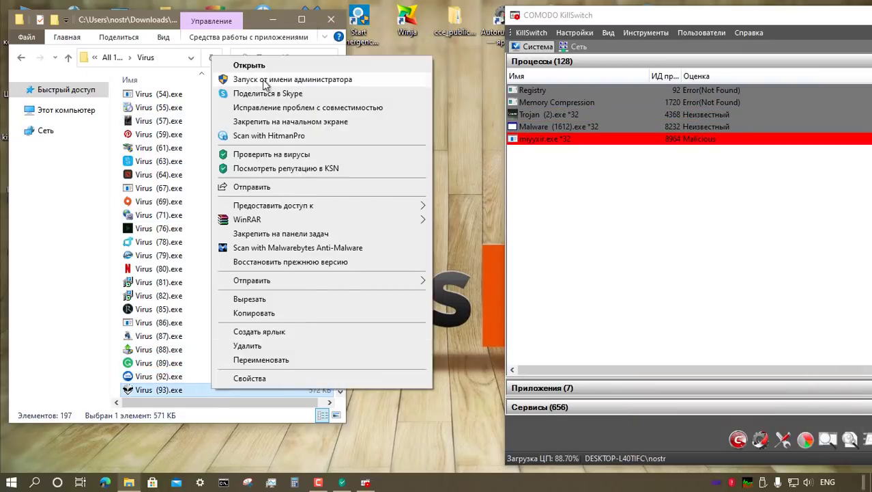
left_click(255, 137)
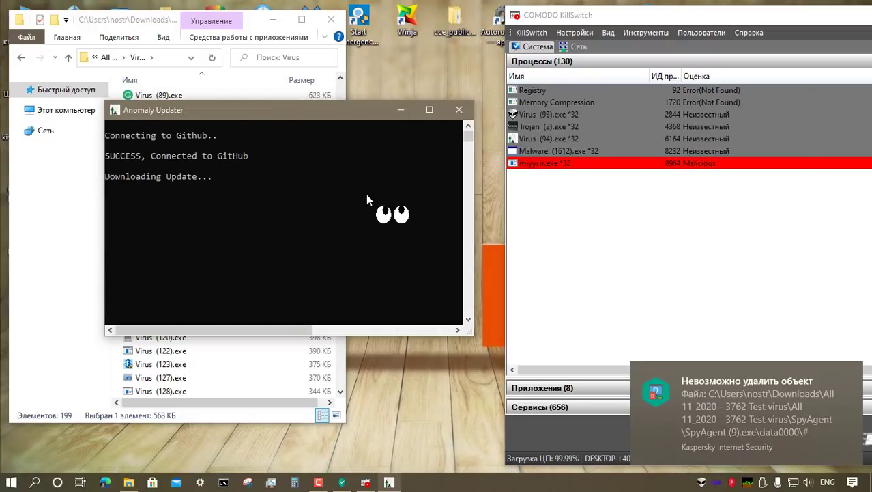
right_click(207, 175)
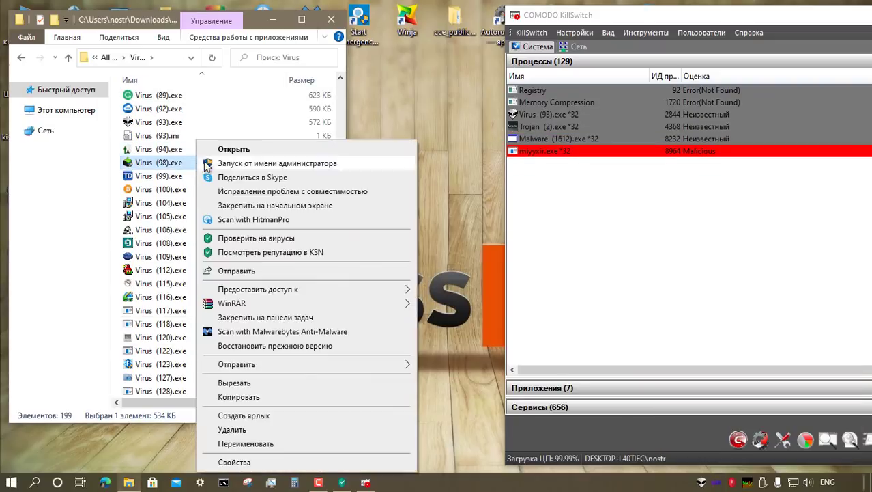
Run Virus (99).exe and Virus (100).exe as administrator.
right_click(208, 175)
left_click(249, 163)
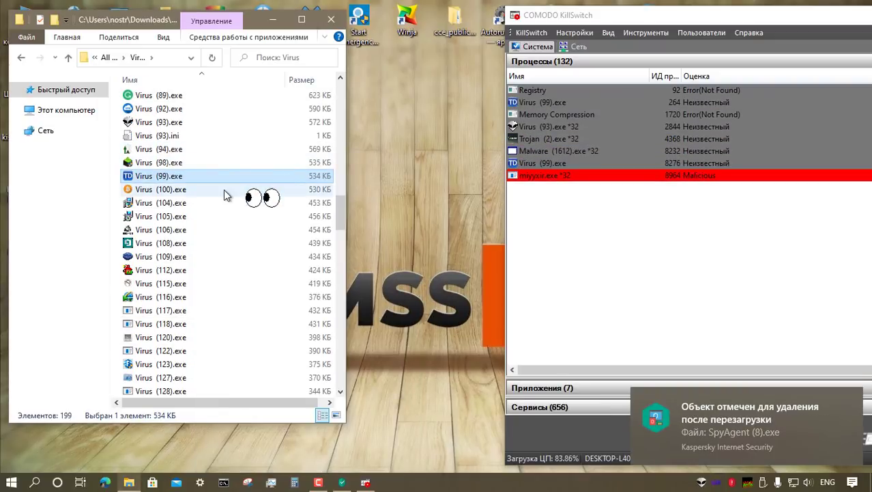
right_click(224, 192)
left_click(249, 163)
Run Virus (106).exe and Virus (108).exe as administrator.
right_click(218, 234)
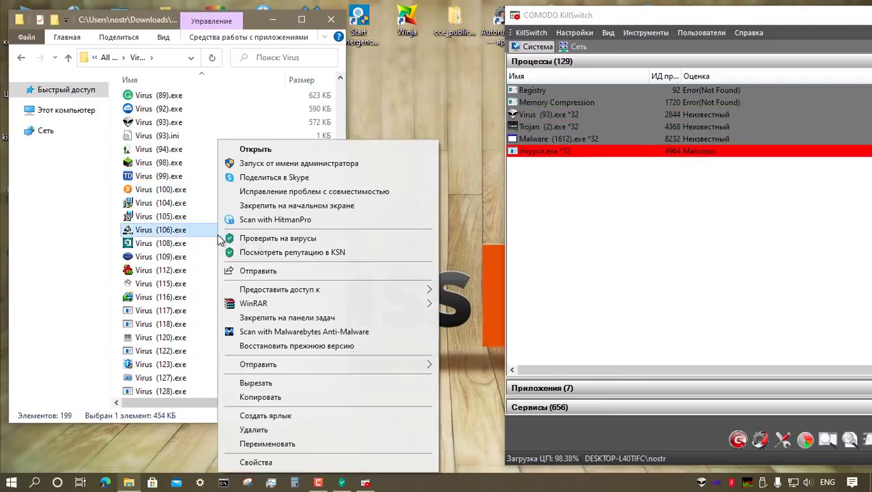
left_click(251, 163)
left_click(209, 244)
right_click(208, 244)
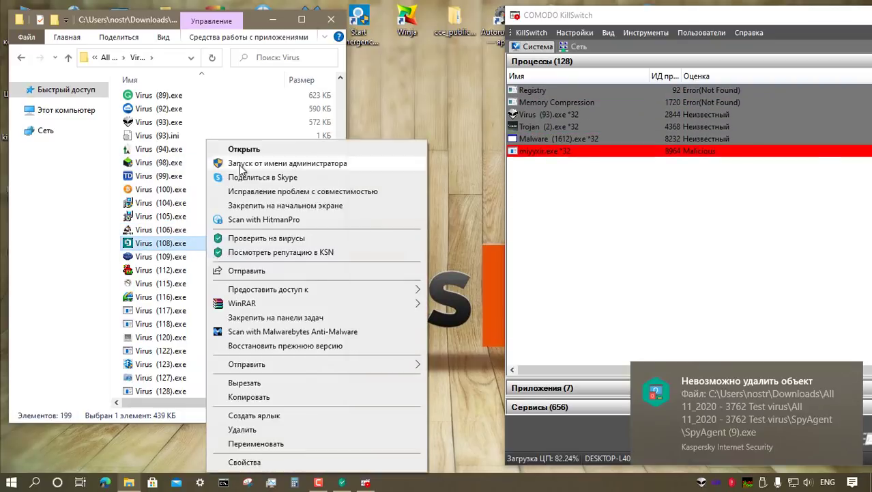
left_click(240, 166)
Run Virus (109).exe and Virus (112).exe as administrator.
left_click(208, 256)
right_click(208, 256)
left_click(246, 164)
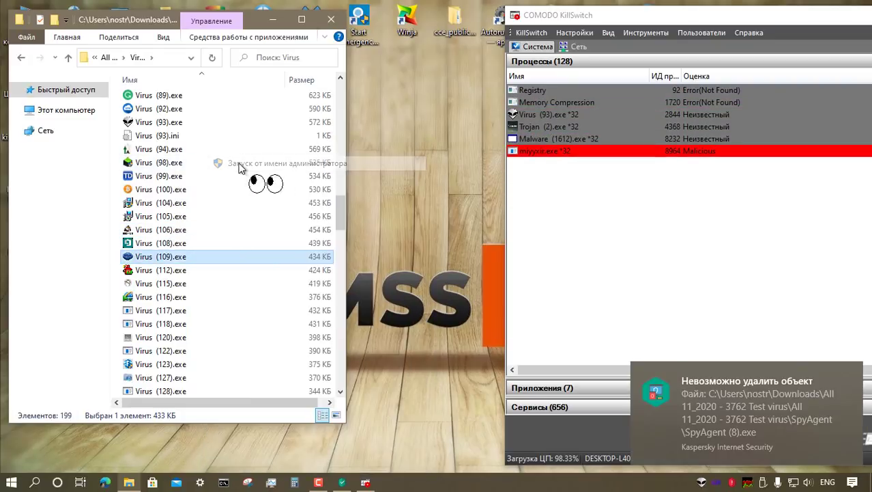
left_click(203, 273)
right_click(203, 273)
left_click(261, 166)
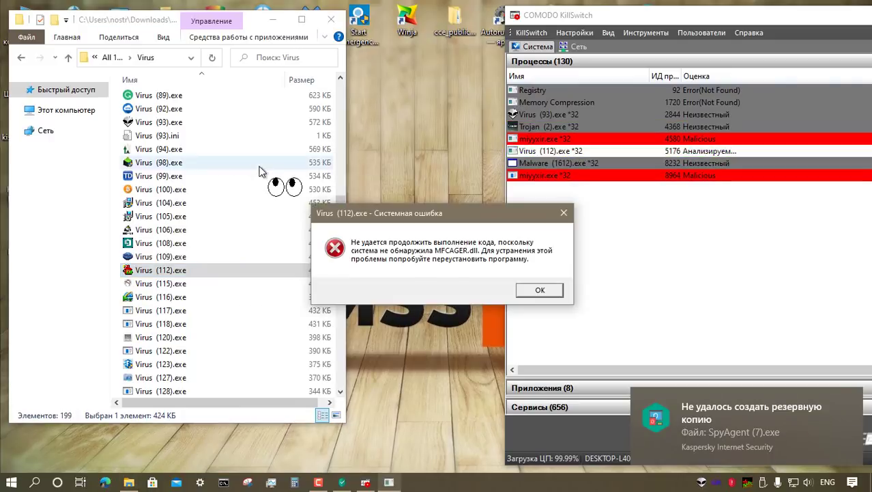
Run Virus (115).exe, Virus (116).exe and Virus (120).exe as administrator, exiting the Macros Effects window.
left_click(217, 284)
right_click(217, 284)
left_click(261, 166)
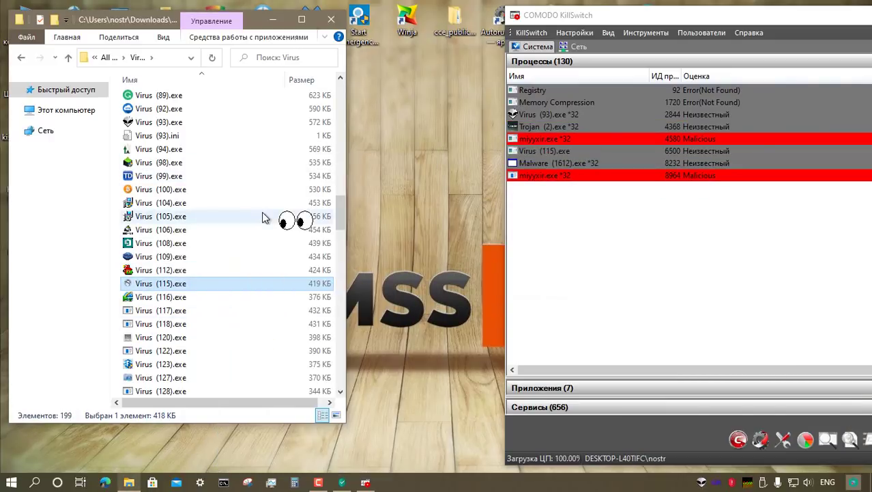
left_click(481, 284)
right_click(205, 337)
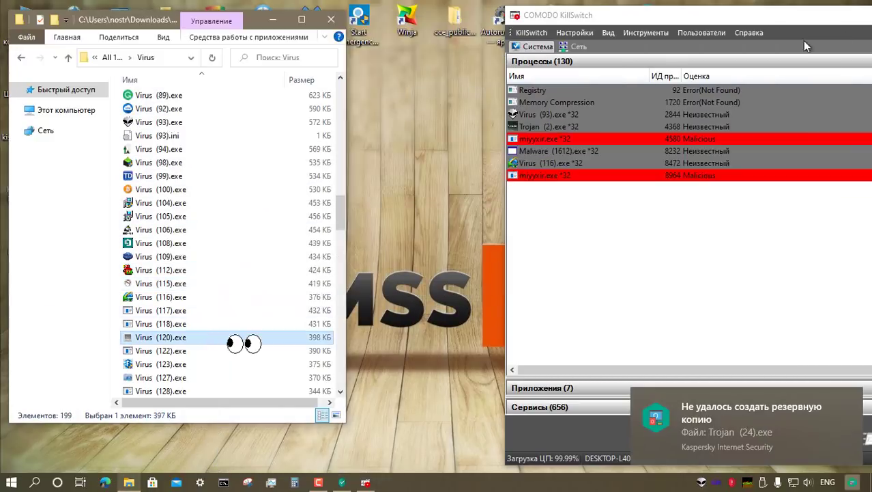
left_click(255, 29)
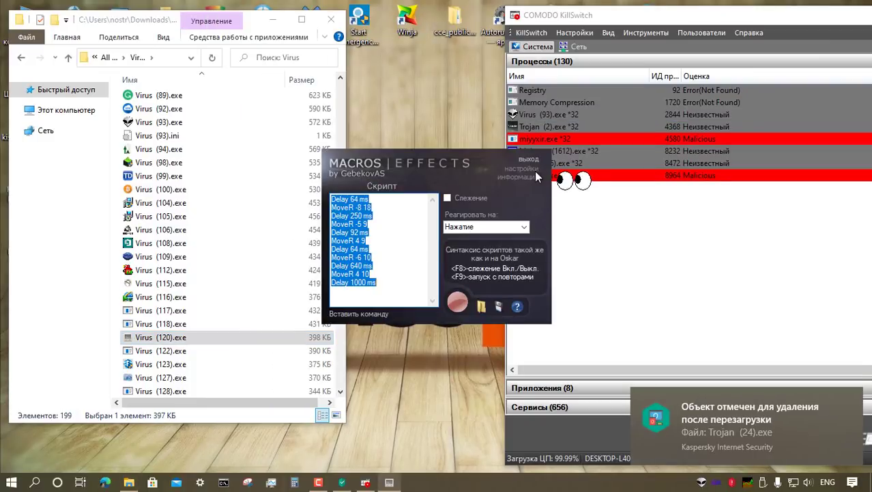
left_click(535, 159)
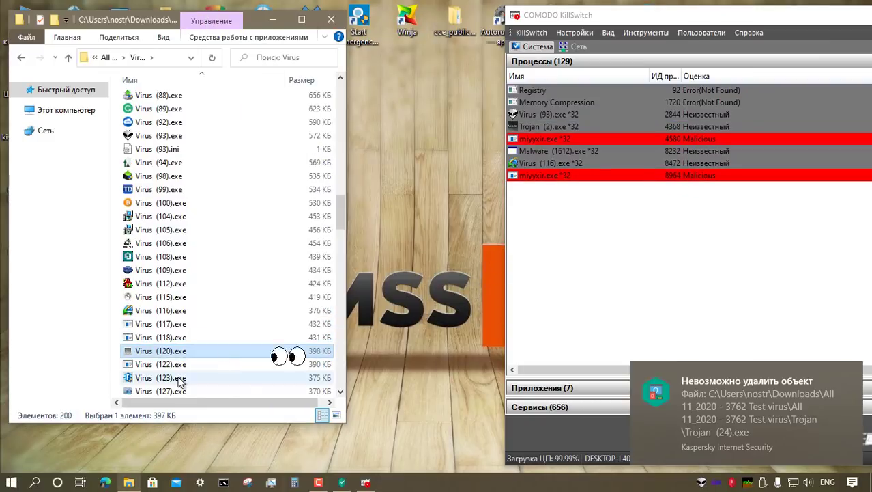
Run Virus (123).exe and Virus (134).exe as administrator.
right_click(179, 379)
left_click(254, 68)
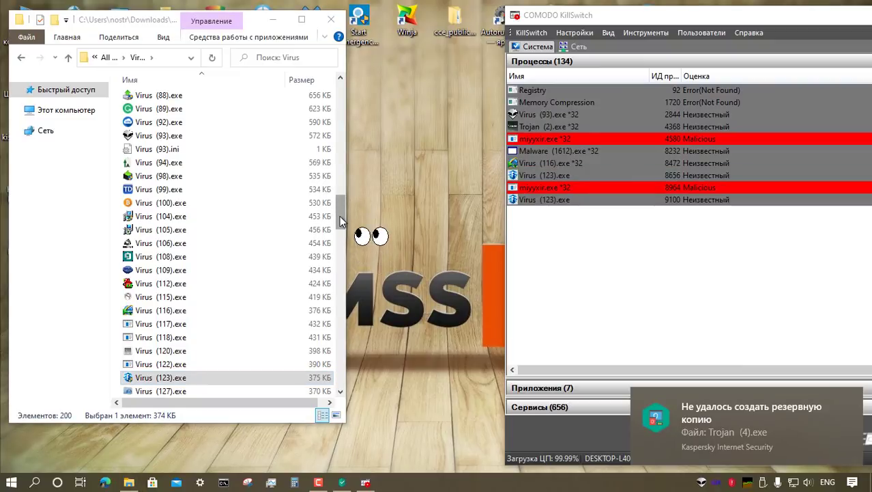
left_click_drag(339, 215, 341, 248)
right_click(224, 149)
left_click(258, 167)
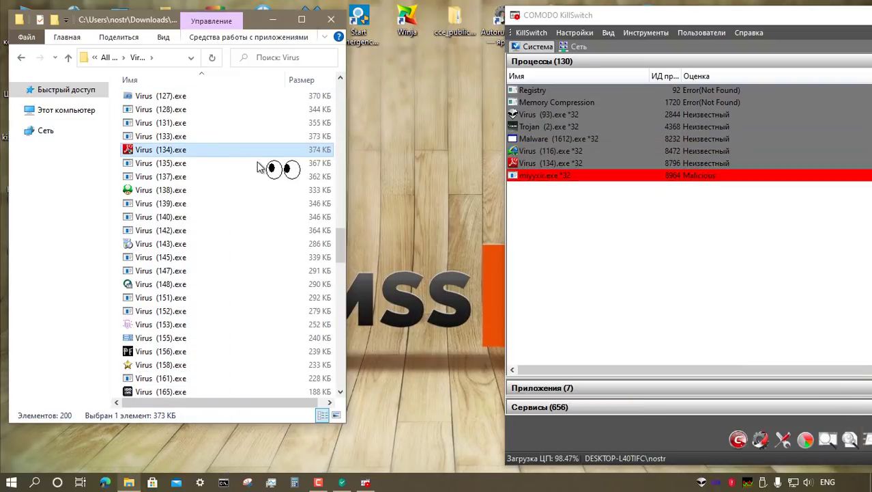
Run Virus (138).exe as administrator and close its ProxyChecker console window.
right_click(222, 190)
left_click(250, 168)
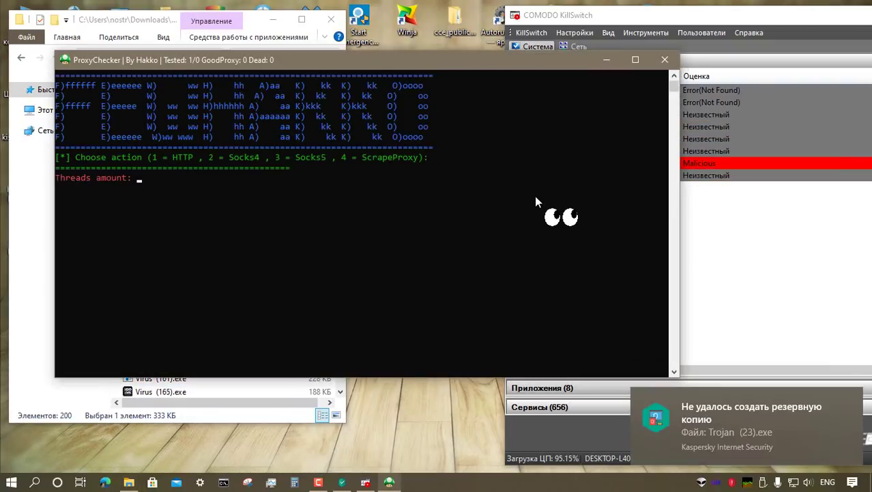
key("Return")
left_click(664, 59)
Run Virus (148).exe and Virus (153).exe as administrator.
right_click(191, 284)
left_click(254, 165)
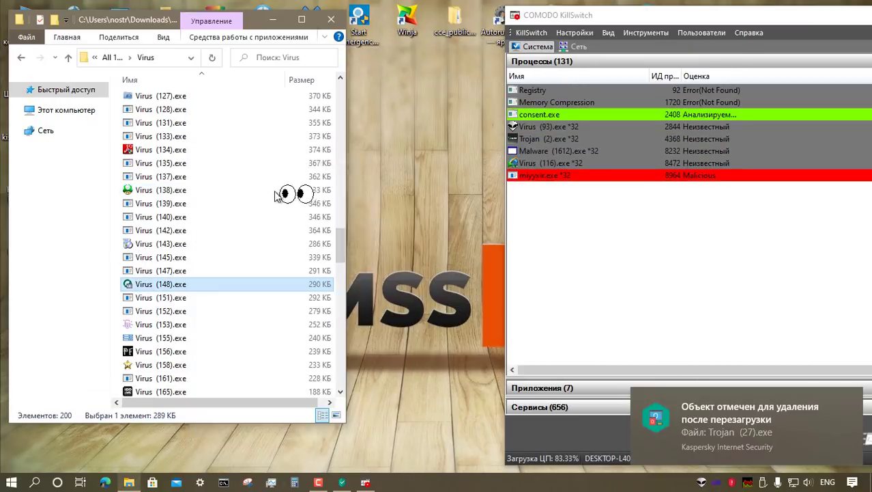
right_click(226, 323)
left_click(296, 172)
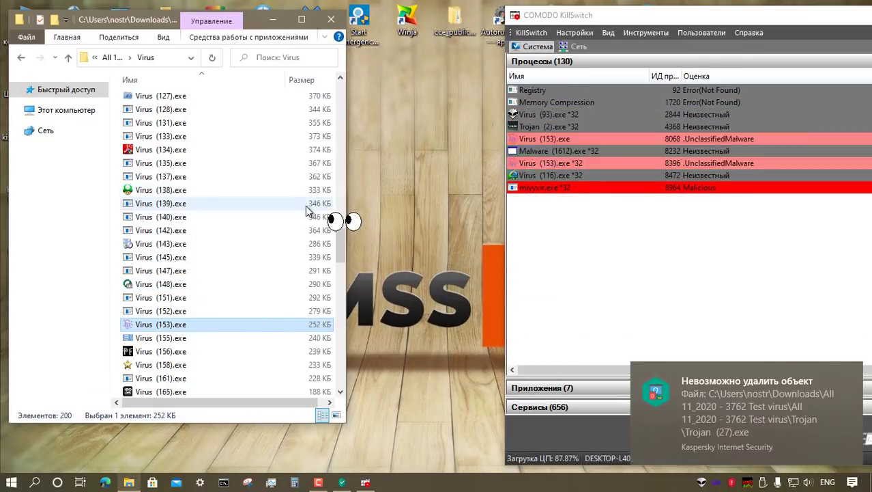
Run Virus (155).exe and Virus (156).exe as administrator.
right_click(226, 339)
left_click(269, 29)
left_click(520, 69)
right_click(212, 352)
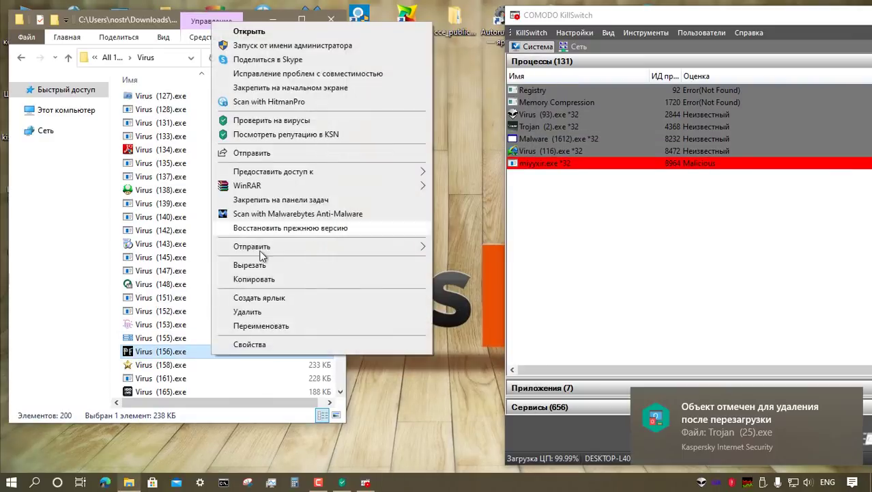
left_click(269, 45)
left_click(862, 11)
Run Virus (158).exe as administrator and open Virus (165).exe.
right_click(204, 368)
left_click(307, 59)
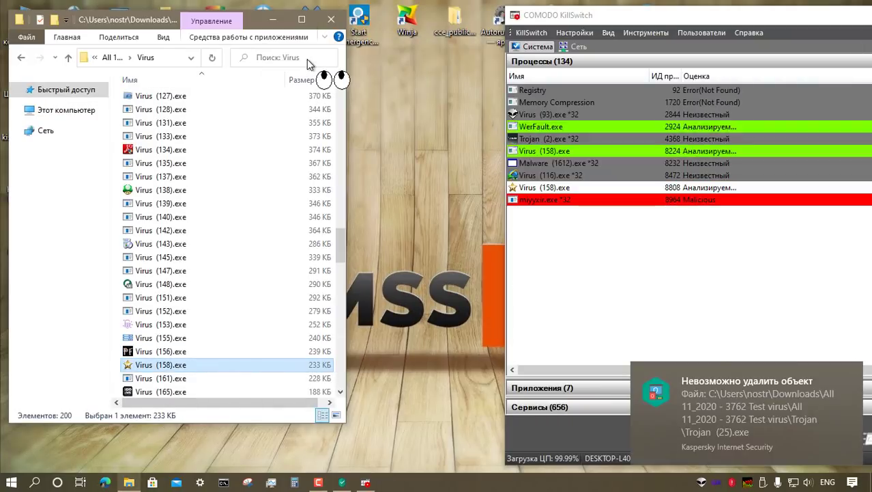
double_click(245, 392)
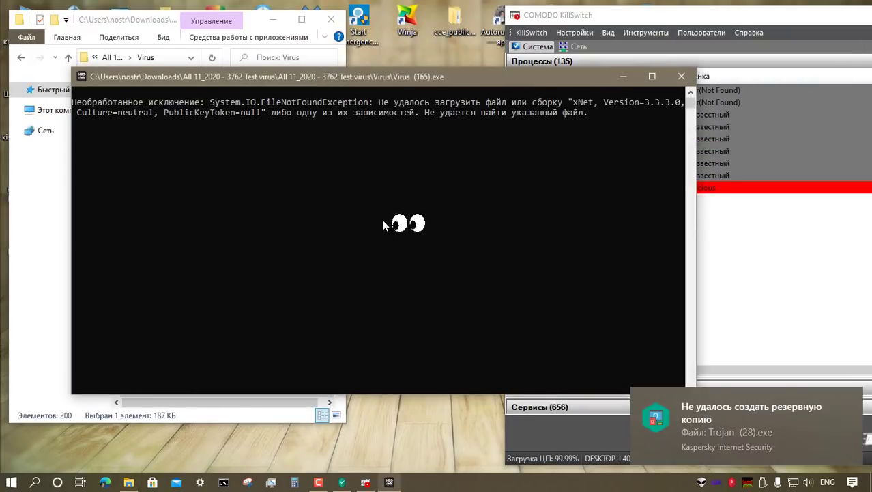
Run Virus (184).exe and Virus (209).exe as administrator.
scroll(230, 253, "down", 9)
left_click(217, 135)
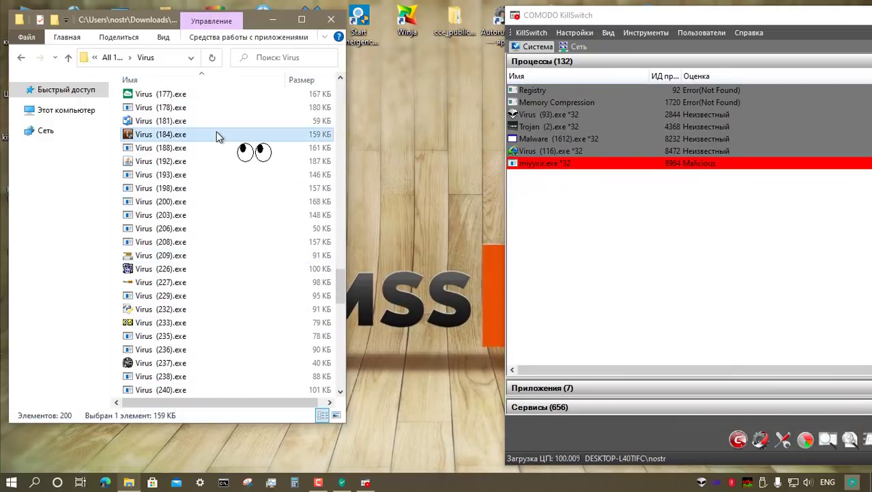
right_click(217, 135)
left_click(253, 151)
left_click(230, 258)
right_click(230, 258)
left_click(279, 150)
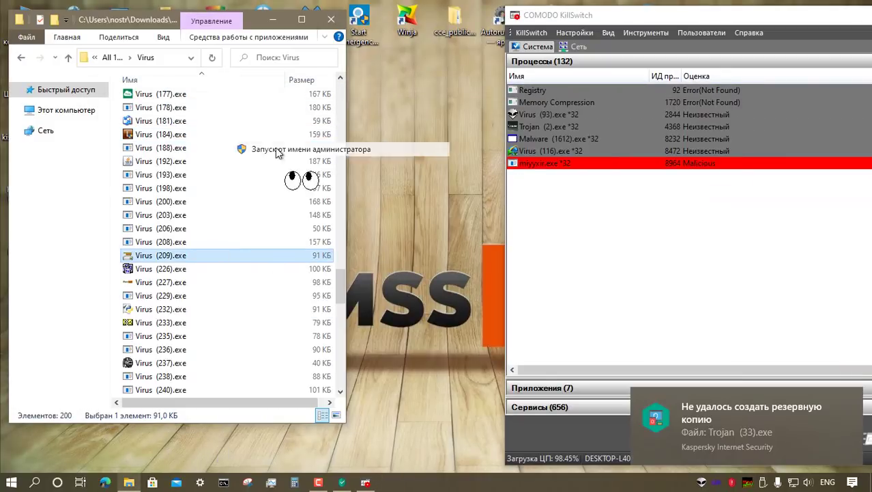
Launch Virus (226).exe and dismiss its system error dialog.
right_click(228, 270)
left_click(260, 142)
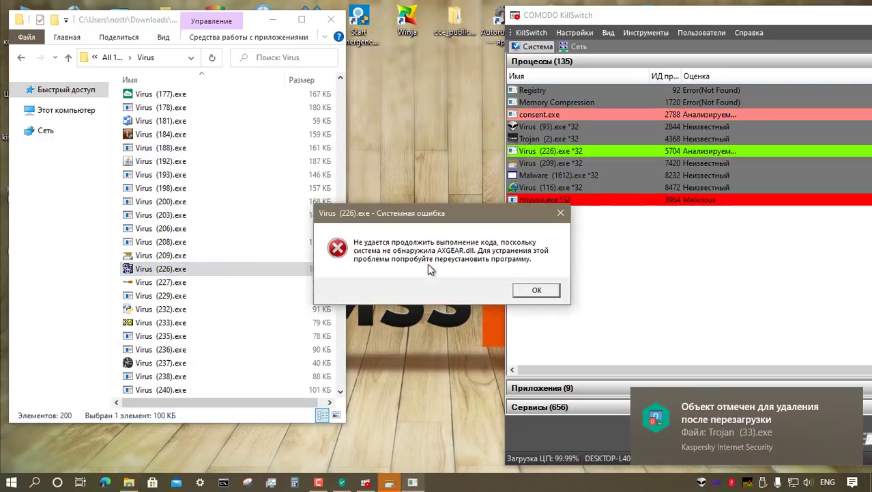
left_click(541, 290)
Run Virus (232).exe and Virus (237).exe as administrator.
right_click(236, 309)
left_click(262, 150)
right_click(215, 364)
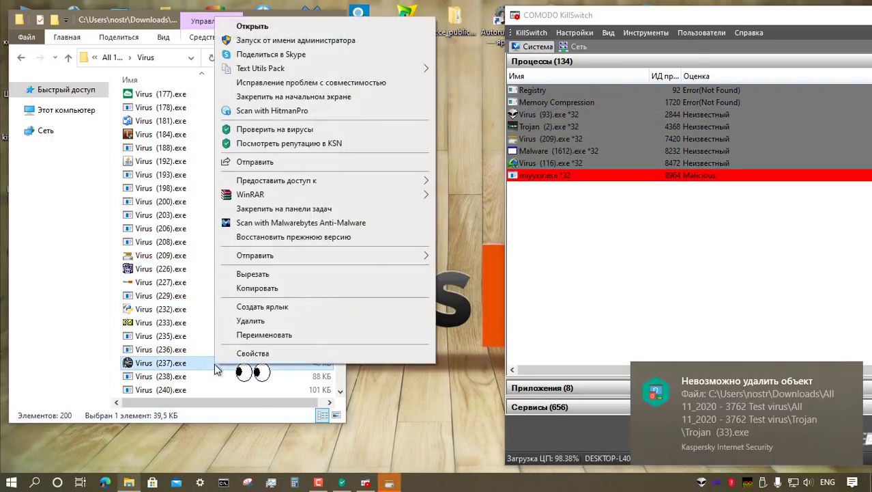
left_click(273, 40)
Run Virus (249).exe as administrator and close the Disk Cleanup window for drive C.
scroll(241, 283, "down", 7)
right_click(231, 175)
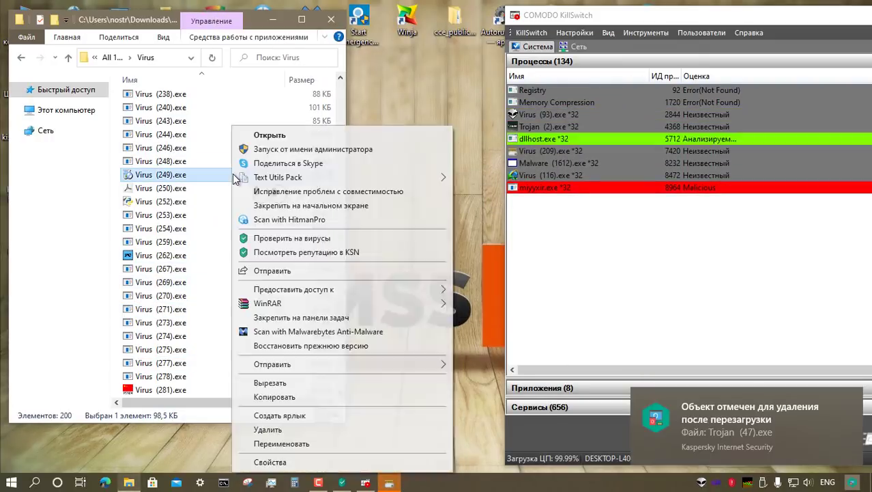
left_click(286, 152)
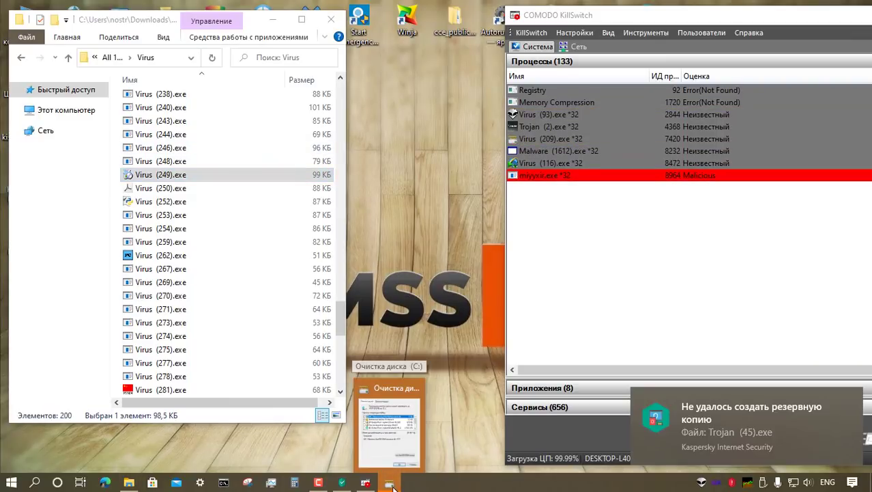
left_click(358, 458)
Run Virus (262).exe and Virus (281).exe as administrator.
right_click(226, 256)
left_click(286, 150)
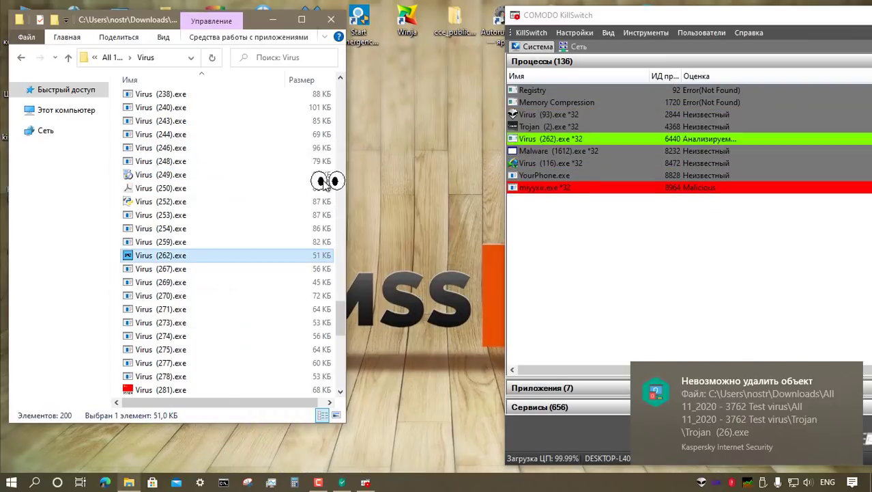
left_click(547, 176)
right_click(208, 388)
left_click(274, 60)
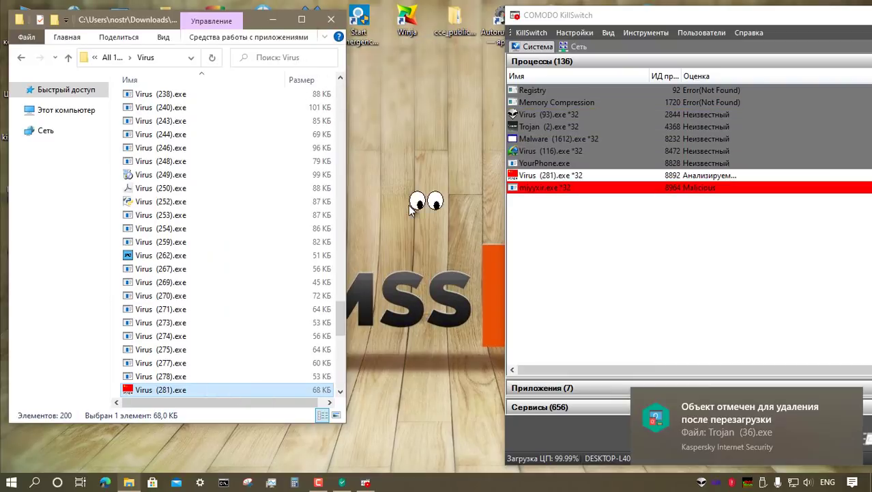
left_click(722, 30)
Run Virus (287).exe, Virus (297).exe and Virus (300).exe as administrator.
right_click(226, 162)
left_click(272, 149)
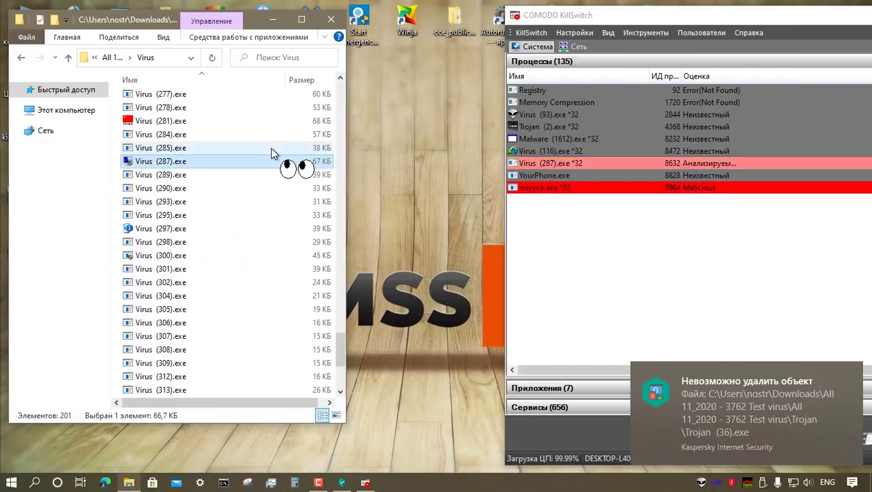
right_click(223, 230)
left_click(278, 150)
right_click(227, 255)
left_click(303, 149)
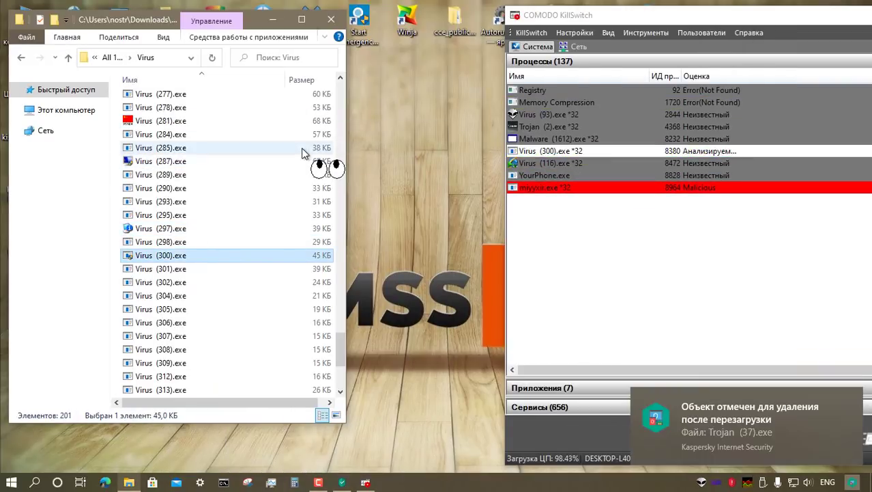
Run Virus (308).exe as administrator.
right_click(266, 183)
left_click(300, 155)
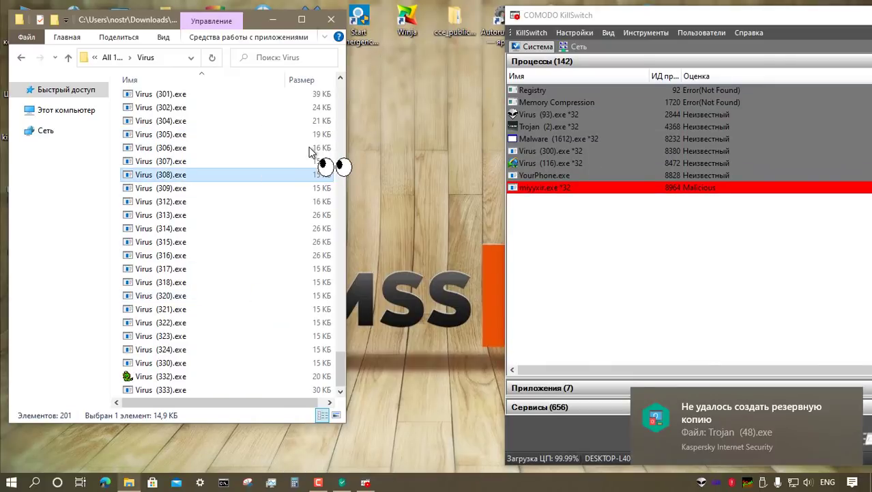
left_click(543, 291)
Run Virus (332).exe and Virus (333).exe as administrator, dismissing the application configuration error.
left_click(271, 380)
right_click(270, 380)
left_click(246, 170)
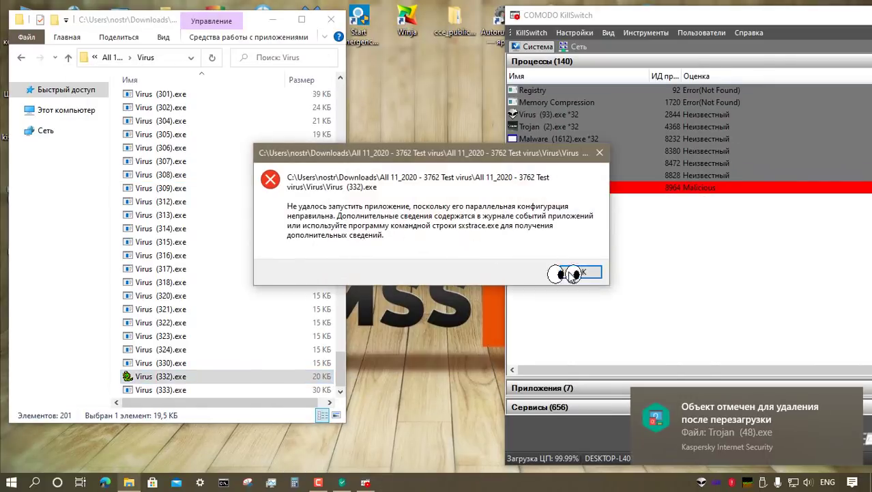
left_click(580, 272)
right_click(201, 394)
left_click(273, 67)
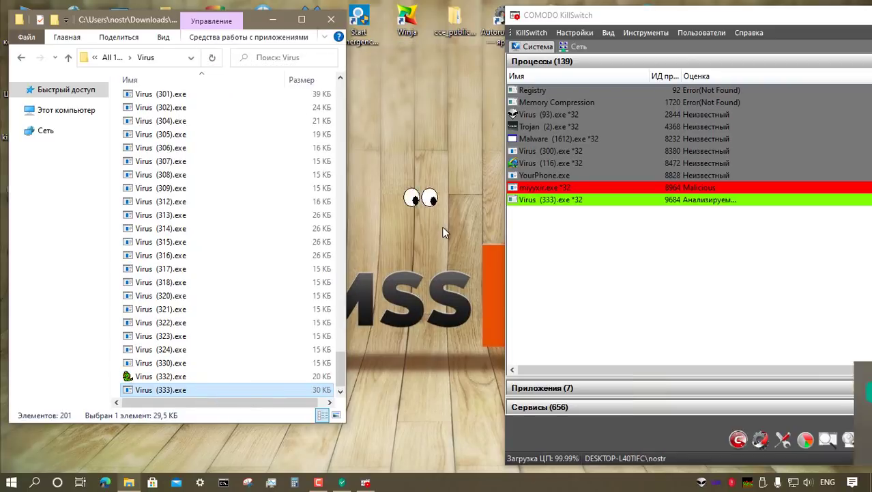
Return to the parent sample folder and open the Worm folder.
left_click(68, 58)
left_click(179, 260)
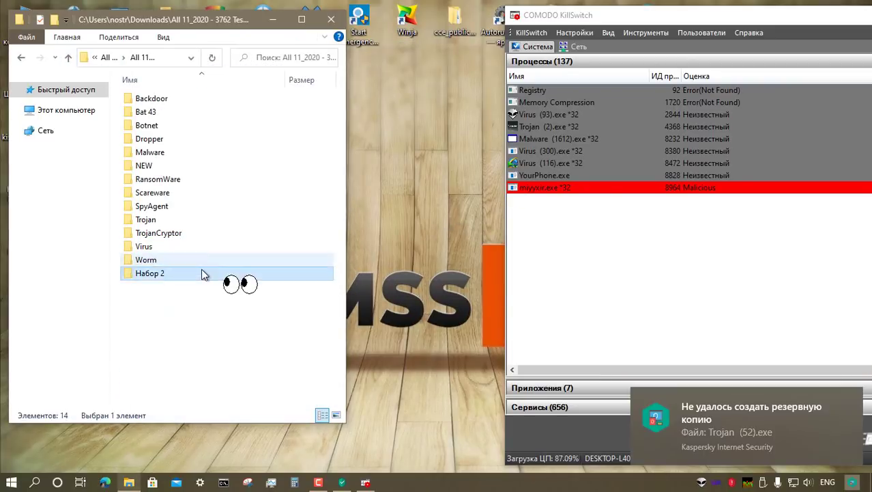
double_click(195, 260)
Open Worm (1).exe and Worm (6).exe, dismissing the error dialog after each launch.
right_click(183, 102)
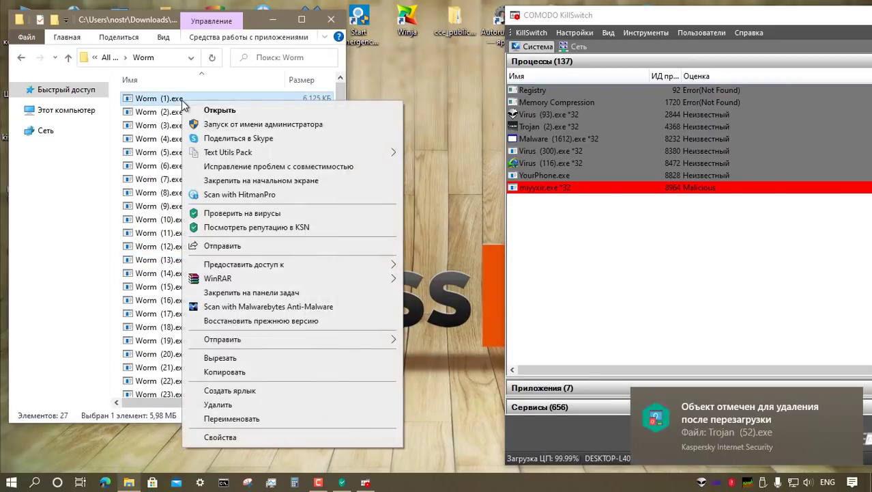
left_click(209, 110)
key("Return")
right_click(194, 166)
left_click(218, 134)
key("Return")
Run Worm (13).exe, Worm (18).exe and Worm (22).exe as administrator, dismissing each access error.
right_click(225, 264)
left_click(268, 147)
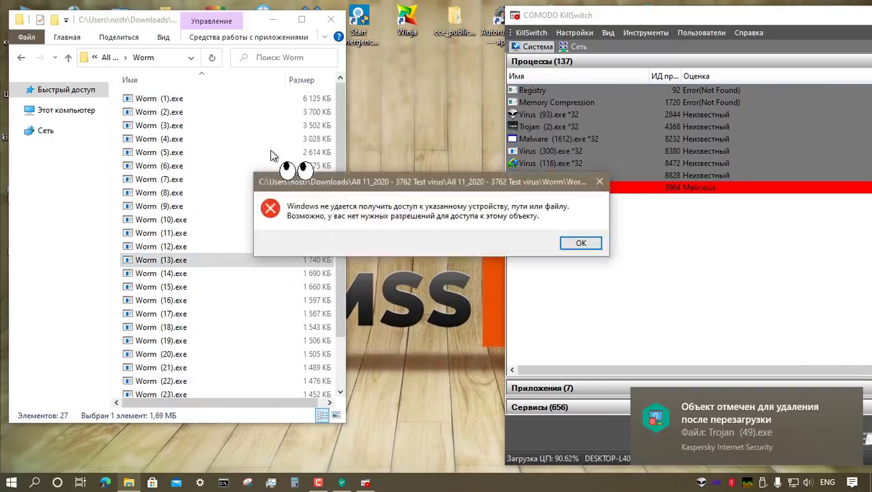
key("Return")
right_click(226, 328)
left_click(262, 146)
key("Return")
right_click(222, 383)
left_click(268, 62)
key("Return")
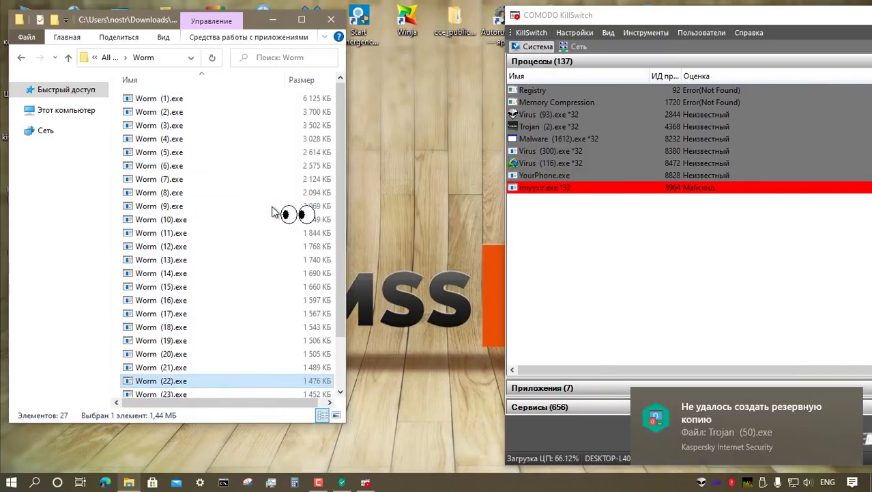
Launch the last two worm samples, Worm (26).exe and Worm (27).exe.
scroll(233, 287, "down", 2)
right_click(216, 377)
left_click(287, 49)
key("Return")
right_click(227, 389)
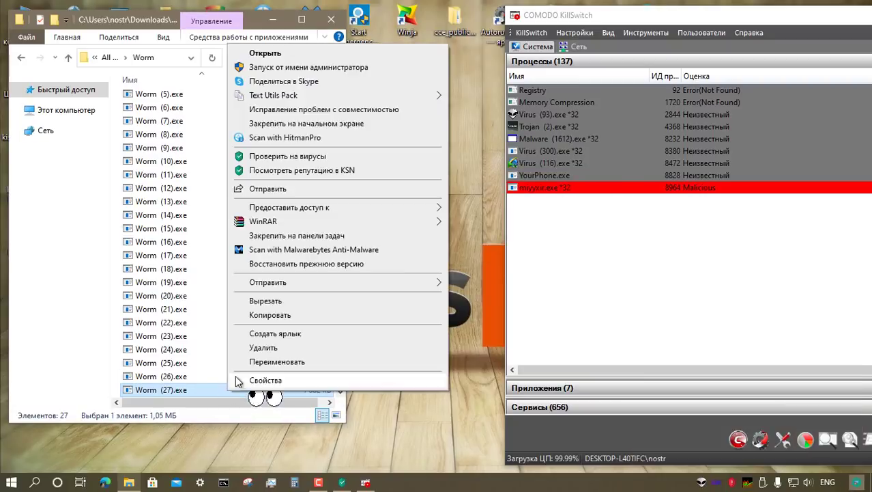
left_click(286, 67)
Open the Набор 2 folder from the parent sample folder and launch Nabor (4).exe.
left_click(68, 57)
double_click(181, 274)
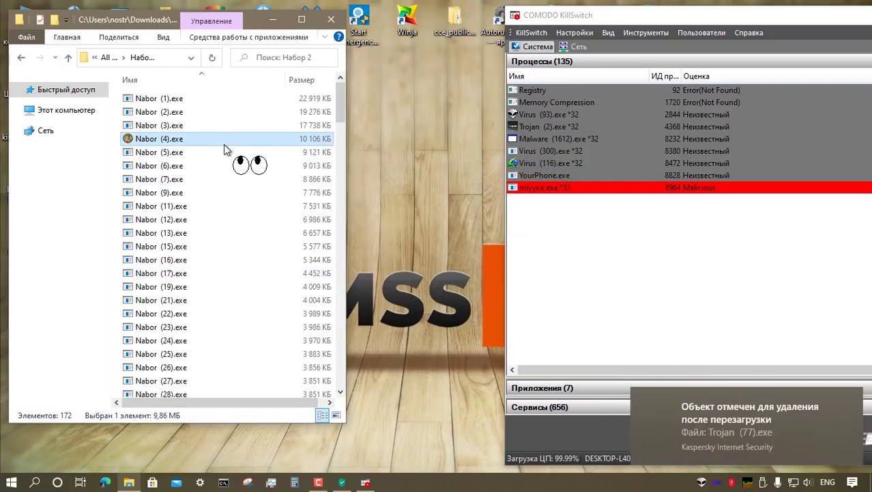
right_click(225, 145)
left_click(259, 134)
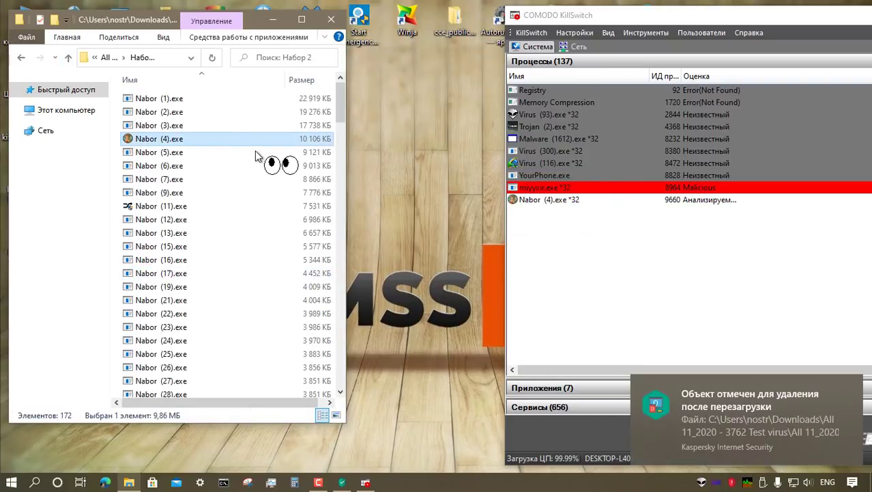
Launch Nabor (7).exe, Nabor (9).exe, Nabor (11).exe and Nabor (16).exe.
right_click(217, 179)
left_click(256, 134)
right_click(216, 192)
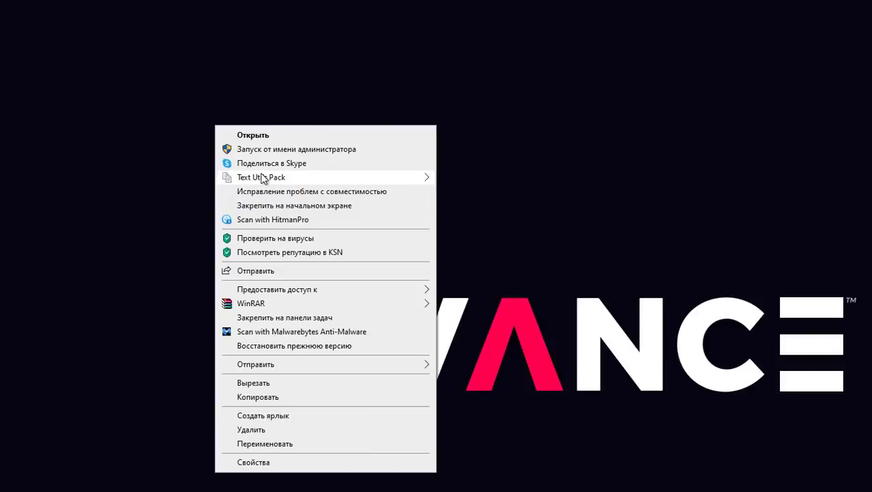
left_click(261, 135)
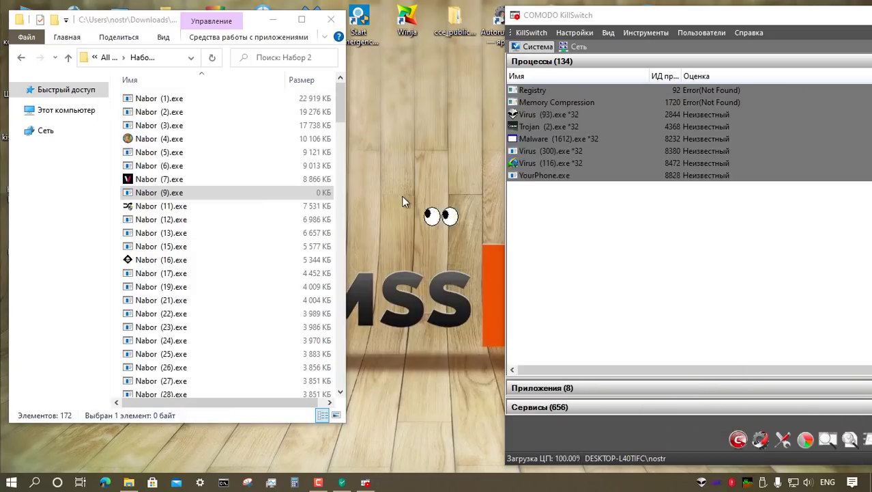
right_click(227, 209)
left_click(268, 137)
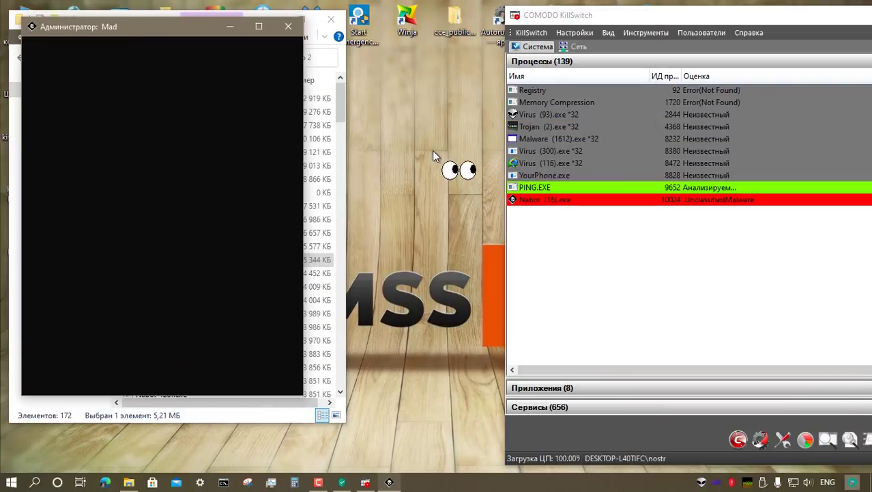
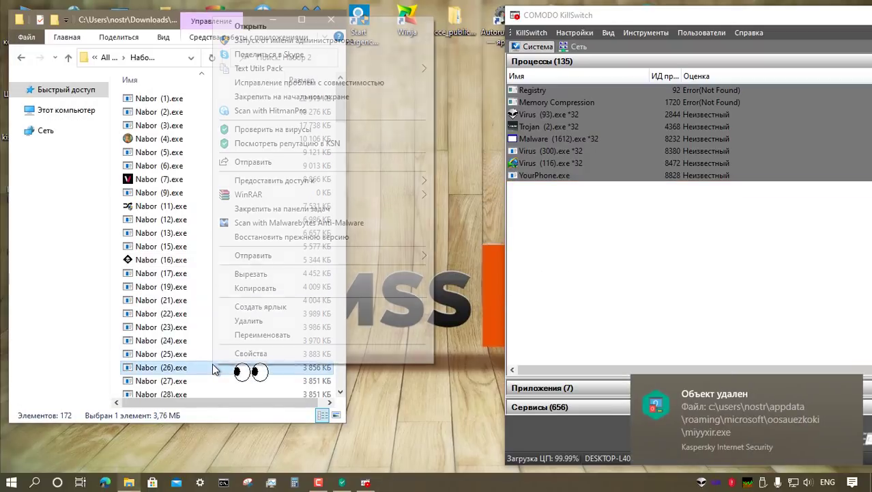
Run Nabor (26).exe, Nabor (30).exe and Nabor (32).exe from the Набор 2 folder as administrator.
left_click(268, 39)
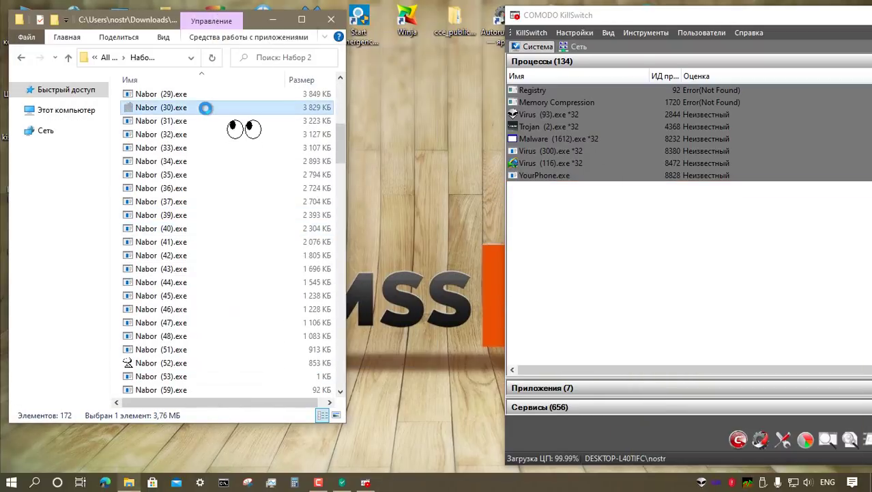
right_click(210, 109)
left_click(225, 121)
key("Return")
left_click(207, 135)
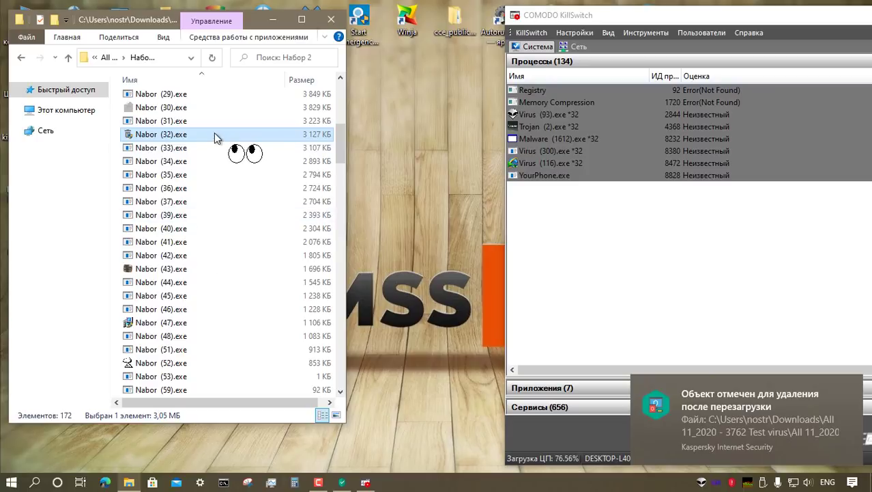
right_click(214, 135)
left_click(229, 139)
key("Return")
Launch Nabor (43).exe and Nabor (35).exe, dismissing the AutoPatch.exe error.
left_click(215, 270)
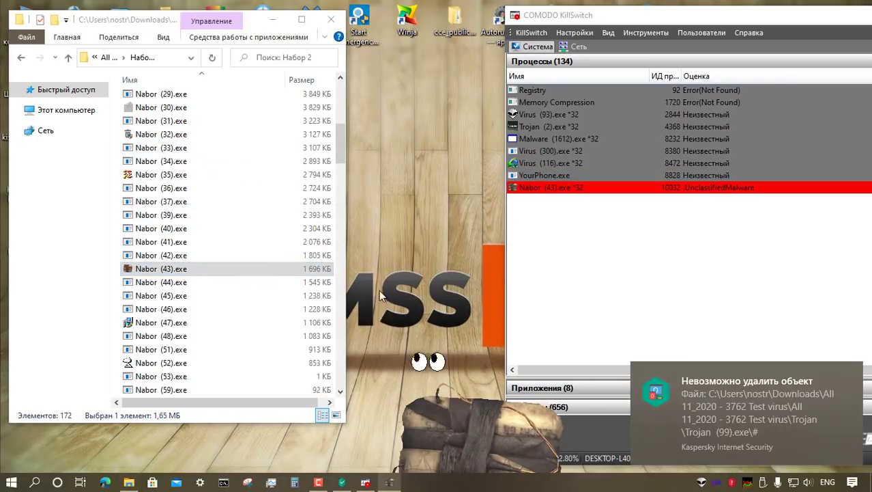
left_click(161, 174)
right_click(199, 175)
left_click(225, 133)
left_click(590, 247)
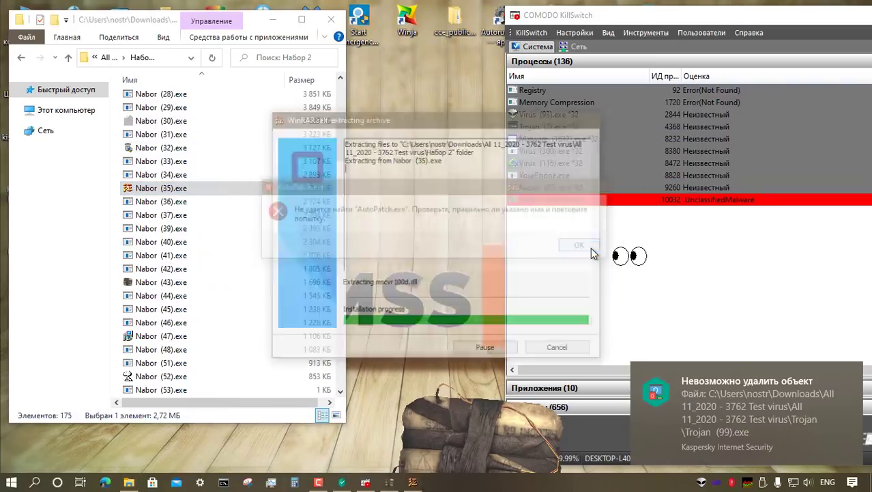
Launch Nabor (52).exe, close its PuTTY console window, and run Nabor (75).exe as administrator.
left_click(200, 376)
right_click(199, 376)
left_click(230, 90)
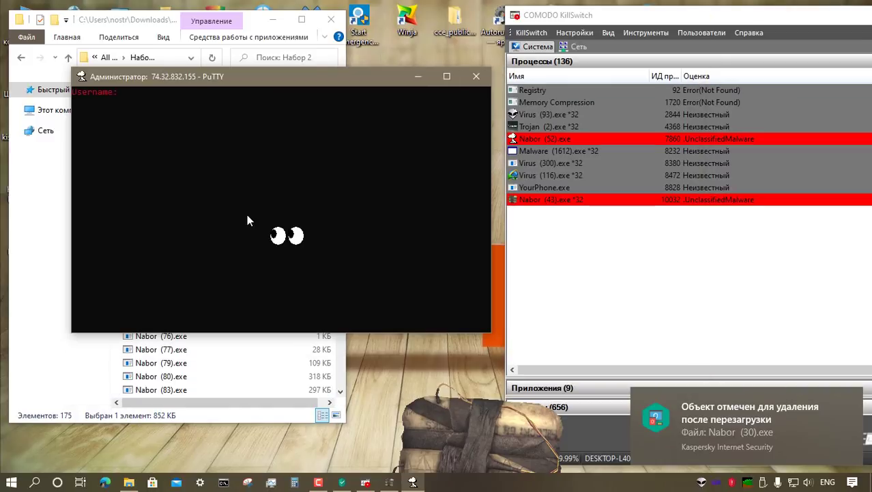
left_click(476, 76)
right_click(228, 322)
left_click(262, 150)
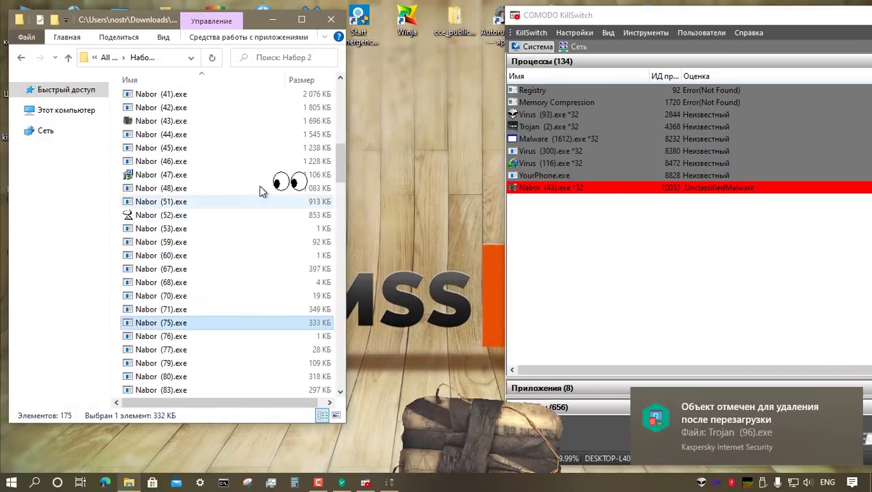
Run the following Nabor samples down to Nabor (126).exe as administrator.
scroll(254, 205, "down", 1)
right_click(224, 121)
left_click(257, 143)
key("Return")
right_click(224, 296)
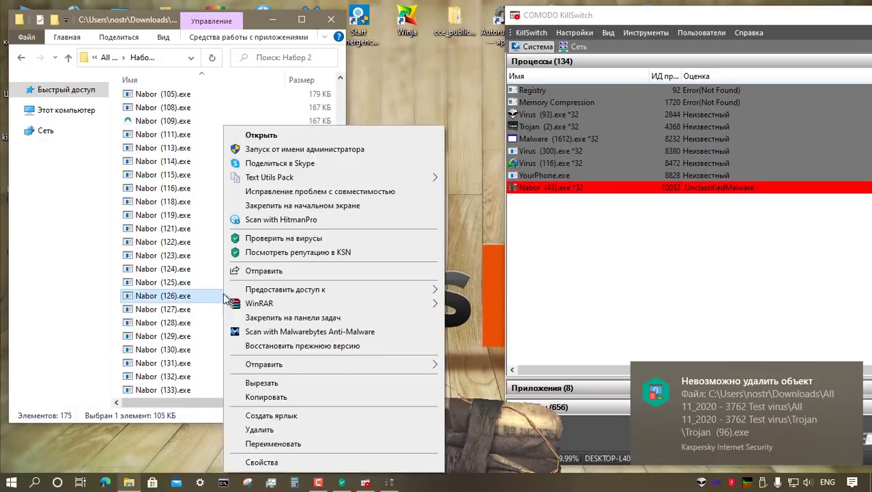
left_click(257, 148)
Continue launching samples beyond Nabor (126).exe, down to Nabor (154).exe.
scroll(235, 287, "down", 2)
right_click(208, 218)
left_click(232, 134)
key("Return")
scroll(208, 273, "down", 4)
right_click(202, 380)
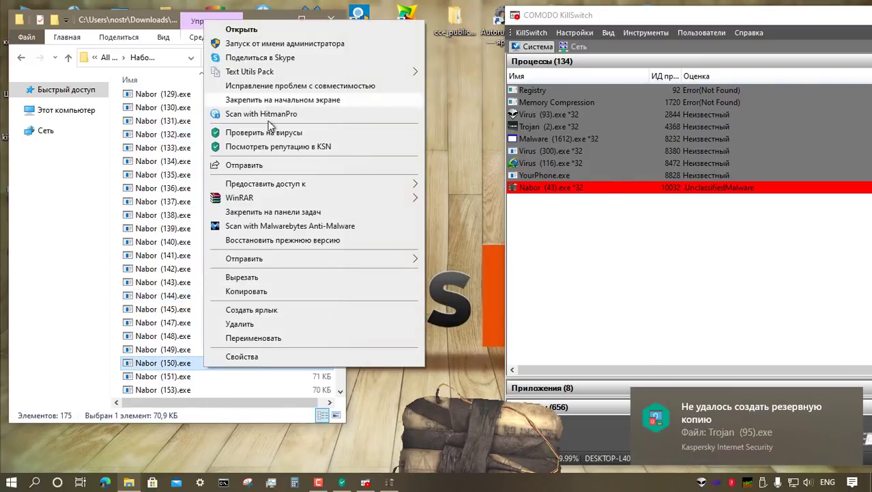
key("Escape")
scroll(213, 283, "down", 1)
right_click(208, 282)
left_click(246, 135)
key("Return")
Run the next samples down to Nabor (210).exe, including Nabor (191).exe.
scroll(260, 318, "down", 5)
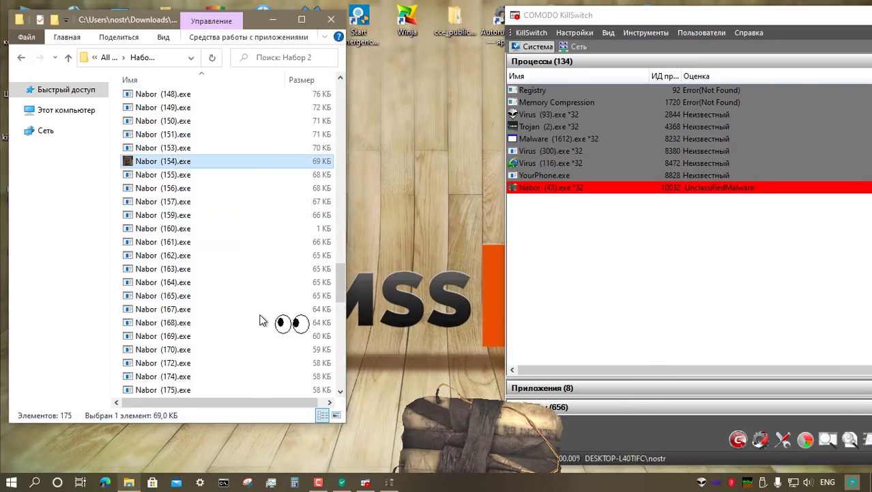
right_click(254, 295)
left_click(291, 149)
key("Return")
scroll(235, 243, "down", 3)
right_click(239, 194)
left_click(287, 149)
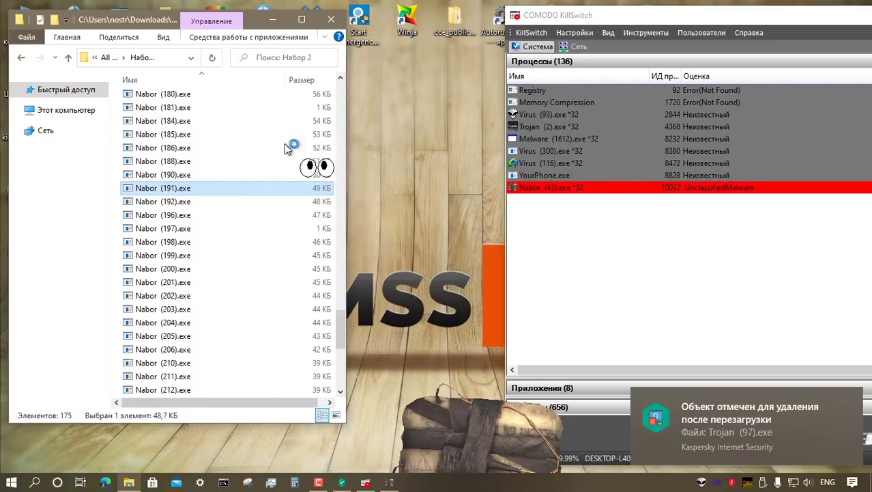
right_click(222, 356)
left_click(260, 28)
key("Return")
Launch the last samples in the Набор 2 folder, Nabor (239).exe and Nabor (250).exe.
scroll(253, 238, "down", 3)
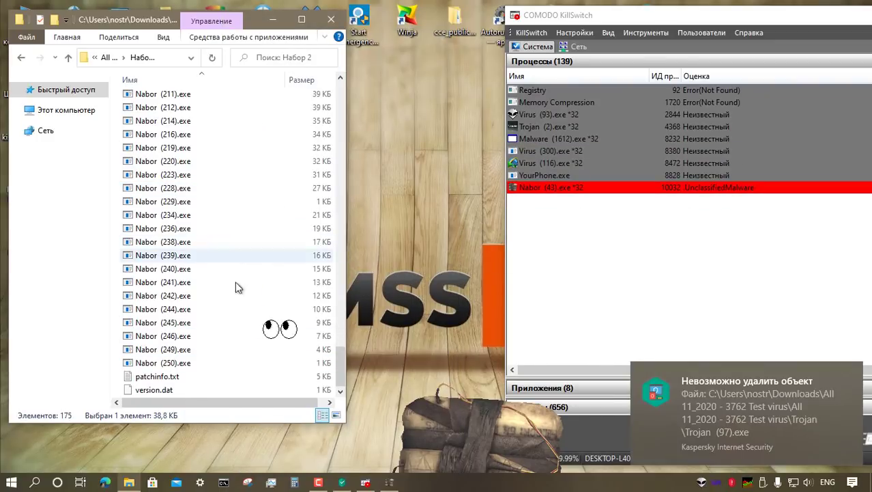
right_click(235, 255)
left_click(273, 152)
right_click(232, 367)
left_click(276, 21)
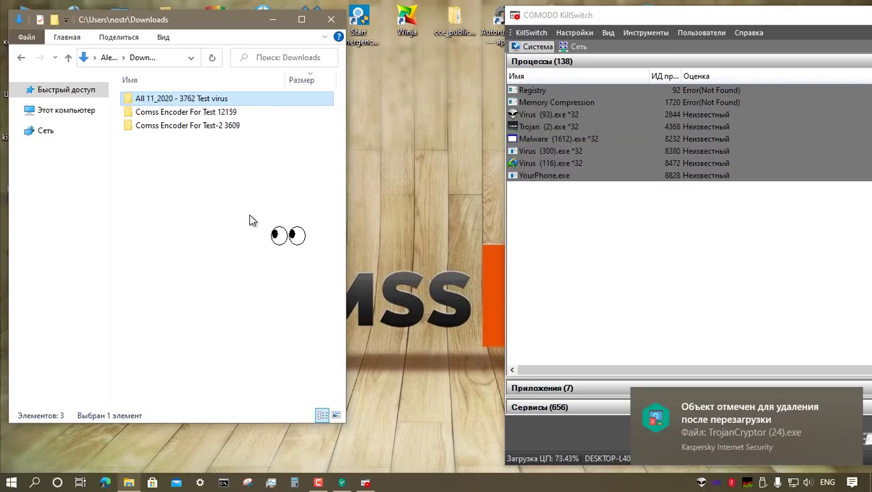
Close the Downloads window and inspect the Архивы files inside the Для Шифраторов folder for encryption damage.
left_click(331, 20)
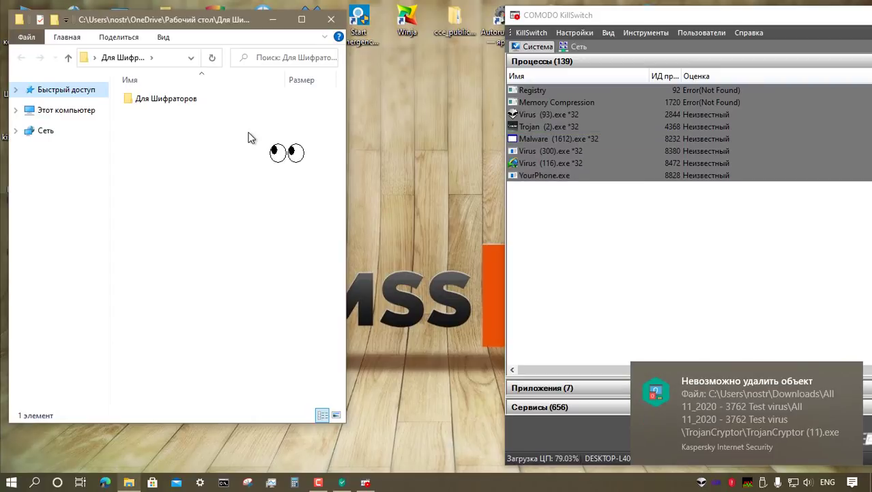
double_click(200, 101)
double_click(200, 101)
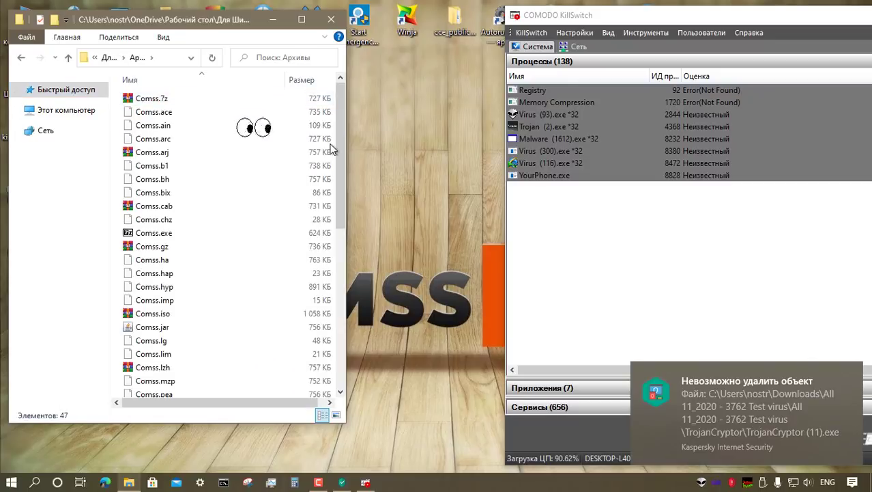
left_click(348, 259)
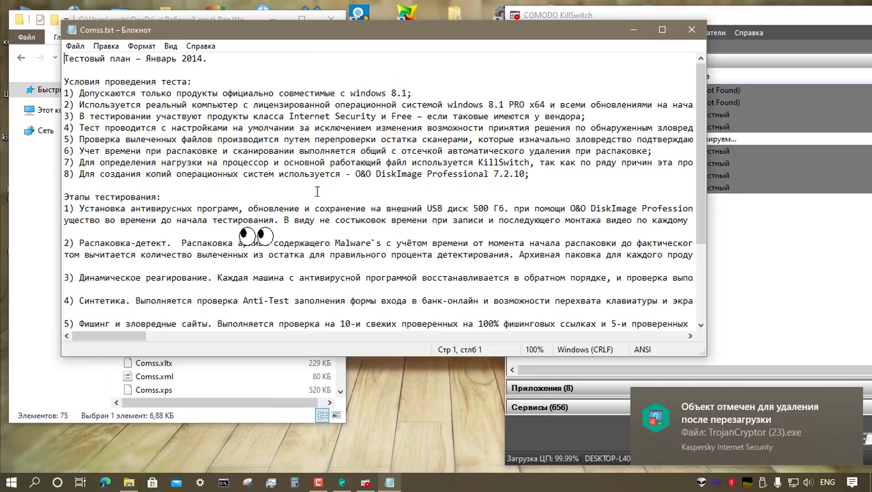
Close Comss.txt, check the files in the Музыка folder, and open Comss.jpg in the Фото folder.
left_click(695, 29)
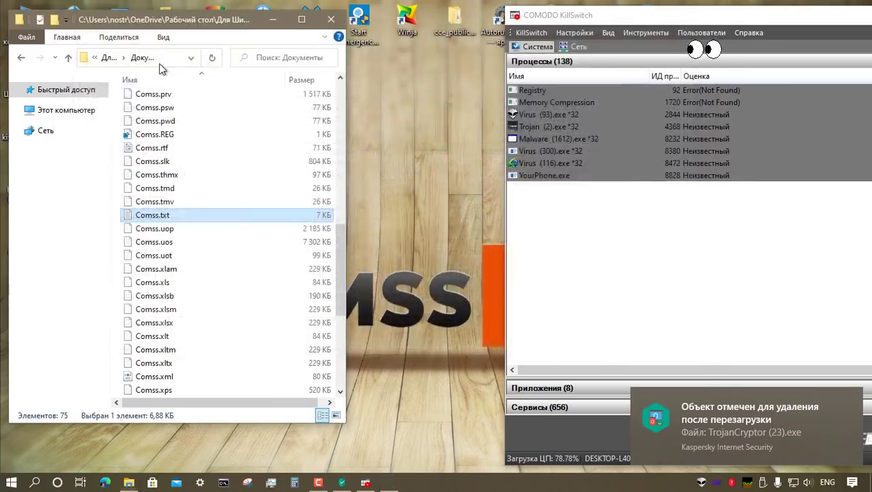
left_click(69, 58)
double_click(151, 138)
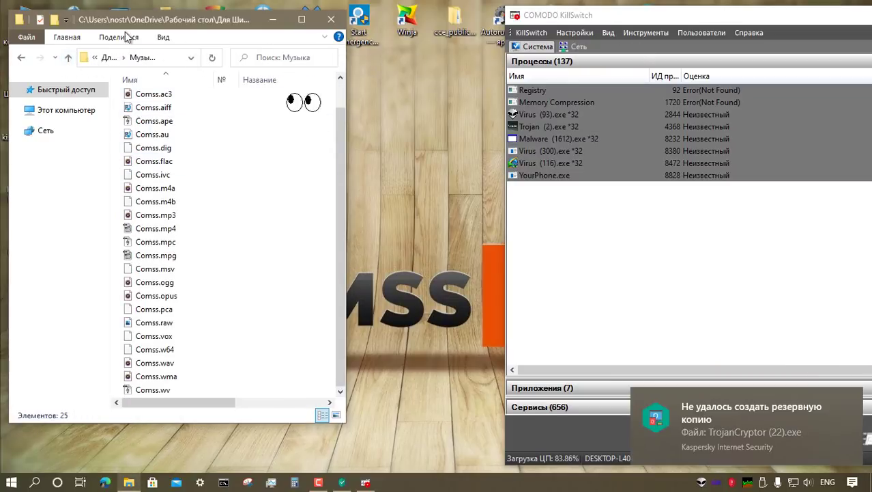
left_click(69, 57)
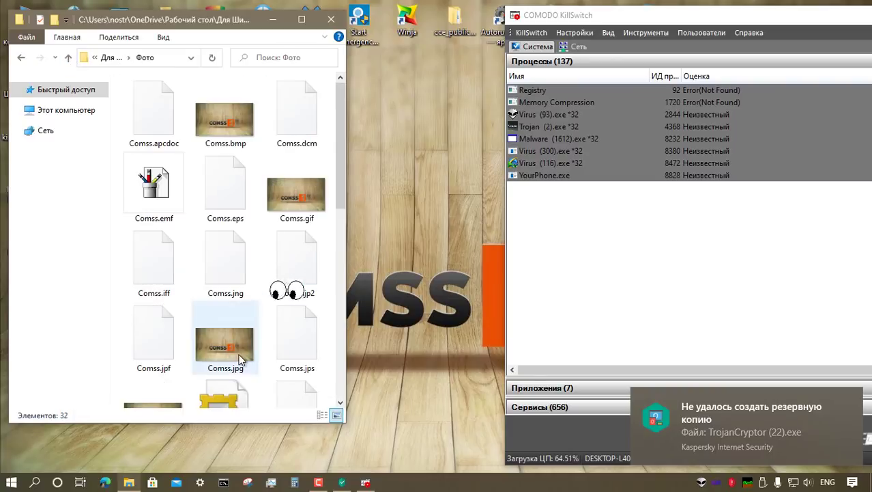
double_click(226, 347)
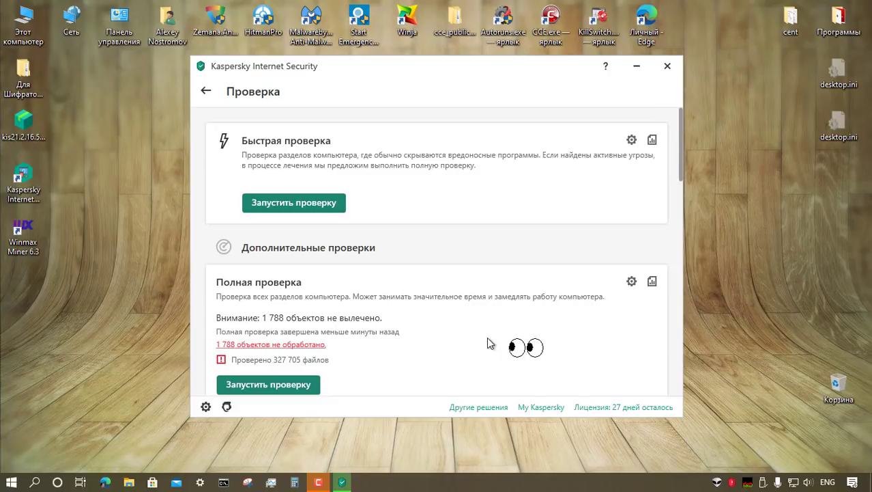
Choose disinfection without a restart for the detected malware and apply it to all objects of this type.
left_click(630, 434)
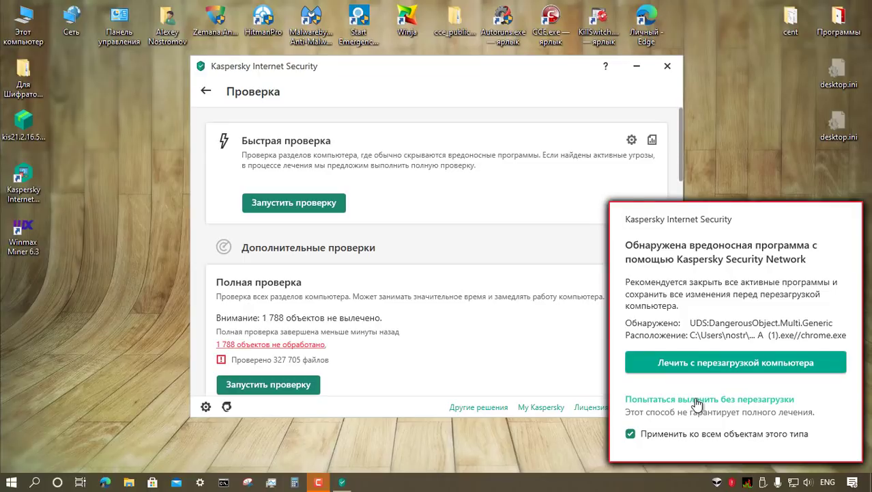
left_click(697, 401)
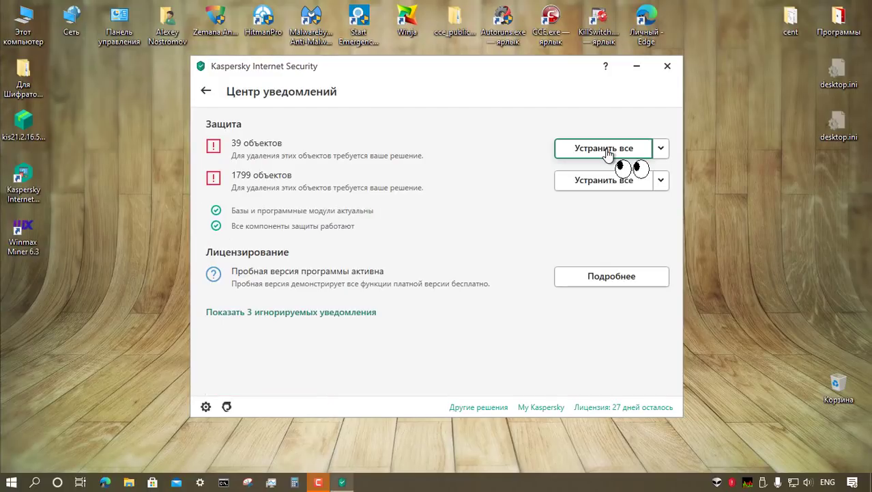
Resolve the first group of detected objects using disinfection with a computer restart, deleting all objects of the prompted type.
left_click(605, 148)
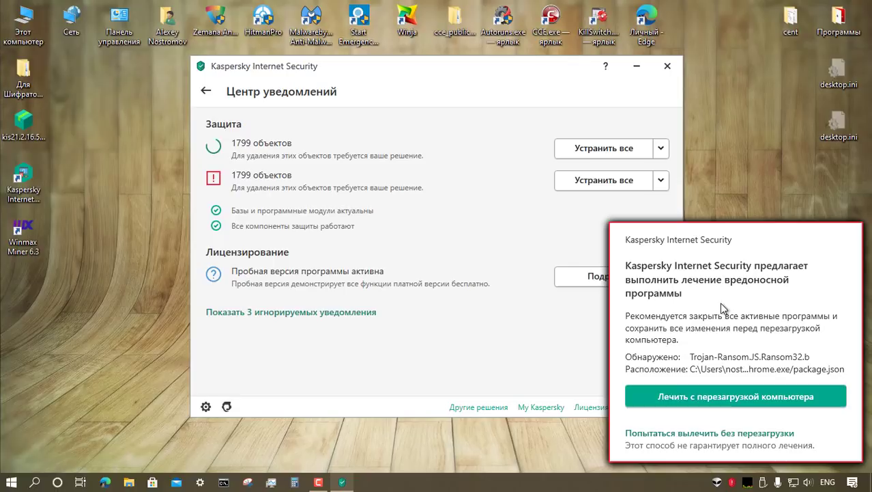
left_click(726, 401)
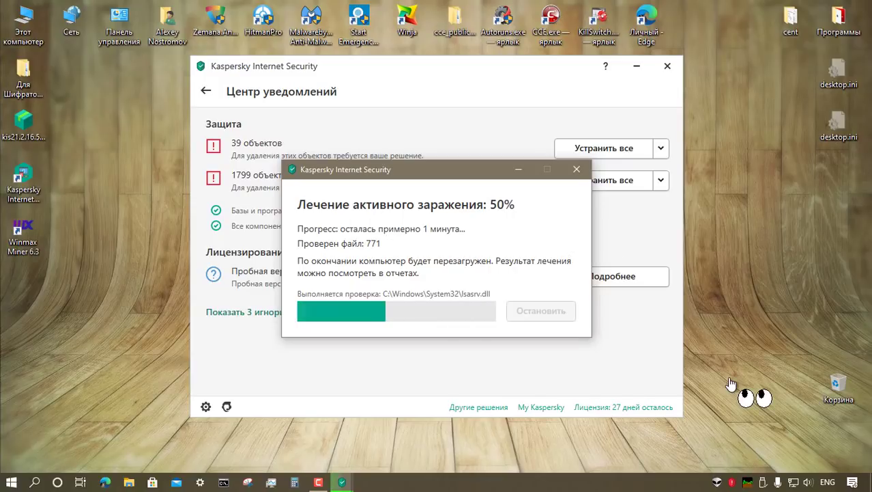
left_click(684, 445)
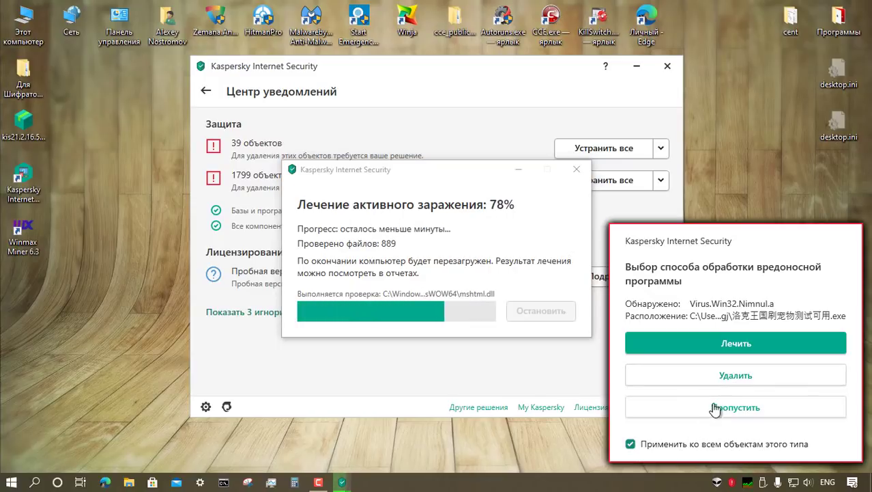
left_click(723, 379)
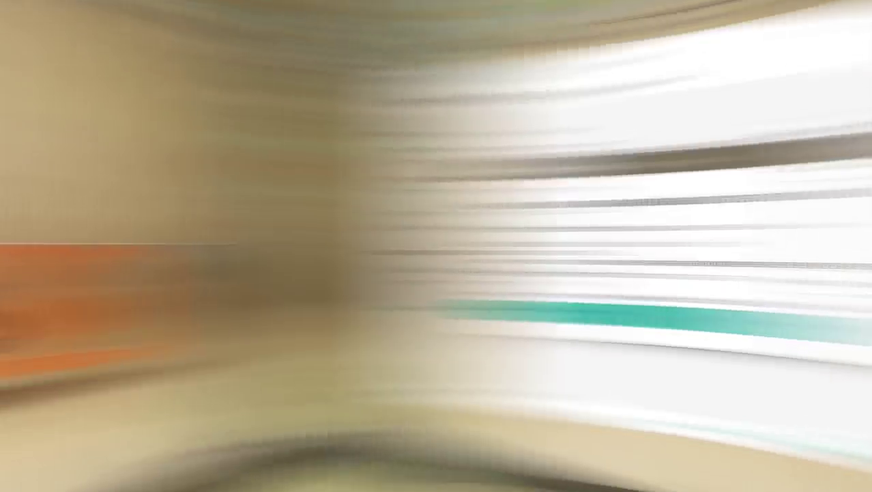
Open the Kaspersky recovery window, view the full list of detected objects, and return to the notification center.
mouse_move(342, 482)
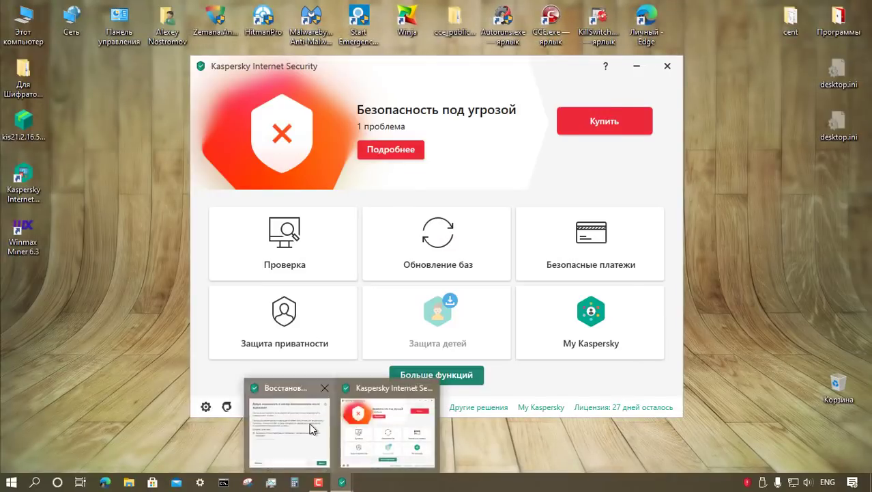
left_click(311, 424)
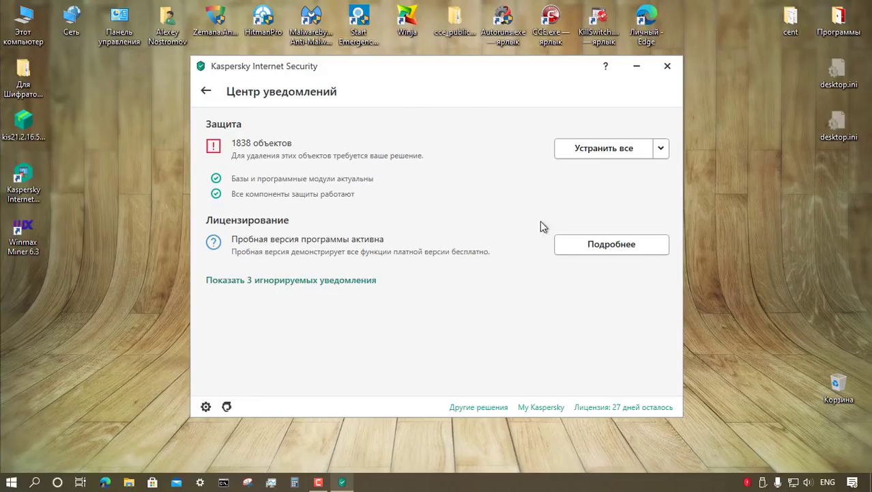
left_click(661, 149)
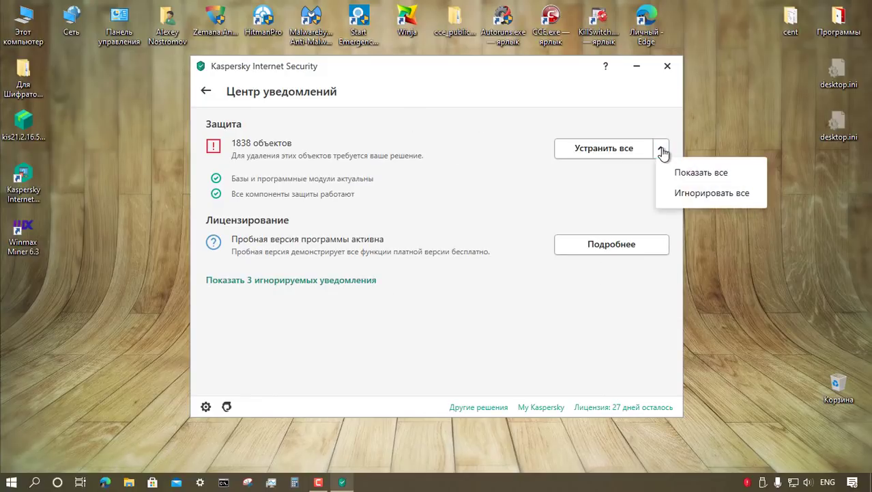
left_click(680, 174)
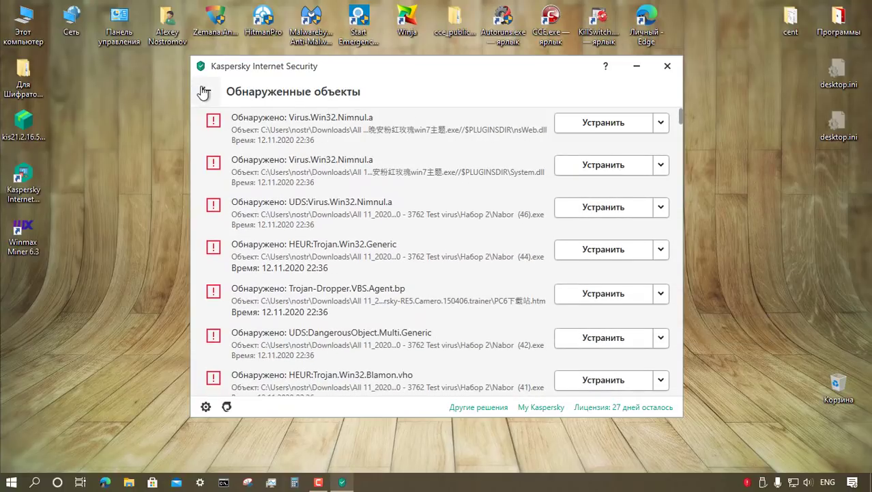
left_click(206, 91)
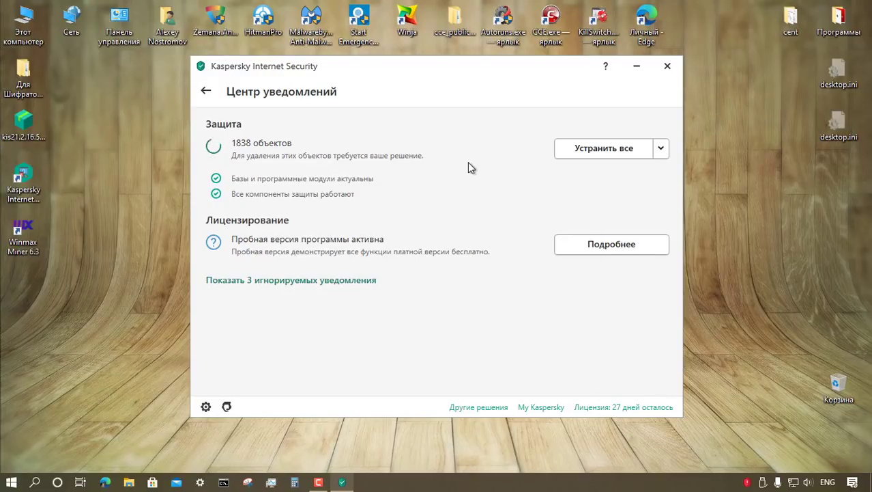
Delete the detected malware in the treatment prompts, applying the choice to all objects of the same type.
left_click(630, 445)
left_click(683, 384)
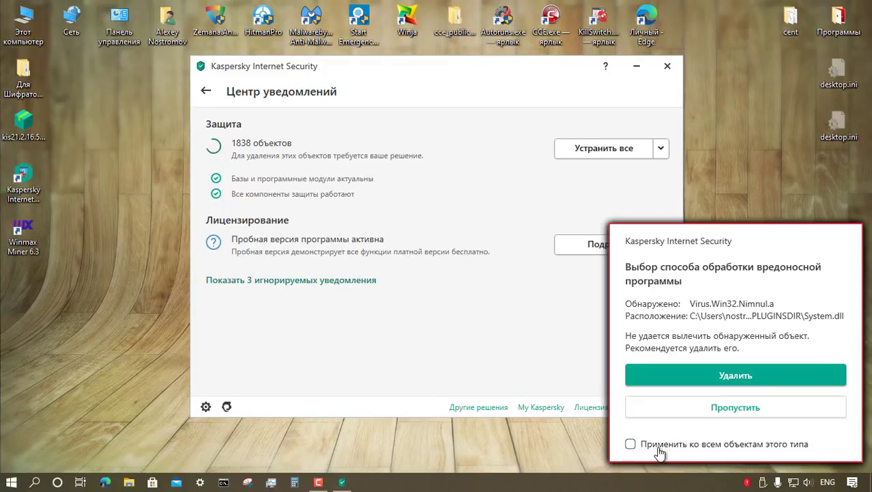
left_click(630, 444)
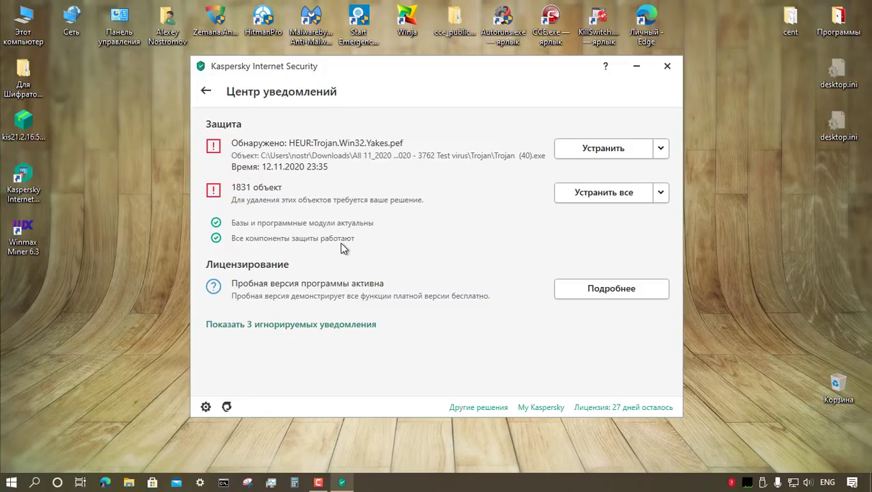
Delete the test virus folder and both Comss Encoder folders from Downloads, and reopen Kaspersky's detailed list of security problems.
left_click(207, 91)
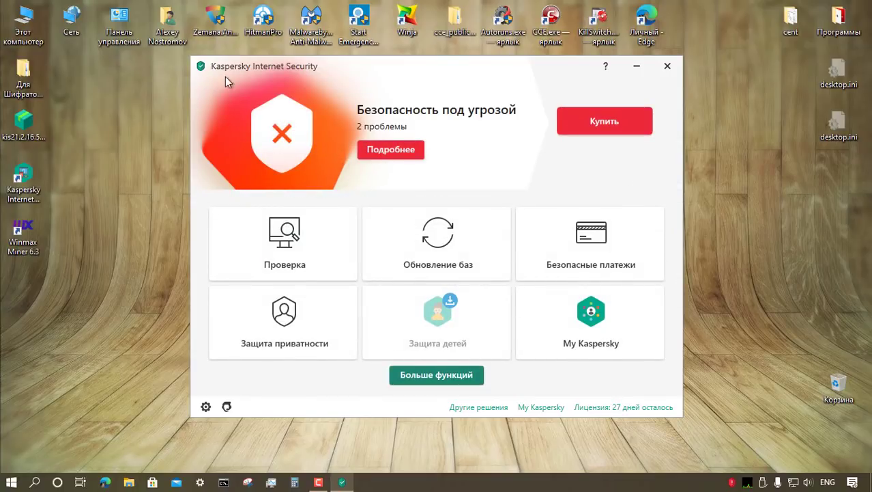
double_click(161, 26)
left_click_drag(279, 179, 159, 94)
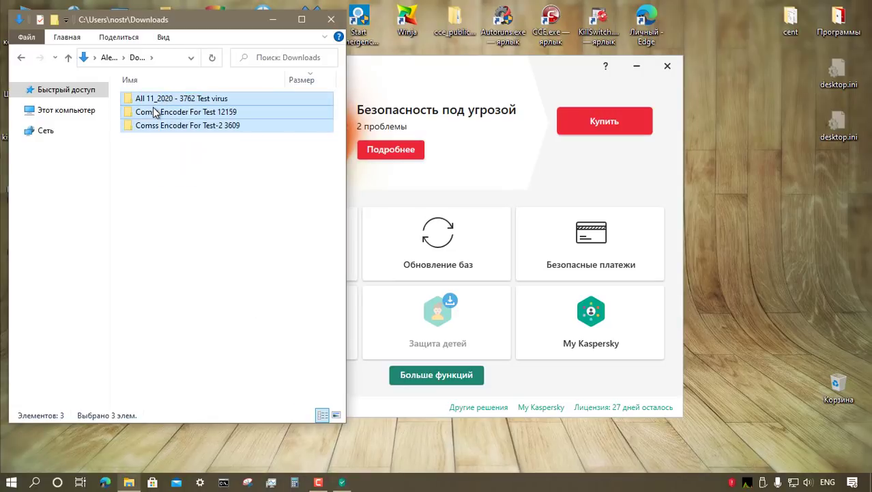
right_click(153, 107)
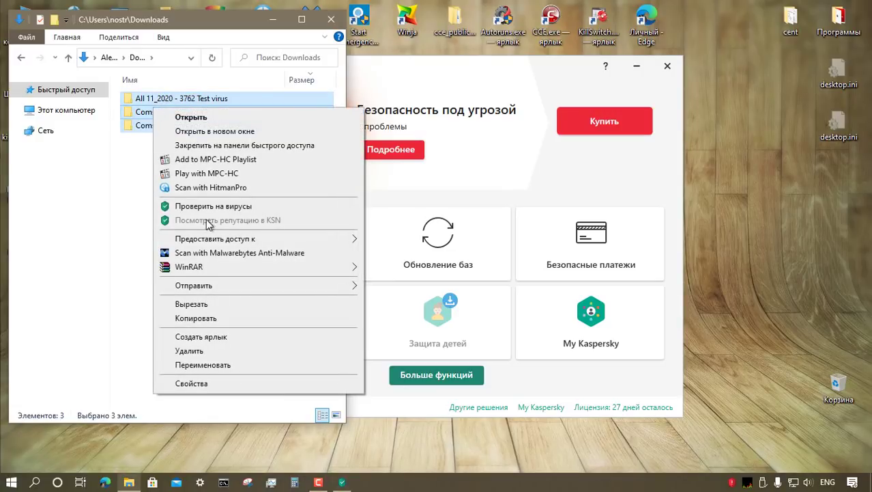
left_click(189, 351)
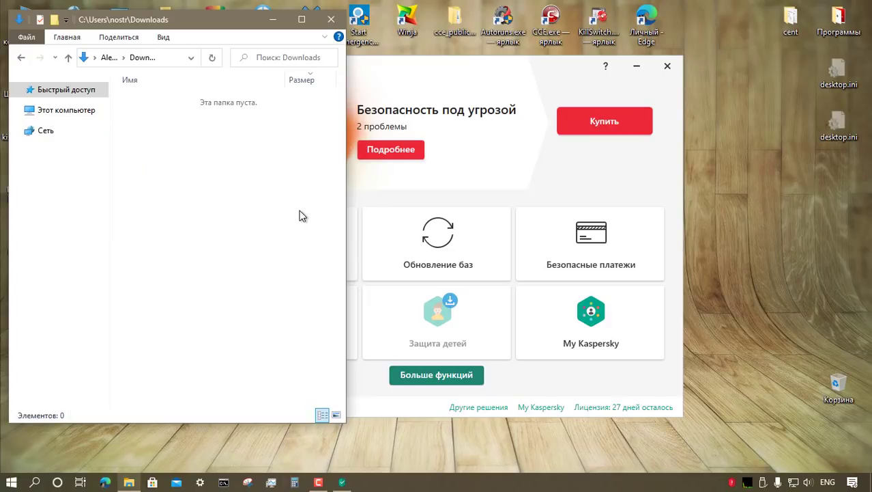
left_click(331, 19)
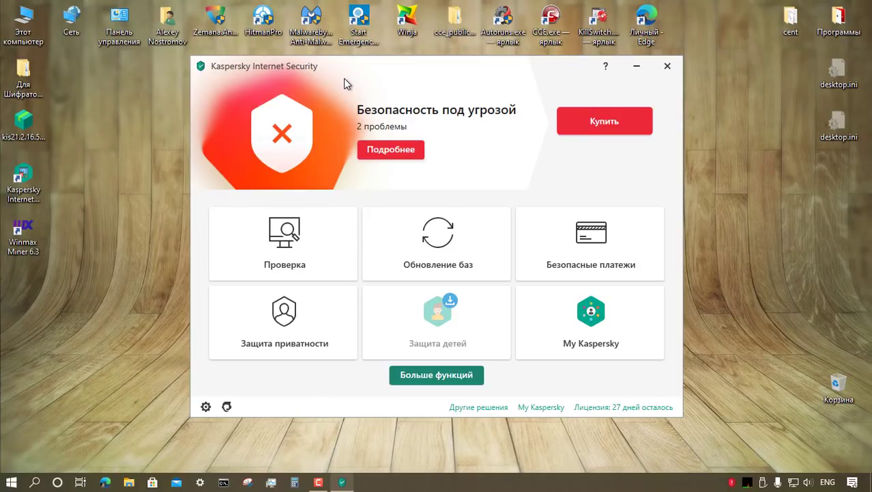
left_click(395, 151)
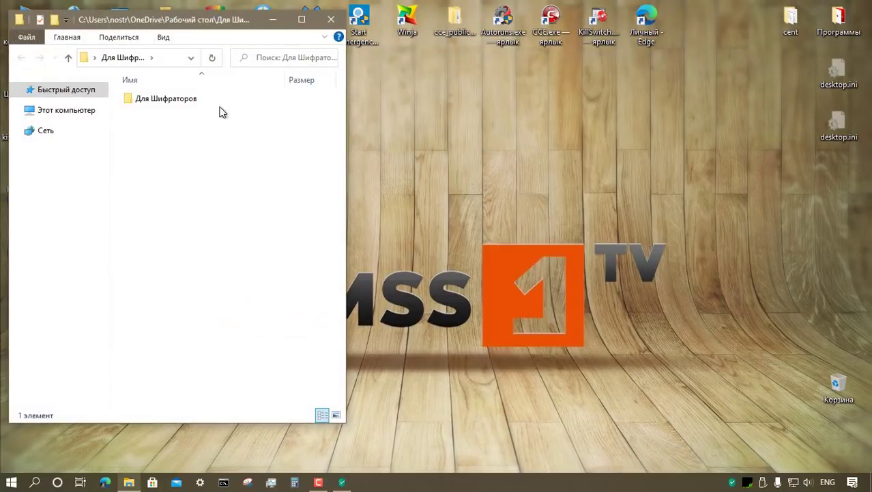
Check the decoy files in the Архивы and Видео folders inside Для Шифраторов for encryption.
left_click(204, 99)
double_click(205, 99)
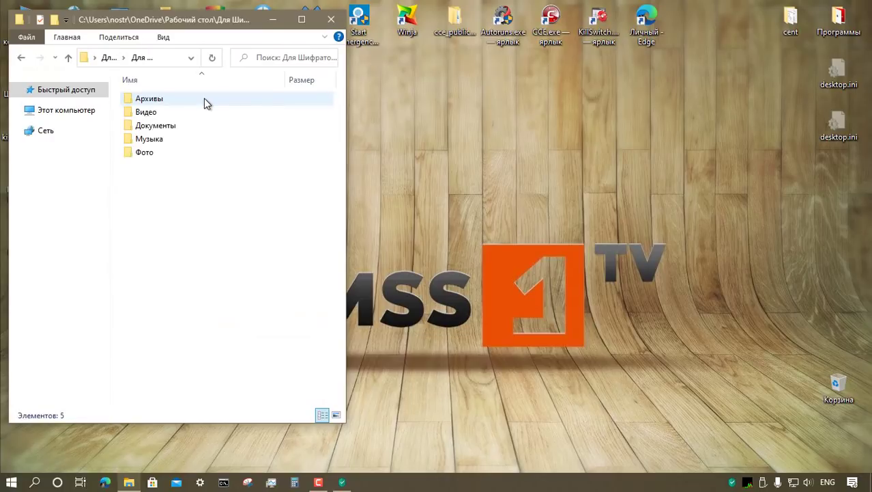
double_click(204, 98)
left_click(69, 58)
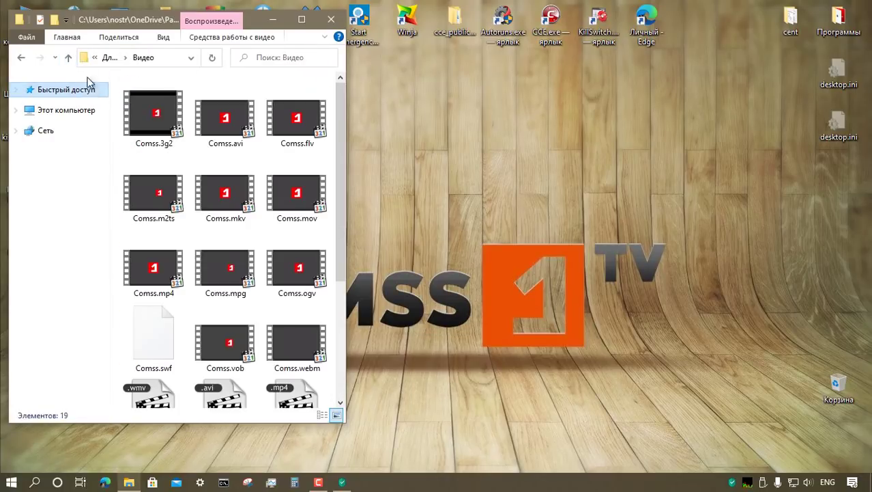
left_click(69, 58)
Check the decoy files in the Документы folder, viewing the contents of Comss.txt, and return to the parent folder.
double_click(157, 124)
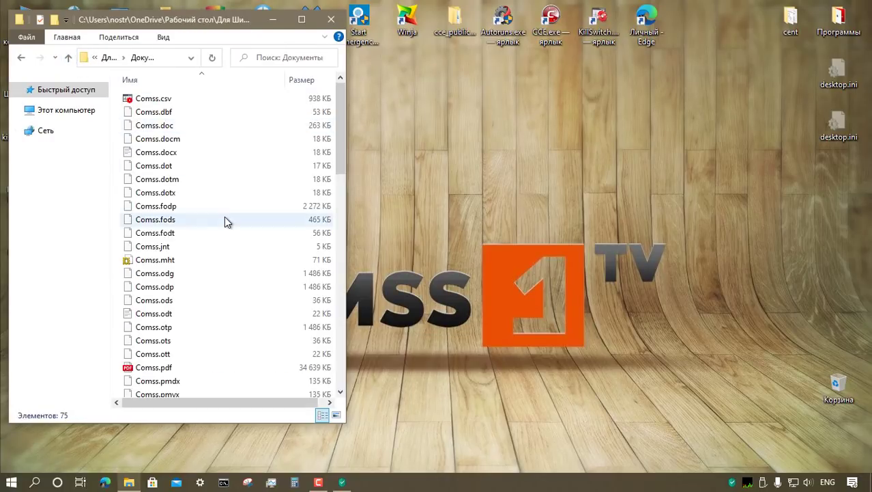
scroll(224, 217, "down", 3)
scroll(224, 216, "down", 5)
double_click(193, 178)
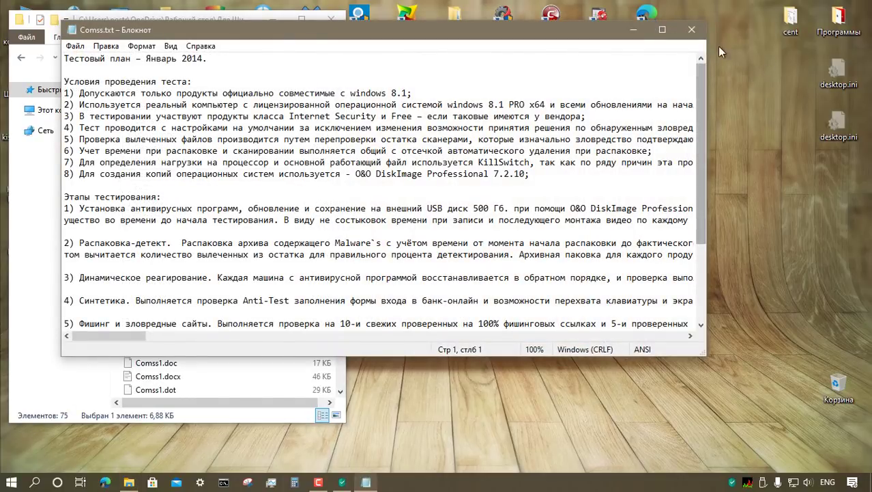
left_click(687, 32)
left_click(69, 58)
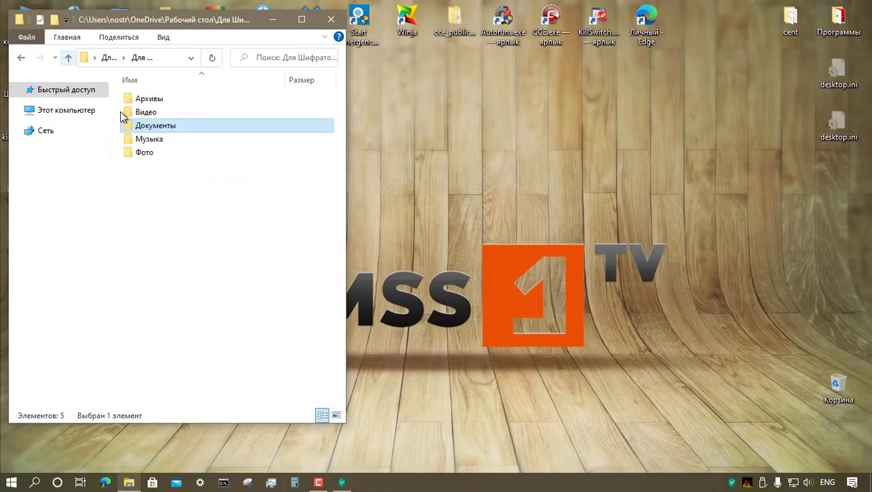
Check the decoy files in the Музыка and Фото folders, and open the Comss.jpg picture.
double_click(153, 140)
left_click(68, 58)
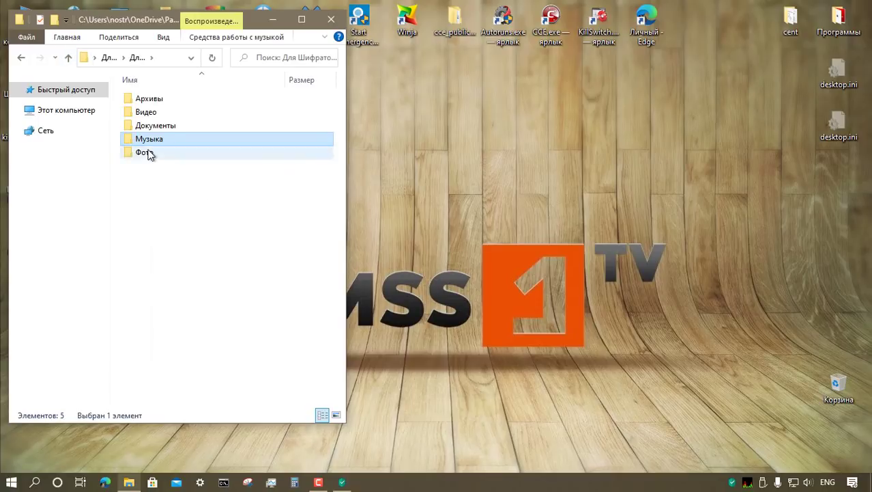
double_click(147, 154)
double_click(236, 358)
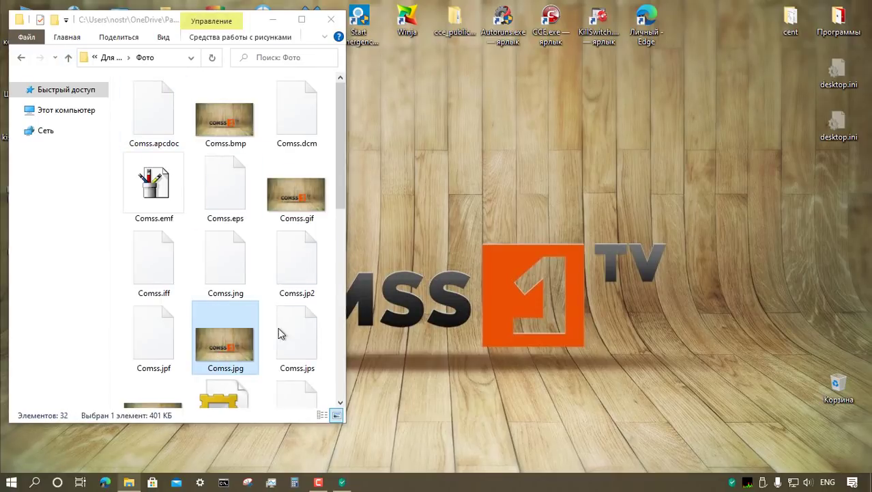